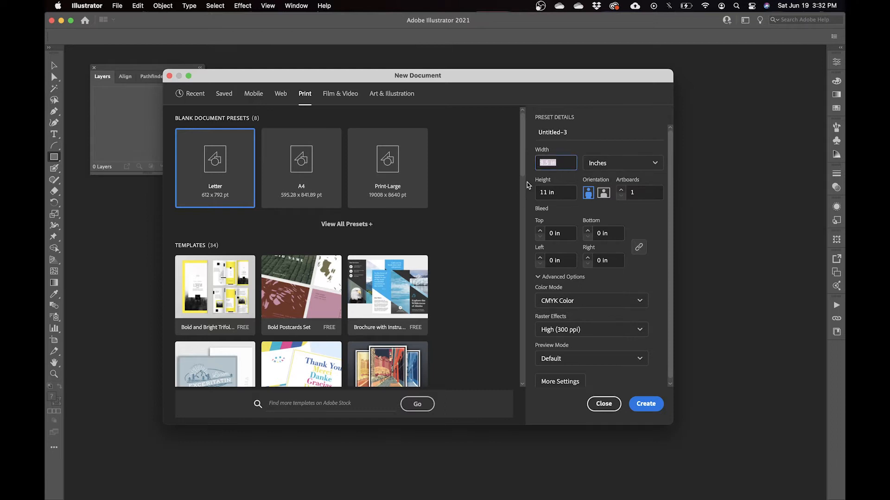
Create a new print document 6 in wide and 4.25 in high in landscape orientation with 2 artboards.
{"action": "type", "text": "6"}
{"action": "key", "text": "Tab"}
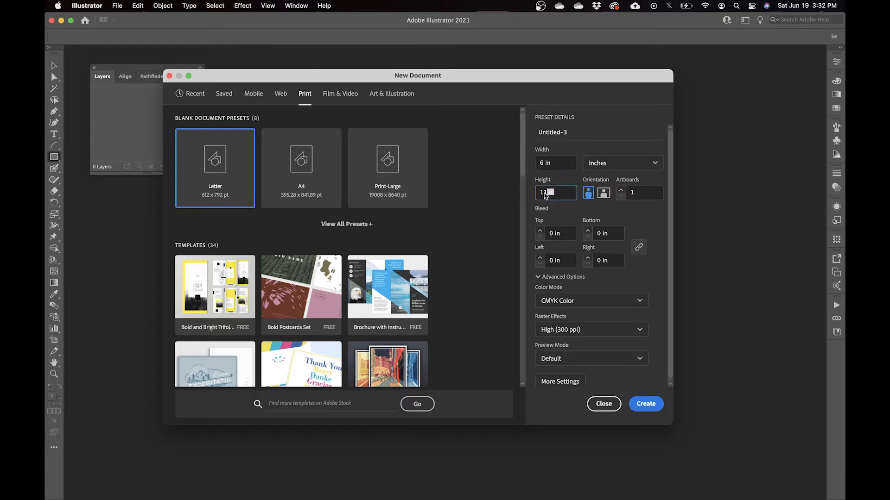
{"action": "type", "text": "4.25"}
{"action": "left_click", "coordinate": [552, 164]}
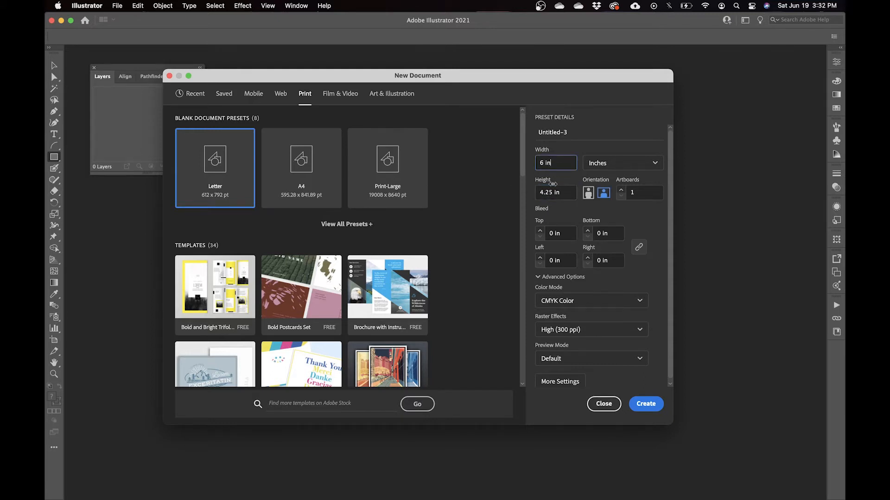
{"action": "left_click", "coordinate": [621, 189]}
{"action": "left_click", "coordinate": [649, 404]}
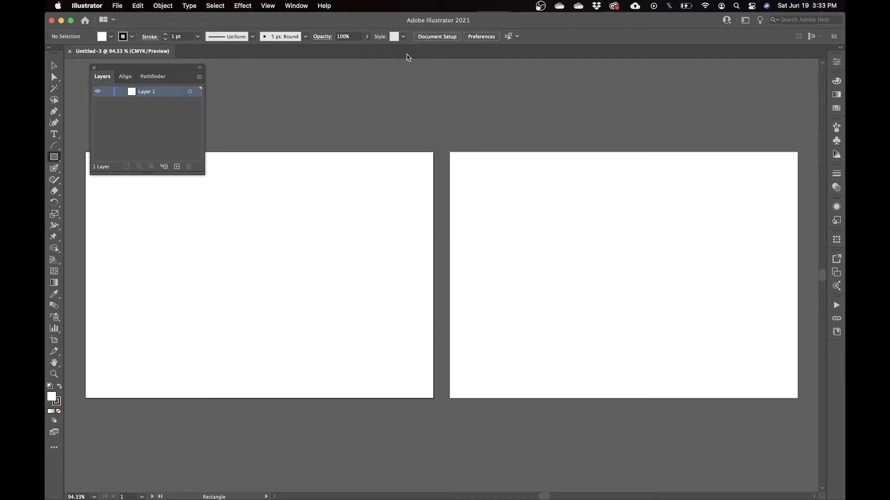
{"action": "left_click", "coordinate": [306, 7]}
{"action": "mouse_move", "coordinate": [360, 61]}
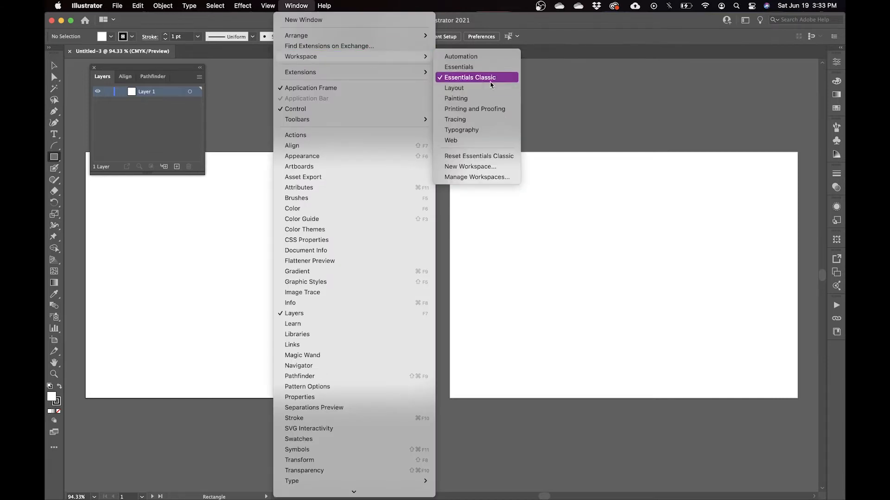
{"action": "left_click", "coordinate": [548, 86]}
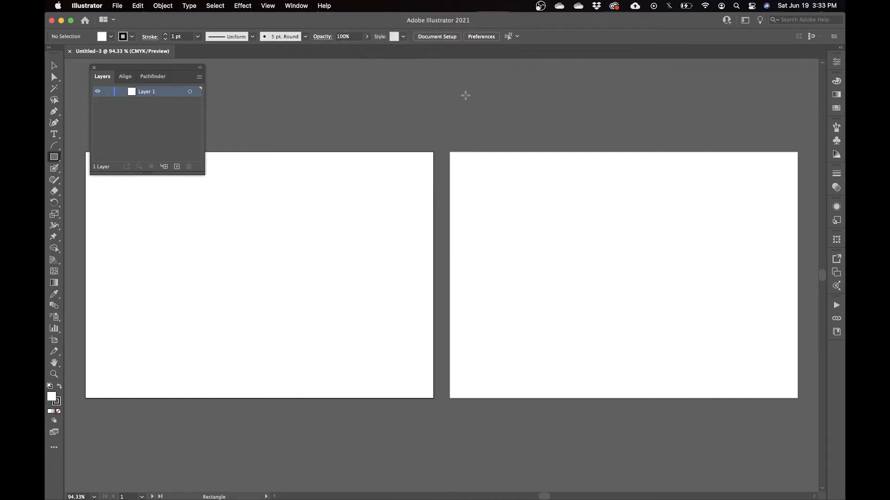
Set the document's bleed to 0.125 in on all four sides.
{"action": "left_click", "coordinate": [436, 37]}
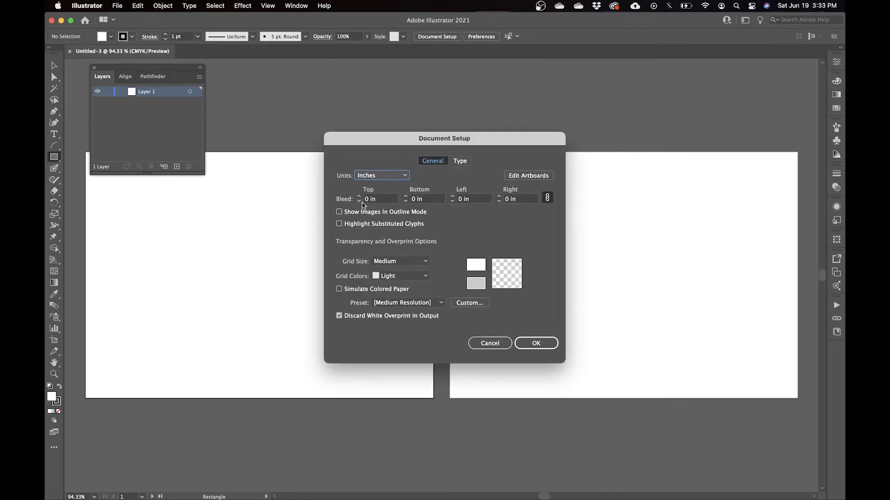
{"action": "left_click", "coordinate": [547, 199]}
{"action": "left_click", "coordinate": [376, 199]}
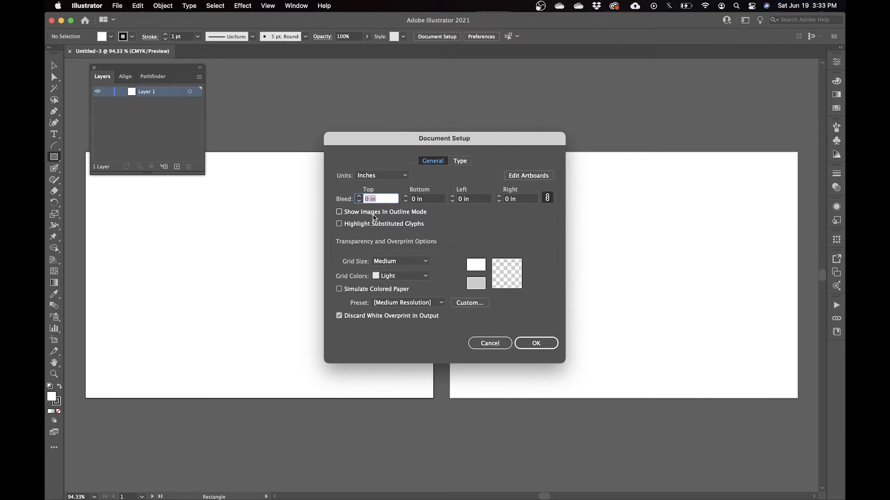
{"action": "type", "text": ".125"}
{"action": "left_click", "coordinate": [543, 346]}
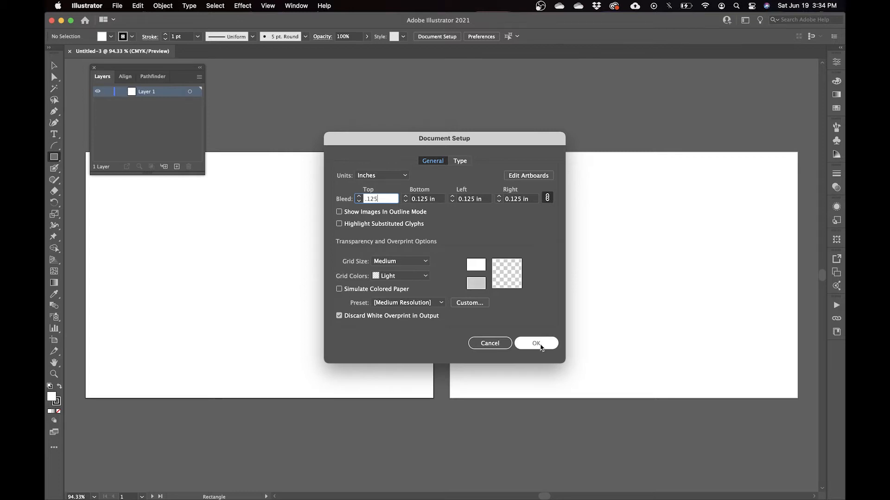
{"action": "left_click", "coordinate": [541, 347]}
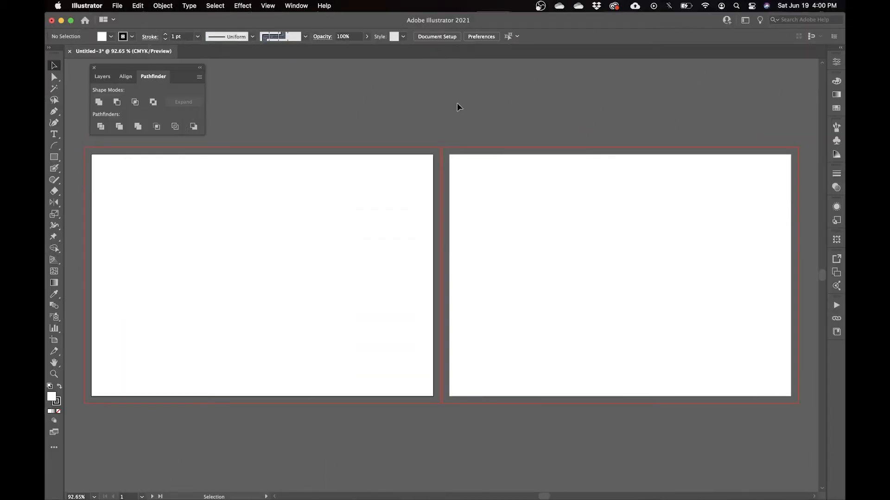
Draw a closed, irregular island-like outline from straight segments with the Pen tool in the middle of the first artboard.
{"action": "key", "text": "a"}
{"action": "key", "text": "super+equal"}
{"action": "key", "text": "super+equal"}
{"action": "left_click_drag", "start_coordinate": [312, 216], "coordinate": [560, 222]}
{"action": "left_click_drag", "start_coordinate": [492, 205], "coordinate": [494, 190]}
{"action": "key", "text": "p"}
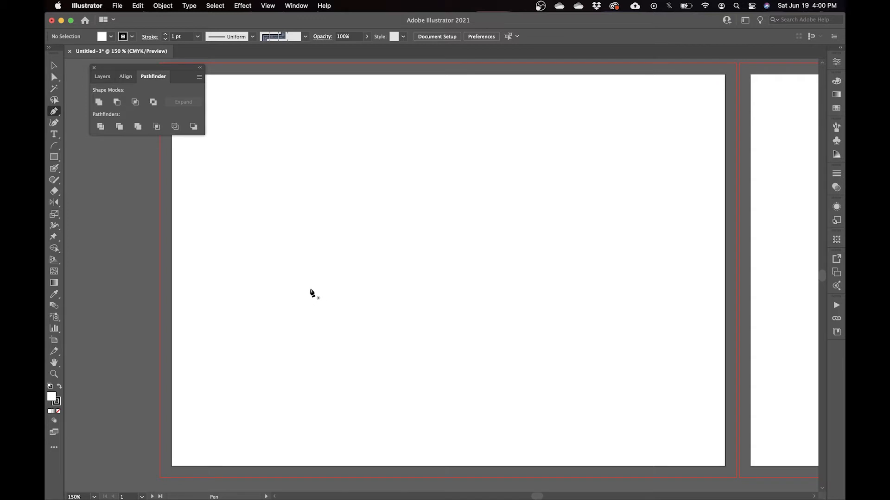
{"action": "left_click", "coordinate": [277, 242]}
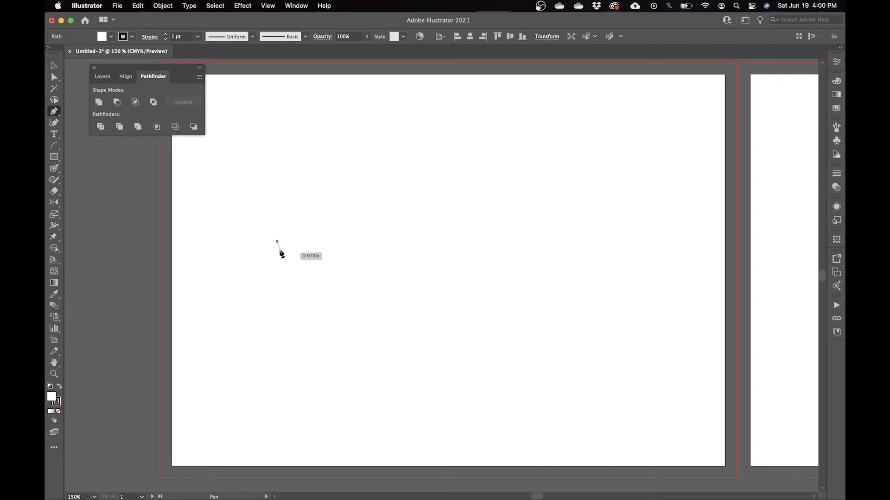
{"action": "left_click", "coordinate": [287, 184]}
{"action": "left_click", "coordinate": [323, 161]}
{"action": "left_click", "coordinate": [378, 160]}
{"action": "left_click", "coordinate": [400, 139]}
{"action": "left_click", "coordinate": [427, 126]}
{"action": "left_click", "coordinate": [470, 124]}
{"action": "left_click", "coordinate": [507, 138]}
{"action": "left_click", "coordinate": [515, 164]}
{"action": "left_click", "coordinate": [549, 176]}
{"action": "left_click", "coordinate": [563, 198]}
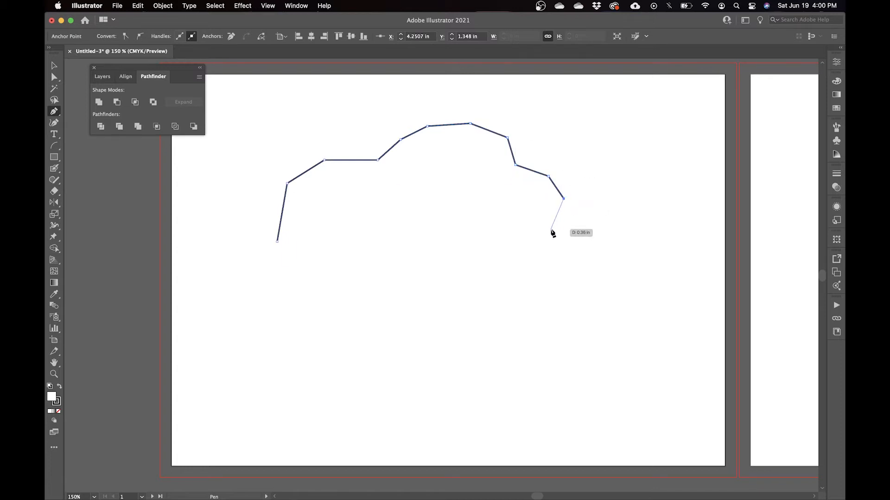
{"action": "left_click", "coordinate": [553, 225]}
{"action": "left_click", "coordinate": [563, 249]}
{"action": "left_click", "coordinate": [563, 270]}
{"action": "left_click", "coordinate": [548, 293]}
{"action": "left_click", "coordinate": [518, 293]}
{"action": "left_click", "coordinate": [503, 275]}
{"action": "left_click", "coordinate": [487, 296]}
{"action": "left_click", "coordinate": [492, 318]}
{"action": "left_click", "coordinate": [471, 339]}
{"action": "left_click", "coordinate": [438, 351]}
{"action": "left_click", "coordinate": [401, 344]}
{"action": "left_click", "coordinate": [380, 309]}
{"action": "left_click", "coordinate": [376, 274]}
{"action": "left_click", "coordinate": [348, 270]}
{"action": "left_click", "coordinate": [311, 288]}
{"action": "left_click", "coordinate": [274, 296]}
{"action": "left_click", "coordinate": [254, 276]}
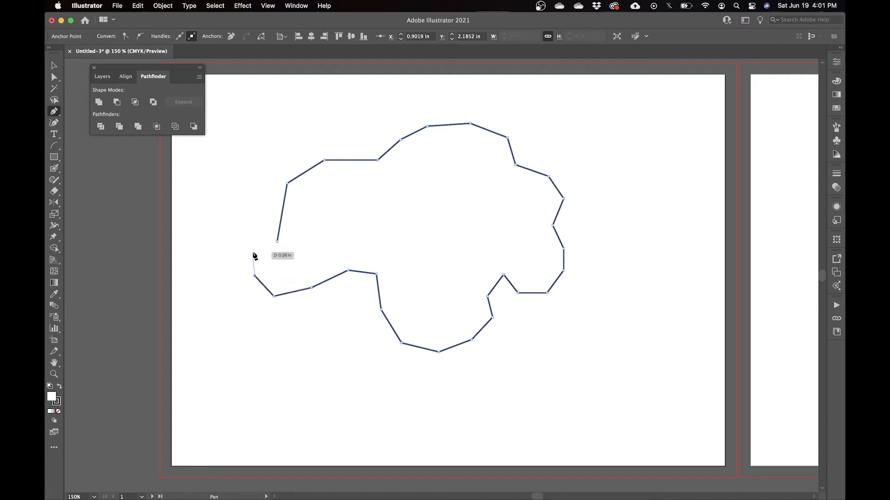
{"action": "left_click", "coordinate": [254, 250]}
{"action": "left_click", "coordinate": [277, 241]}
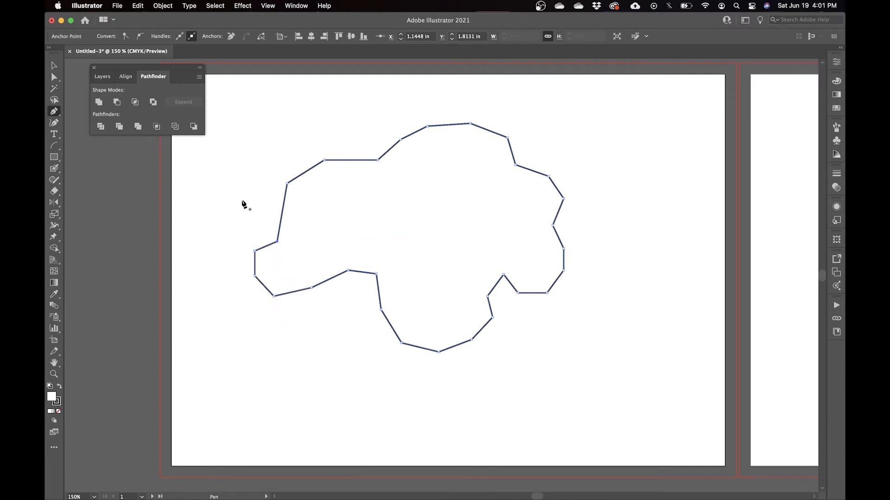
Refine the outline's left and lower-left edges by removing a corner anchor point, adding a new one, and repositioning anchors.
{"action": "left_click", "coordinate": [55, 79]}
{"action": "left_click", "coordinate": [72, 77]}
{"action": "key", "text": "minus"}
{"action": "left_click", "coordinate": [277, 242]}
{"action": "key", "text": "plus"}
{"action": "left_click", "coordinate": [267, 224]}
{"action": "left_click_drag", "start_coordinate": [268, 223], "coordinate": [277, 215]}
{"action": "left_click_drag", "start_coordinate": [408, 261], "coordinate": [383, 302]}
{"action": "left_click", "coordinate": [334, 334]}
{"action": "left_click", "coordinate": [396, 290]}
Select the whole island outline and set its stroke to None.
{"action": "key", "text": "v"}
{"action": "left_click", "coordinate": [596, 141]}
{"action": "left_click_drag", "start_coordinate": [576, 139], "coordinate": [413, 207]}
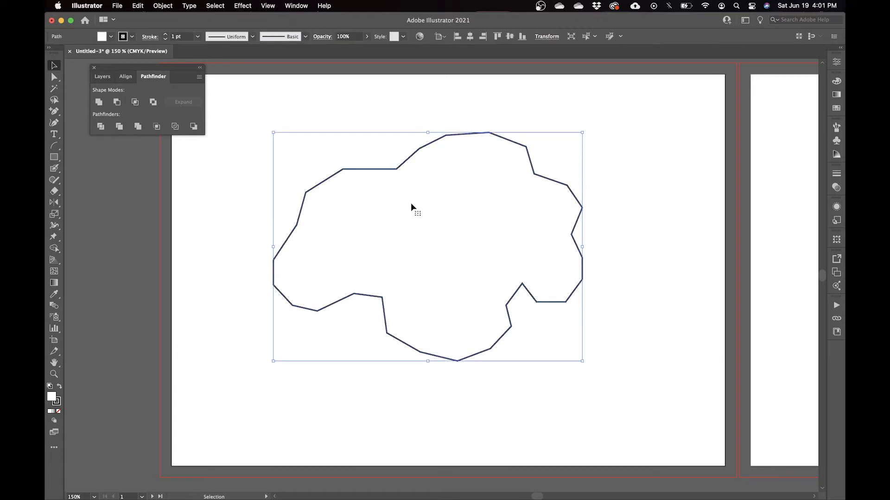
{"action": "left_click", "coordinate": [836, 82]}
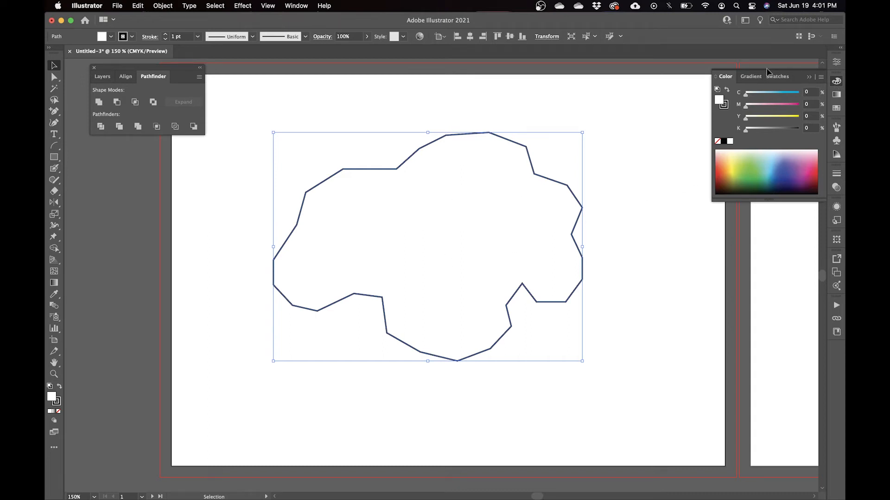
{"action": "left_click", "coordinate": [296, 6]}
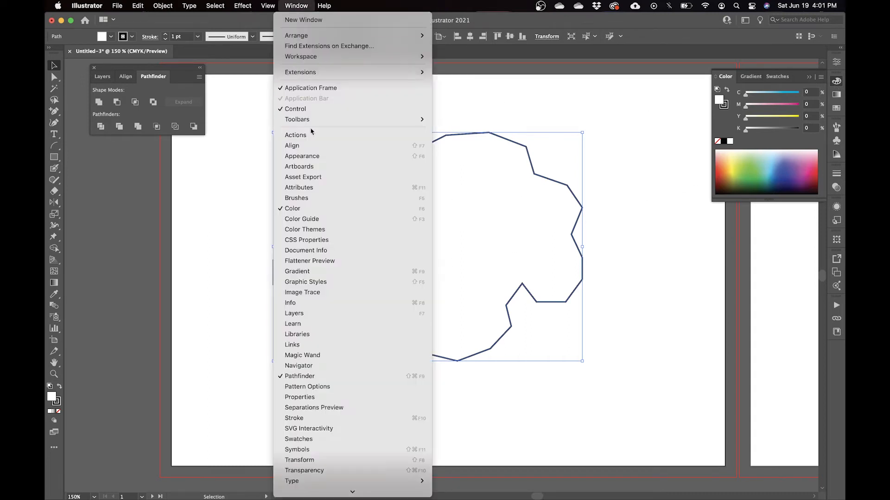
{"action": "left_click", "coordinate": [729, 111]}
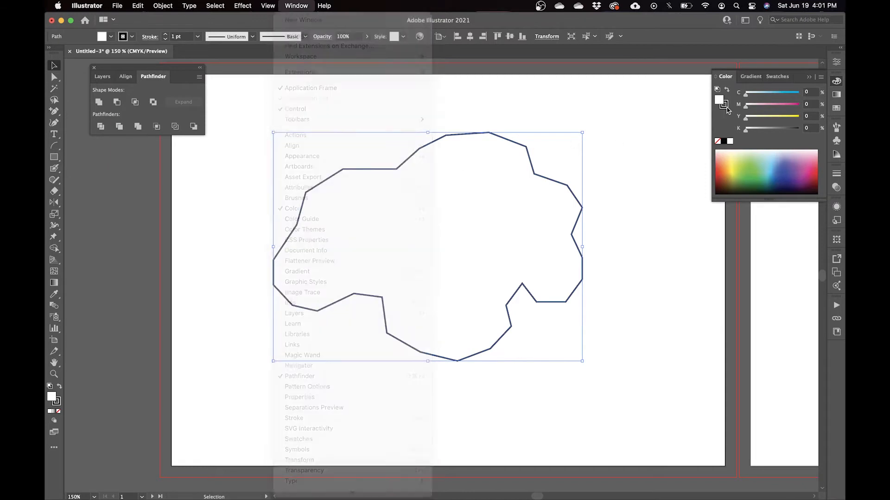
{"action": "left_click", "coordinate": [718, 142]}
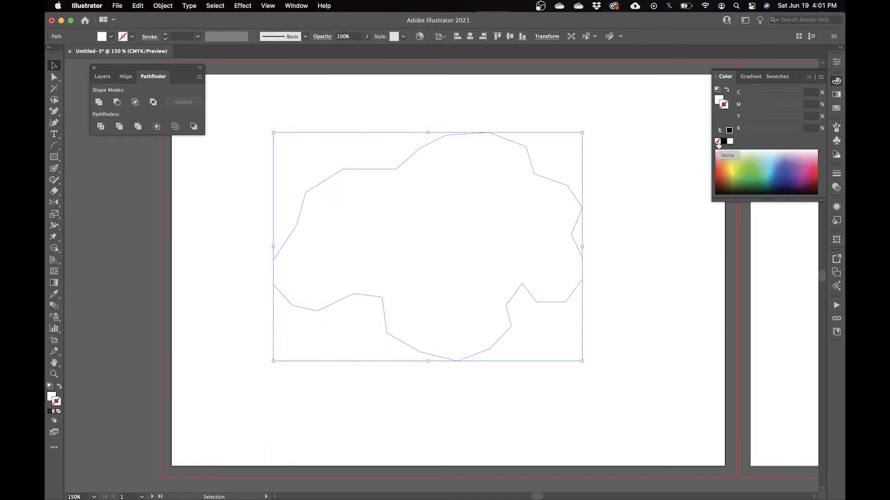
Fill the island shape with a pale cream colour of about C 2, M 2, Y 20, K 0.
{"action": "left_click", "coordinate": [718, 101]}
{"action": "double_click", "coordinate": [720, 102]}
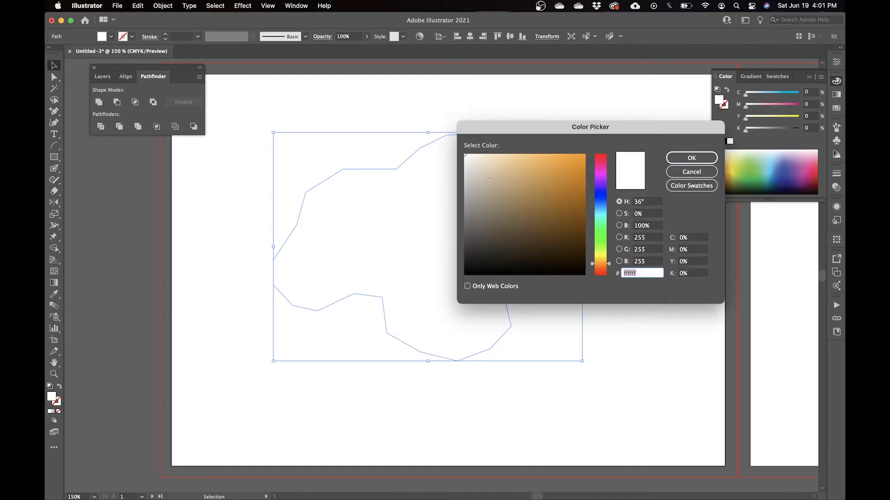
{"action": "left_click", "coordinate": [486, 161]}
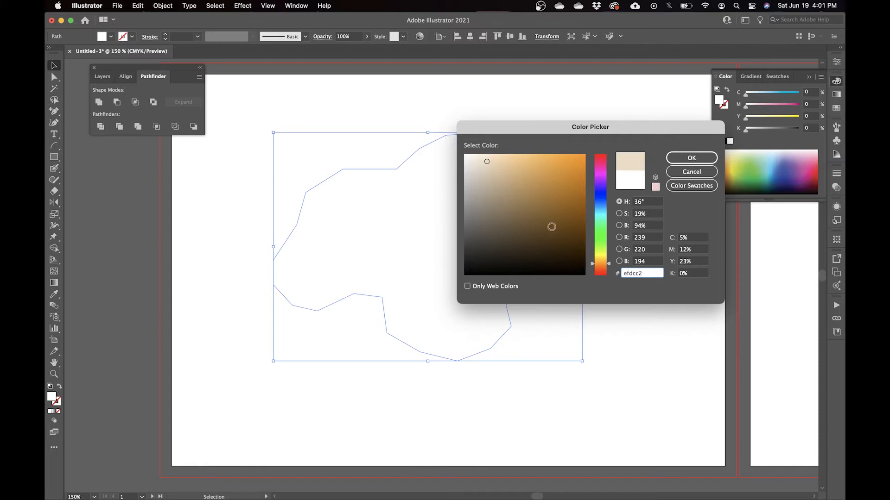
{"action": "left_click", "coordinate": [601, 262]}
{"action": "left_click_drag", "start_coordinate": [600, 262], "coordinate": [601, 263]}
{"action": "left_click_drag", "start_coordinate": [485, 160], "coordinate": [483, 156]}
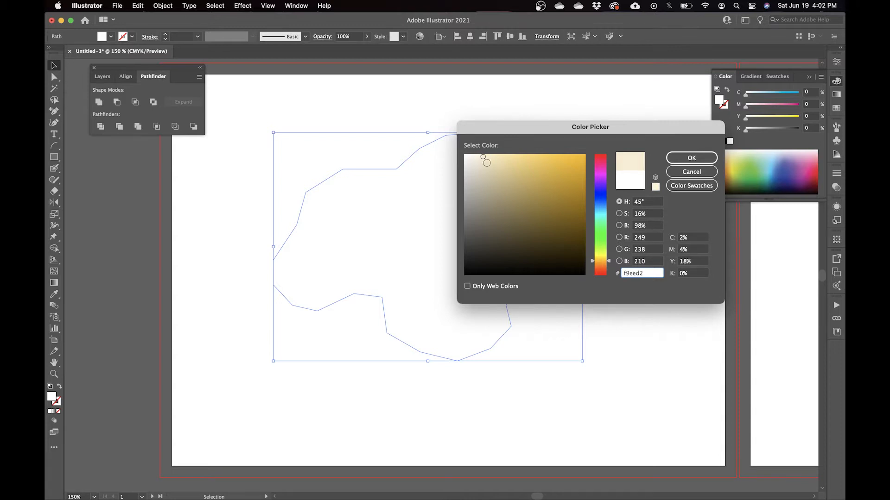
{"action": "left_click", "coordinate": [600, 260]}
{"action": "left_click", "coordinate": [701, 159]}
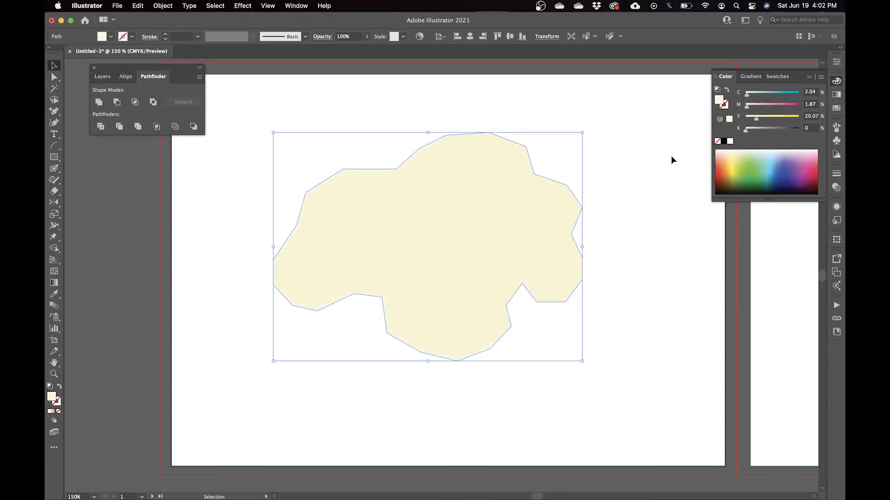
Warm the island's cream fill by setting its magenta value to 5%.
{"action": "left_click", "coordinate": [749, 107]}
{"action": "left_click_drag", "start_coordinate": [749, 108], "coordinate": [751, 110]}
{"action": "left_click_drag", "start_coordinate": [748, 109], "coordinate": [750, 110]}
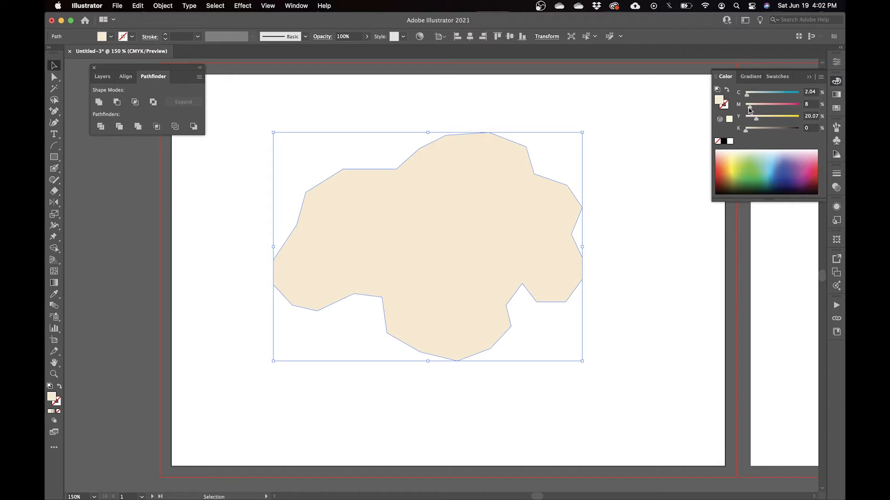
{"action": "left_click", "coordinate": [811, 104]}
{"action": "type", "text": "5"}
{"action": "key", "text": "Return"}
Smooth the island's lower edge by deleting the anchor points in its notches and moving the bottom anchors slightly inward.
{"action": "key", "text": "minus"}
{"action": "left_click", "coordinate": [522, 285]}
{"action": "left_click", "coordinate": [506, 306]}
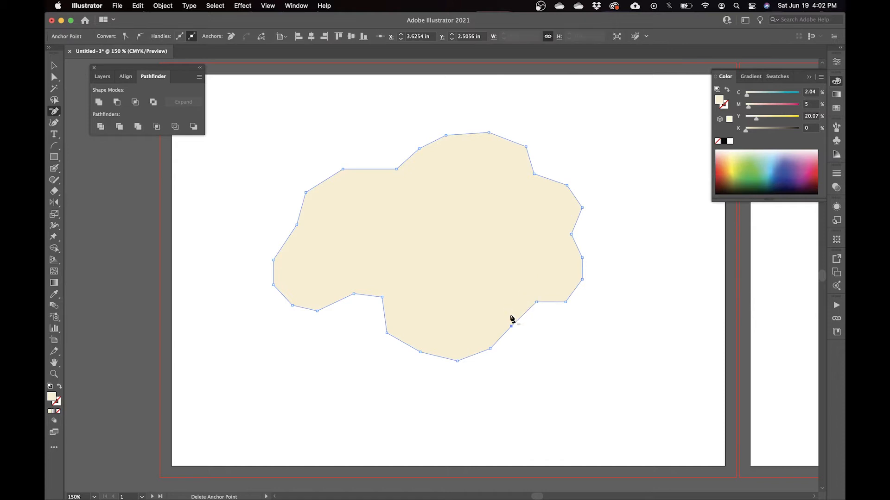
{"action": "key", "text": "a"}
{"action": "left_click_drag", "start_coordinate": [384, 407], "coordinate": [496, 320]}
{"action": "left_click_drag", "start_coordinate": [382, 328], "coordinate": [376, 318]}
{"action": "key", "text": "minus"}
{"action": "left_click", "coordinate": [382, 297]}
Pull in the island's left-side anchors, delete the anchor in the top-edge notch, and shift the upper-left corner points up and right.
{"action": "key", "text": "a"}
{"action": "left_click_drag", "start_coordinate": [235, 375], "coordinate": [347, 145]}
{"action": "left_click_drag", "start_coordinate": [297, 225], "coordinate": [302, 204]}
{"action": "key", "text": "minus"}
{"action": "left_click", "coordinate": [394, 168]}
{"action": "key", "text": "a"}
{"action": "left_click_drag", "start_coordinate": [272, 139], "coordinate": [363, 144]}
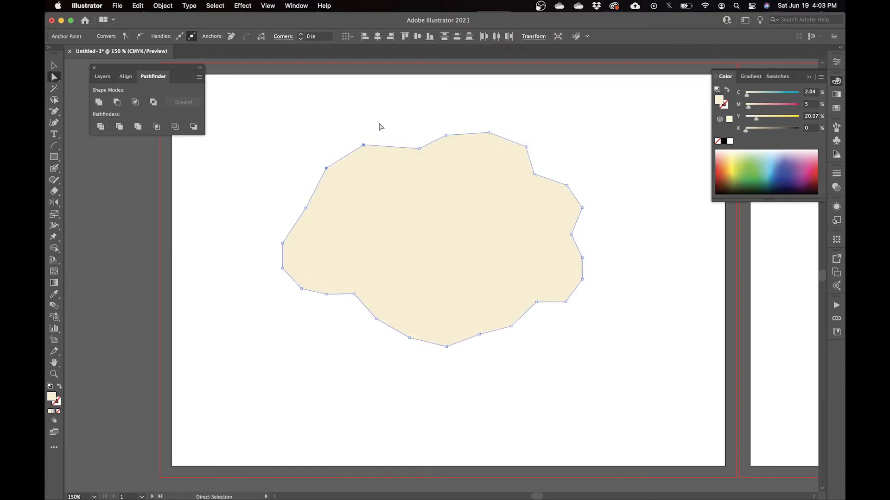
{"action": "left_click", "coordinate": [380, 127]}
{"action": "key", "text": "v"}
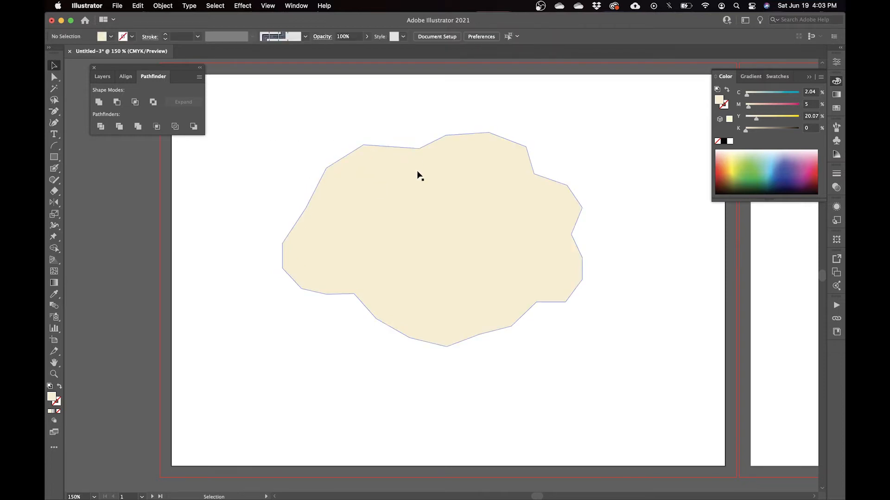
Apply the 3D Extrude & Bevel effect to the island shape with the Isometric Top position.
{"action": "left_click", "coordinate": [419, 221]}
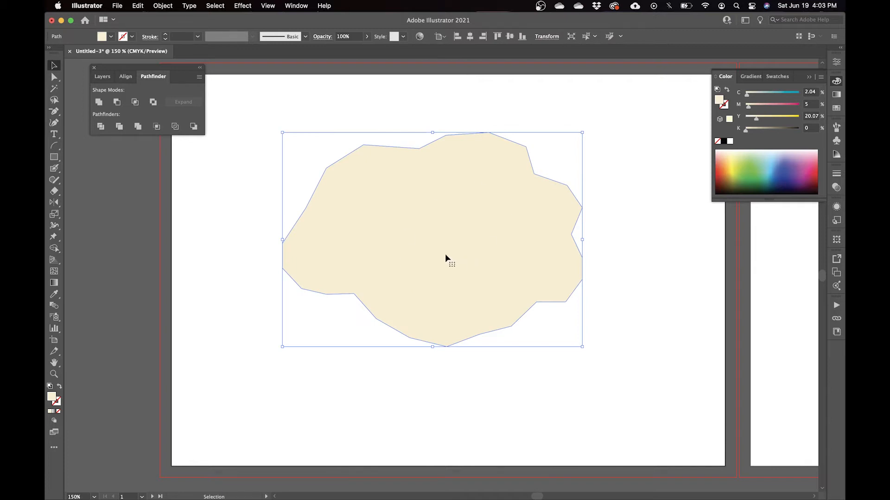
{"action": "left_click", "coordinate": [244, 6]}
{"action": "mouse_move", "coordinate": [352, 72]}
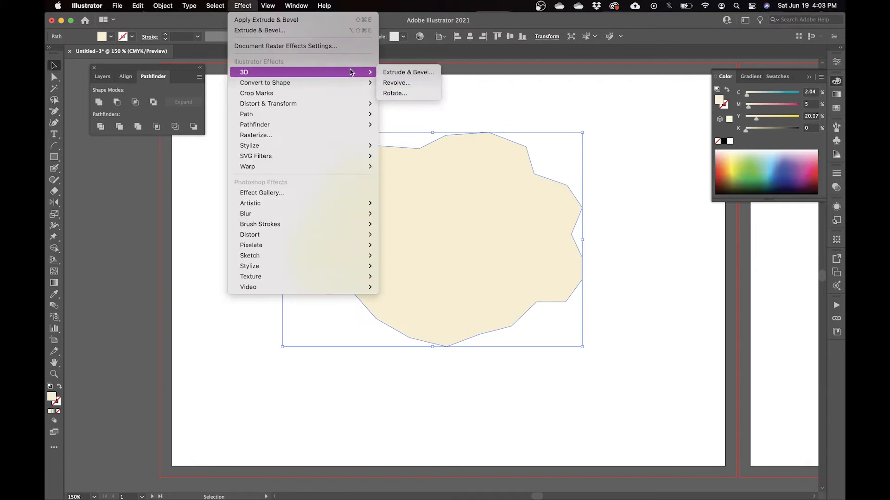
{"action": "left_click", "coordinate": [399, 72]}
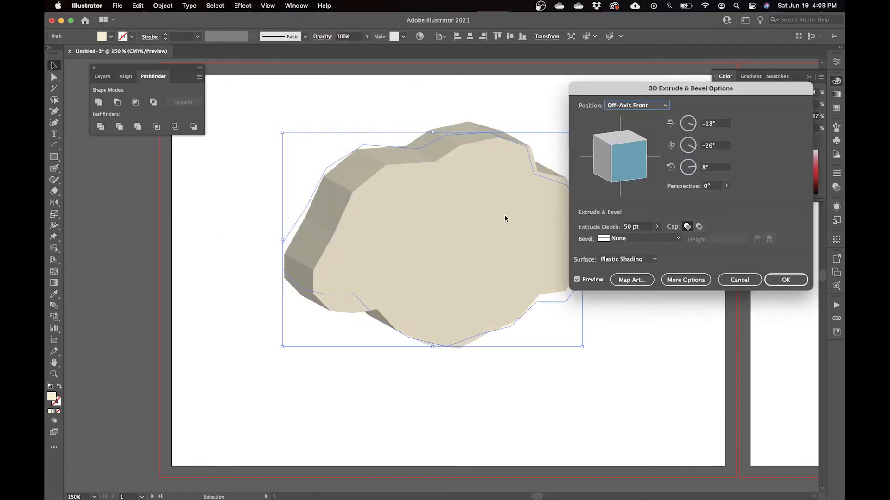
{"action": "left_click", "coordinate": [633, 107]}
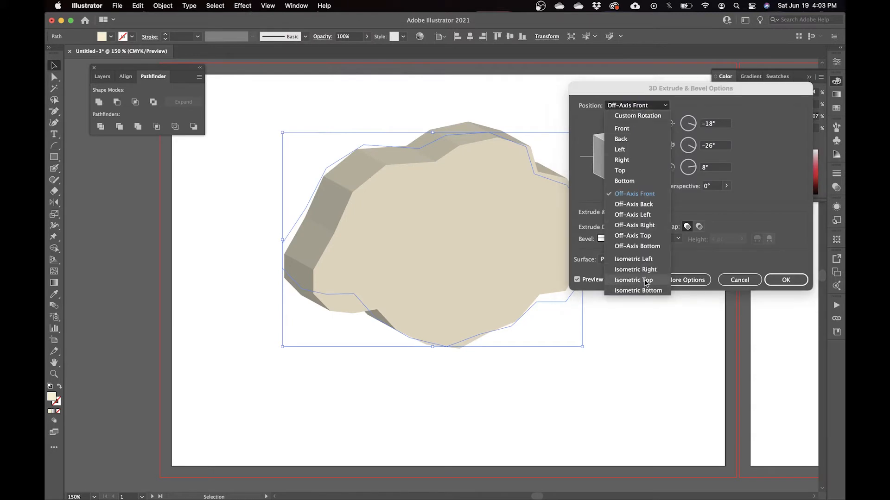
{"action": "left_click", "coordinate": [647, 280]}
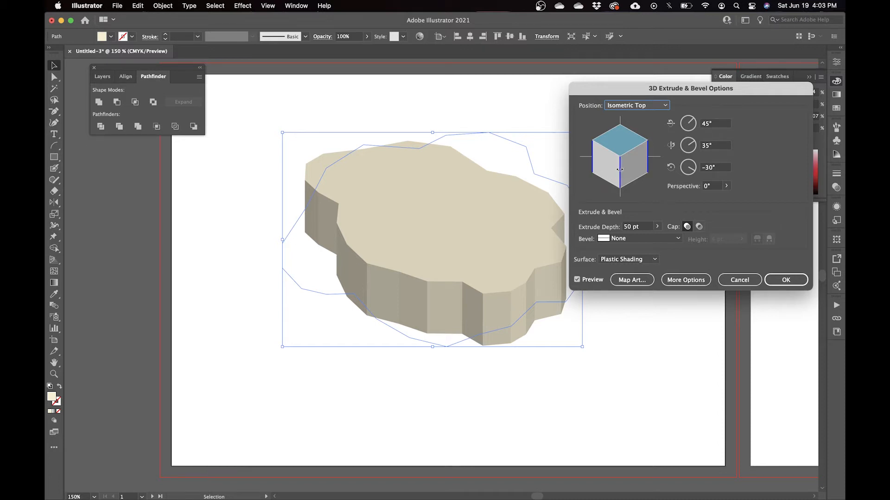
Rotate the extruded island to a custom orientation of 54°, 16° and -12°.
{"action": "left_click_drag", "start_coordinate": [620, 171], "coordinate": [630, 162]}
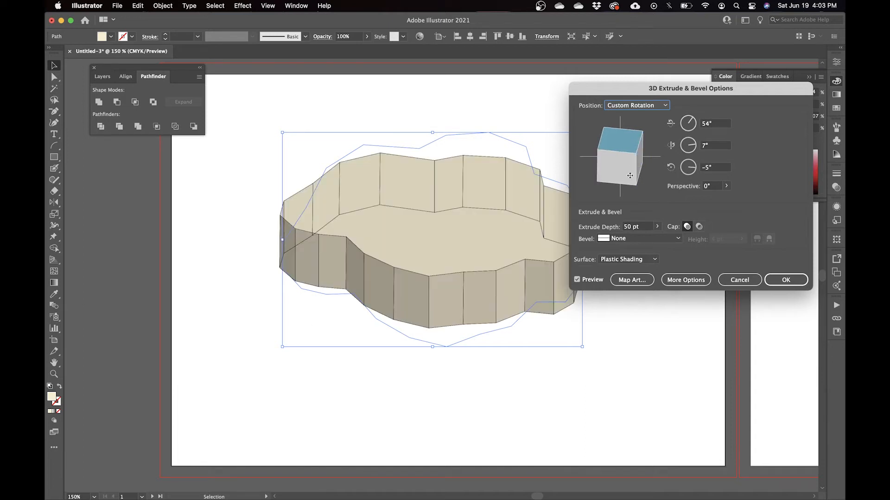
{"action": "left_click_drag", "start_coordinate": [637, 169], "coordinate": [636, 173]}
{"action": "type", "text": "54"}
{"action": "left_click", "coordinate": [730, 147]}
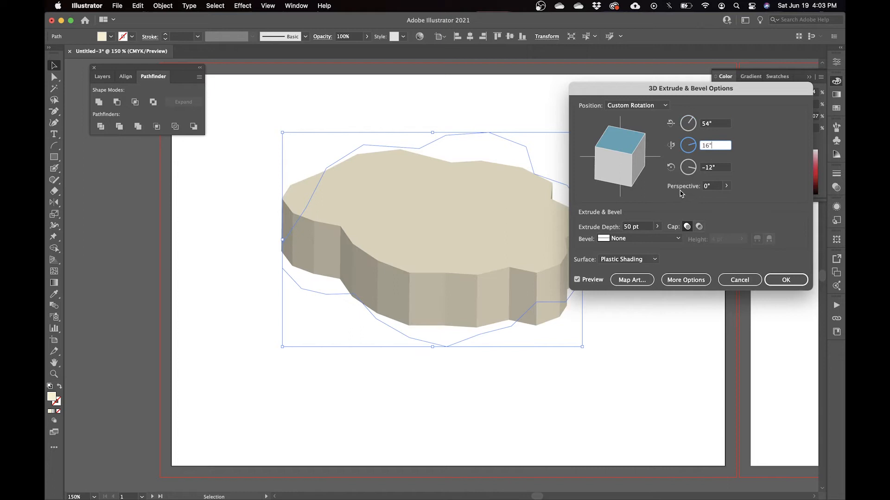
Set the extrude depth to 80 pt with the solid cap on and apply the 3D effect to the island.
{"action": "left_click", "coordinate": [657, 228]}
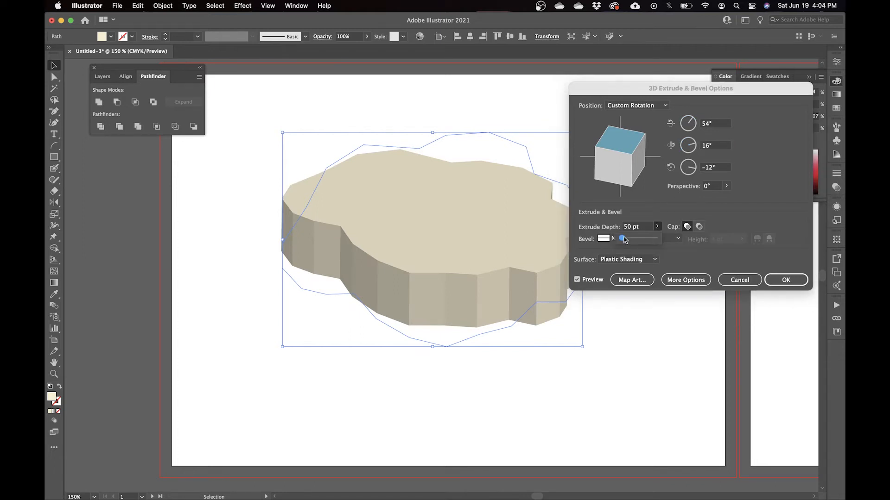
{"action": "left_click_drag", "start_coordinate": [624, 240], "coordinate": [641, 231]}
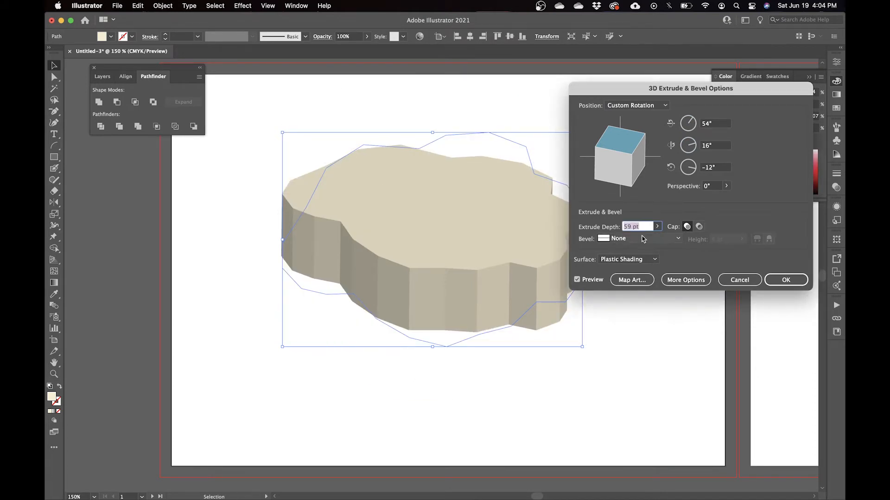
{"action": "key", "text": "Up"}
{"action": "key", "text": "Up"}
{"action": "key", "text": "Up"}
{"action": "key", "text": "Up"}
{"action": "key", "text": "Up"}
{"action": "key", "text": "Up"}
{"action": "key", "text": "Up"}
{"action": "key", "text": "Up"}
{"action": "key", "text": "Up"}
{"action": "key", "text": "Up"}
{"action": "key", "text": "Up"}
{"action": "key", "text": "Up"}
{"action": "key", "text": "Up"}
{"action": "key", "text": "Up"}
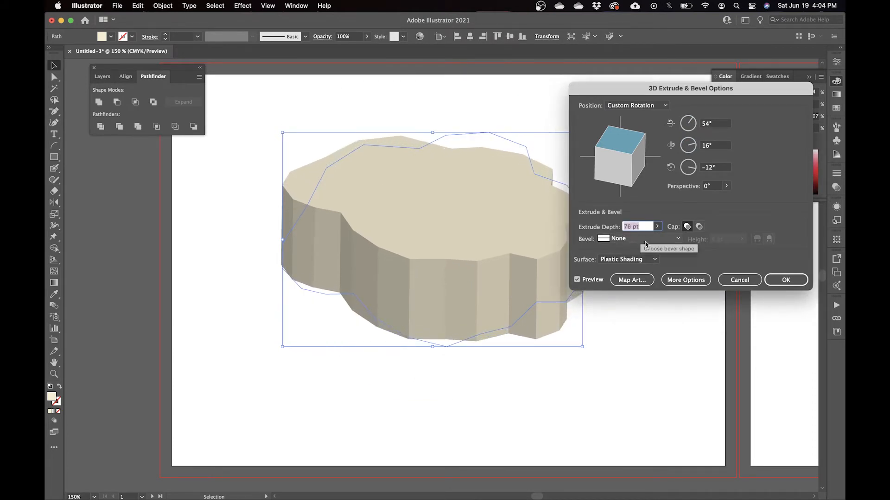
{"action": "key", "text": "Up"}
{"action": "key", "text": "Up"}
{"action": "key", "text": "Up"}
{"action": "key", "text": "Up"}
{"action": "key", "text": "Up"}
{"action": "key", "text": "Up"}
{"action": "key", "text": "Up"}
{"action": "key", "text": "Up"}
{"action": "key", "text": "Up"}
{"action": "key", "text": "Up"}
{"action": "key", "text": "Up"}
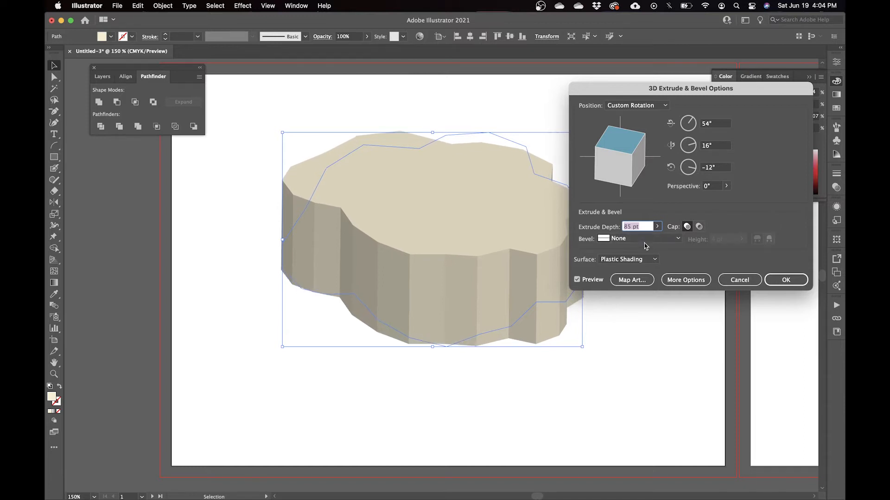
{"action": "key", "text": "Down"}
{"action": "key", "text": "Down"}
{"action": "key", "text": "Down"}
{"action": "key", "text": "Down"}
{"action": "key", "text": "Down"}
{"action": "key", "text": "Down"}
{"action": "key", "text": "Down"}
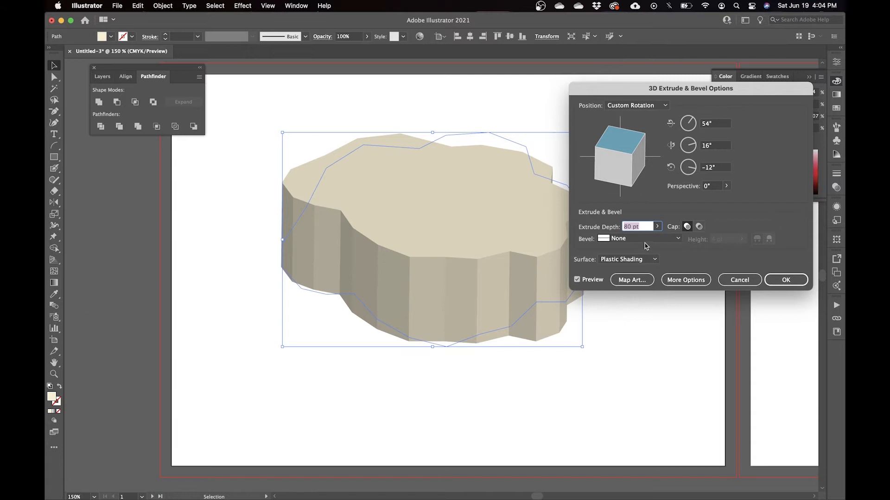
{"action": "left_click", "coordinate": [686, 227]}
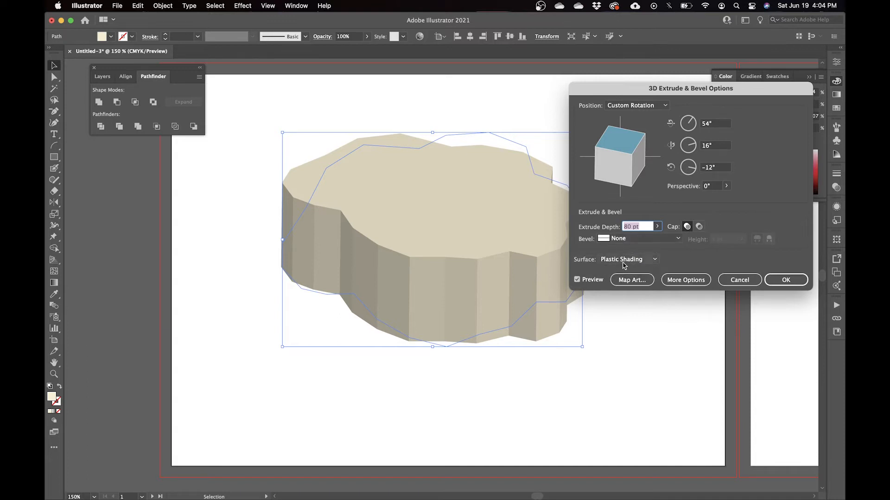
{"action": "left_click", "coordinate": [784, 281]}
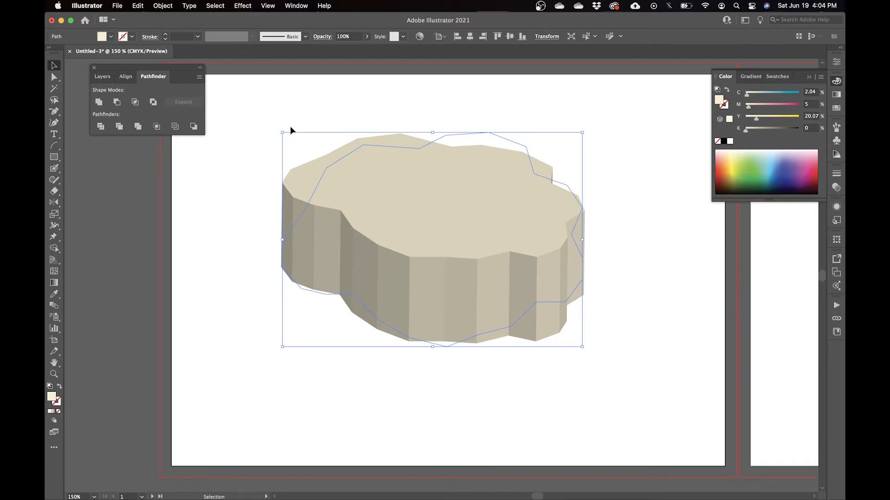
Expand the appearance of the extruded island into editable shapes and deselect it.
{"action": "left_click", "coordinate": [163, 6]}
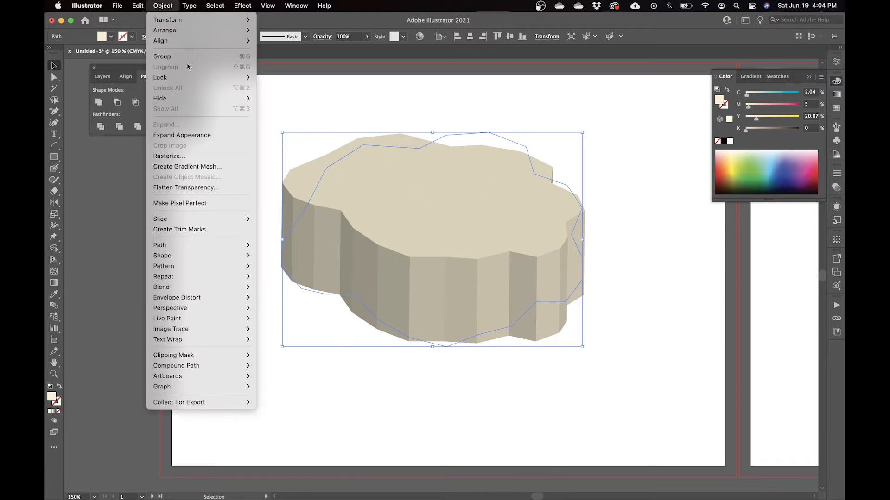
{"action": "left_click", "coordinate": [222, 140]}
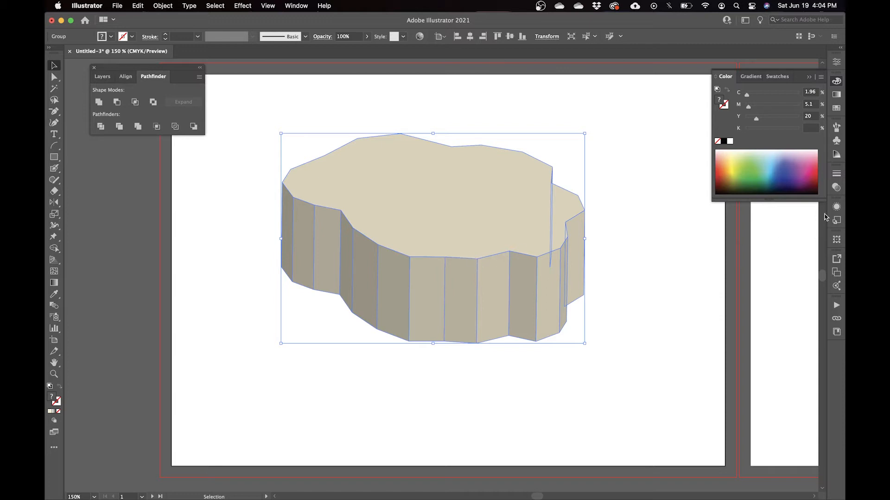
{"action": "left_click", "coordinate": [836, 206]}
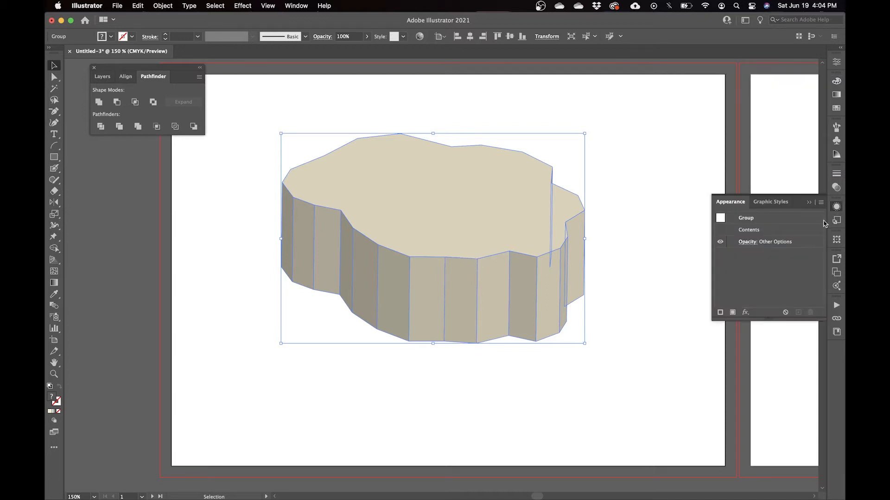
{"action": "left_click", "coordinate": [836, 208]}
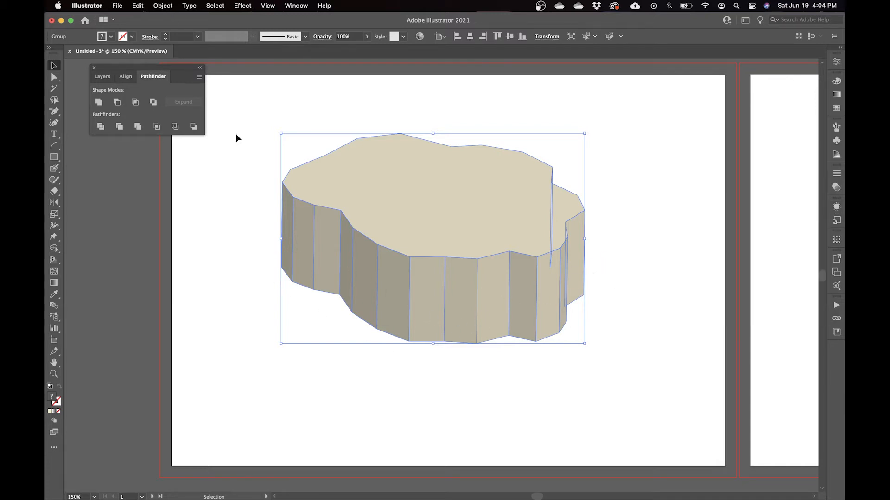
{"action": "left_click", "coordinate": [345, 375]}
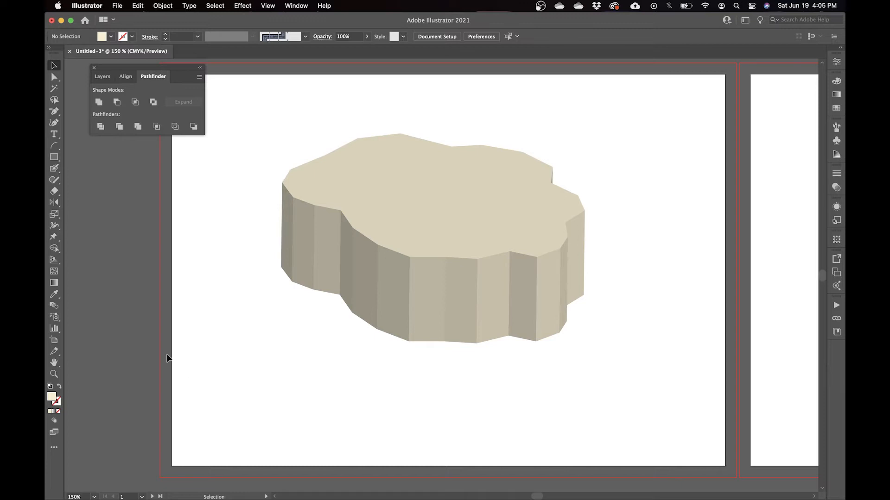
{"action": "key", "text": "a"}
{"action": "left_click_drag", "start_coordinate": [257, 268], "coordinate": [597, 369]}
{"action": "left_click", "coordinate": [600, 355]}
Lasso the anchor points along the bottom edge of the island's side faces and scale them uniformly to 75%.
{"action": "left_click", "coordinate": [54, 101]}
{"action": "mouse_move", "coordinate": [272, 286]}
{"action": "left_mouse_down"}
{"action": "mouse_move", "coordinate": [291, 231]}
{"action": "mouse_move", "coordinate": [403, 307]}
{"action": "mouse_move", "coordinate": [446, 318]}
{"action": "mouse_move", "coordinate": [532, 305]}
{"action": "mouse_move", "coordinate": [613, 278]}
{"action": "mouse_move", "coordinate": [564, 377]}
{"action": "mouse_move", "coordinate": [415, 396]}
{"action": "mouse_move", "coordinate": [305, 328]}
{"action": "left_mouse_up"}
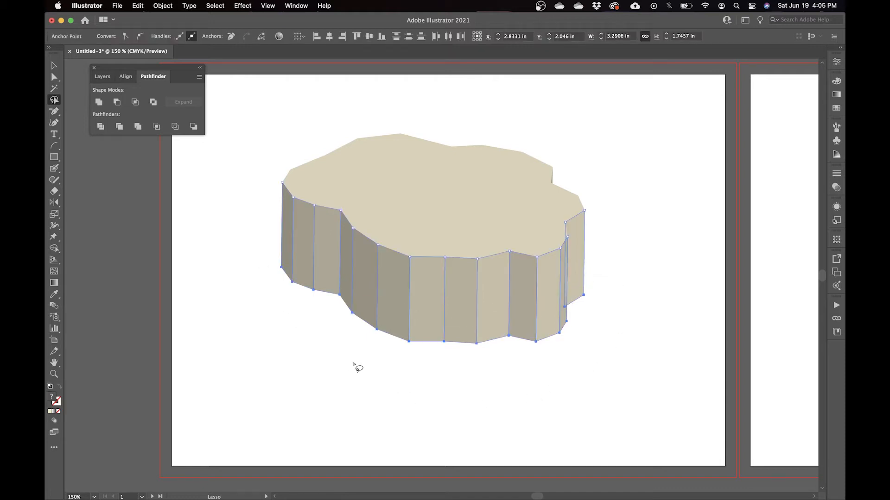
{"action": "left_click", "coordinate": [55, 217]}
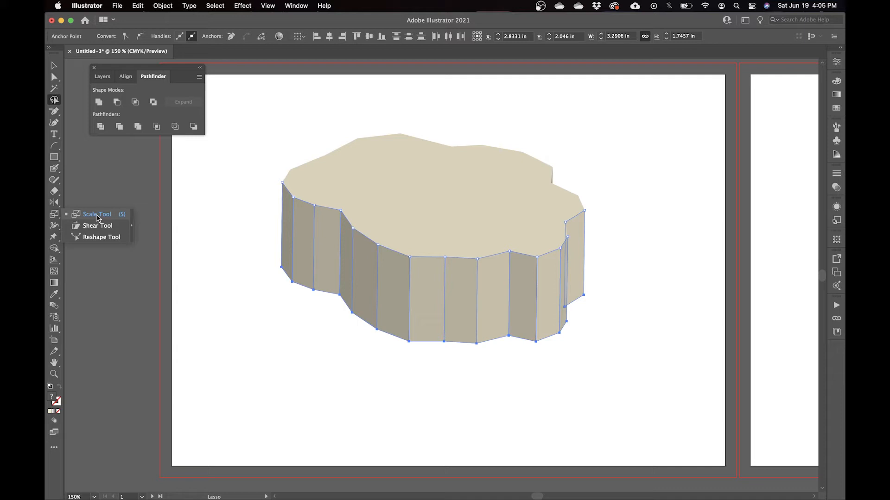
{"action": "left_click", "coordinate": [54, 215]}
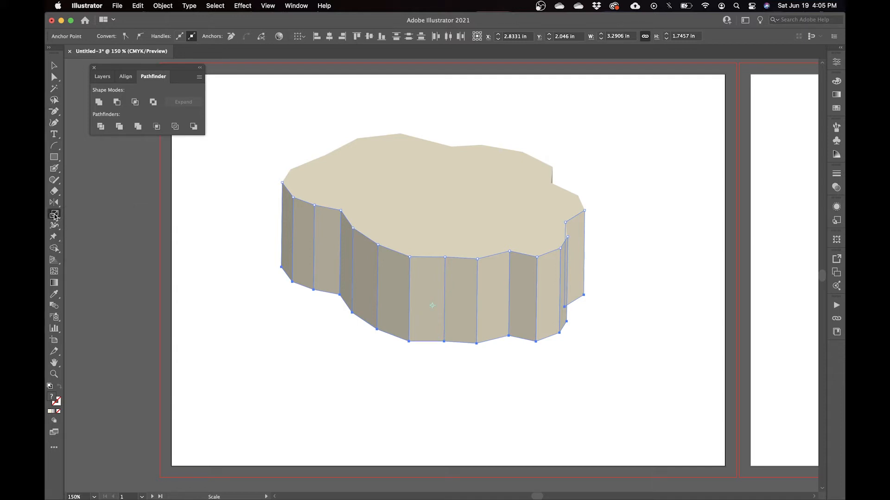
{"action": "double_click", "coordinate": [55, 215]}
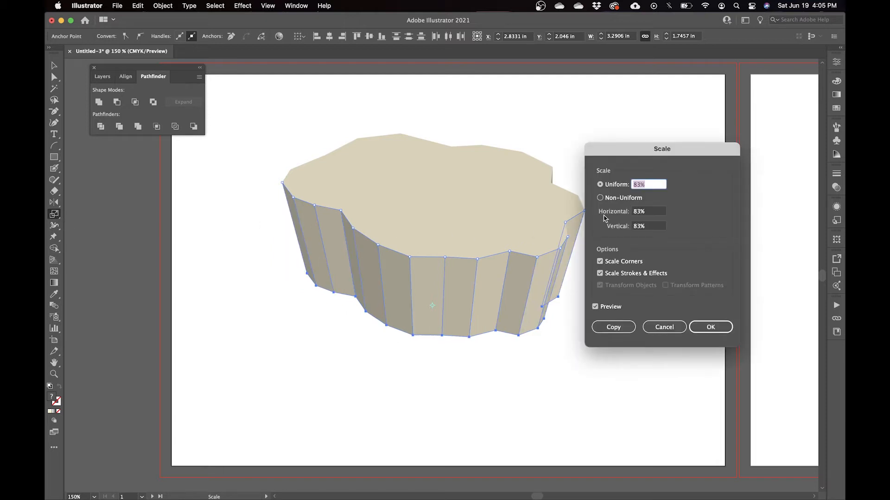
{"action": "key", "text": "Up"}
{"action": "key", "text": "Up"}
{"action": "key", "text": "Up"}
{"action": "key", "text": "Up"}
{"action": "key", "text": "Up"}
{"action": "key", "text": "Up"}
{"action": "key", "text": "Down"}
{"action": "key", "text": "Down"}
{"action": "key", "text": "Down"}
{"action": "key", "text": "Down"}
{"action": "key", "text": "Down"}
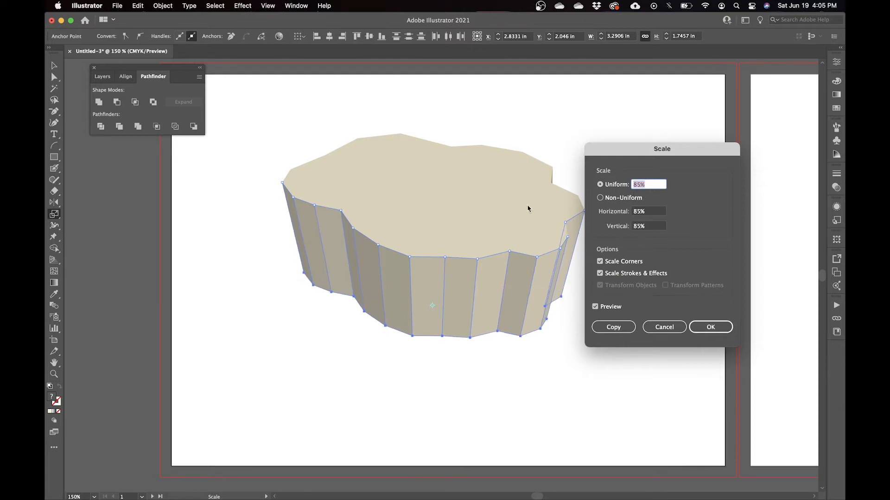
{"action": "key", "text": "Down"}
{"action": "key", "text": "Down"}
{"action": "key", "text": "Down"}
{"action": "key", "text": "Down"}
{"action": "key", "text": "Down"}
{"action": "key", "text": "Down"}
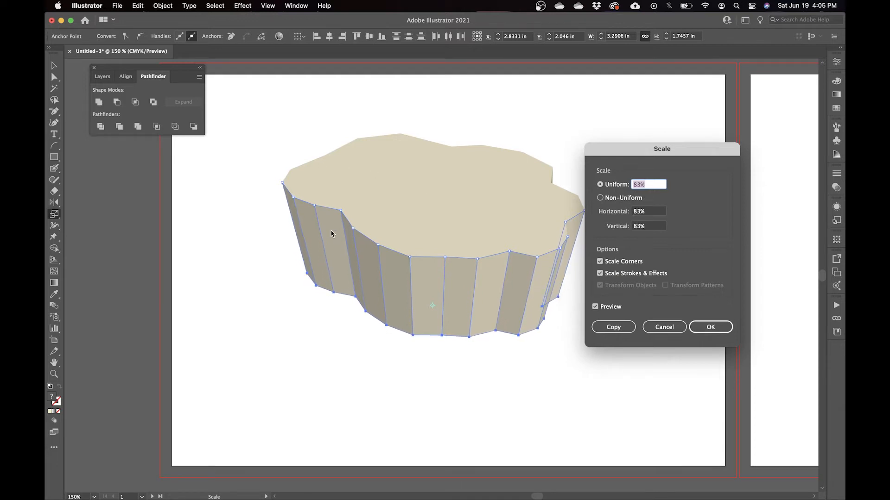
{"action": "key", "text": "Down"}
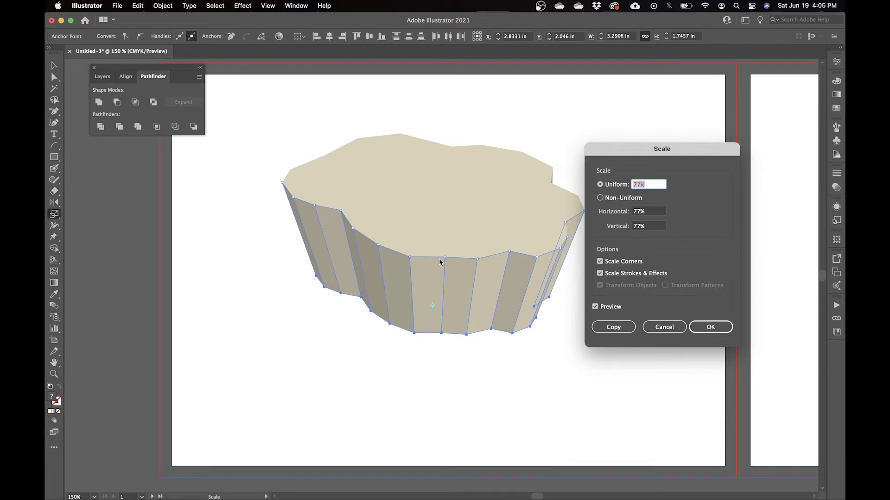
{"action": "key", "text": "Down"}
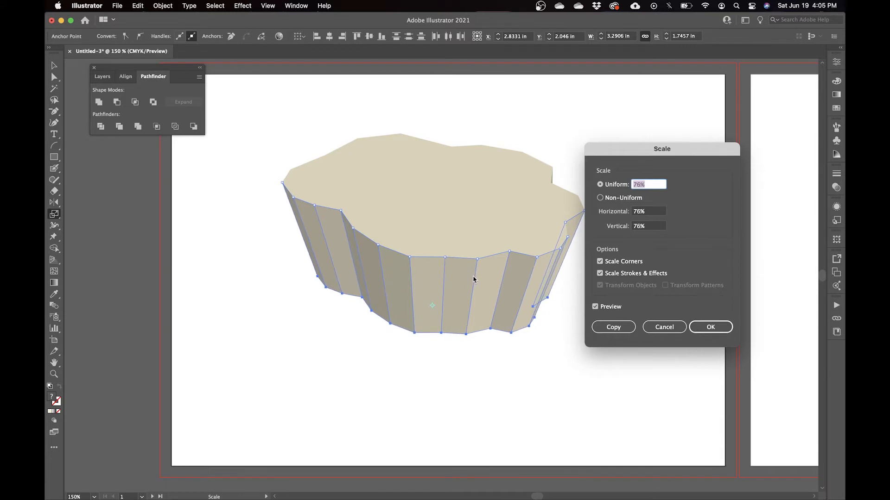
{"action": "key", "text": "Down"}
{"action": "key", "text": "Down"}
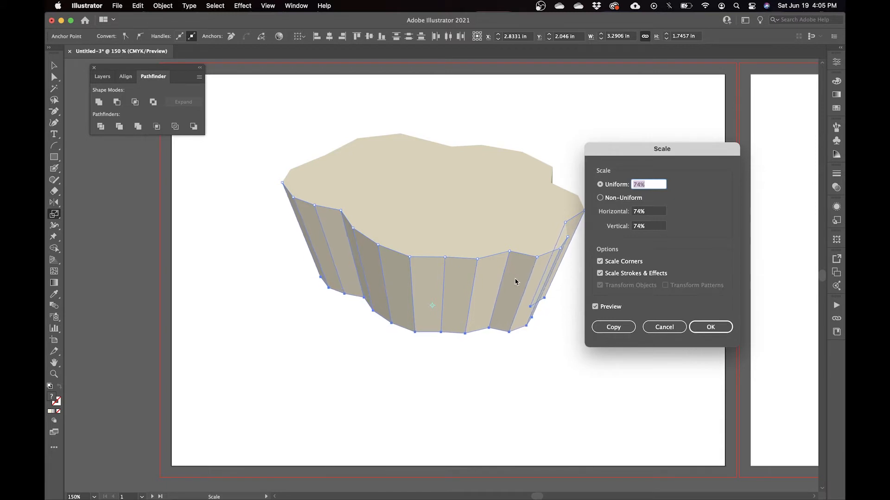
{"action": "key", "text": "Up"}
{"action": "key", "text": "Down"}
{"action": "key", "text": "Down"}
{"action": "key", "text": "Down"}
{"action": "key", "text": "Down"}
{"action": "key", "text": "Up"}
{"action": "key", "text": "Up"}
{"action": "key", "text": "Up"}
{"action": "key", "text": "Up"}
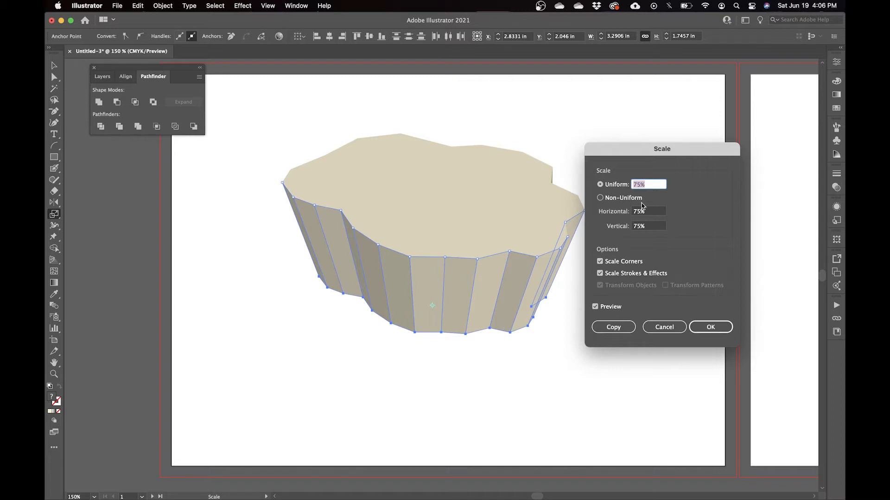
{"action": "left_click", "coordinate": [711, 327]}
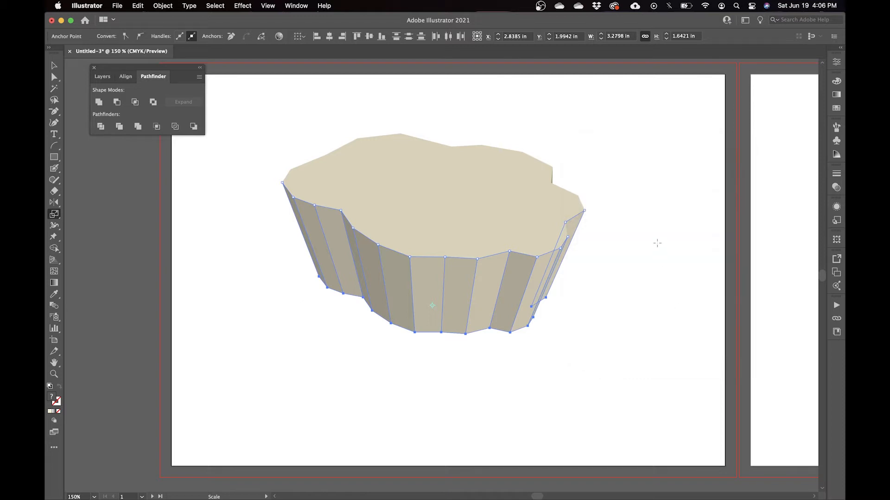
{"action": "key", "text": "v"}
{"action": "left_click", "coordinate": [665, 228]}
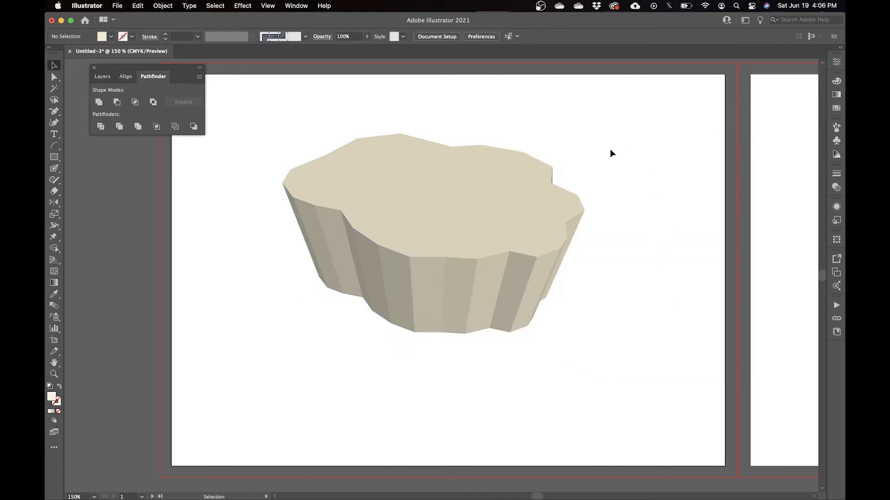
Rotate the whole island slightly counterclockwise and move it a little down and to the right on the artboard.
{"action": "key", "text": "super+a"}
{"action": "left_click_drag", "start_coordinate": [588, 128], "coordinate": [585, 119]}
{"action": "left_click", "coordinate": [667, 227]}
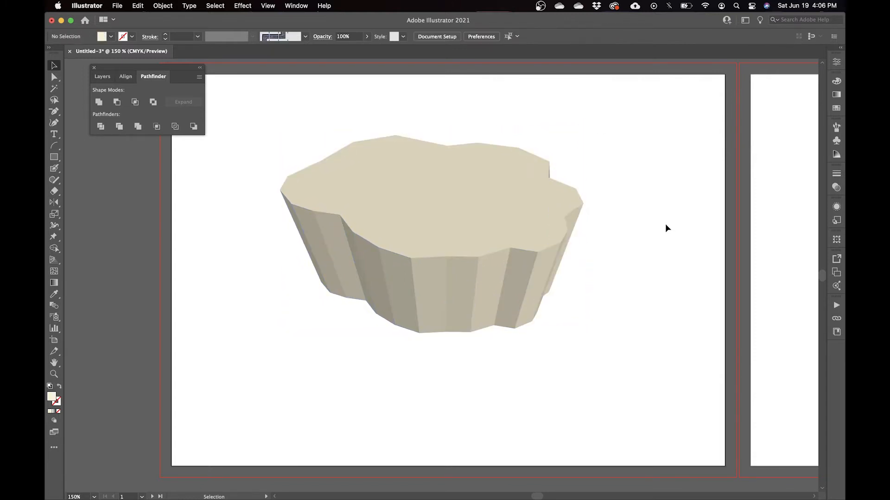
{"action": "key", "text": "super+a"}
{"action": "left_click_drag", "start_coordinate": [409, 217], "coordinate": [415, 229]}
{"action": "left_click", "coordinate": [602, 167]}
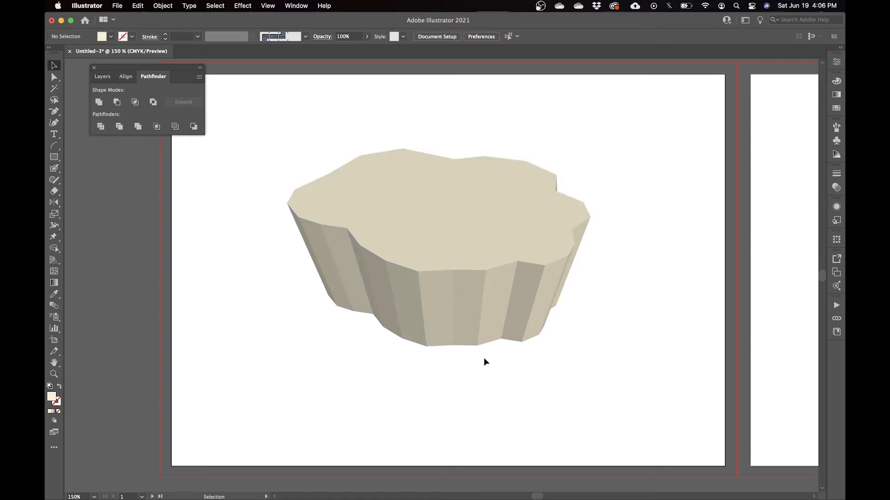
Sample the top surface's colour and draw a ledge with the Pen tool, starting at the island's leftmost corner and stepping down the front-left side.
{"action": "key", "text": "i"}
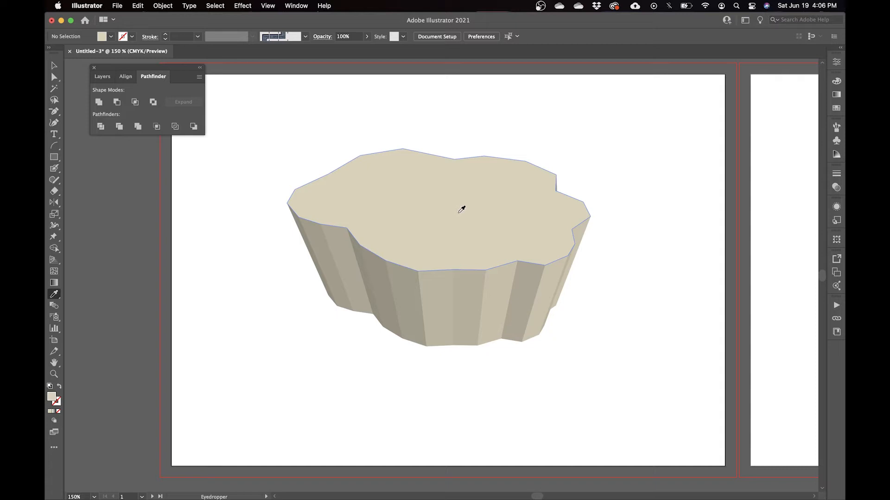
{"action": "key", "text": "p"}
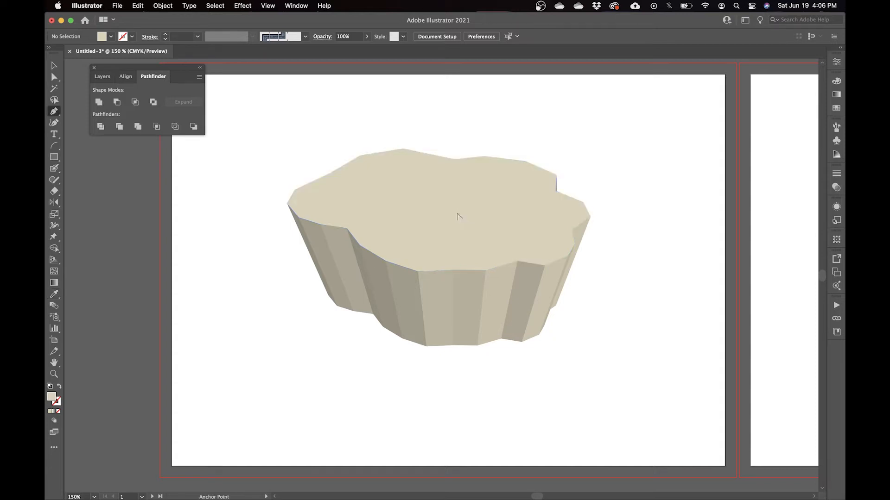
{"action": "key", "text": "super+equal"}
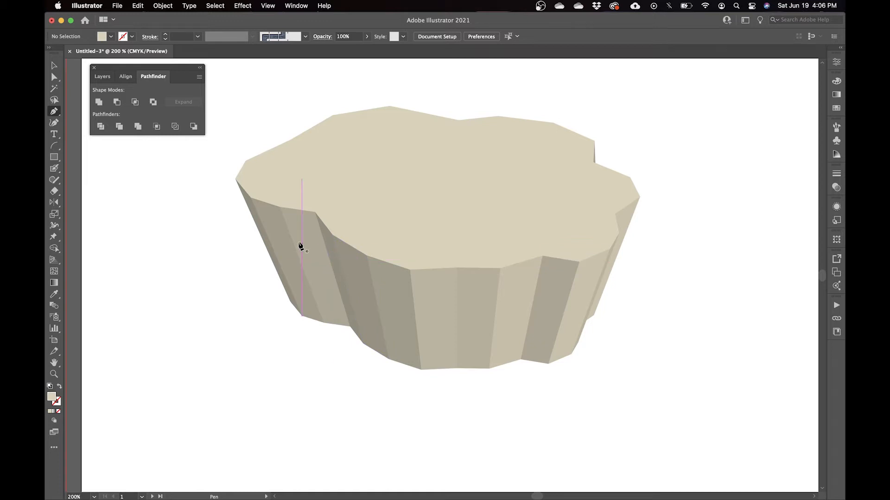
{"action": "left_click", "coordinate": [236, 179]}
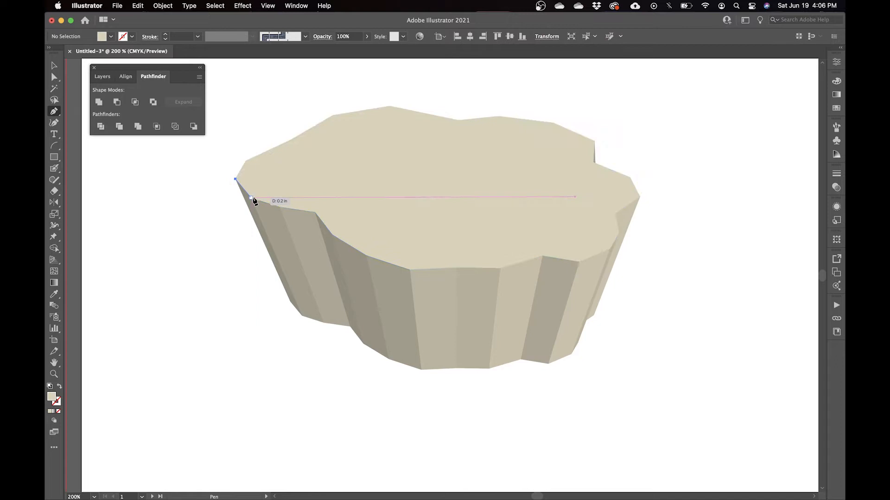
{"action": "left_click", "coordinate": [251, 198]}
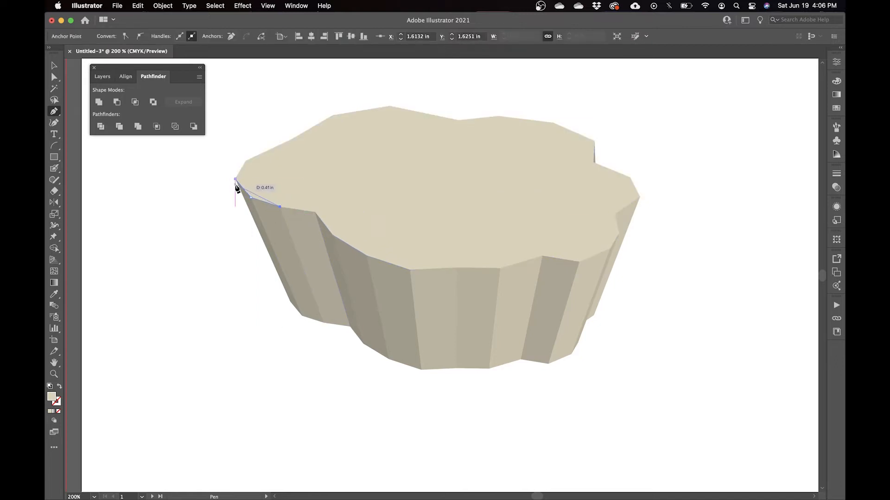
{"action": "left_click", "coordinate": [280, 207]}
{"action": "left_click", "coordinate": [279, 224]}
{"action": "left_click", "coordinate": [319, 230]}
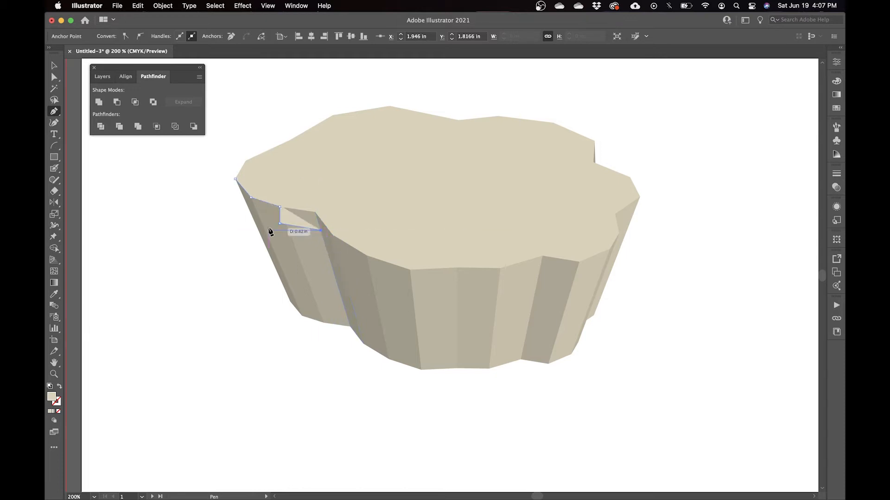
{"action": "left_click", "coordinate": [339, 260]}
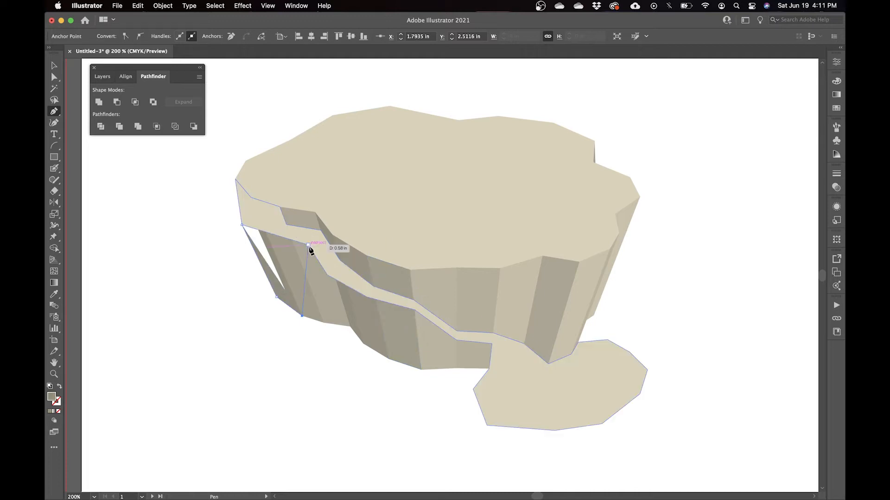
Close the dark side-face polygon beneath the ledge's left end, from the ledge's edge to the island's base.
{"action": "left_click", "coordinate": [308, 245]}
{"action": "left_click", "coordinate": [242, 225]}
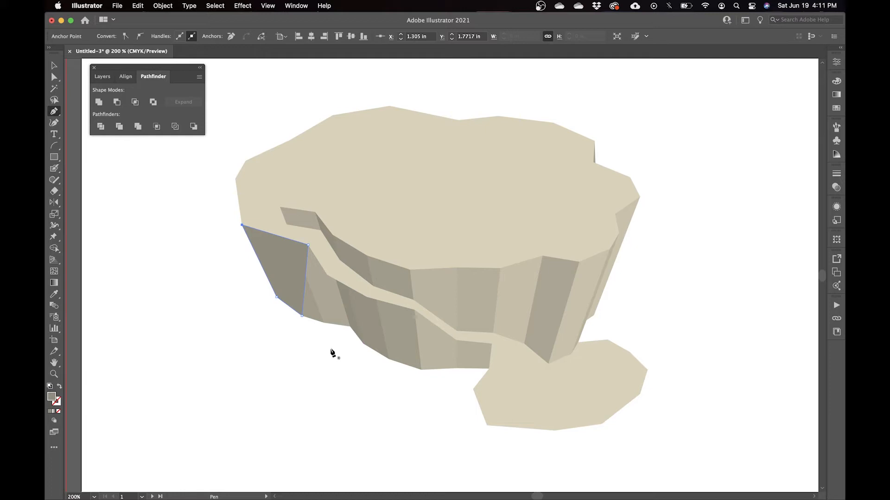
{"action": "key", "text": "i"}
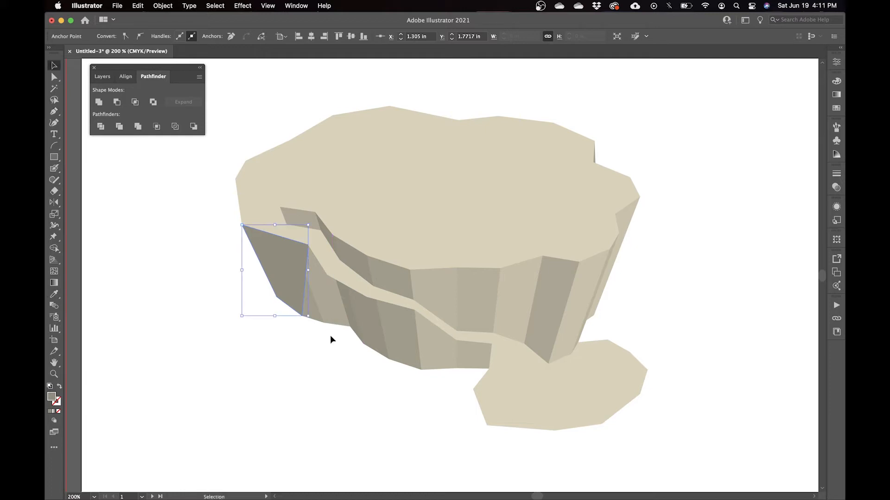
Sample the upper wall's leftmost face colour and draw a matching four-sided face beneath the ledge, beside the dark left face.
{"action": "left_click", "coordinate": [330, 335], "text": "super"}
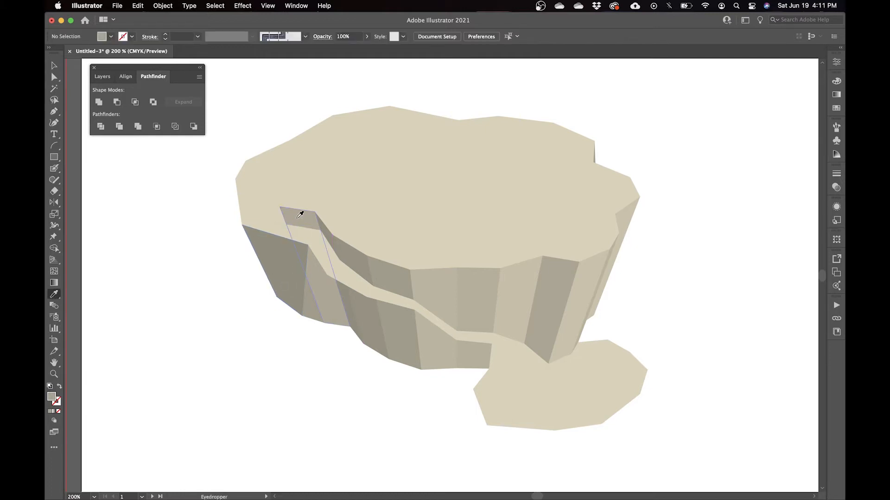
{"action": "key", "text": "p"}
{"action": "left_click", "coordinate": [308, 245]}
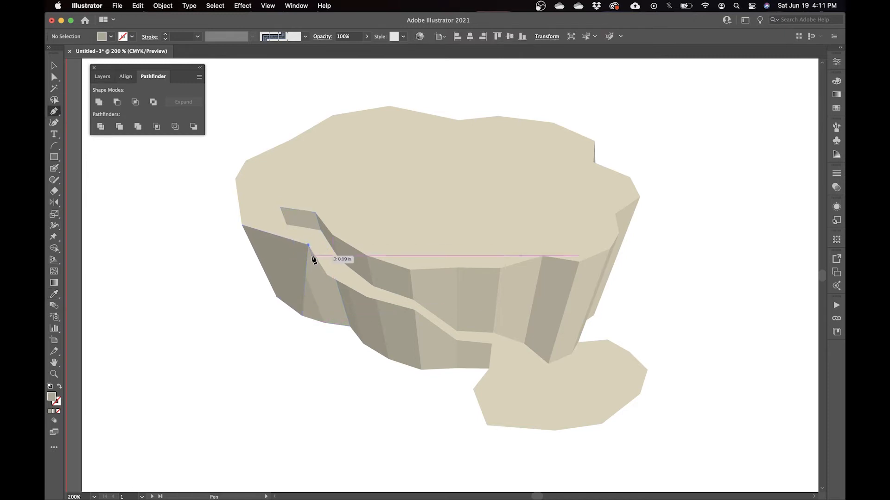
{"action": "left_click", "coordinate": [327, 277]}
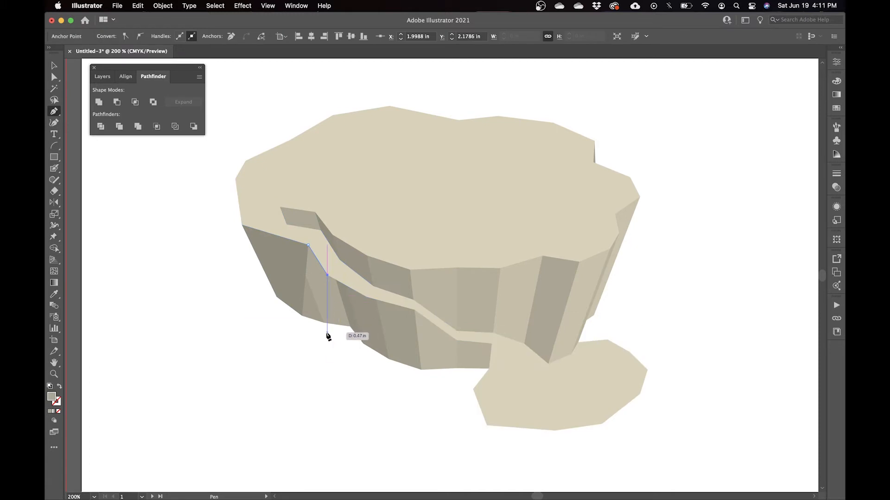
{"action": "left_click", "coordinate": [327, 335]}
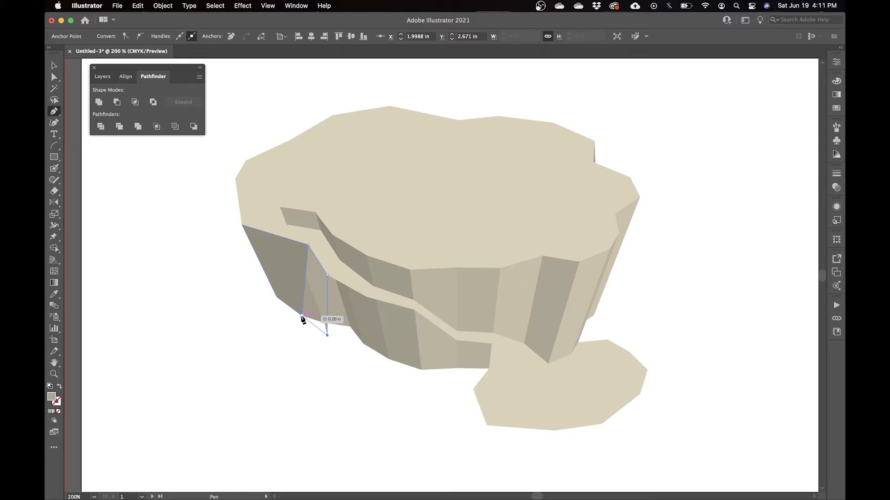
{"action": "left_click", "coordinate": [302, 316]}
{"action": "left_click", "coordinate": [308, 245]}
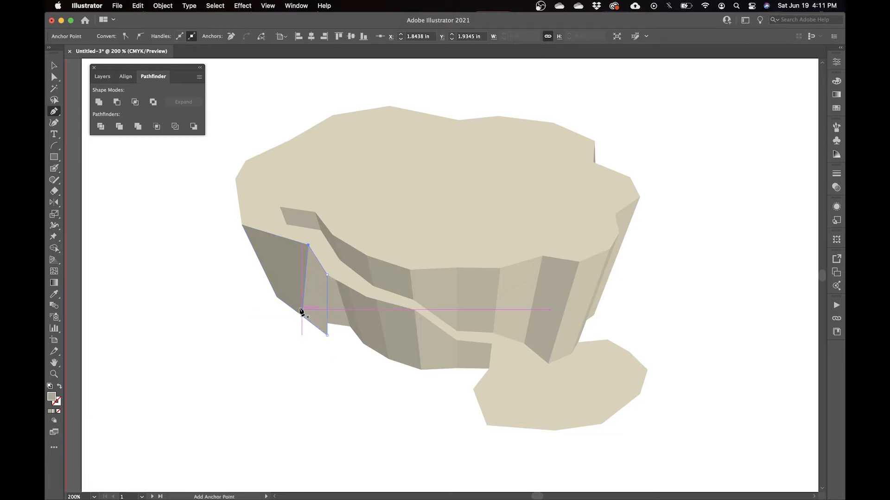
Move the lower-left anchor point of the dark left side face slightly down and outward.
{"action": "key", "text": "a"}
{"action": "left_click", "coordinate": [276, 298]}
{"action": "left_click_drag", "start_coordinate": [276, 299], "coordinate": [269, 313]}
{"action": "left_click", "coordinate": [340, 362]}
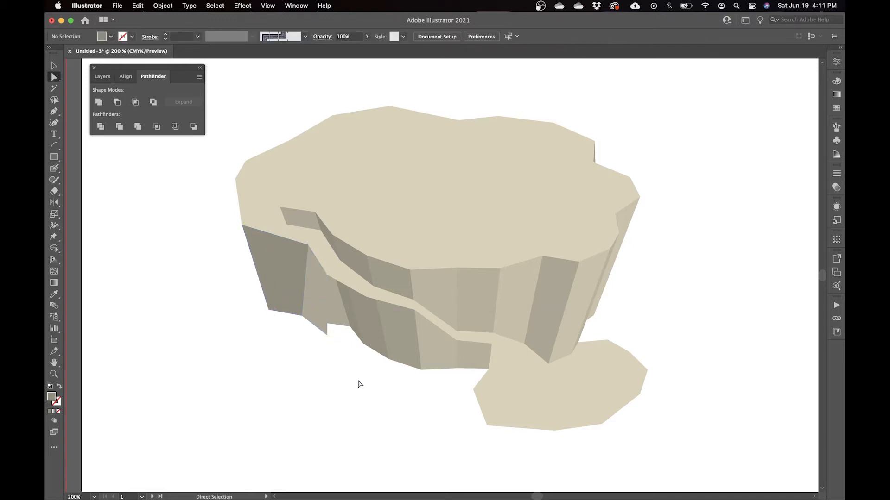
Draw the third side face beneath the ledge with the Pen tool, sharing its left edge with the second face.
{"action": "key", "text": "i"}
{"action": "key", "text": "p"}
{"action": "left_click", "coordinate": [327, 276]}
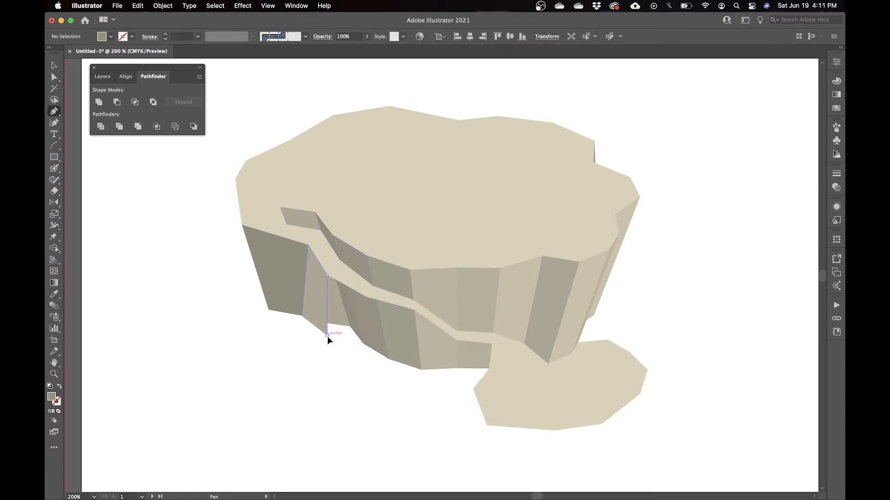
{"action": "left_click", "coordinate": [327, 334]}
{"action": "left_click", "coordinate": [366, 366]}
{"action": "left_click", "coordinate": [366, 297]}
{"action": "left_click", "coordinate": [327, 275]}
Sample the greenish-grey upper wall face and draw the fourth side face beneath the ledge in that colour.
{"action": "key", "text": "i"}
{"action": "left_click", "coordinate": [392, 273]}
{"action": "key", "text": "p"}
{"action": "left_click", "coordinate": [366, 297]}
{"action": "left_click", "coordinate": [367, 366]}
{"action": "left_click", "coordinate": [421, 369]}
{"action": "left_click", "coordinate": [414, 309]}
{"action": "left_click", "coordinate": [366, 297]}
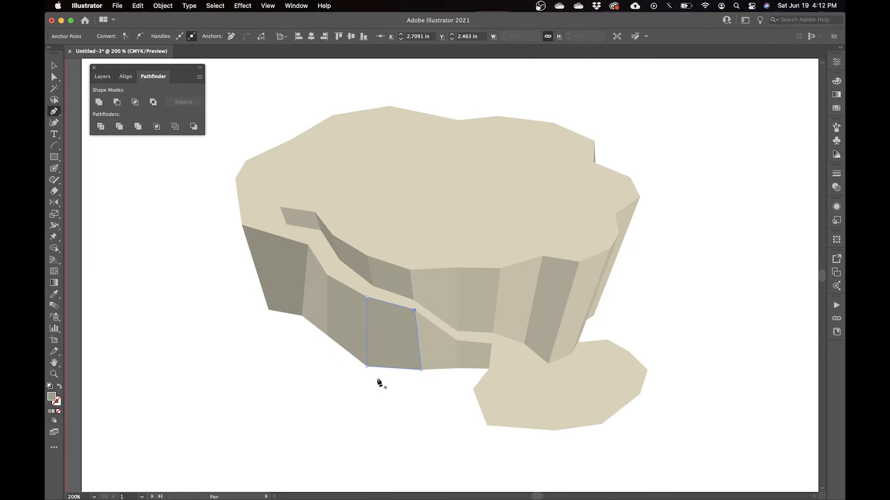
Sample the light tan upper wall face and draw the fifth side face beneath the ledge's downward slope.
{"action": "key", "text": "v"}
{"action": "left_click", "coordinate": [453, 393]}
{"action": "key", "text": "i"}
{"action": "left_click", "coordinate": [440, 310]}
{"action": "key", "text": "p"}
{"action": "left_click", "coordinate": [456, 341]}
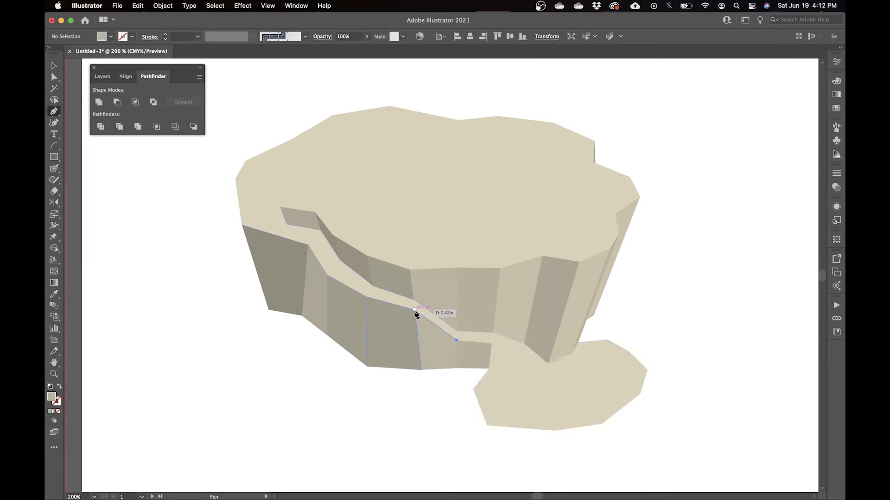
{"action": "left_click", "coordinate": [414, 310]}
{"action": "left_click", "coordinate": [421, 369]}
{"action": "left_click", "coordinate": [456, 375]}
{"action": "left_click", "coordinate": [456, 341]}
Draw the last side face beneath the ledge's short right section, ending at the notch beside the lower platform.
{"action": "key", "text": "v"}
{"action": "left_click", "coordinate": [469, 392]}
{"action": "key", "text": "p"}
{"action": "left_click", "coordinate": [492, 344]}
{"action": "left_click", "coordinate": [490, 369]}
{"action": "left_click", "coordinate": [457, 375]}
{"action": "left_click", "coordinate": [457, 341]}
{"action": "left_click", "coordinate": [492, 344]}
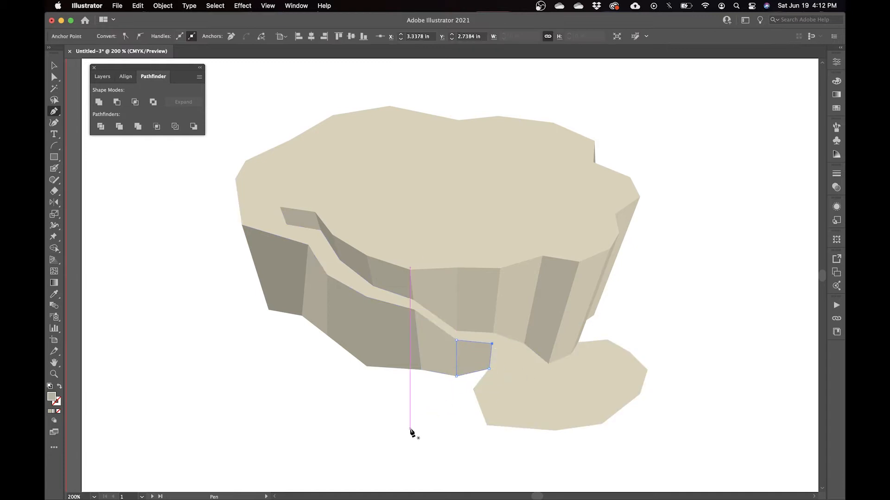
Recolour the third side face beneath the ledge a darker brownish grey.
{"action": "key", "text": "v"}
{"action": "left_click", "coordinate": [345, 405]}
{"action": "left_click", "coordinate": [348, 319]}
{"action": "left_click", "coordinate": [357, 424]}
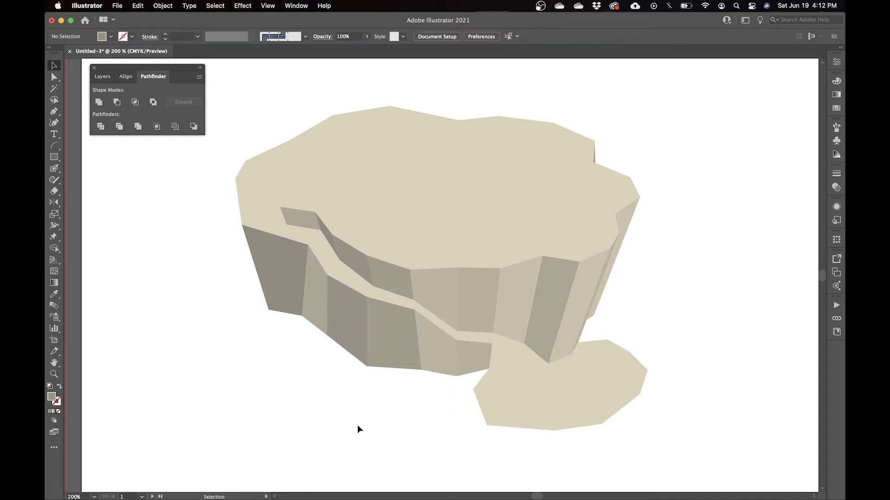
Add an anchor point midway along the ledge's left front edge and pull it and the dark face's upper-right corner down to meet.
{"action": "left_click", "coordinate": [275, 233]}
{"action": "key", "text": "plus"}
{"action": "key", "text": "a"}
{"action": "left_click", "coordinate": [308, 244]}
{"action": "left_click_drag", "start_coordinate": [308, 244], "coordinate": [275, 247]}
{"action": "left_click", "coordinate": [301, 315]}
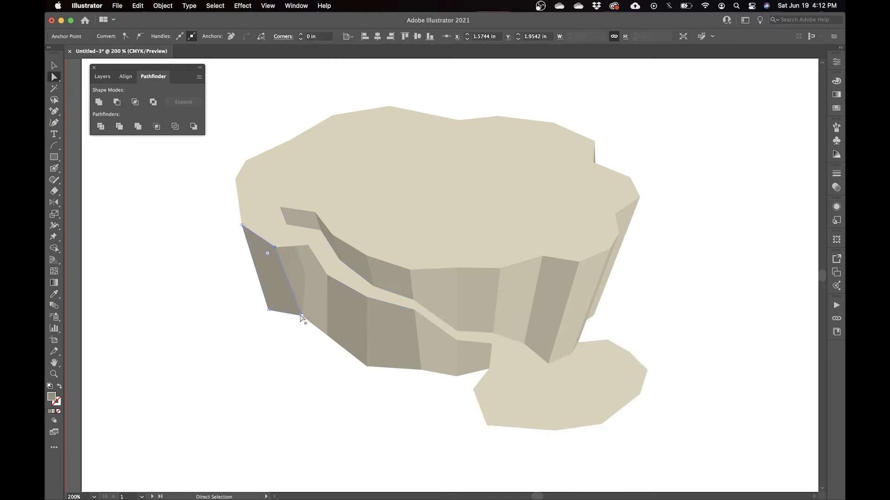
Draw a new side face in the gap between the narrowed dark left face and its neighbour, with a slightly lower base corner.
{"action": "key", "text": "p"}
{"action": "left_click", "coordinate": [283, 318]}
{"action": "left_click", "coordinate": [301, 316]}
{"action": "left_click", "coordinate": [308, 245]}
{"action": "left_click", "coordinate": [275, 247]}
{"action": "key", "text": "v"}
{"action": "left_click", "coordinate": [330, 383]}
Shift the left edge of the brownish-grey side face leftward, reshaping its shared top and base corners.
{"action": "key", "text": "a"}
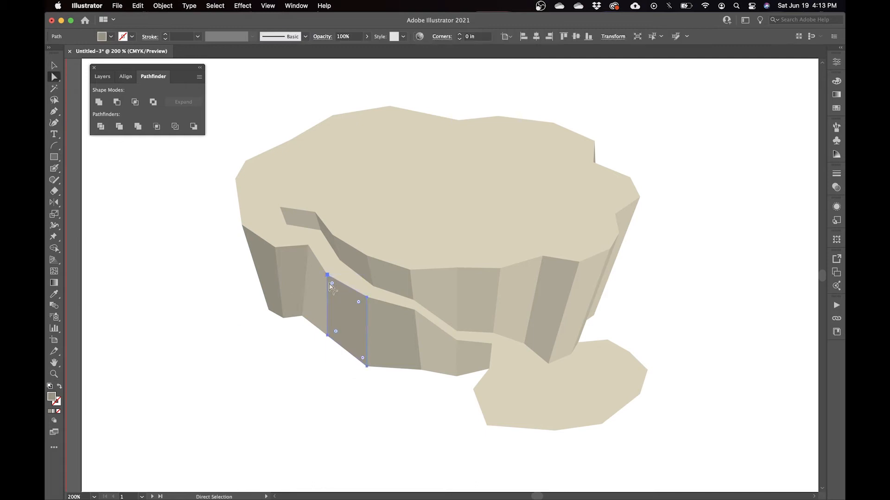
{"action": "left_click", "coordinate": [320, 278]}
{"action": "left_click", "coordinate": [323, 285]}
{"action": "left_click_drag", "start_coordinate": [323, 341], "coordinate": [318, 329]}
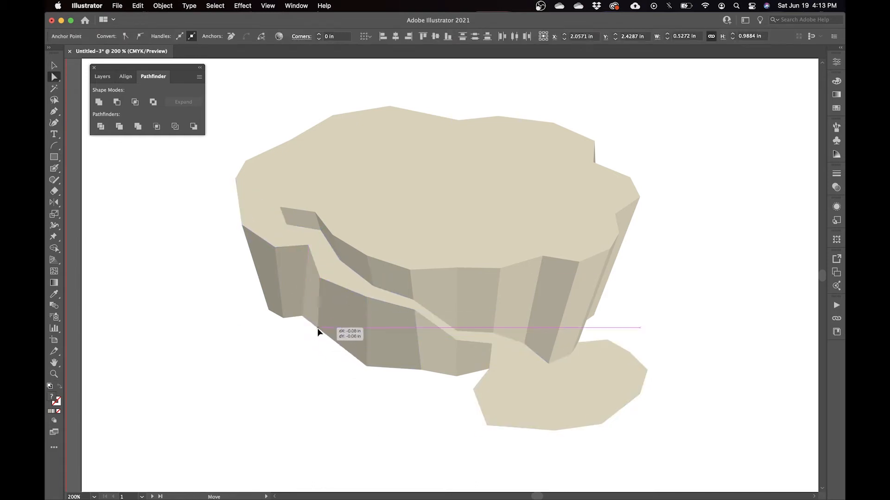
{"action": "left_click", "coordinate": [368, 357], "text": "shift"}
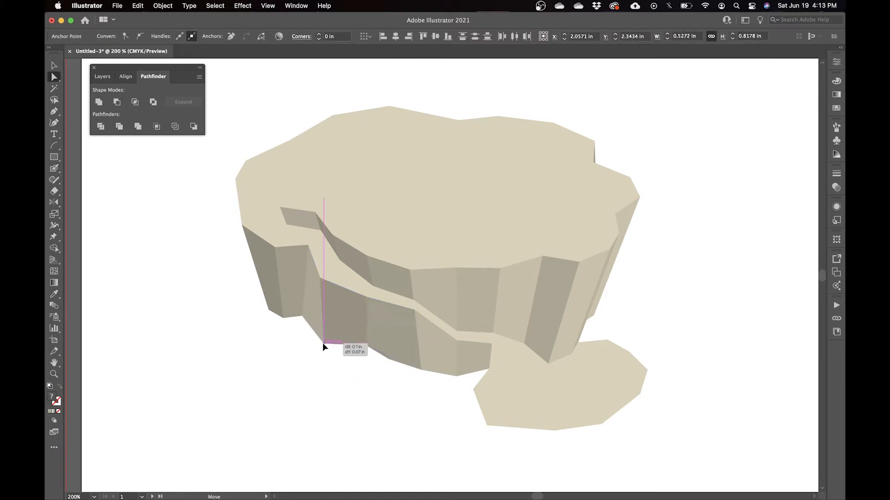
{"action": "left_click", "coordinate": [323, 343]}
Reposition the shared corner points around the greenish-grey side face so the base steps down more irregularly.
{"action": "scroll", "coordinate": [401, 391], "scroll_direction": "right", "scroll_amount": 3}
{"action": "mouse_move", "coordinate": [370, 309]}
{"action": "left_mouse_down"}
{"action": "mouse_move", "coordinate": [391, 294]}
{"action": "mouse_move", "coordinate": [371, 306]}
{"action": "mouse_move", "coordinate": [376, 297]}
{"action": "left_mouse_up"}
{"action": "left_click", "coordinate": [373, 367]}
{"action": "left_click_drag", "start_coordinate": [381, 356], "coordinate": [375, 365]}
{"action": "left_click", "coordinate": [409, 405]}
Convert the two left corners of the lower platform into smooth curves with the Anchor Point tool.
{"action": "scroll", "coordinate": [399, 382], "scroll_direction": "down", "scroll_amount": 2}
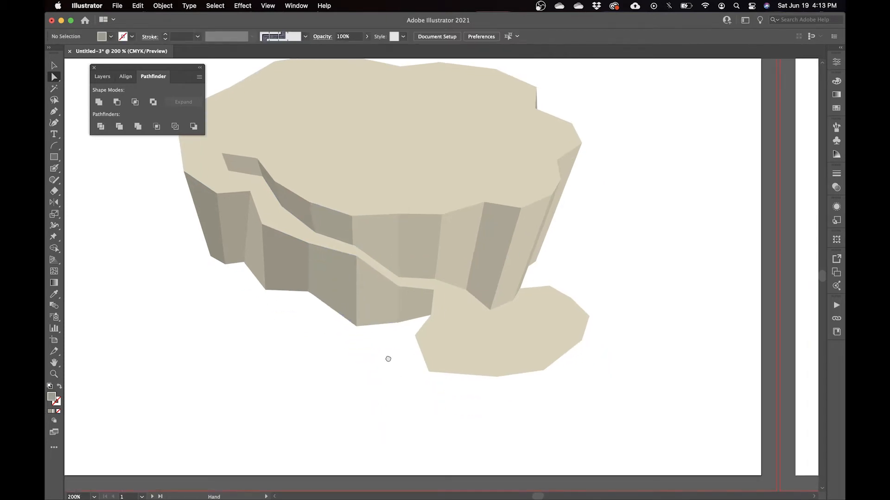
{"action": "scroll", "coordinate": [366, 345], "scroll_direction": "up", "scroll_amount": 2}
{"action": "scroll", "coordinate": [366, 345], "scroll_direction": "left", "scroll_amount": 3}
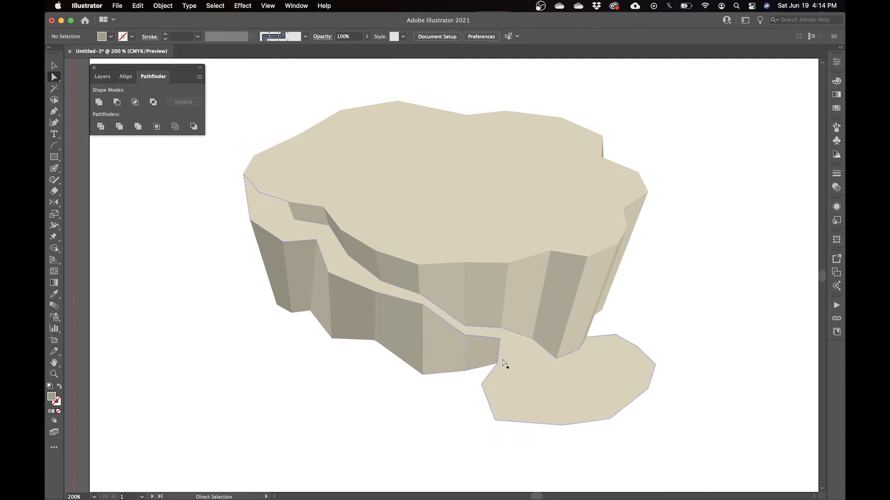
{"action": "scroll", "coordinate": [424, 332], "scroll_direction": "right", "scroll_amount": 5}
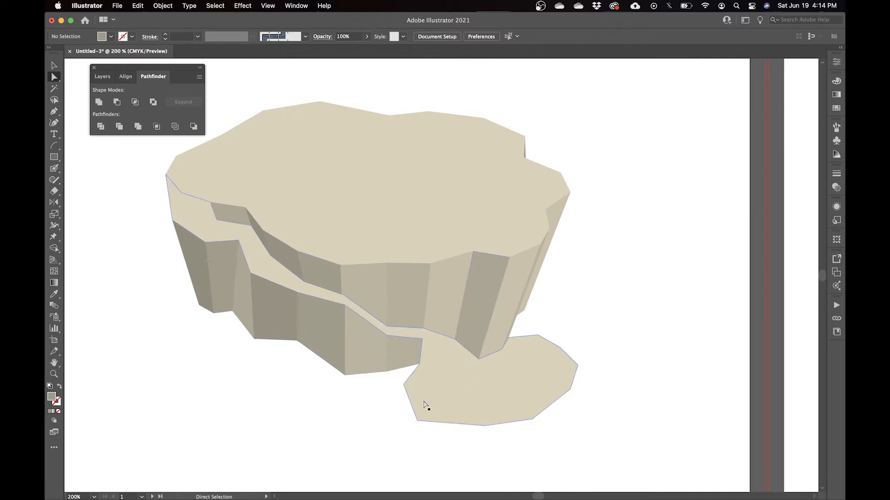
{"action": "key", "text": "shift+c"}
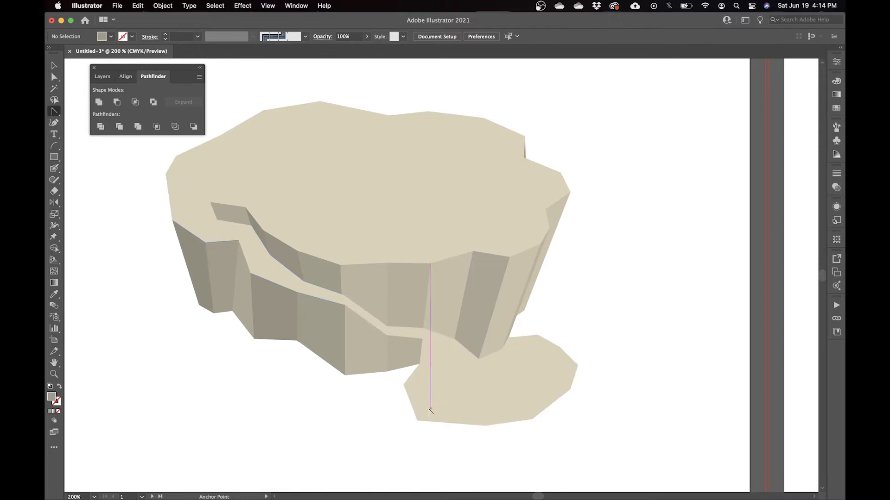
{"action": "left_click", "coordinate": [54, 112]}
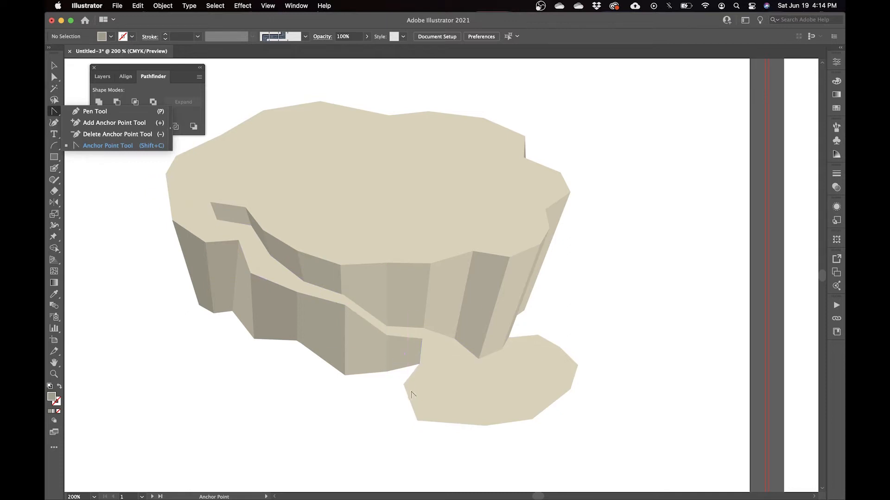
{"action": "left_click_drag", "start_coordinate": [403, 384], "coordinate": [414, 391]}
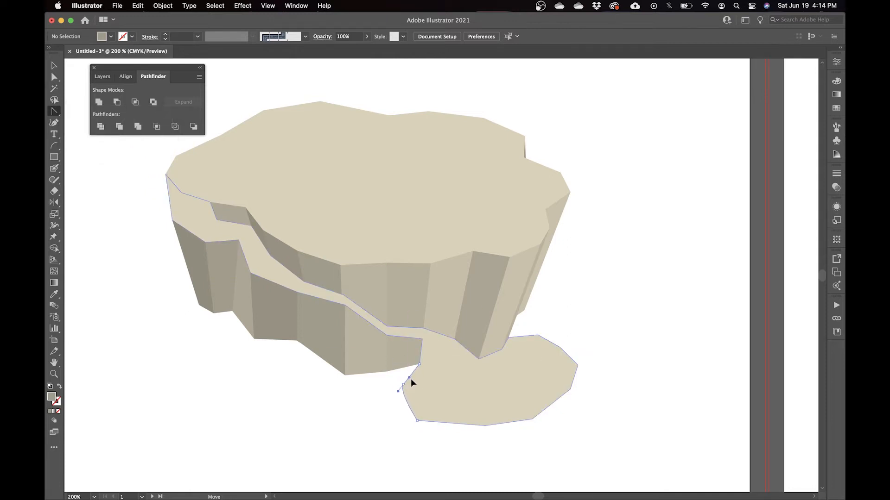
{"action": "left_click", "coordinate": [415, 380]}
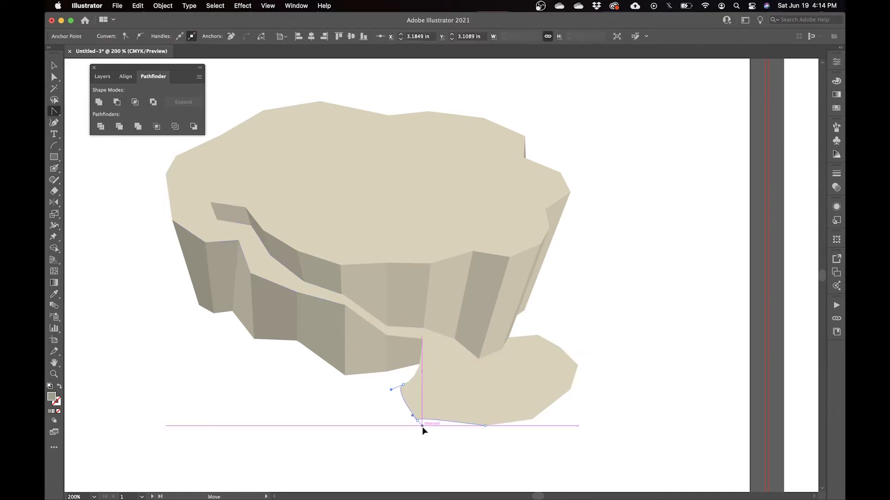
{"action": "left_click_drag", "start_coordinate": [416, 419], "coordinate": [400, 427]}
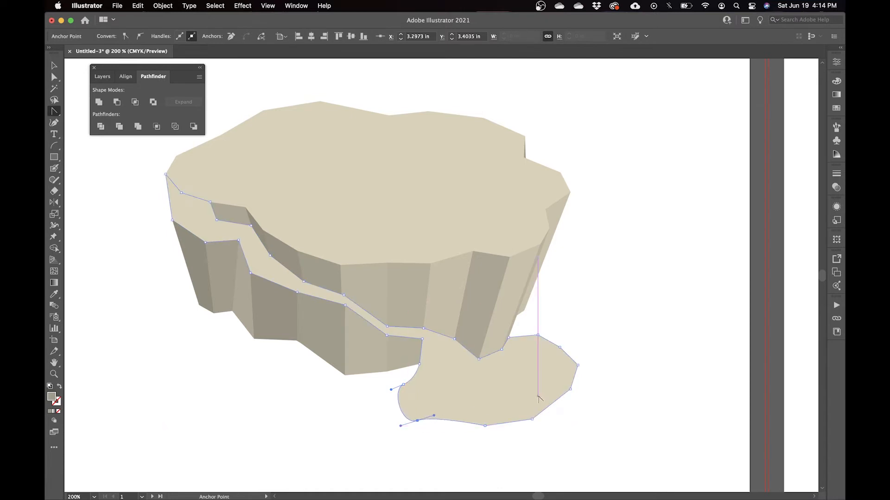
Smooth the platform's upper-right corner, delete the two anchor points flanking its right corner, and move that corner down and inward.
{"action": "left_click_drag", "start_coordinate": [537, 335], "coordinate": [557, 332]}
{"action": "key", "text": "p"}
{"action": "left_click", "coordinate": [560, 347]}
{"action": "left_click", "coordinate": [570, 390]}
{"action": "key", "text": "a"}
{"action": "left_click_drag", "start_coordinate": [577, 366], "coordinate": [571, 384]}
{"action": "mouse_move", "coordinate": [540, 335]}
{"action": "left_mouse_down"}
{"action": "mouse_move", "coordinate": [577, 336]}
{"action": "mouse_move", "coordinate": [579, 346]}
{"action": "mouse_move", "coordinate": [575, 355]}
{"action": "mouse_move", "coordinate": [537, 335]}
{"action": "left_mouse_up"}
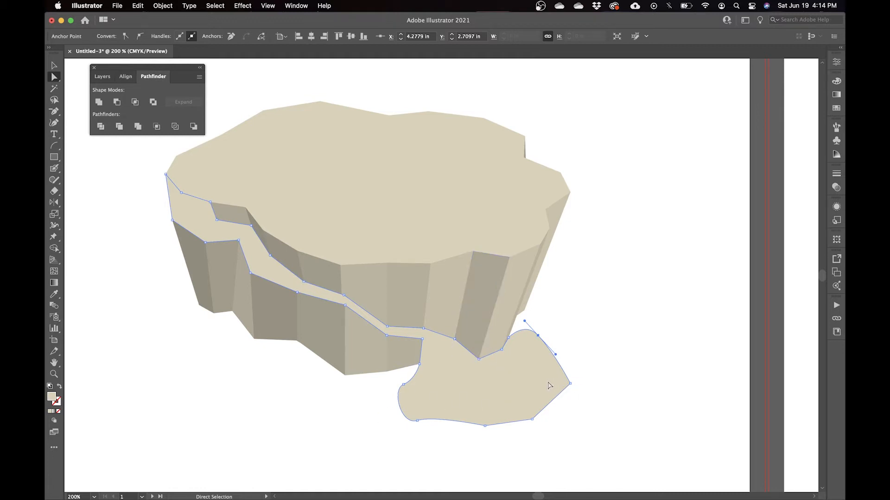
Curve the platform's right tip and move the upper-right anchor point inward to form a concave edge.
{"action": "key", "text": "shift+c"}
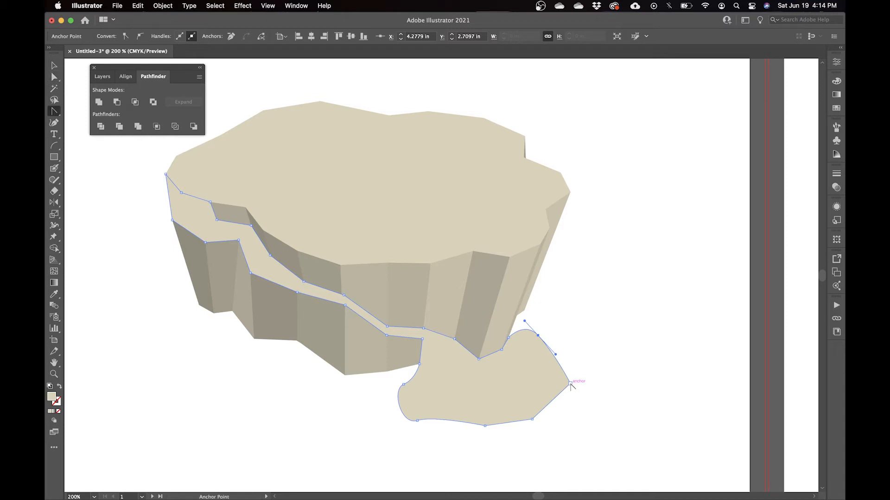
{"action": "left_click_drag", "start_coordinate": [554, 393], "coordinate": [550, 394]}
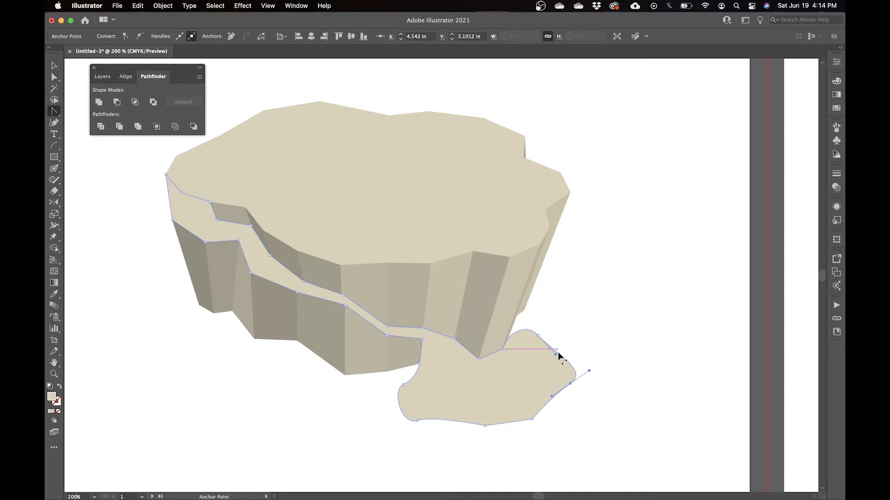
{"action": "key", "text": "a"}
{"action": "left_click_drag", "start_coordinate": [555, 354], "coordinate": [537, 349]}
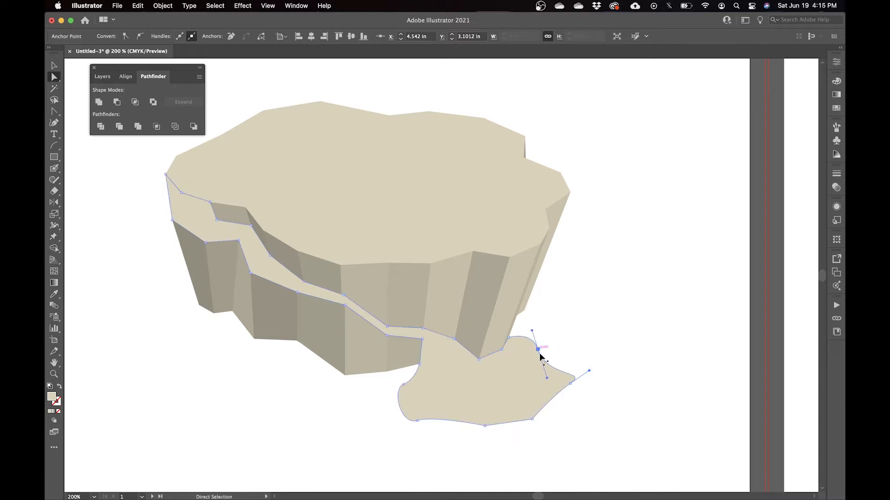
Delete the platform's lower-right anchor point and convert its bottom corner into a smooth curve.
{"action": "key", "text": "minus"}
{"action": "left_click", "coordinate": [531, 420]}
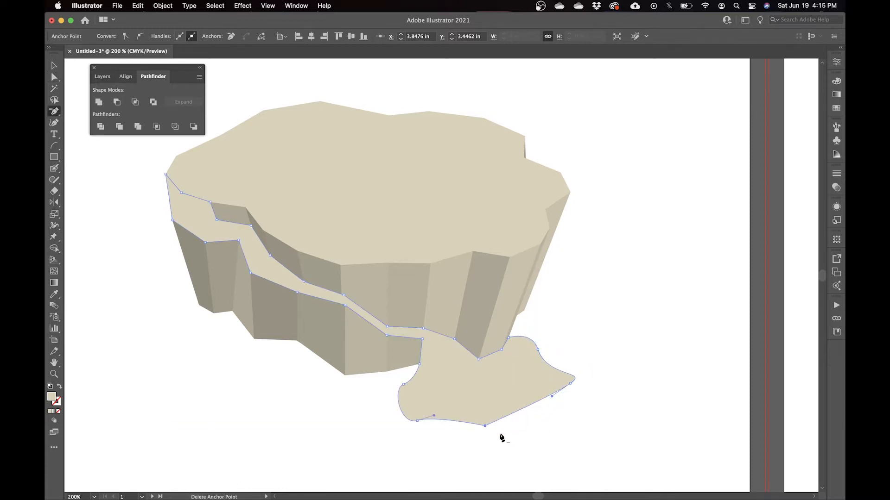
{"action": "key", "text": "shift+c"}
{"action": "left_click_drag", "start_coordinate": [485, 426], "coordinate": [461, 426]}
Adjust the right tip of the platform and its curve handles into a shorter, softly rounded point.
{"action": "key", "text": "a"}
{"action": "left_click", "coordinate": [570, 383]}
{"action": "mouse_move", "coordinate": [550, 398]}
{"action": "left_mouse_down"}
{"action": "mouse_move", "coordinate": [522, 397]}
{"action": "mouse_move", "coordinate": [558, 394]}
{"action": "left_mouse_up"}
{"action": "key", "text": "super+z"}
{"action": "left_click", "coordinate": [582, 363]}
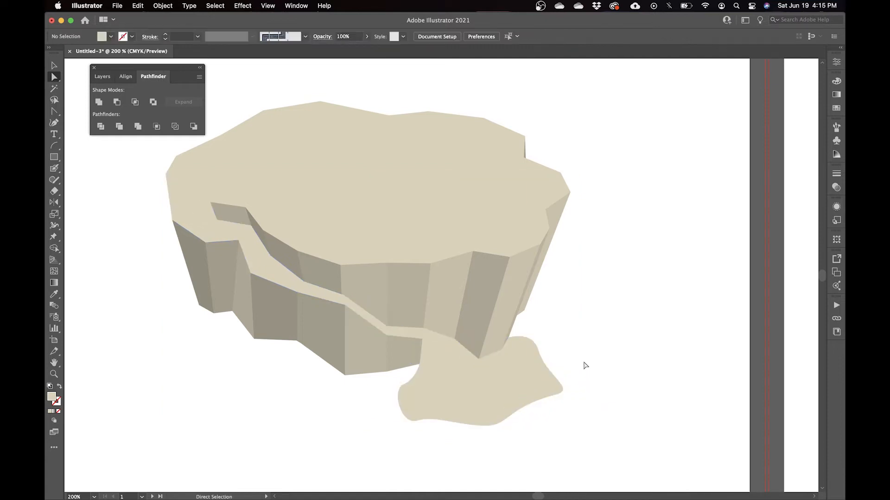
Move the ledge's inner corner beside the platform, together with the last side face's matching corner, inward and down.
{"action": "left_click_drag", "start_coordinate": [573, 359], "coordinate": [596, 280]}
{"action": "scroll", "coordinate": [596, 280], "scroll_direction": "up", "scroll_amount": 5}
{"action": "scroll", "coordinate": [374, 349], "scroll_direction": "left", "scroll_amount": 3}
{"action": "left_click_drag", "start_coordinate": [483, 345], "coordinate": [483, 351]}
{"action": "key", "text": "super+z"}
{"action": "left_click", "coordinate": [498, 342]}
{"action": "left_click", "coordinate": [485, 326]}
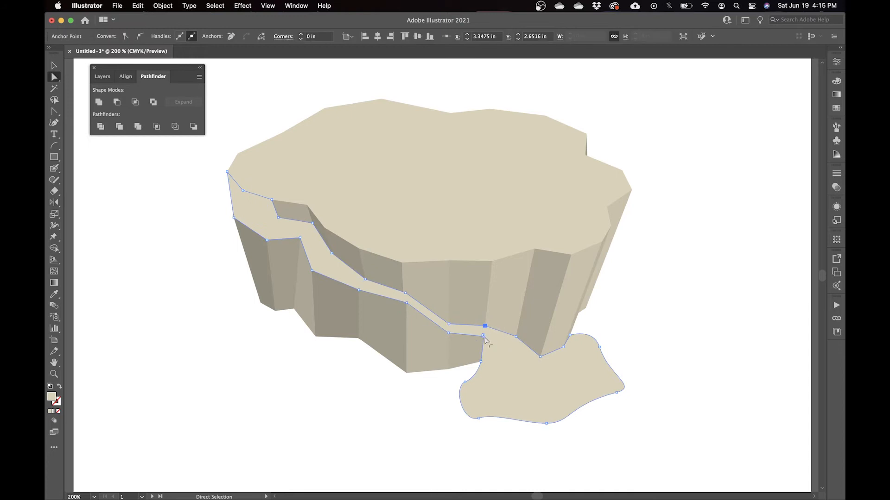
{"action": "key", "text": "super+equal"}
{"action": "key", "text": "super+equal"}
{"action": "left_click_drag", "start_coordinate": [438, 297], "coordinate": [425, 324]}
{"action": "key", "text": "shift+super+a"}
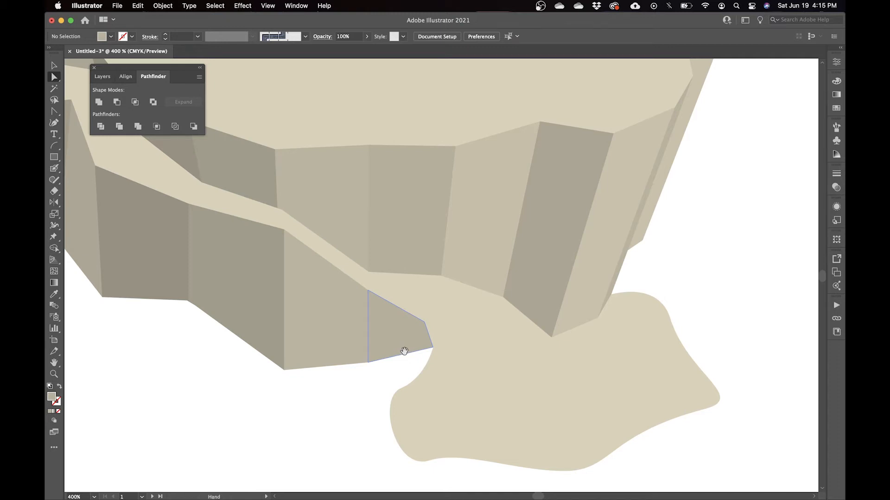
Draw a small side face at the notch between the last ledge face and the platform, and sample a wall colour for it.
{"action": "scroll", "coordinate": [403, 352], "scroll_direction": "down", "scroll_amount": 2}
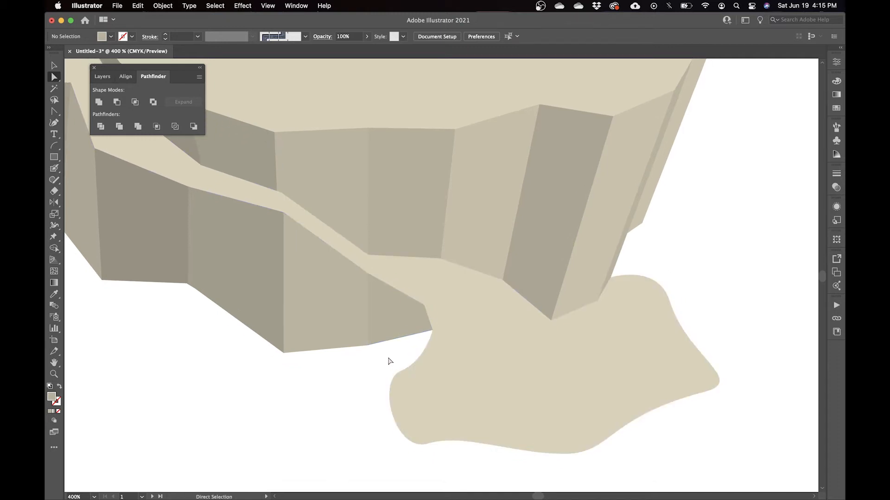
{"action": "key", "text": "p"}
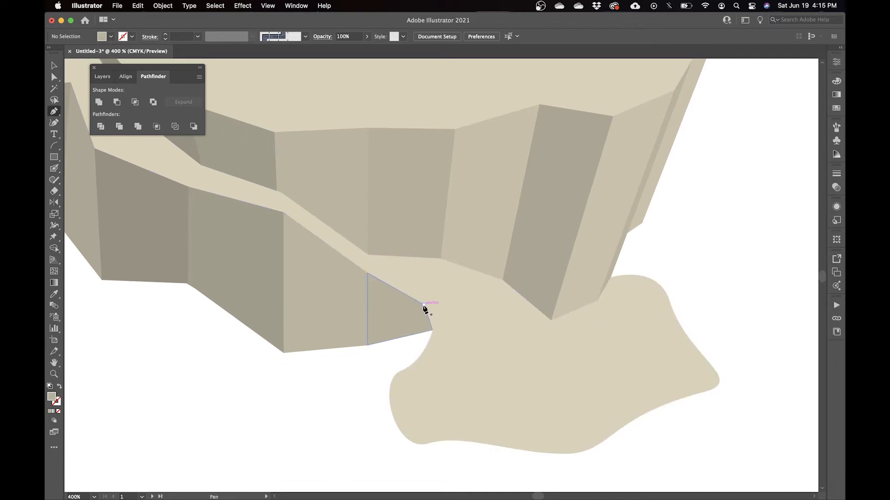
{"action": "left_click", "coordinate": [424, 305]}
{"action": "mouse_move", "coordinate": [420, 334]}
{"action": "left_mouse_down"}
{"action": "mouse_move", "coordinate": [425, 347]}
{"action": "mouse_move", "coordinate": [430, 341]}
{"action": "left_mouse_up"}
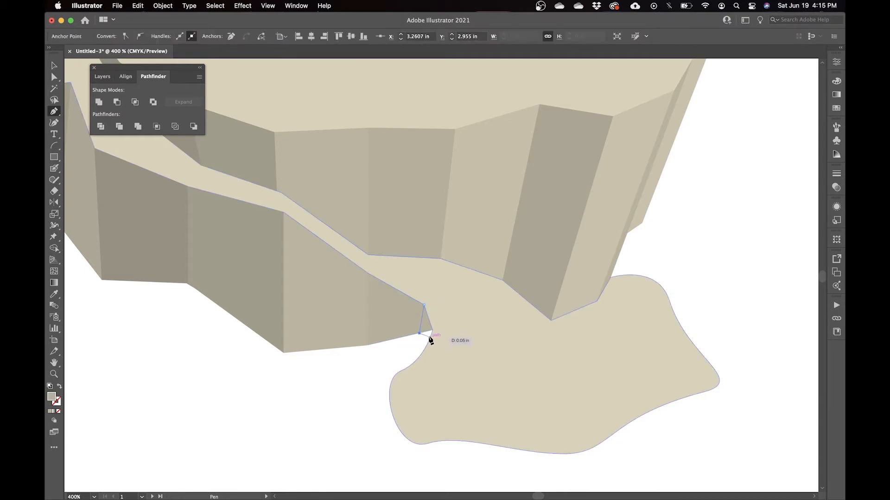
{"action": "left_click", "coordinate": [429, 338]}
{"action": "left_click", "coordinate": [431, 332]}
{"action": "key", "text": "i"}
{"action": "left_click", "coordinate": [478, 276]}
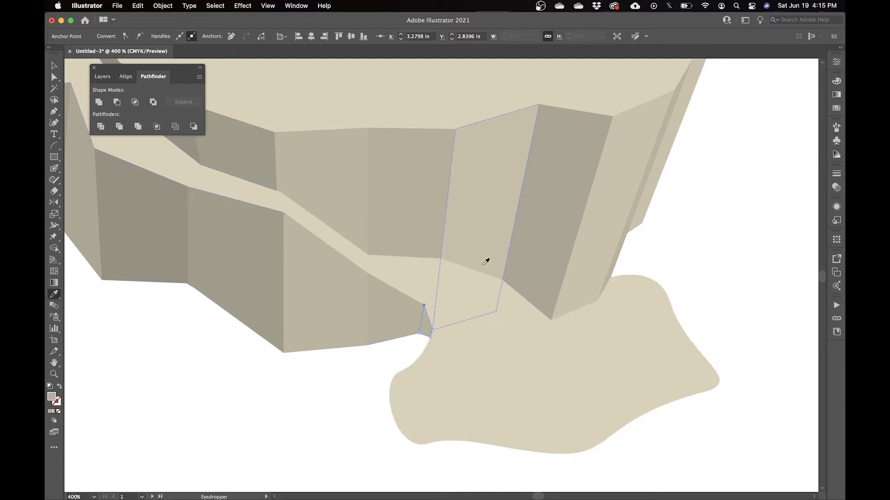
Reshape the ledge's middle bend by moving its front corner and the adjoining side faces' corners left and its inner corner down.
{"action": "key", "text": "v"}
{"action": "left_click", "coordinate": [410, 343]}
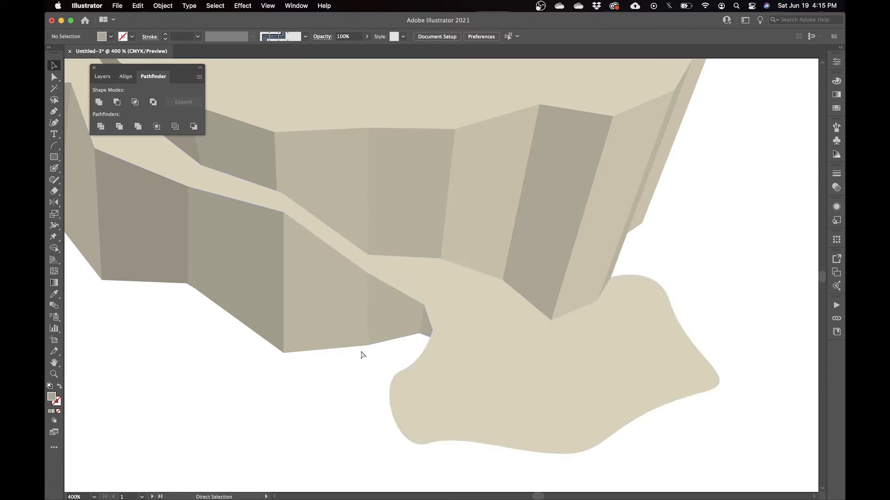
{"action": "key", "text": "super+equal"}
{"action": "key", "text": "super+minus"}
{"action": "key", "text": "super+minus"}
{"action": "key", "text": "super+minus"}
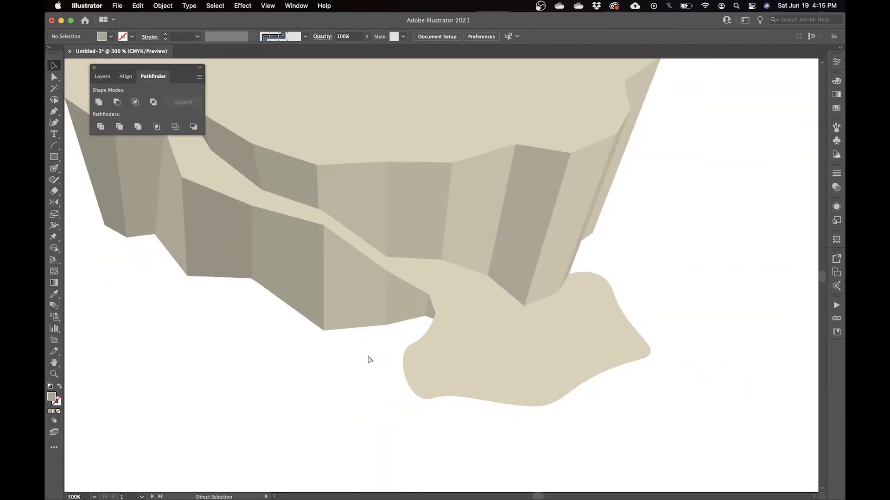
{"action": "scroll", "coordinate": [374, 358], "scroll_direction": "up", "scroll_amount": 5}
{"action": "scroll", "coordinate": [375, 358], "scroll_direction": "left", "scroll_amount": 5}
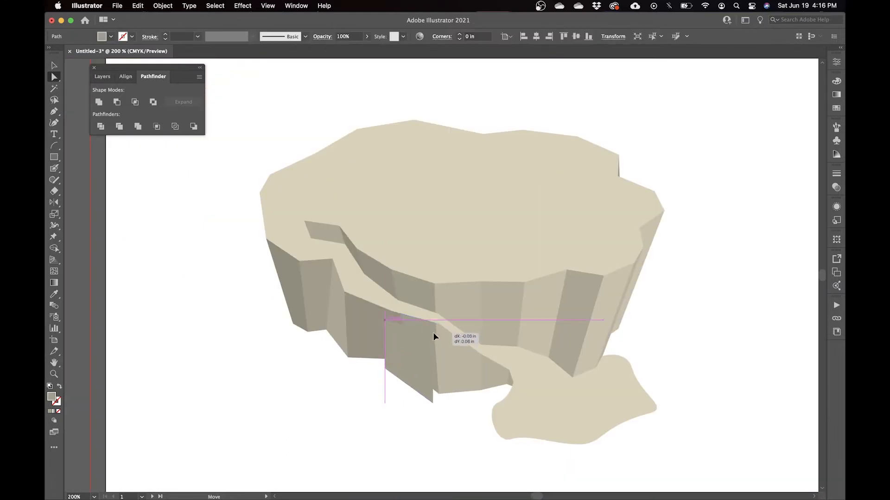
{"action": "left_click", "coordinate": [432, 324]}
{"action": "left_click", "coordinate": [443, 333]}
{"action": "left_click_drag", "start_coordinate": [438, 325], "coordinate": [430, 332]}
{"action": "left_click_drag", "start_coordinate": [438, 314], "coordinate": [412, 332]}
{"action": "left_click", "coordinate": [420, 343]}
{"action": "left_click_drag", "start_coordinate": [431, 403], "coordinate": [429, 382]}
{"action": "left_click_drag", "start_coordinate": [429, 321], "coordinate": [429, 333]}
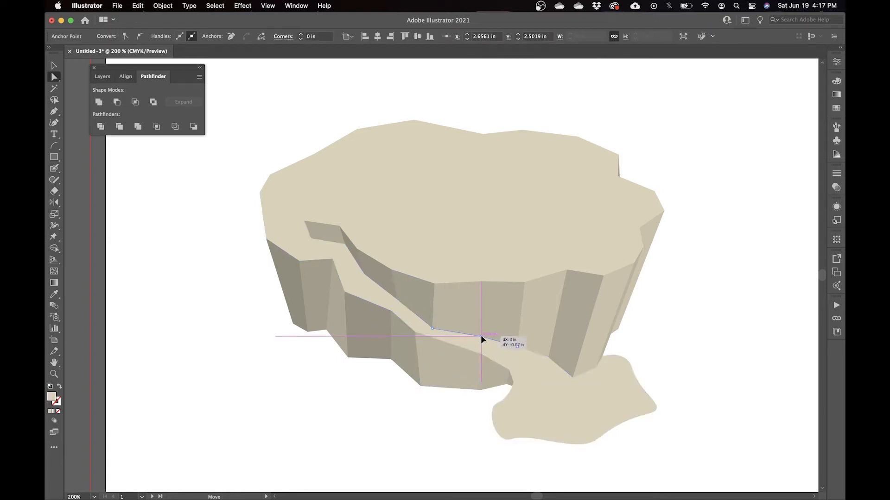
Raise the next side face's upper corner about 0.07 in and lower the ledge's middle bend corner slightly to match.
{"action": "left_click", "coordinate": [467, 374]}
{"action": "key", "text": "super+shift+a"}
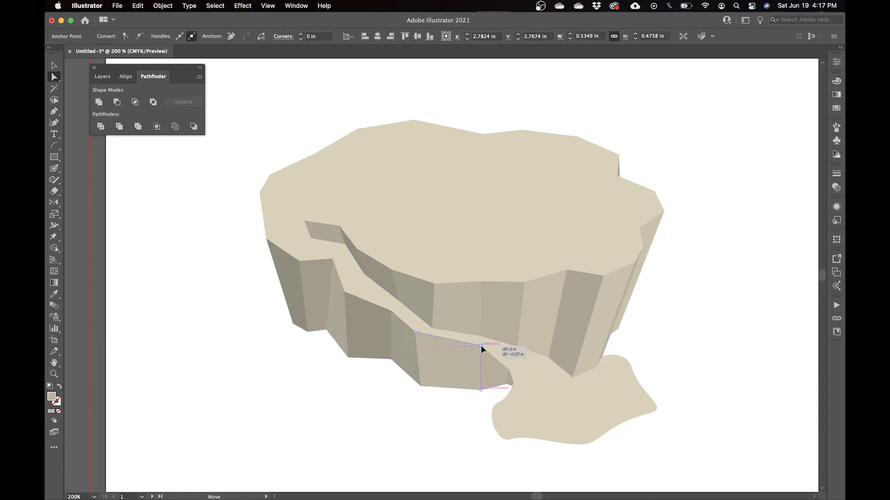
{"action": "left_click_drag", "start_coordinate": [417, 338], "coordinate": [420, 346]}
{"action": "left_click", "coordinate": [427, 435]}
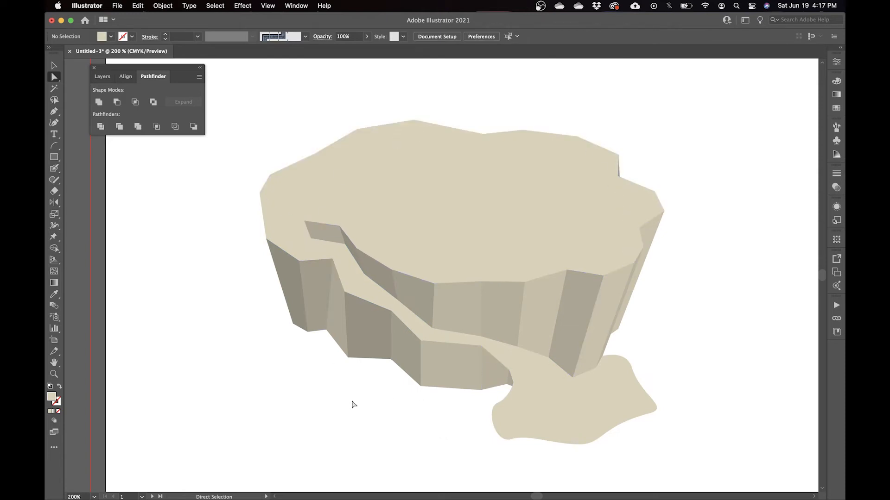
Ungroup the upper island's top and walls twice to separate the top surface from the side faces.
{"action": "key", "text": "v"}
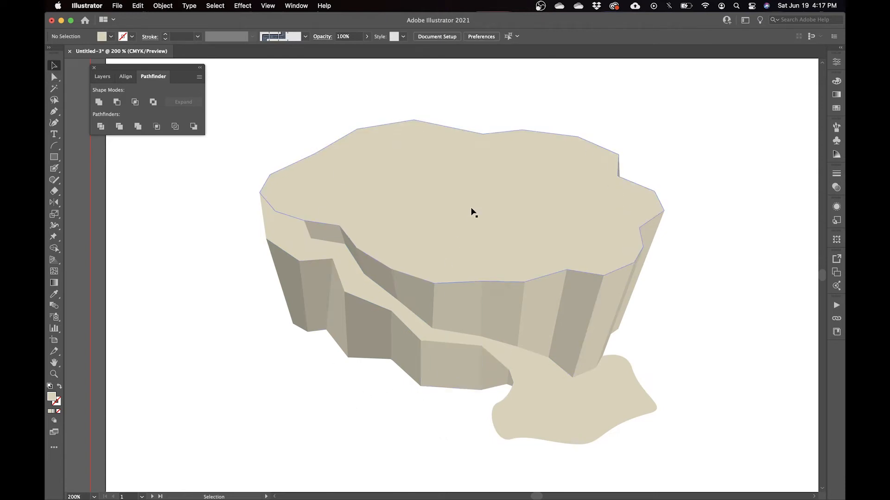
{"action": "left_click", "coordinate": [443, 205]}
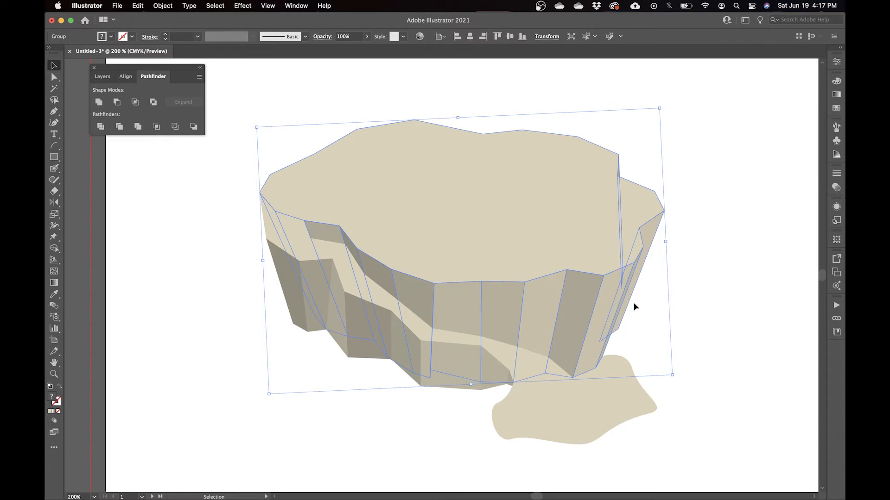
{"action": "right_click", "coordinate": [429, 174]}
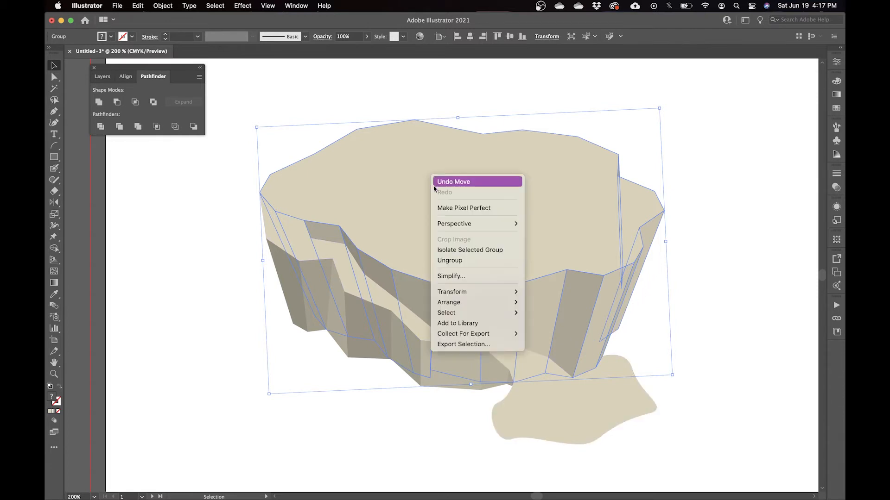
{"action": "left_click", "coordinate": [459, 258]}
{"action": "left_click", "coordinate": [541, 105]}
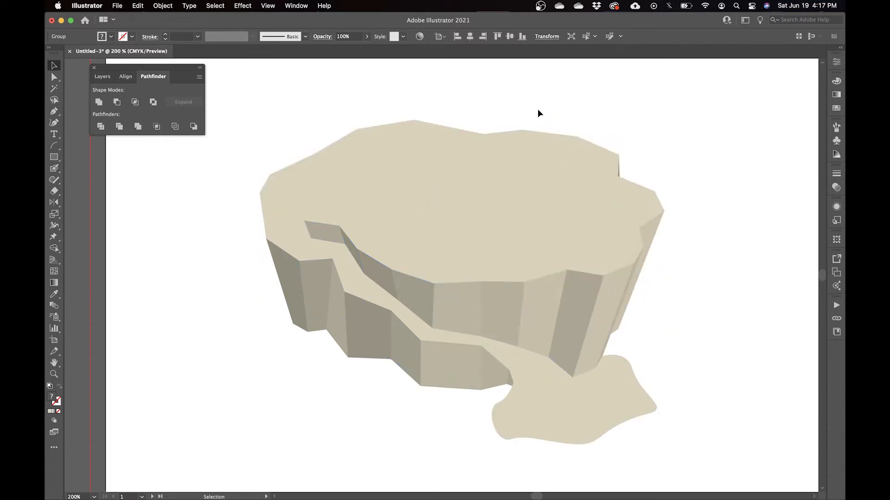
{"action": "left_click", "coordinate": [470, 216]}
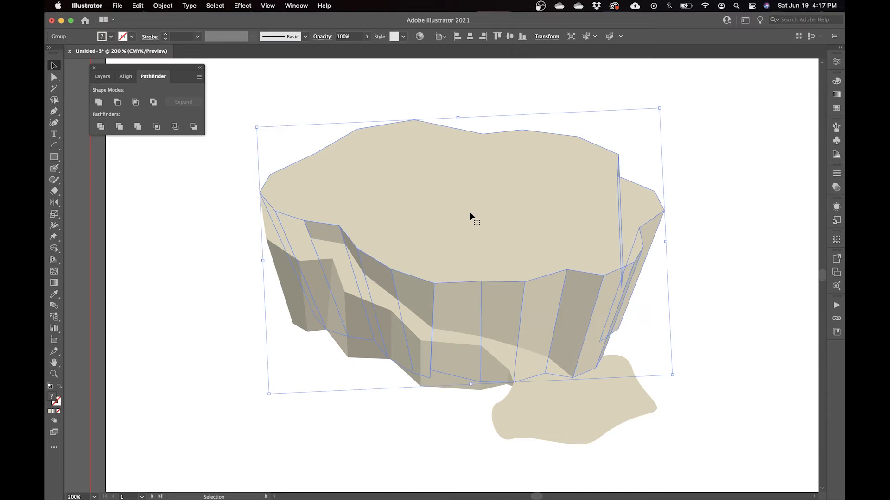
{"action": "right_click", "coordinate": [424, 189]}
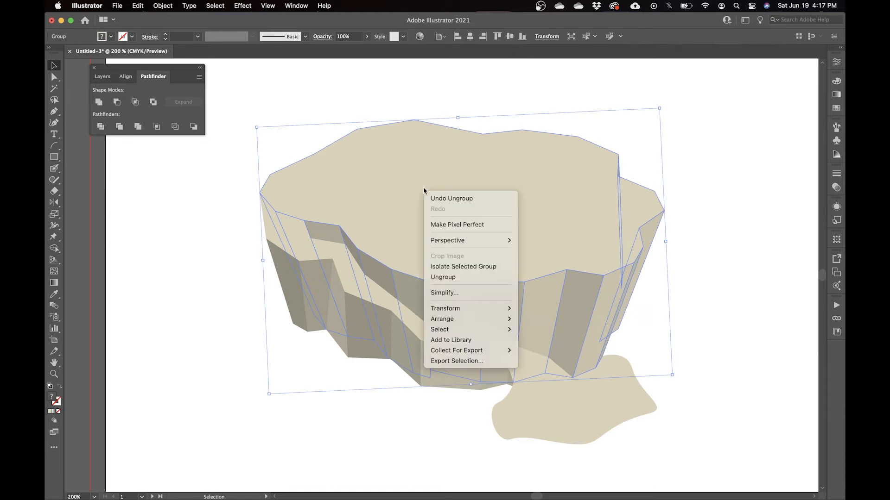
{"action": "left_click", "coordinate": [450, 277]}
{"action": "left_click", "coordinate": [505, 103]}
Move the island's top surface away from the walls as a test and undo the move.
{"action": "left_click", "coordinate": [470, 222]}
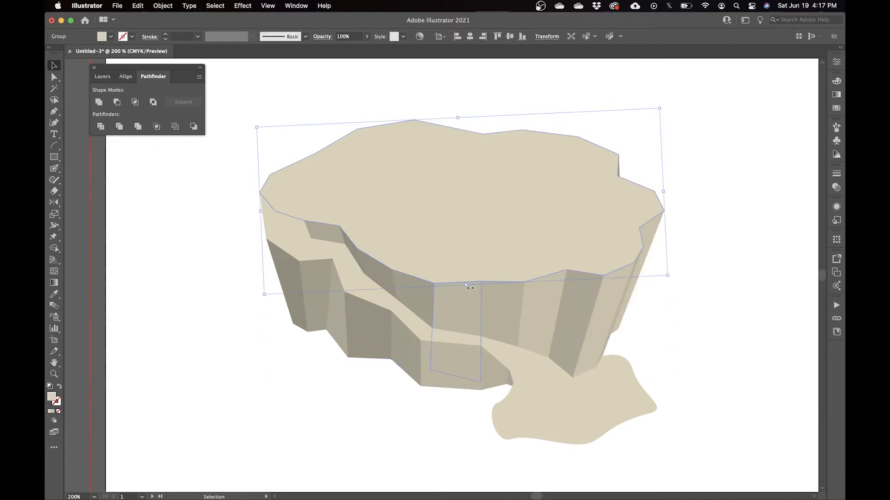
{"action": "left_click_drag", "start_coordinate": [443, 213], "coordinate": [507, 168]}
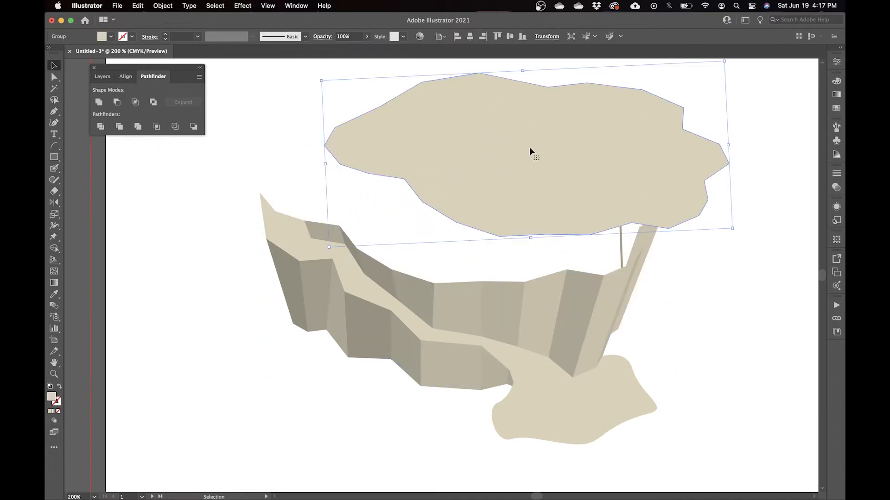
{"action": "key", "text": "super+z"}
{"action": "left_click", "coordinate": [540, 92]}
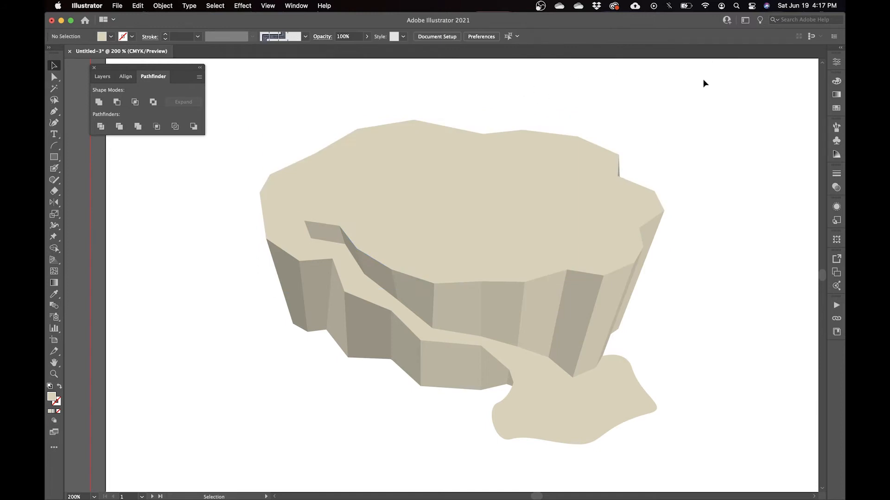
Set the fill colour to a soft yellow-green, hex aec673.
{"action": "left_click", "coordinate": [837, 82]}
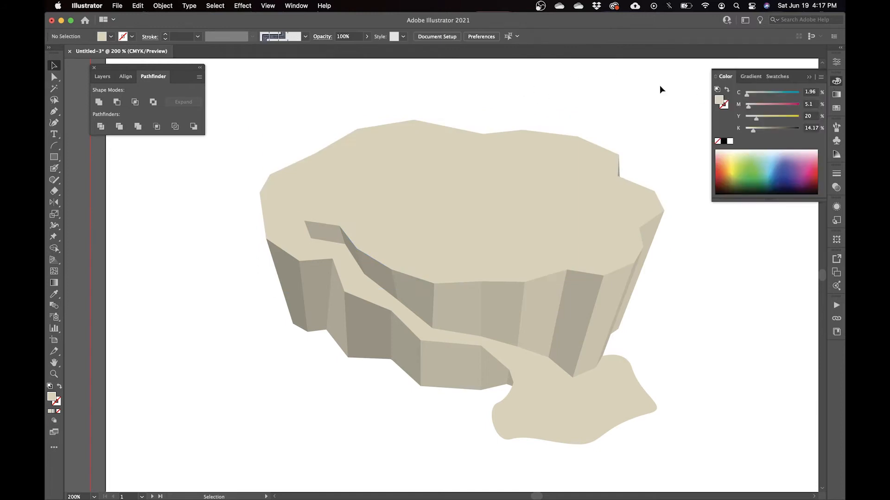
{"action": "double_click", "coordinate": [721, 102]}
{"action": "left_click_drag", "start_coordinate": [595, 263], "coordinate": [604, 253]}
{"action": "mouse_move", "coordinate": [534, 175]}
{"action": "left_mouse_down"}
{"action": "mouse_move", "coordinate": [522, 173]}
{"action": "mouse_move", "coordinate": [528, 178]}
{"action": "left_mouse_up"}
{"action": "left_click_drag", "start_coordinate": [601, 257], "coordinate": [603, 249]}
{"action": "left_click_drag", "start_coordinate": [534, 174], "coordinate": [517, 184]}
{"action": "left_click_drag", "start_coordinate": [603, 254], "coordinate": [602, 256]}
{"action": "mouse_move", "coordinate": [521, 182]}
{"action": "left_mouse_down"}
{"action": "mouse_move", "coordinate": [530, 183]}
{"action": "mouse_move", "coordinate": [512, 188]}
{"action": "mouse_move", "coordinate": [512, 181]}
{"action": "left_mouse_up"}
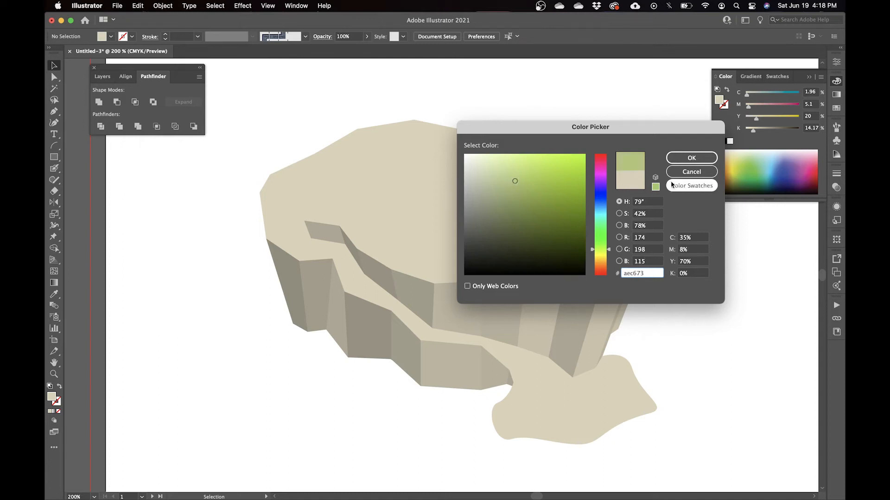
{"action": "left_click", "coordinate": [691, 158]}
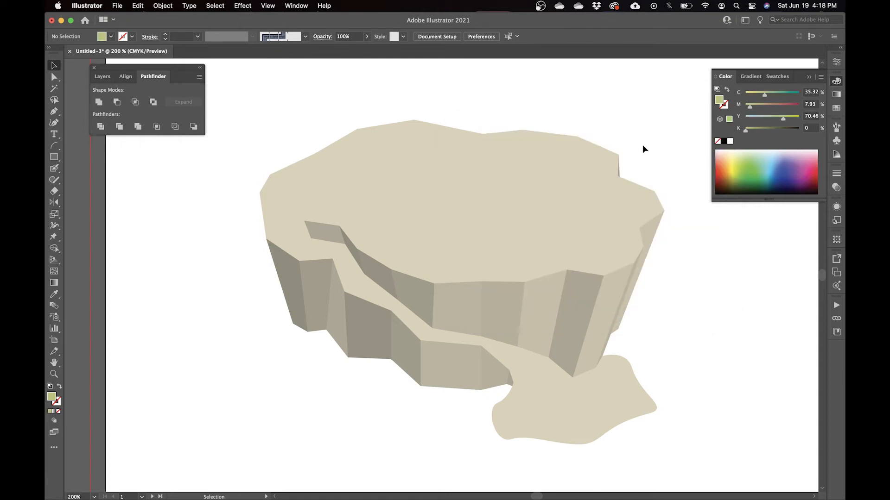
Activate the Blob Brush tool for drawing with the green fill.
{"action": "key", "text": "shift+b"}
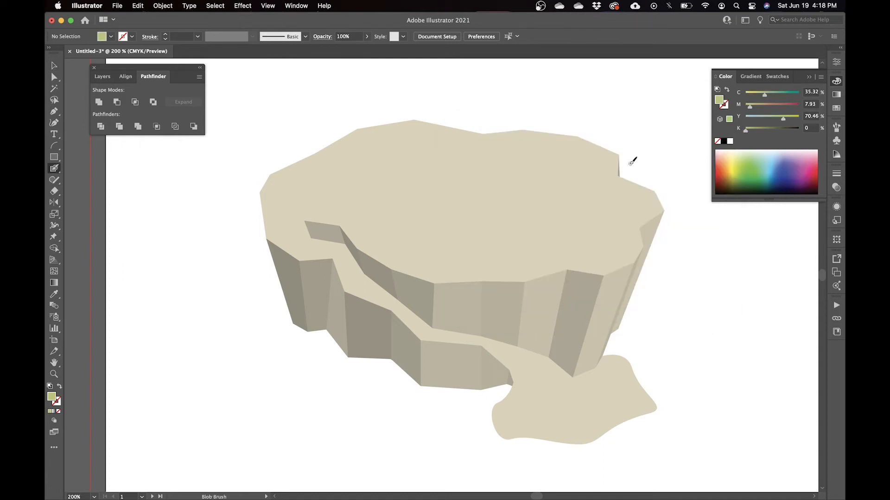
{"action": "left_click", "coordinate": [54, 171]}
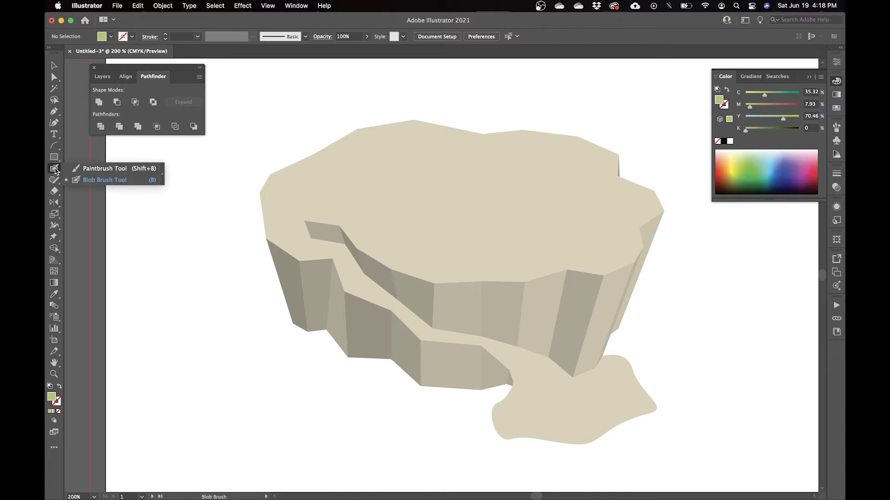
{"action": "left_click", "coordinate": [98, 184]}
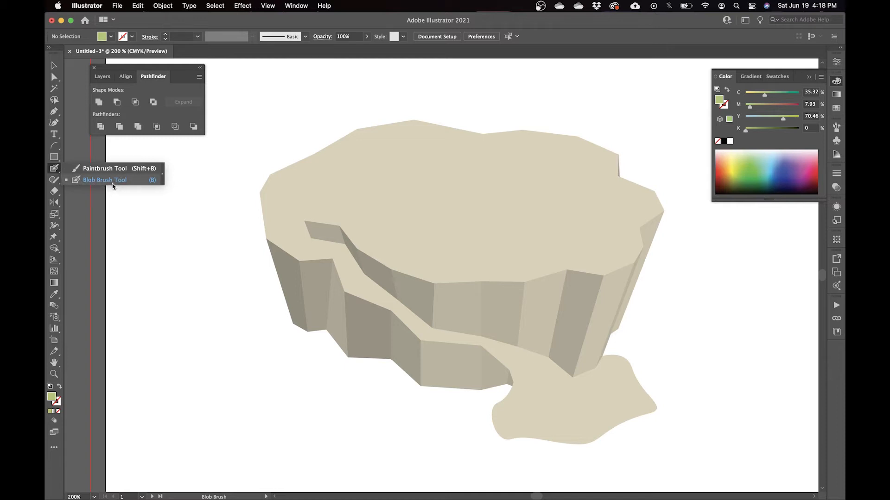
{"action": "left_click", "coordinate": [113, 184]}
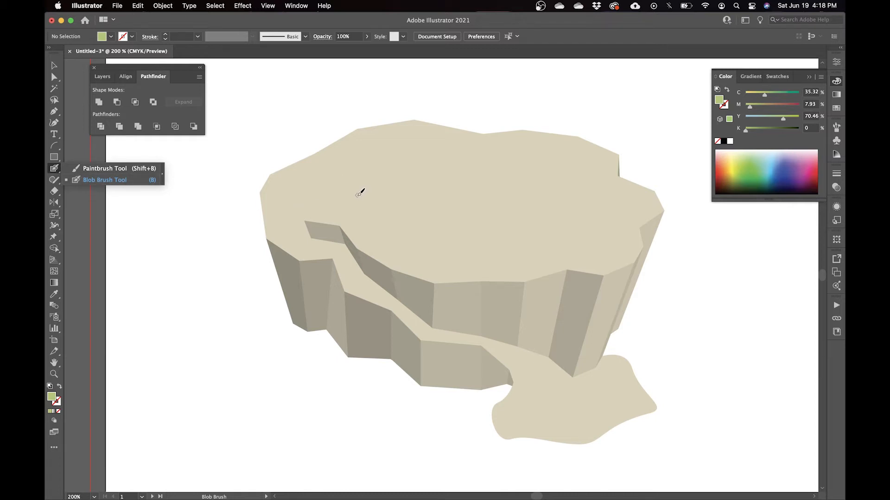
Try a wavy green Blob Brush outline around the island's top surface and undo it.
{"action": "left_click_drag", "start_coordinate": [358, 195], "coordinate": [340, 189]}
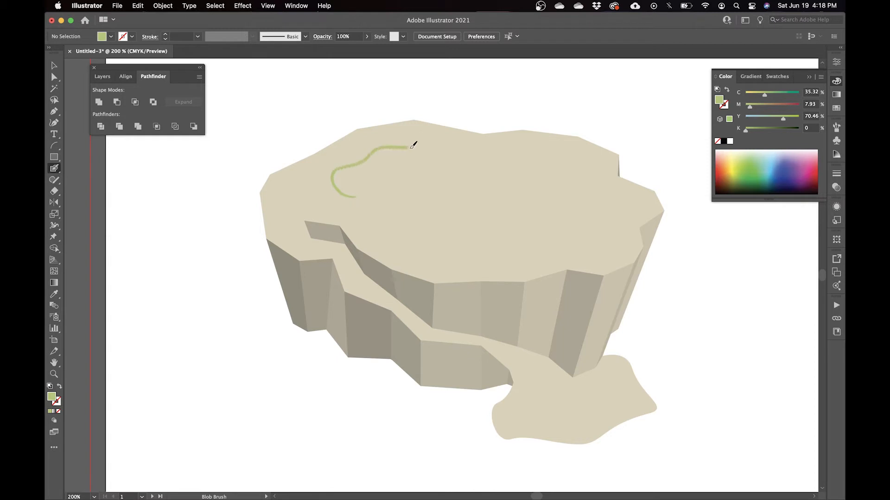
{"action": "left_click_drag", "start_coordinate": [548, 149], "coordinate": [588, 166]}
{"action": "mouse_move", "coordinate": [619, 216]}
{"action": "left_mouse_down"}
{"action": "mouse_move", "coordinate": [604, 241]}
{"action": "mouse_move", "coordinate": [478, 262]}
{"action": "mouse_move", "coordinate": [378, 227]}
{"action": "mouse_move", "coordinate": [350, 197]}
{"action": "mouse_move", "coordinate": [280, 205]}
{"action": "left_mouse_up"}
{"action": "left_click_drag", "start_coordinate": [285, 174], "coordinate": [370, 136]}
{"action": "key", "text": "super+z"}
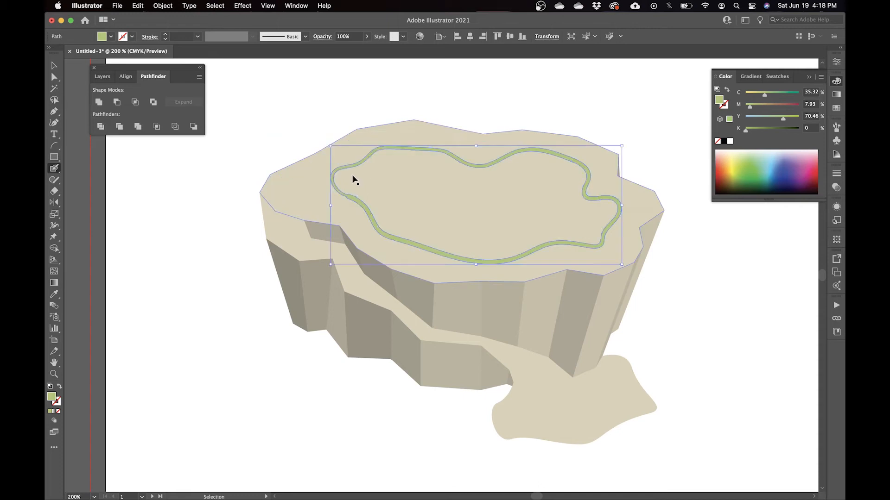
{"action": "key", "text": "super+z"}
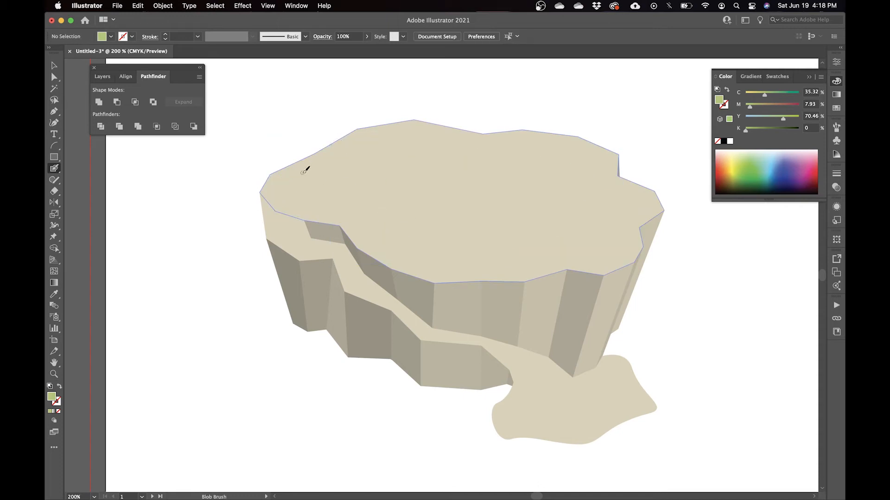
Draw a closed wavy Blob Brush outline inside the island's top surface and release its compound path.
{"action": "mouse_move", "coordinate": [362, 149]}
{"action": "left_mouse_down"}
{"action": "mouse_move", "coordinate": [405, 138]}
{"action": "mouse_move", "coordinate": [461, 154]}
{"action": "mouse_move", "coordinate": [546, 153]}
{"action": "mouse_move", "coordinate": [591, 176]}
{"action": "mouse_move", "coordinate": [596, 194]}
{"action": "mouse_move", "coordinate": [621, 207]}
{"action": "mouse_move", "coordinate": [586, 248]}
{"action": "mouse_move", "coordinate": [546, 241]}
{"action": "mouse_move", "coordinate": [482, 258]}
{"action": "mouse_move", "coordinate": [413, 237]}
{"action": "mouse_move", "coordinate": [375, 205]}
{"action": "mouse_move", "coordinate": [306, 194]}
{"action": "mouse_move", "coordinate": [314, 173]}
{"action": "mouse_move", "coordinate": [352, 170]}
{"action": "left_mouse_up"}
{"action": "key", "text": "v"}
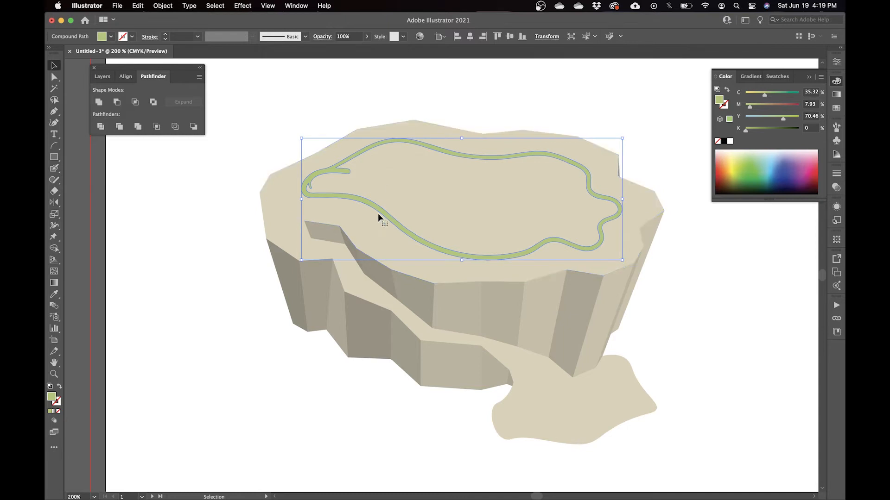
{"action": "right_click", "coordinate": [406, 187]}
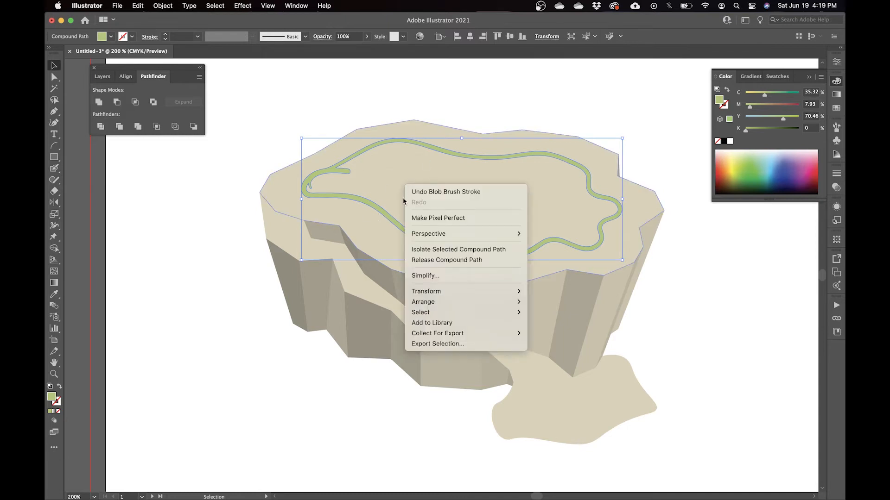
{"action": "left_click", "coordinate": [426, 260]}
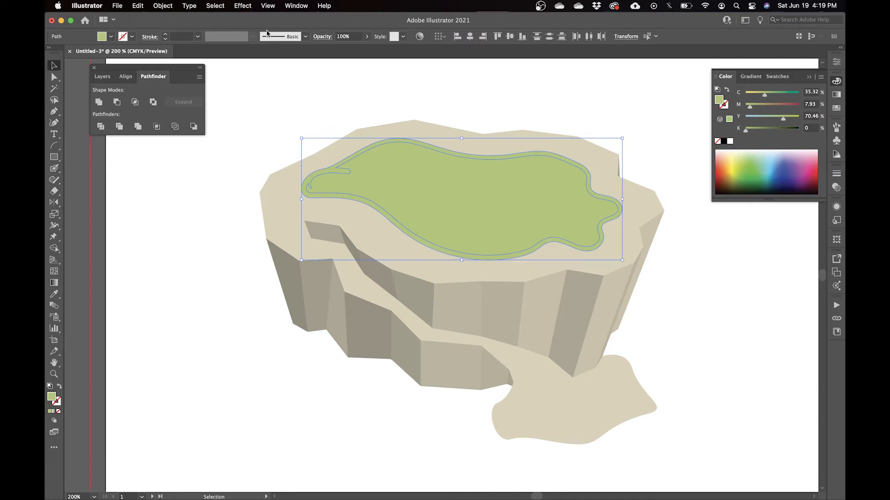
Unite the released green paths into one solid patch with Pathfinder.
{"action": "left_click", "coordinate": [297, 6]}
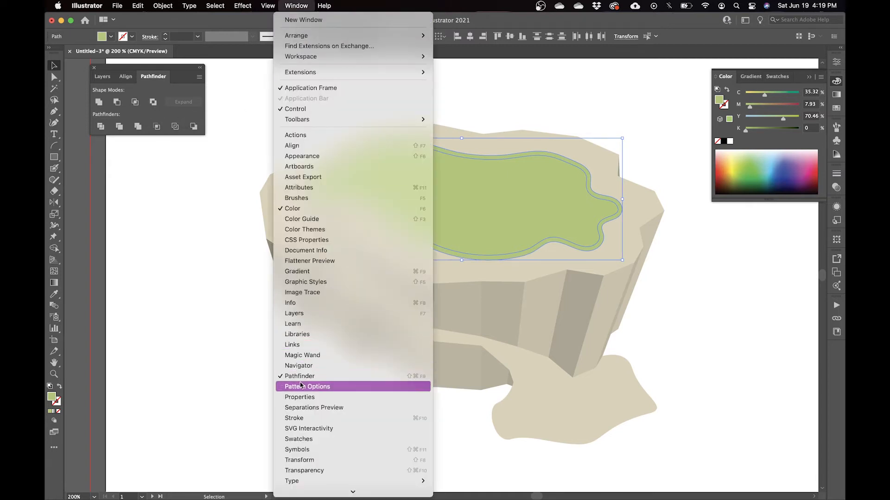
{"action": "left_click", "coordinate": [100, 104]}
{"action": "left_click", "coordinate": [100, 104]}
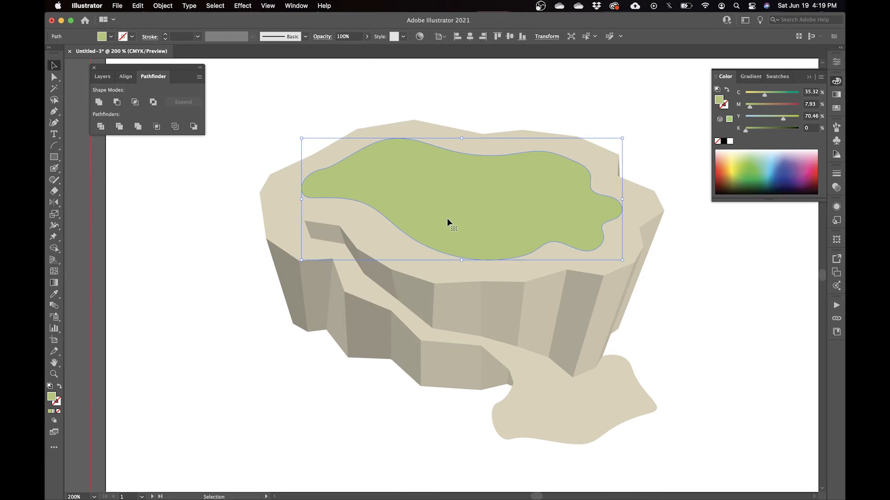
Delete surplus anchor points near the green patch's left end and move its lower-left anchor outward to reshape the curve.
{"action": "key", "text": "a"}
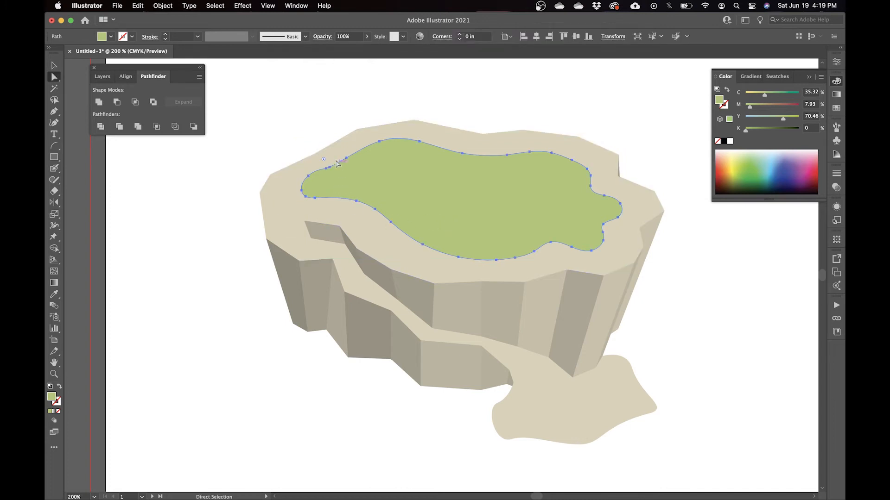
{"action": "left_click", "coordinate": [333, 172]}
{"action": "key", "text": "minus"}
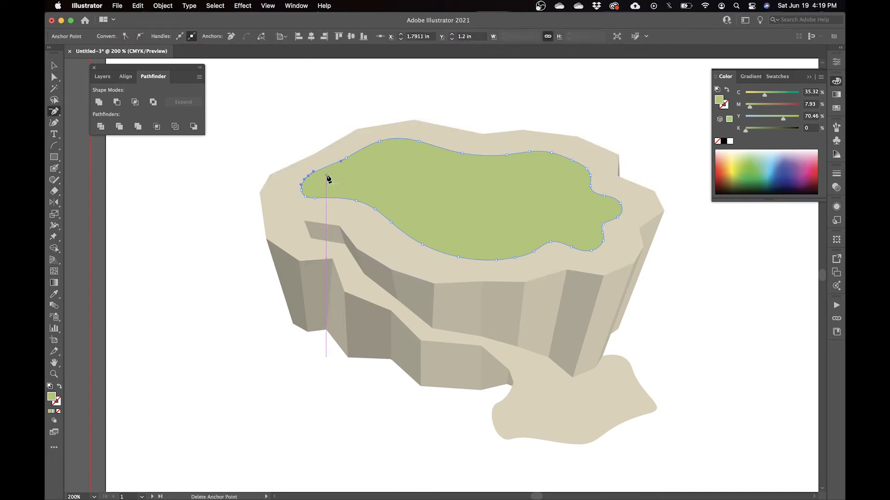
{"action": "left_click", "coordinate": [356, 200]}
{"action": "left_click", "coordinate": [375, 209]}
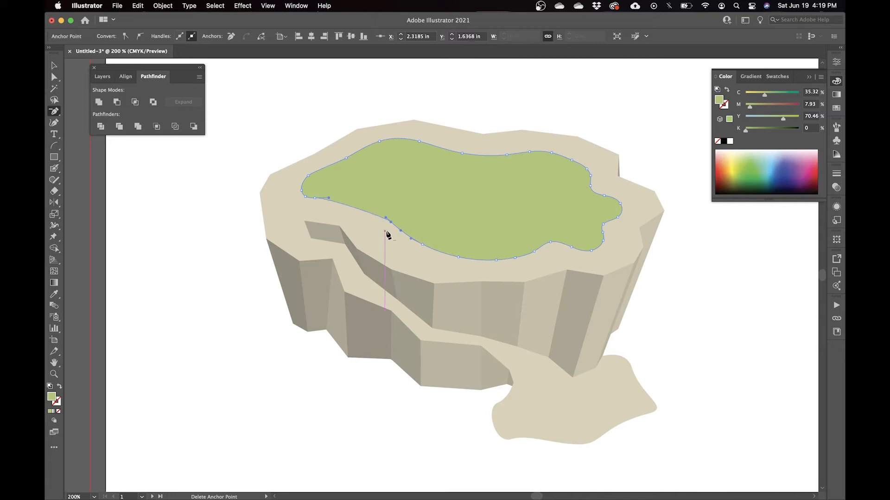
{"action": "key", "text": "a"}
{"action": "left_click_drag", "start_coordinate": [390, 223], "coordinate": [379, 229]}
{"action": "left_click_drag", "start_coordinate": [340, 195], "coordinate": [343, 192]}
{"action": "key", "text": "v"}
{"action": "key", "text": "s"}
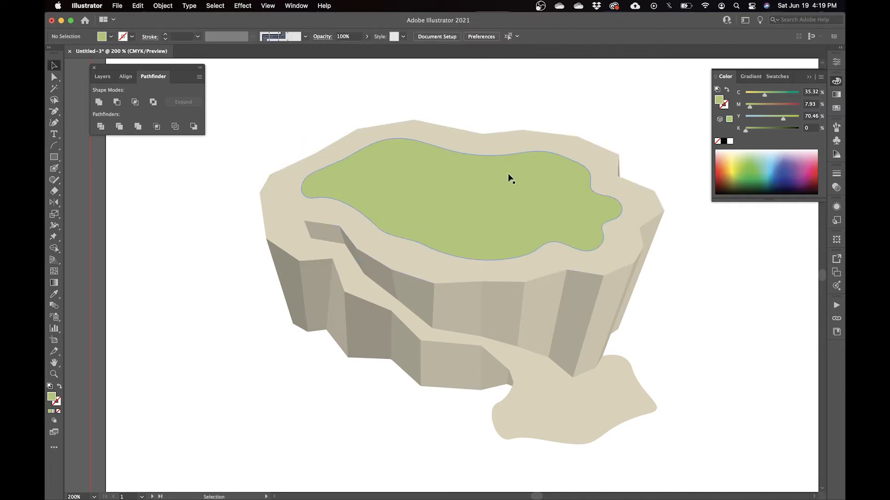
Move the anchor points along the green patch's back edge slightly outward toward the island's rim.
{"action": "key", "text": "a"}
{"action": "left_click", "coordinate": [508, 157]}
{"action": "left_click", "coordinate": [587, 170]}
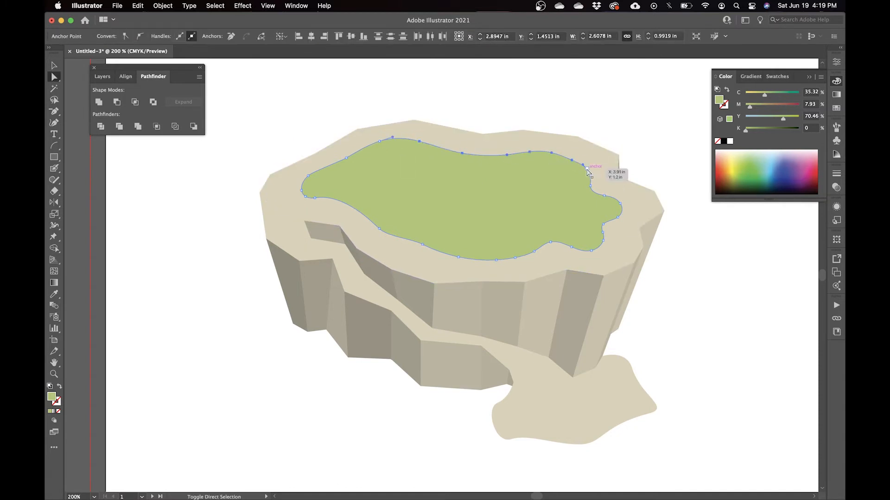
{"action": "left_click", "coordinate": [615, 128]}
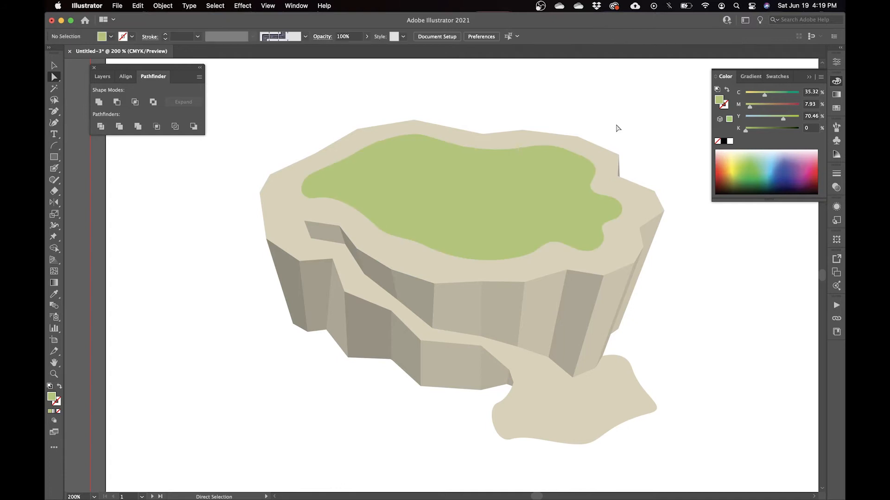
Blend the green patch with the island's cream top surface.
{"action": "key", "text": "v"}
{"action": "left_click", "coordinate": [391, 186]}
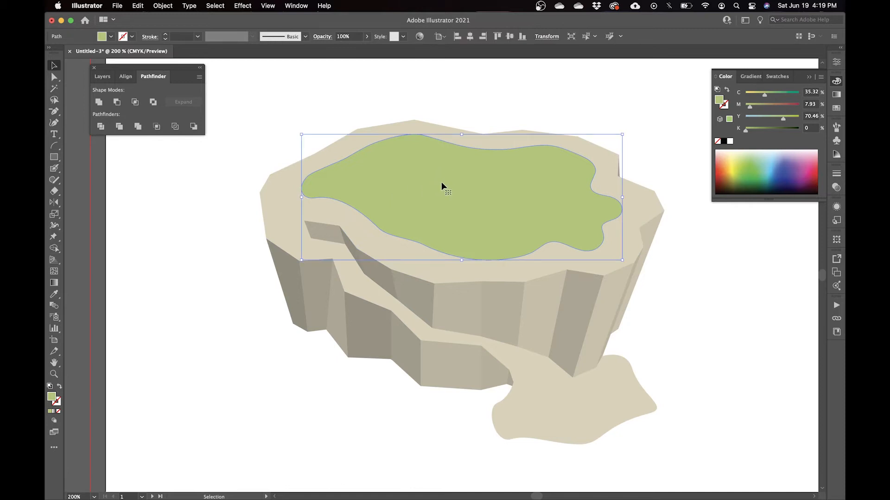
{"action": "left_click", "coordinate": [284, 197], "text": "shift"}
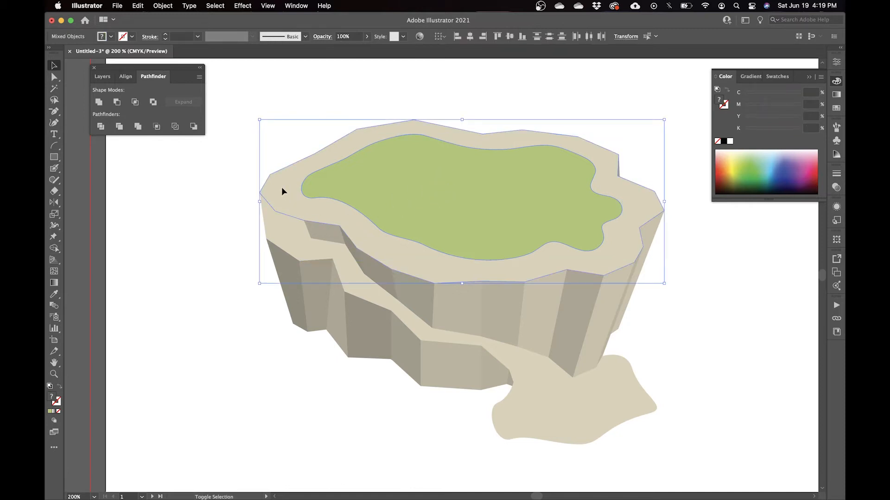
{"action": "left_click", "coordinate": [165, 9]}
{"action": "mouse_move", "coordinate": [221, 287]}
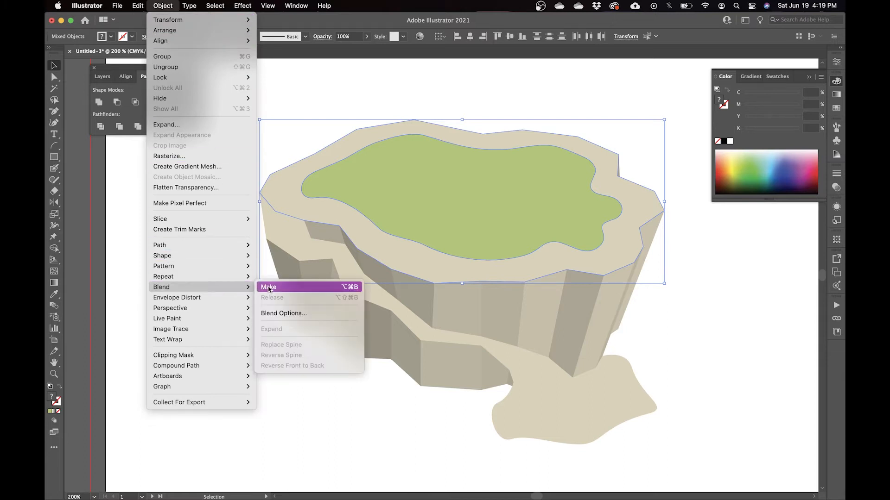
{"action": "left_click", "coordinate": [283, 288]}
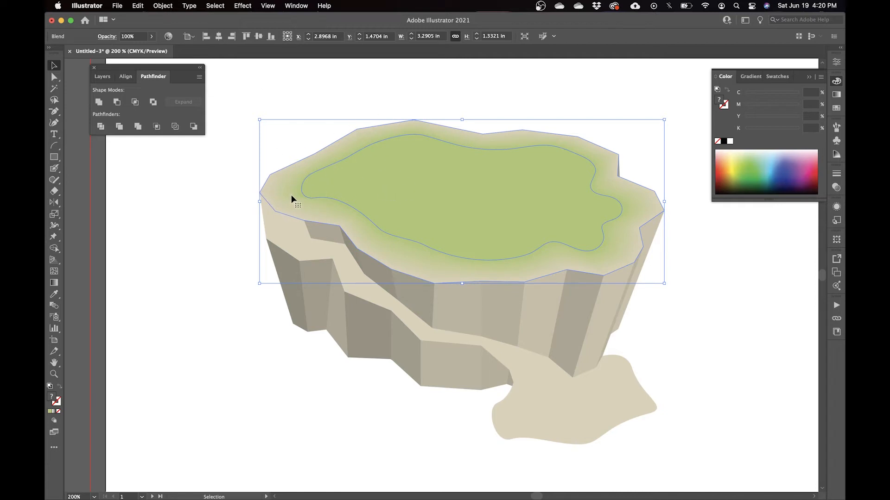
Set the blend spacing to Specified Steps with 3 steps.
{"action": "left_click", "coordinate": [162, 5]}
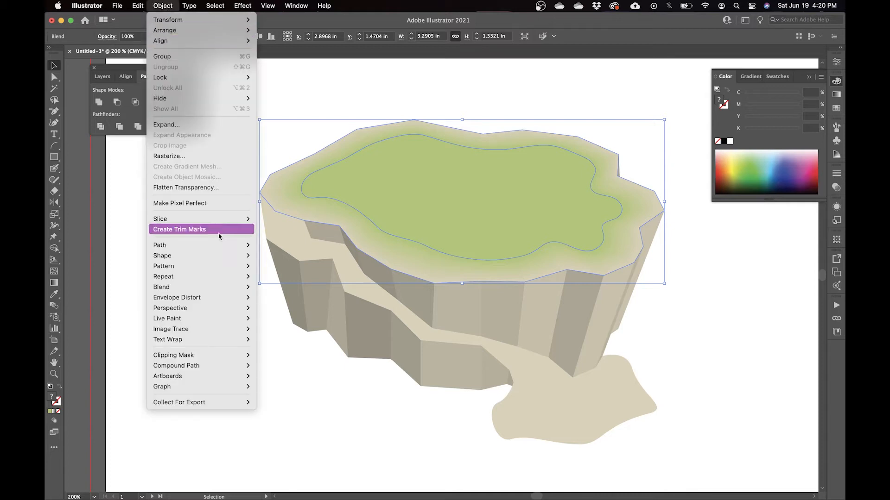
{"action": "mouse_move", "coordinate": [231, 278]}
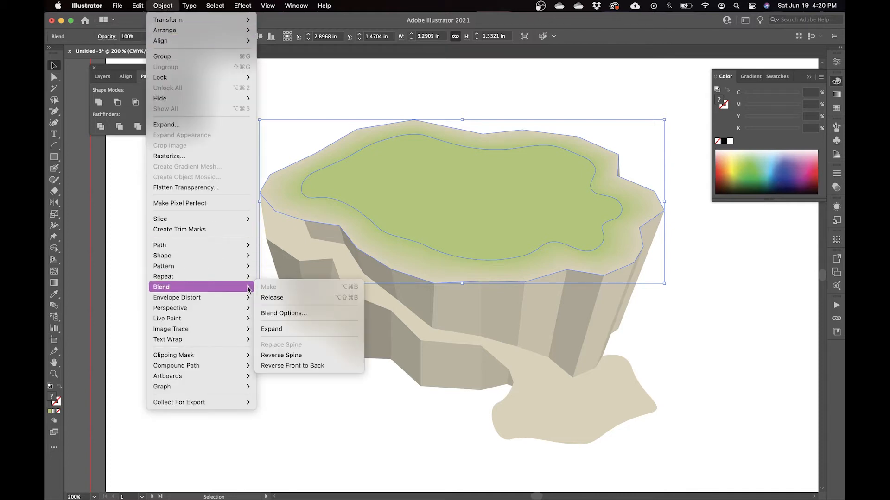
{"action": "left_click", "coordinate": [289, 314]}
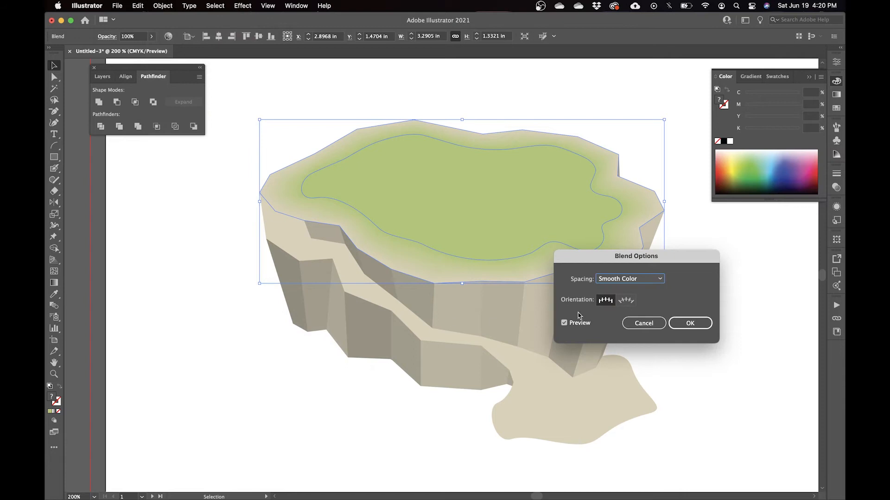
{"action": "left_click", "coordinate": [638, 280]}
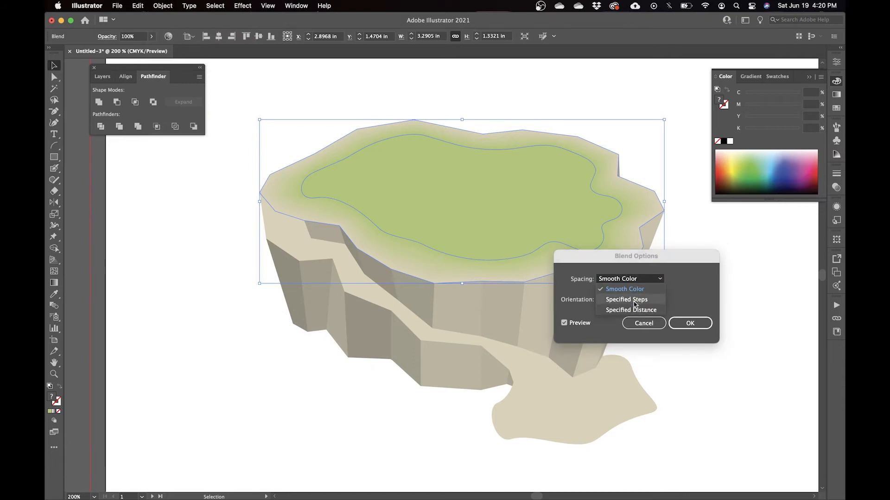
{"action": "left_click", "coordinate": [636, 304]}
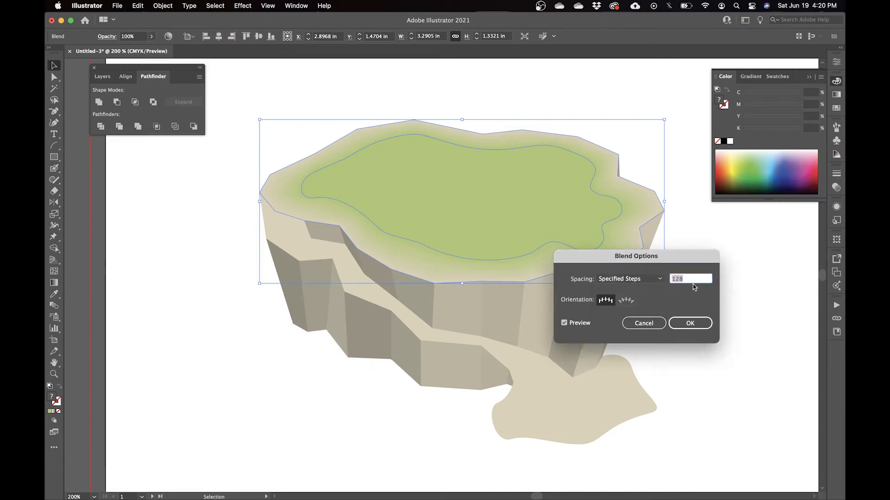
{"action": "type", "text": "4"}
{"action": "left_click", "coordinate": [579, 325]}
{"action": "left_click", "coordinate": [580, 326]}
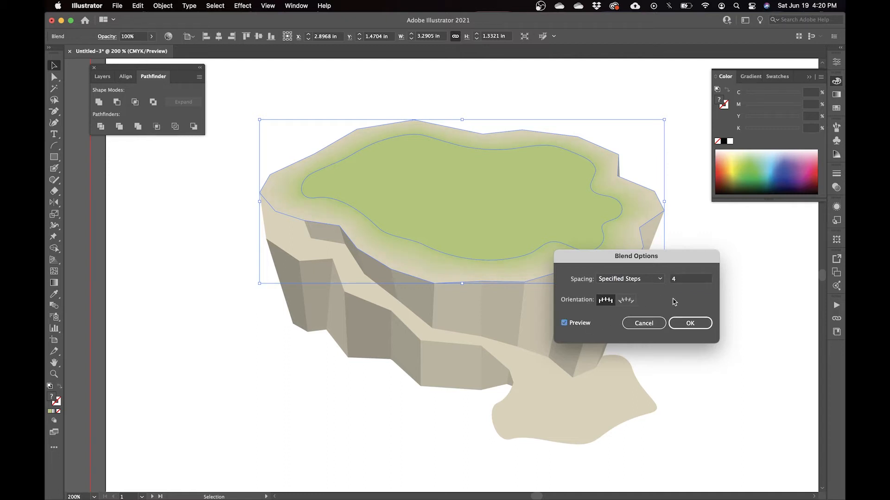
{"action": "left_click", "coordinate": [684, 278]}
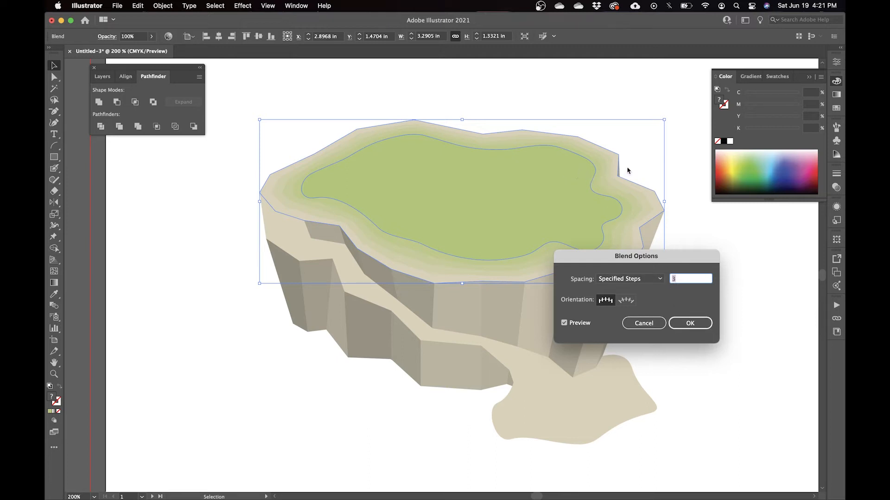
{"action": "left_click", "coordinate": [689, 325]}
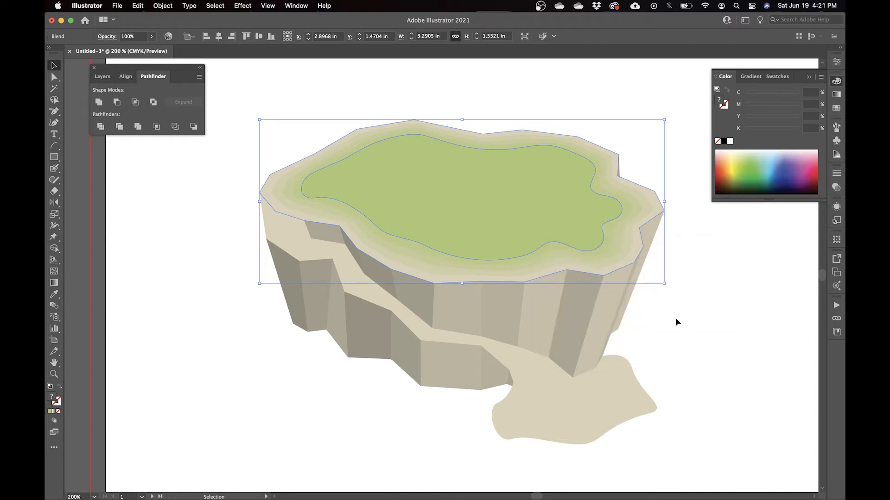
Expand the green-to-cream blend into separate shapes and deselect it.
{"action": "left_click", "coordinate": [162, 5]}
{"action": "left_click", "coordinate": [183, 126]}
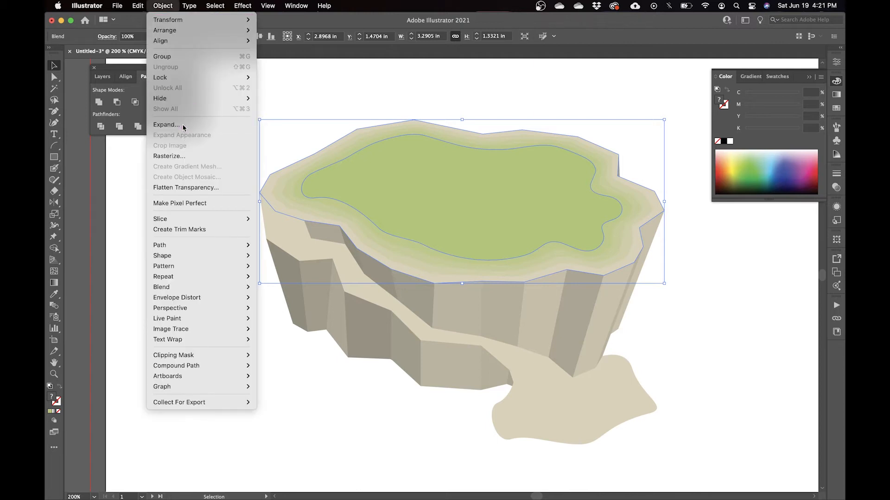
{"action": "left_click", "coordinate": [470, 311]}
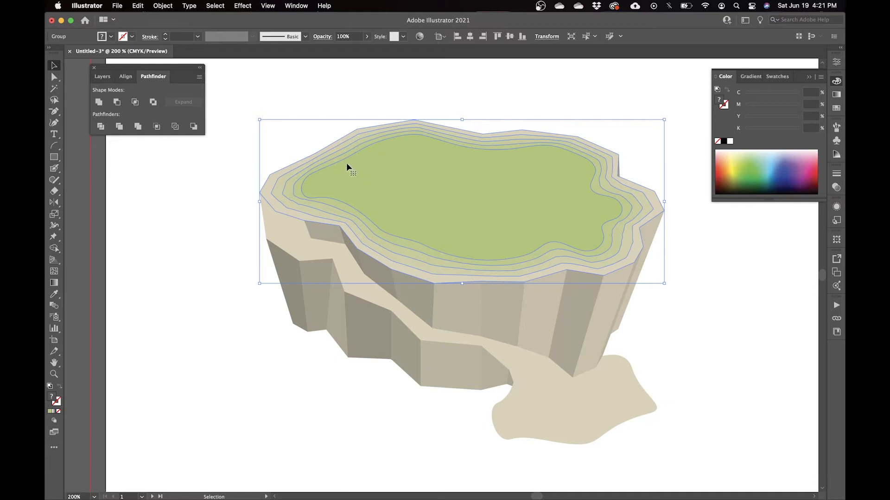
{"action": "left_click", "coordinate": [323, 89]}
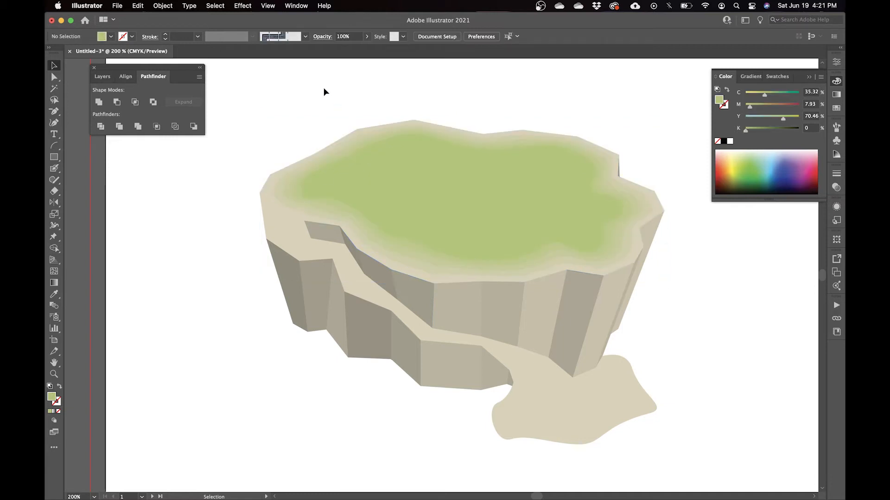
Draw a Blob Brush hill outline in the patch's green, arching above its back edge and joining it at both ends.
{"action": "key", "text": "i"}
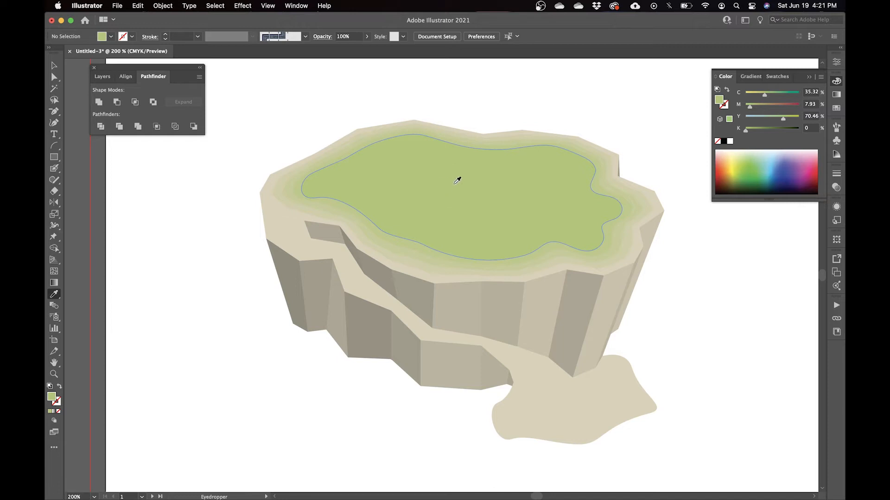
{"action": "key", "text": "shift+b"}
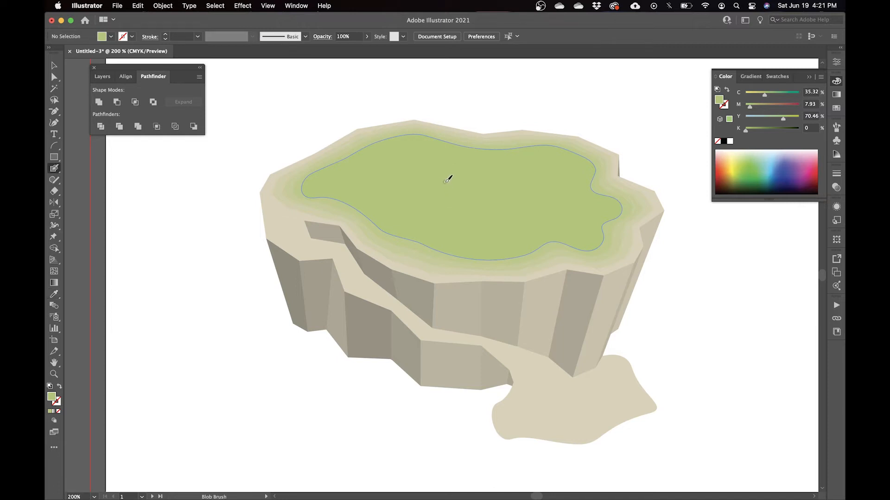
{"action": "left_click_drag", "start_coordinate": [452, 174], "coordinate": [423, 199]}
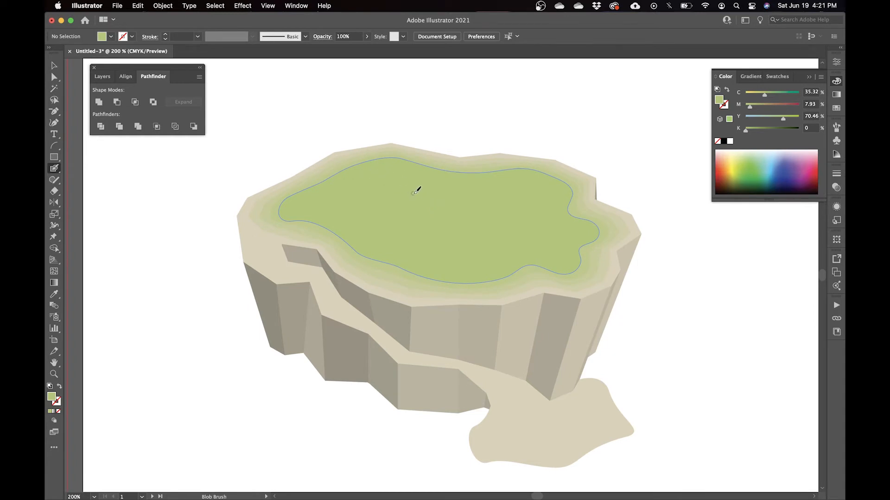
{"action": "left_click_drag", "start_coordinate": [415, 191], "coordinate": [363, 209]}
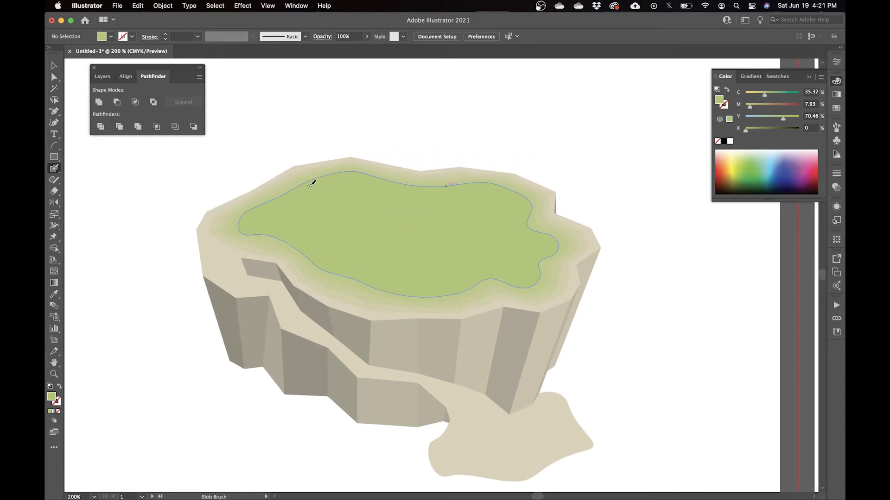
{"action": "mouse_move", "coordinate": [352, 175]}
{"action": "left_mouse_down"}
{"action": "mouse_move", "coordinate": [444, 126]}
{"action": "mouse_move", "coordinate": [483, 147]}
{"action": "mouse_move", "coordinate": [530, 207]}
{"action": "left_mouse_up"}
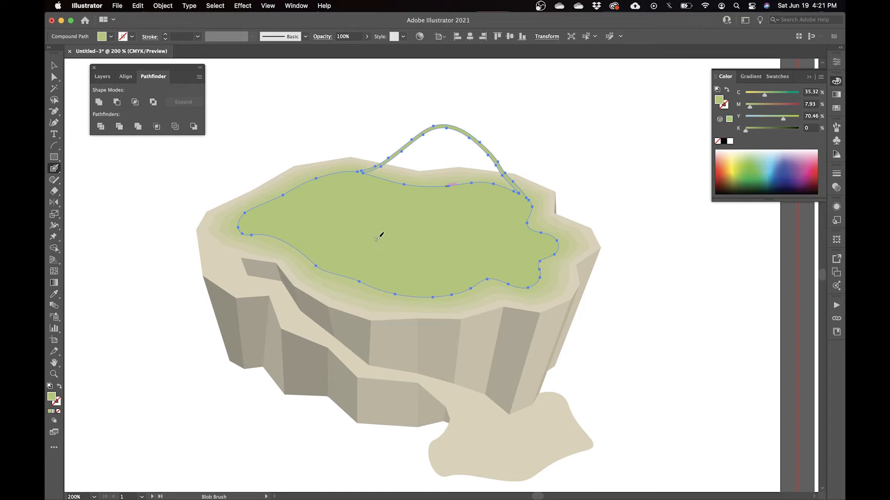
Release the hill outline's compound path and unite the green paths into one solid shape with Pathfinder.
{"action": "key", "text": "v"}
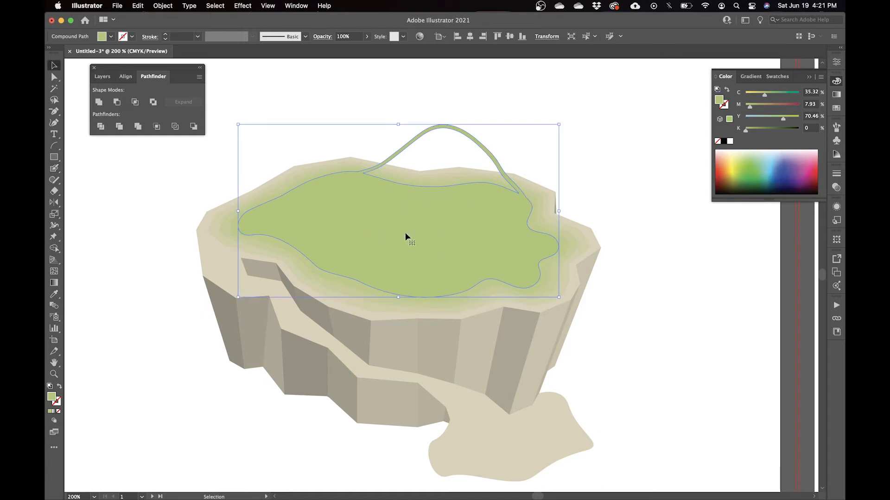
{"action": "right_click", "coordinate": [414, 185]}
{"action": "left_click", "coordinate": [439, 265]}
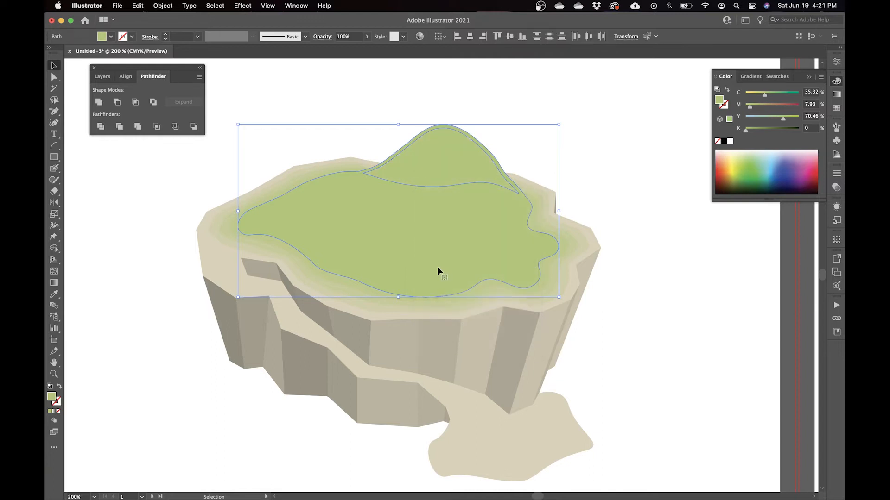
{"action": "left_click", "coordinate": [98, 102]}
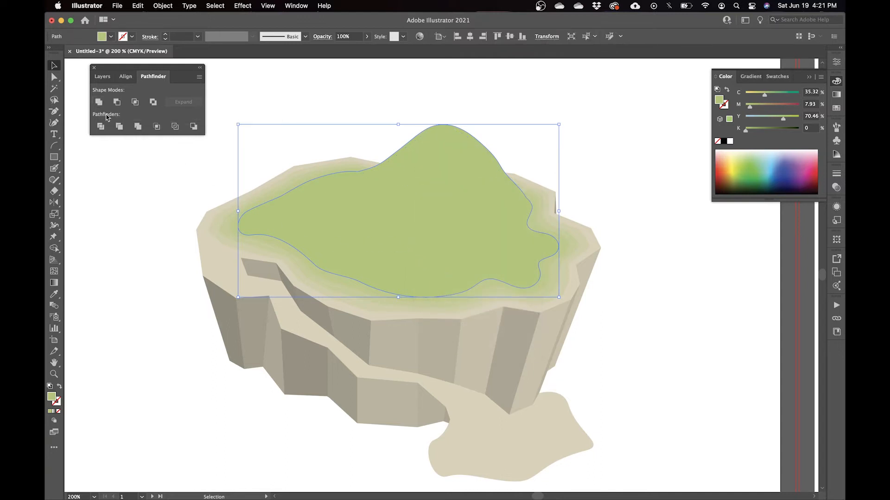
Delete surplus anchor points where the hill's slopes meet the green patch.
{"action": "key", "text": "p"}
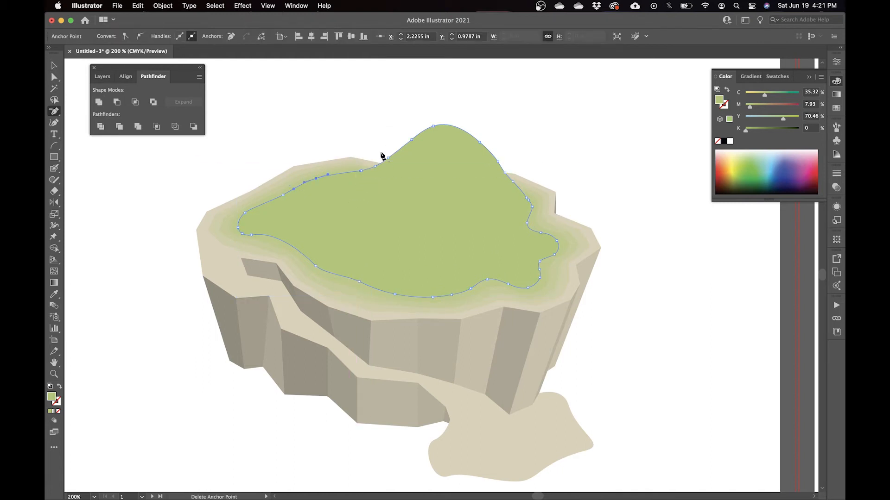
{"action": "key", "text": "v"}
{"action": "left_click", "coordinate": [391, 114]}
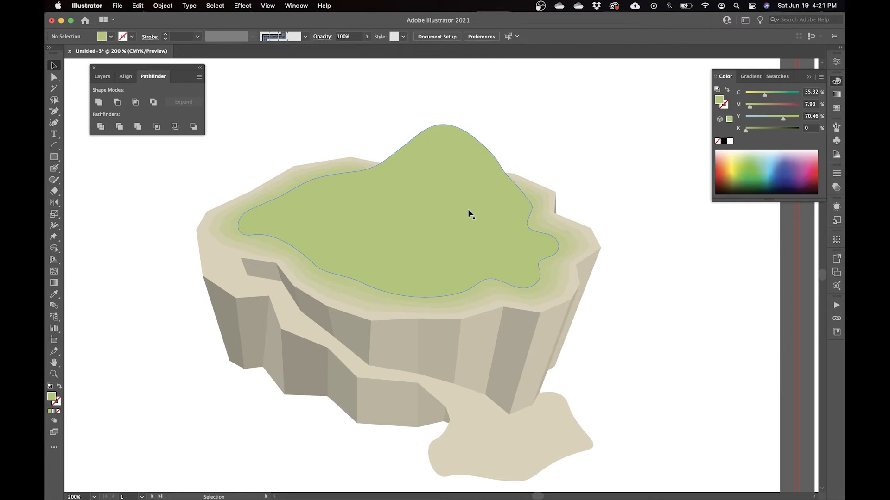
{"action": "left_click", "coordinate": [470, 223]}
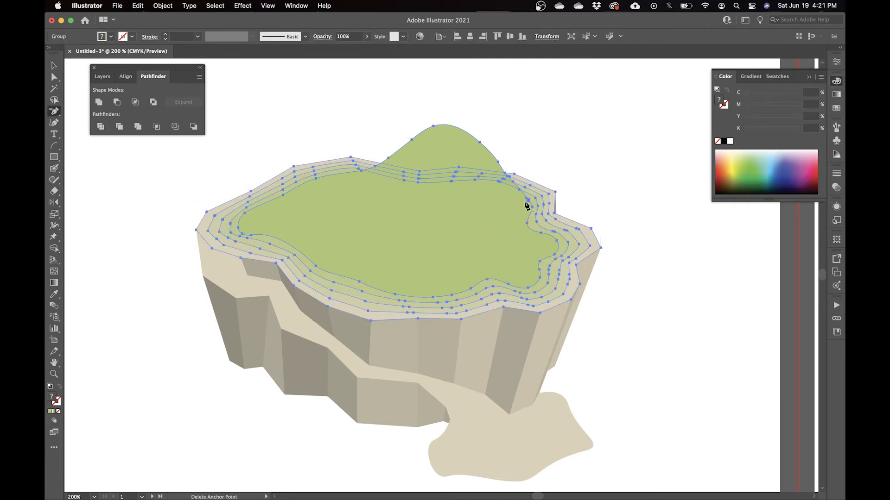
{"action": "left_click", "coordinate": [579, 156]}
{"action": "key", "text": "p"}
{"action": "key", "text": "v"}
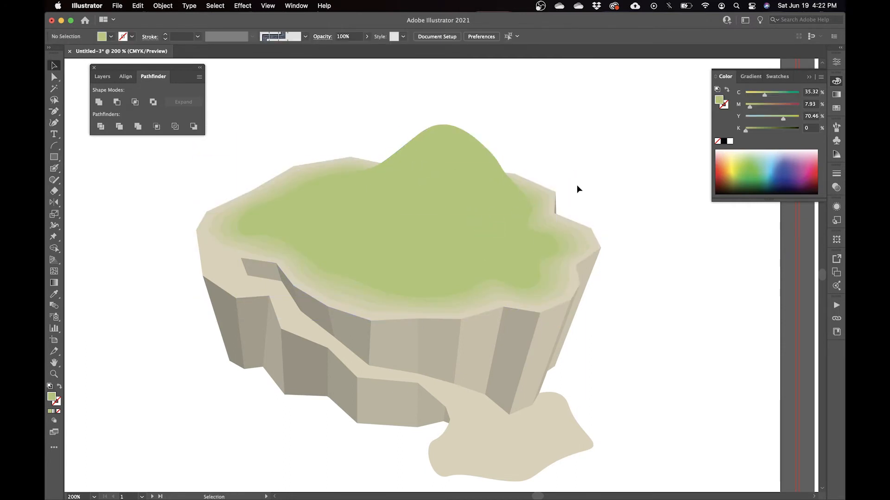
Delete surplus anchor points along the hill's right slope to smooth its curve.
{"action": "left_click", "coordinate": [503, 181]}
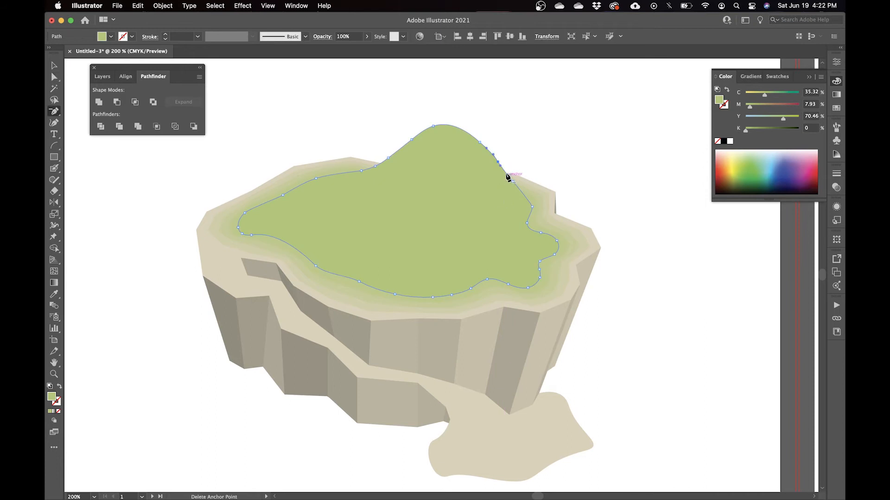
{"action": "key", "text": "p"}
{"action": "left_click", "coordinate": [493, 155]}
{"action": "left_click", "coordinate": [499, 164]}
{"action": "key", "text": "a"}
{"action": "left_click", "coordinate": [556, 176]}
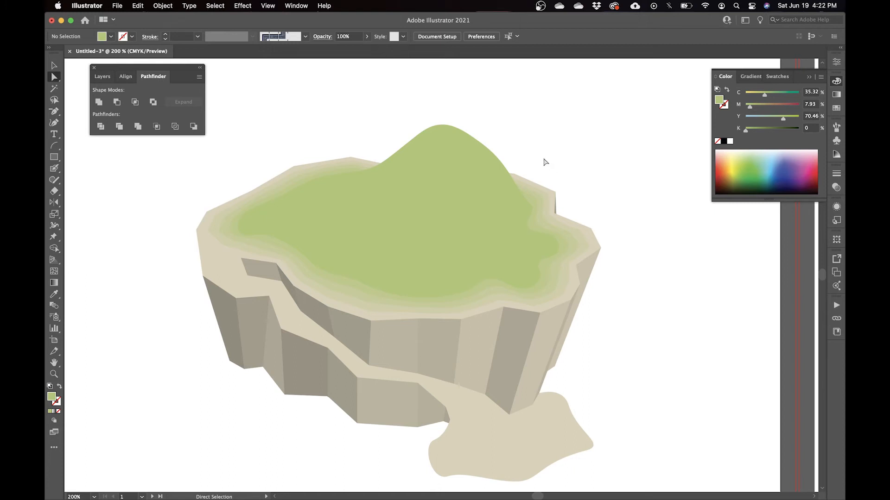
{"action": "key", "text": "v"}
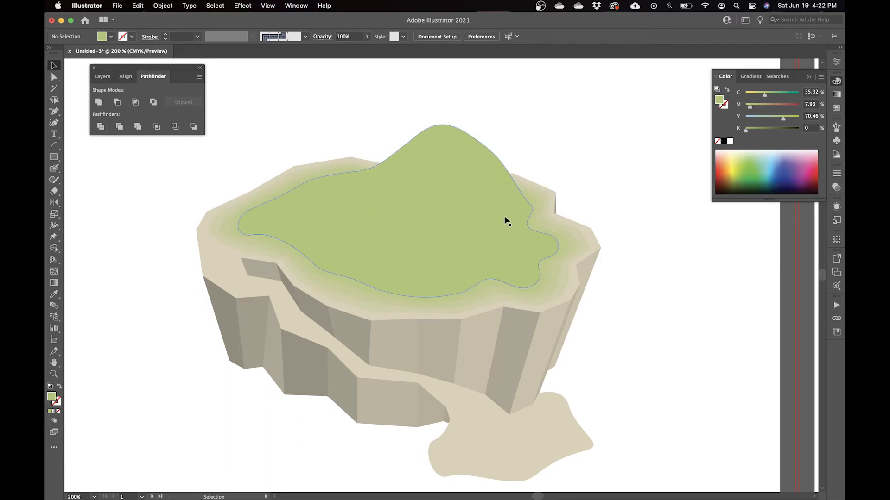
{"action": "key", "text": "super+minus"}
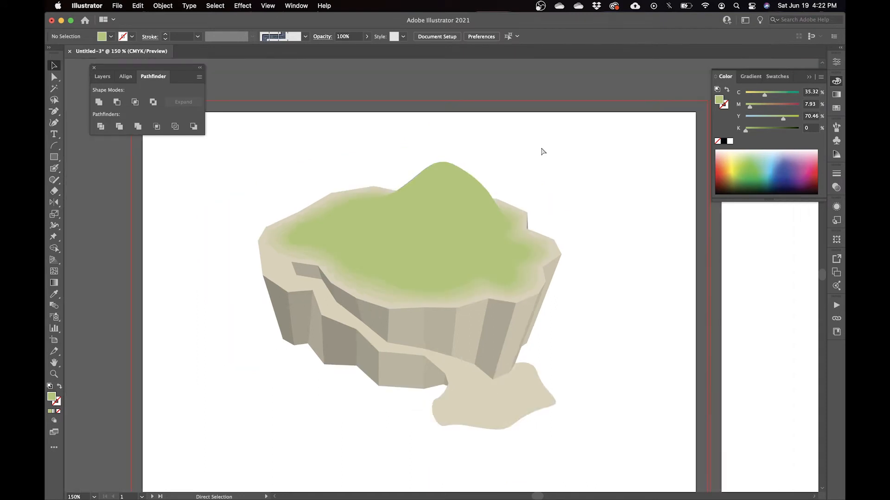
{"action": "key", "text": "super+minus"}
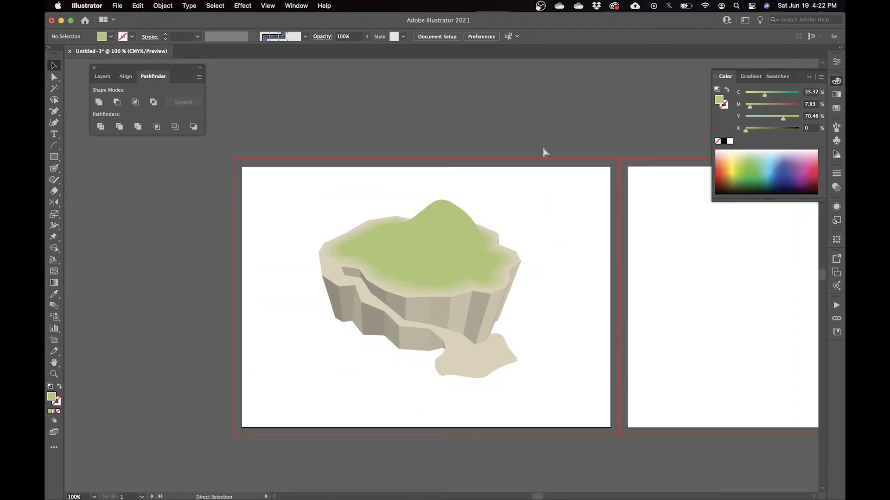
{"action": "scroll", "coordinate": [556, 165], "scroll_direction": "up", "scroll_amount": 3}
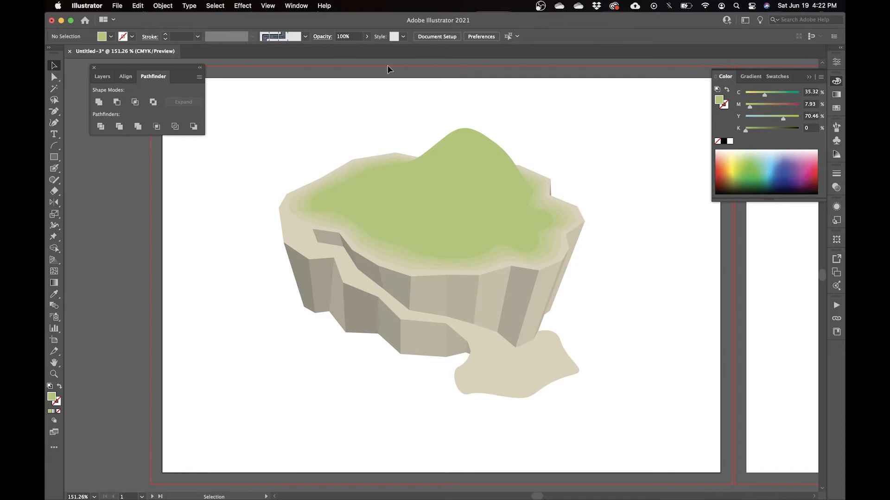
Rotate the whole island artwork slightly counterclockwise and shift it down a little on the artboard.
{"action": "left_click_drag", "start_coordinate": [258, 431], "coordinate": [583, 113]}
{"action": "key", "text": "ctrl+z"}
{"action": "left_click_drag", "start_coordinate": [539, 221], "coordinate": [540, 229]}
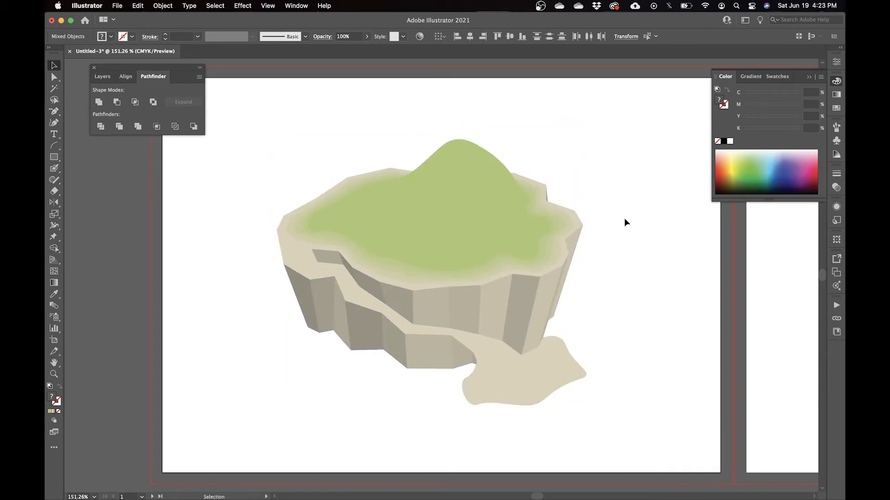
{"action": "left_click", "coordinate": [639, 241]}
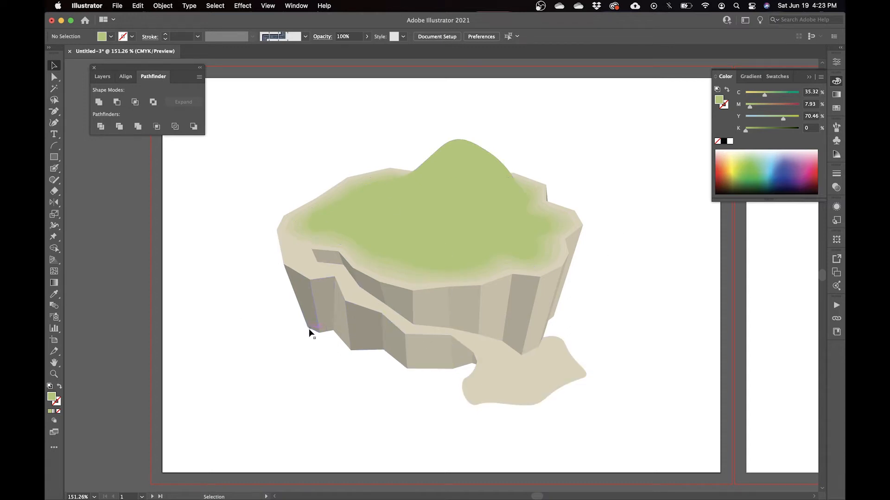
Draw a light blue water outline around the island's base with the Blob Brush and release its compound path into a solid shape.
{"action": "key", "text": "shift+b"}
{"action": "left_click", "coordinate": [778, 164]}
{"action": "left_click", "coordinate": [776, 157]}
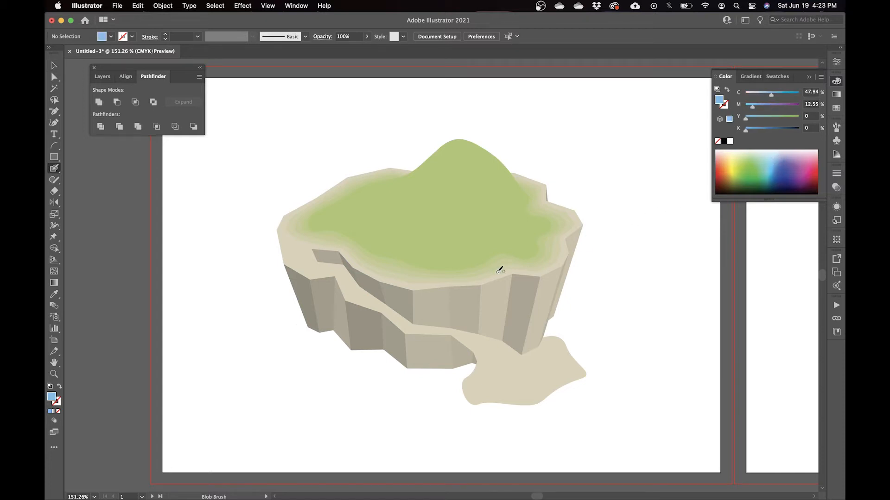
{"action": "mouse_move", "coordinate": [287, 294]}
{"action": "left_mouse_down"}
{"action": "mouse_move", "coordinate": [344, 390]}
{"action": "mouse_move", "coordinate": [414, 406]}
{"action": "mouse_move", "coordinate": [505, 392]}
{"action": "mouse_move", "coordinate": [609, 331]}
{"action": "mouse_move", "coordinate": [545, 275]}
{"action": "mouse_move", "coordinate": [421, 287]}
{"action": "mouse_move", "coordinate": [325, 279]}
{"action": "mouse_move", "coordinate": [287, 294]}
{"action": "left_mouse_up"}
{"action": "key", "text": "v"}
{"action": "right_click", "coordinate": [348, 331]}
{"action": "left_click", "coordinate": [337, 324]}
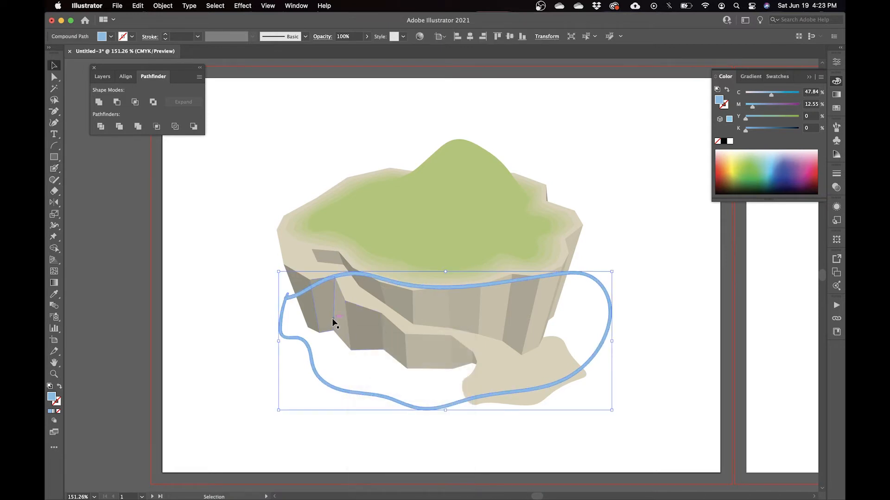
{"action": "right_click", "coordinate": [333, 325]}
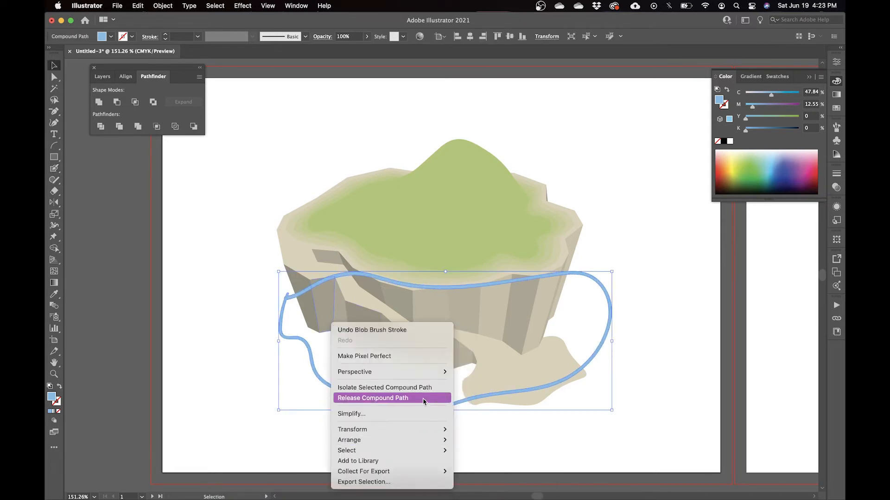
{"action": "left_click", "coordinate": [412, 398]}
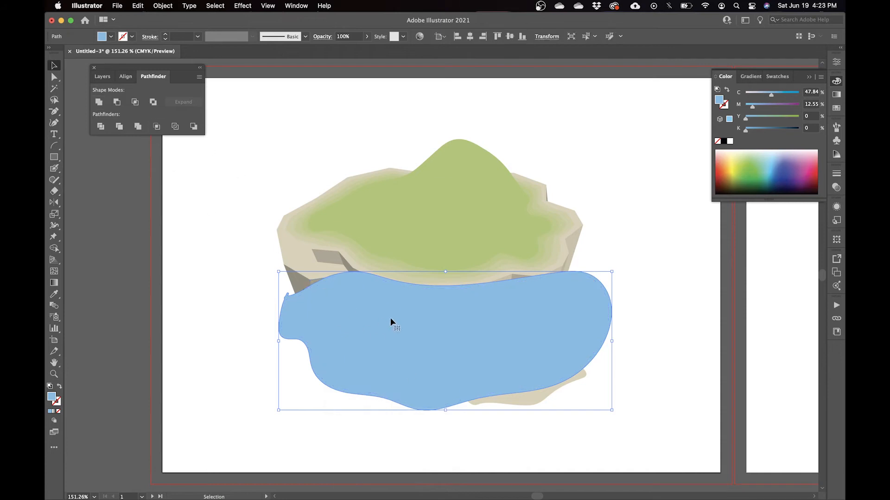
Send the blue water shape to the back behind the island and delete it.
{"action": "right_click", "coordinate": [448, 314]}
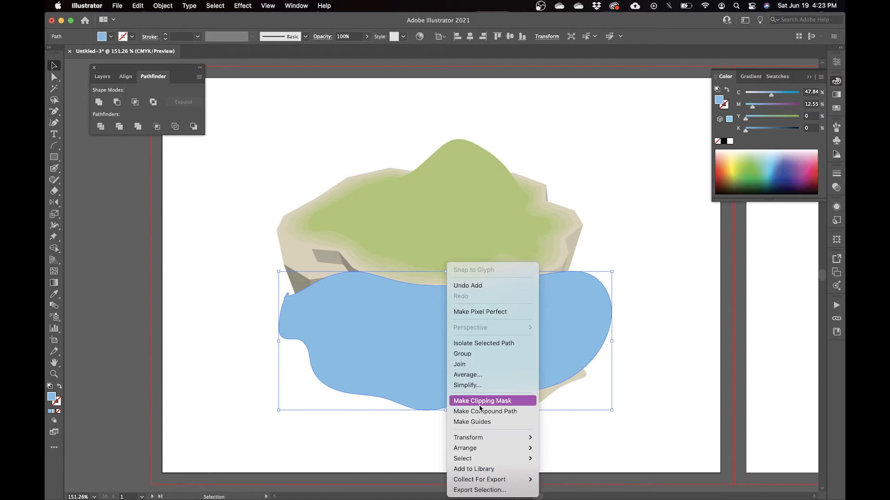
{"action": "mouse_move", "coordinate": [501, 446]}
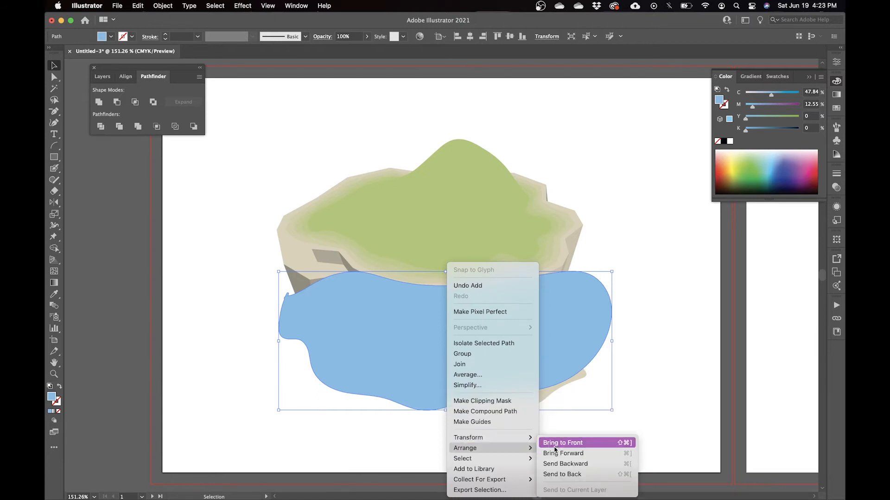
{"action": "left_click", "coordinate": [553, 476]}
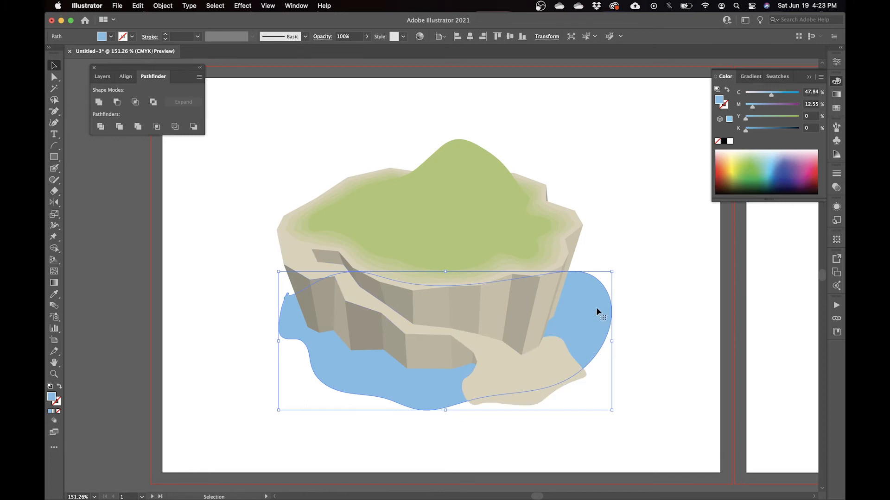
{"action": "key", "text": "Delete"}
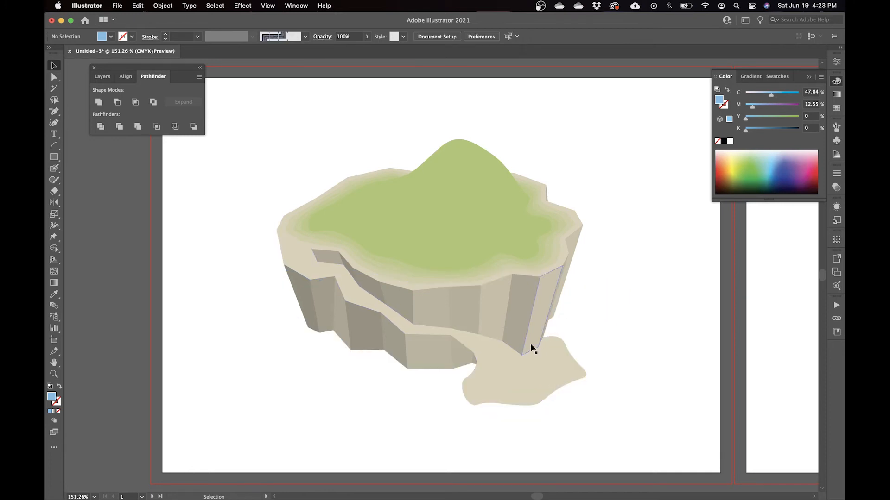
Set the Blob Brush to Draw Behind mode with a pale blue fill, #b4e2fc.
{"action": "key", "text": "shift+b"}
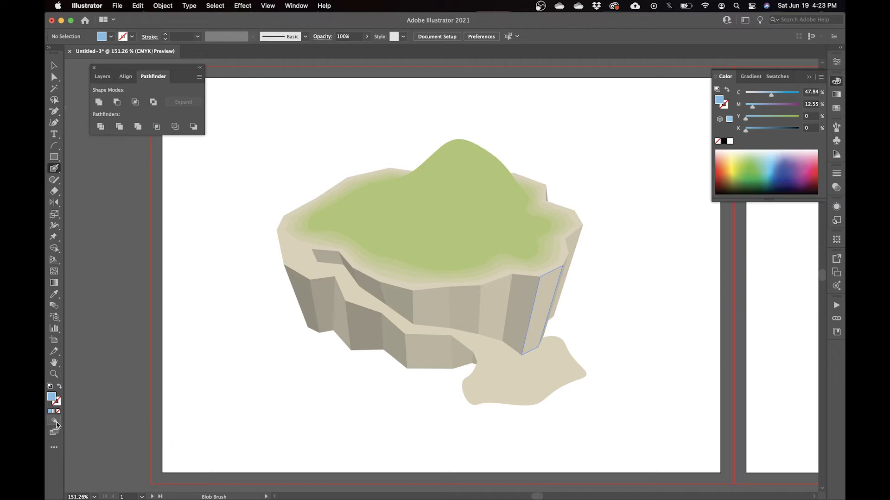
{"action": "left_click", "coordinate": [57, 424]}
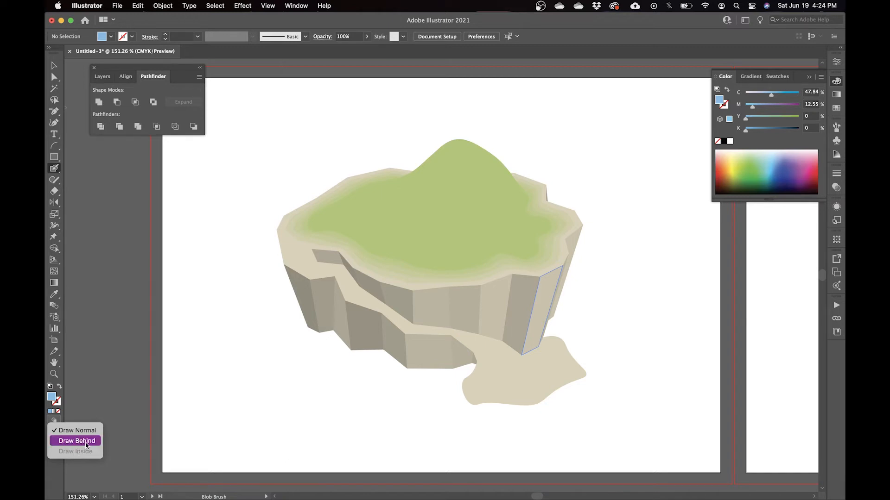
{"action": "left_click", "coordinate": [77, 441]}
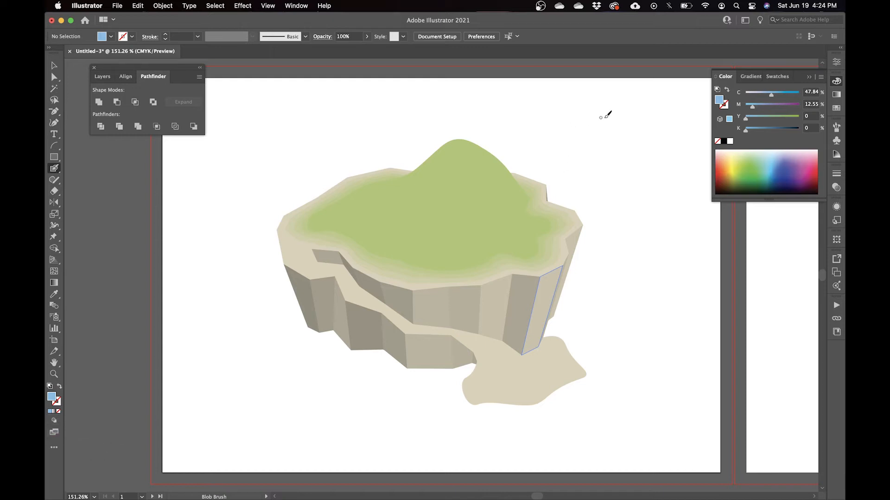
{"action": "double_click", "coordinate": [721, 101]}
{"action": "left_click_drag", "start_coordinate": [518, 166], "coordinate": [497, 156]}
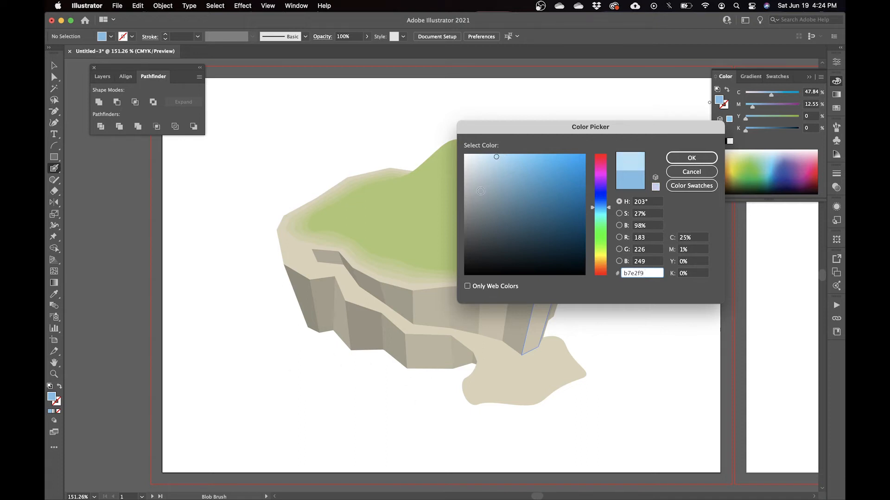
{"action": "left_click_drag", "start_coordinate": [500, 160], "coordinate": [500, 155]}
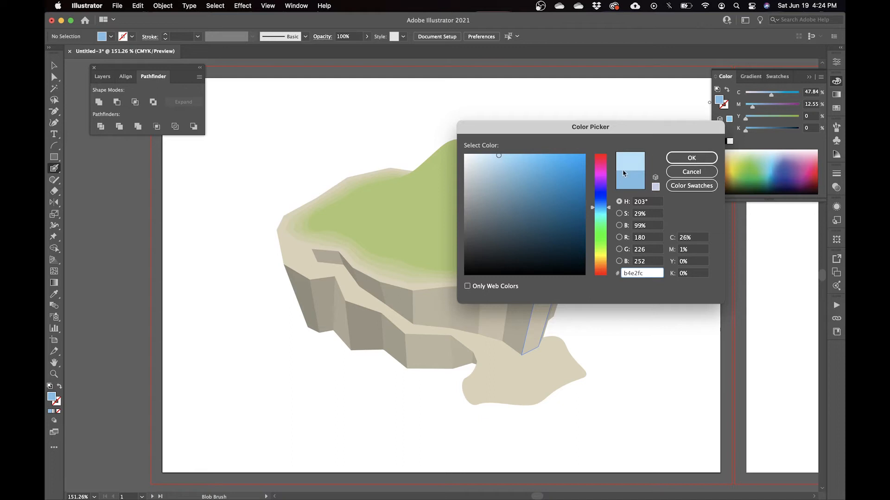
{"action": "left_click", "coordinate": [692, 158]}
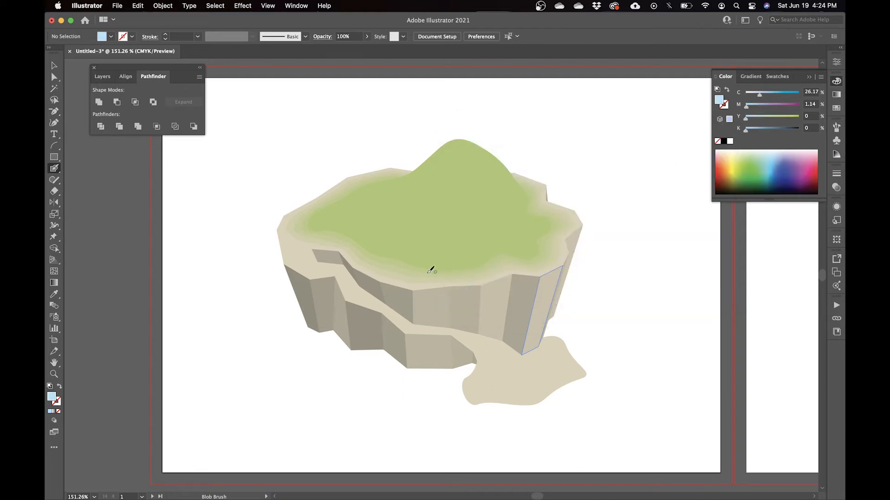
Draw a wavy pale blue water outline around the island's base behind the artwork, replacing the first attempt.
{"action": "mouse_move", "coordinate": [333, 264]}
{"action": "left_mouse_down"}
{"action": "mouse_move", "coordinate": [292, 283]}
{"action": "mouse_move", "coordinate": [278, 304]}
{"action": "mouse_move", "coordinate": [288, 311]}
{"action": "mouse_move", "coordinate": [282, 346]}
{"action": "mouse_move", "coordinate": [317, 355]}
{"action": "mouse_move", "coordinate": [341, 379]}
{"action": "mouse_move", "coordinate": [432, 390]}
{"action": "mouse_move", "coordinate": [447, 424]}
{"action": "mouse_move", "coordinate": [471, 434]}
{"action": "mouse_move", "coordinate": [606, 414]}
{"action": "mouse_move", "coordinate": [632, 376]}
{"action": "mouse_move", "coordinate": [620, 351]}
{"action": "mouse_move", "coordinate": [599, 343]}
{"action": "mouse_move", "coordinate": [588, 305]}
{"action": "mouse_move", "coordinate": [564, 287]}
{"action": "mouse_move", "coordinate": [366, 261]}
{"action": "mouse_move", "coordinate": [308, 285]}
{"action": "left_mouse_up"}
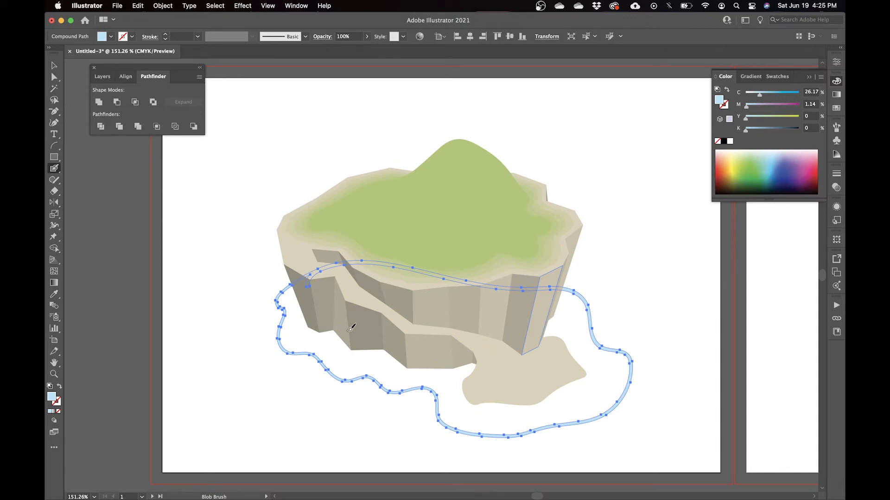
{"action": "key", "text": "Delete"}
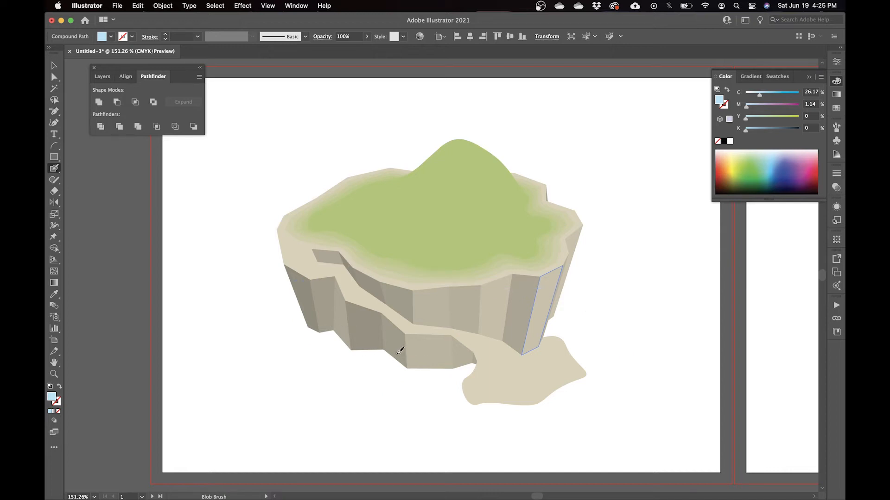
{"action": "mouse_move", "coordinate": [307, 281]}
{"action": "left_mouse_down"}
{"action": "mouse_move", "coordinate": [275, 327]}
{"action": "mouse_move", "coordinate": [276, 342]}
{"action": "mouse_move", "coordinate": [299, 357]}
{"action": "left_mouse_up"}
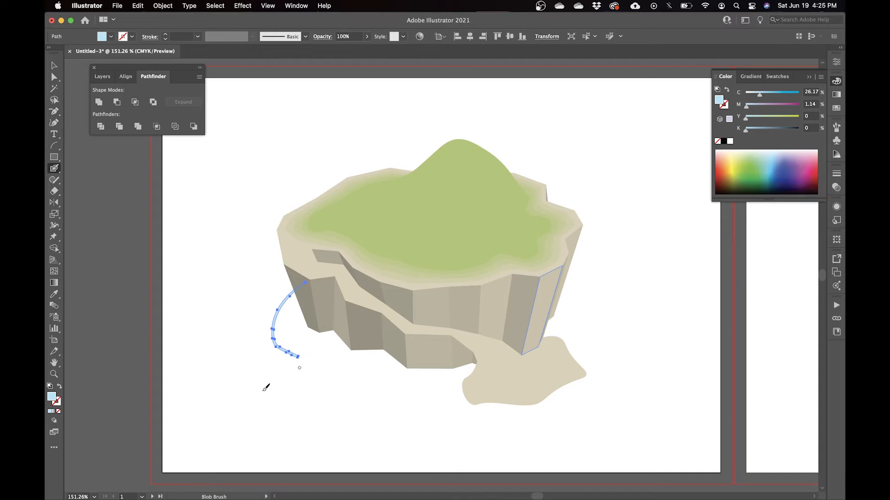
{"action": "left_click", "coordinate": [54, 421]}
{"action": "left_click", "coordinate": [75, 441]}
{"action": "mouse_move", "coordinate": [291, 352]}
{"action": "left_mouse_down"}
{"action": "mouse_move", "coordinate": [325, 379]}
{"action": "mouse_move", "coordinate": [391, 395]}
{"action": "mouse_move", "coordinate": [428, 441]}
{"action": "mouse_move", "coordinate": [527, 435]}
{"action": "mouse_move", "coordinate": [620, 405]}
{"action": "mouse_move", "coordinate": [624, 345]}
{"action": "mouse_move", "coordinate": [581, 316]}
{"action": "mouse_move", "coordinate": [533, 256]}
{"action": "mouse_move", "coordinate": [374, 284]}
{"action": "mouse_move", "coordinate": [332, 274]}
{"action": "mouse_move", "coordinate": [301, 286]}
{"action": "mouse_move", "coordinate": [352, 265]}
{"action": "mouse_move", "coordinate": [420, 271]}
{"action": "mouse_move", "coordinate": [492, 309]}
{"action": "left_mouse_up"}
Release the water outline's compound path and unite the resulting paths into one solid shape with Pathfinder.
{"action": "key", "text": "v"}
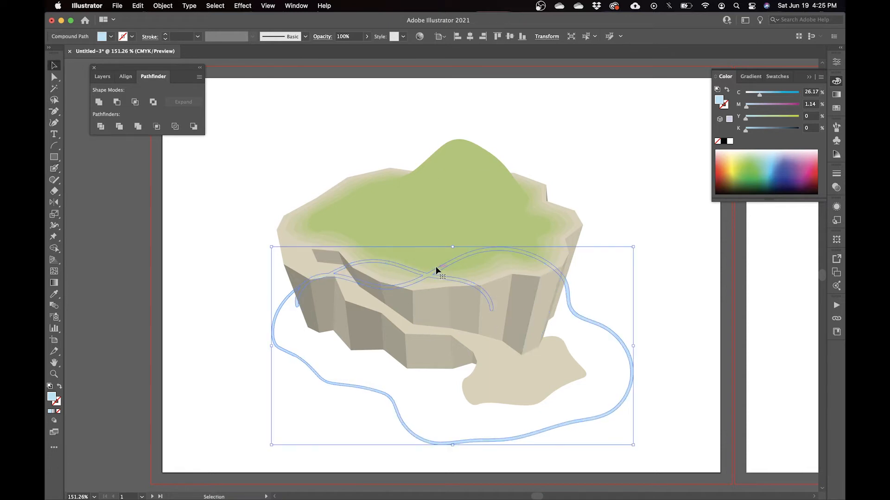
{"action": "right_click", "coordinate": [426, 274]}
{"action": "left_click", "coordinate": [462, 353]}
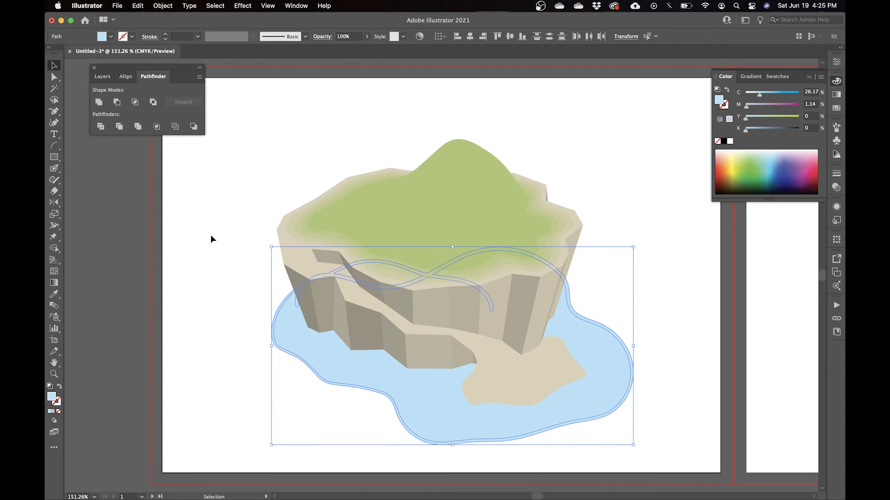
{"action": "left_click", "coordinate": [98, 102]}
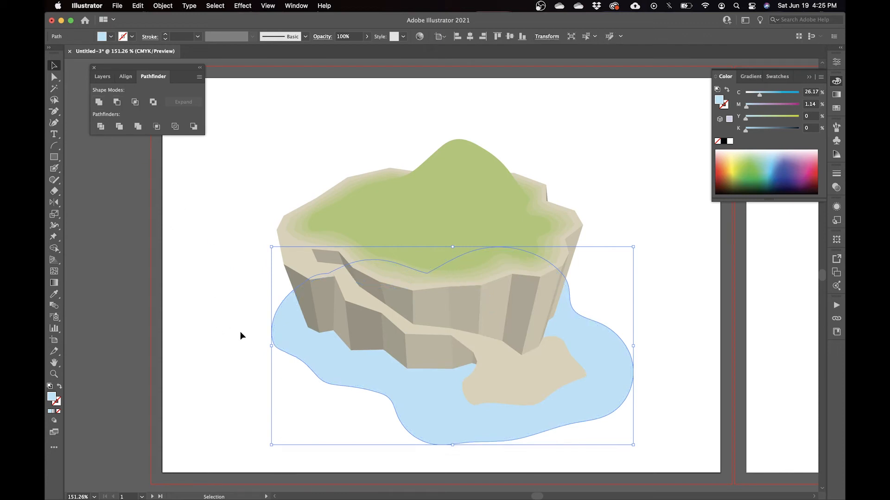
Delete surplus anchor points along the water shape's bottom edge.
{"action": "key", "text": "a"}
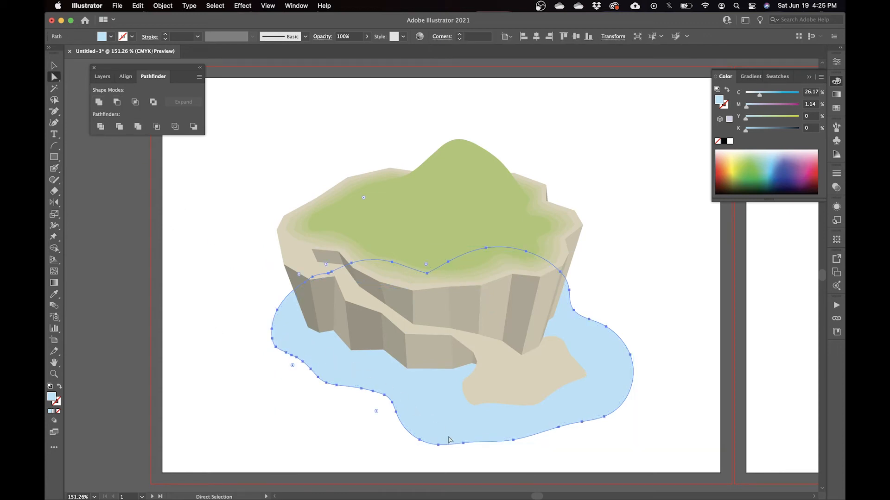
{"action": "left_click", "coordinate": [463, 443]}
{"action": "key", "text": "p"}
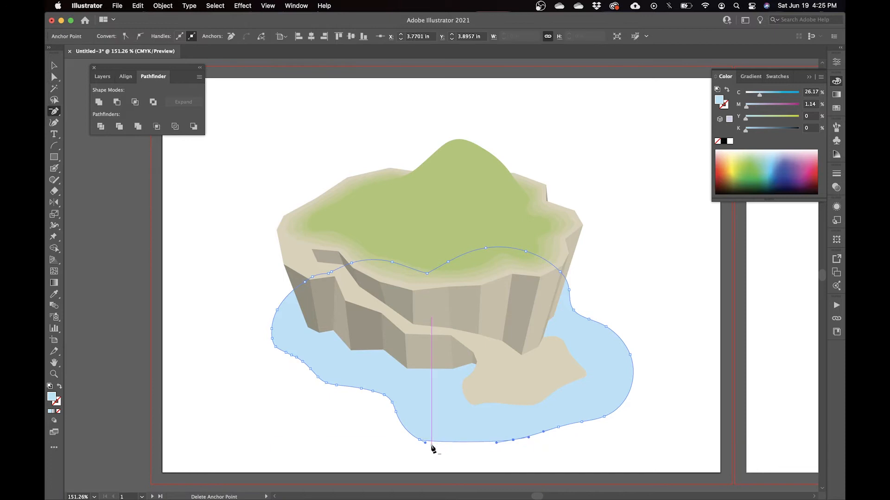
{"action": "key", "text": "a"}
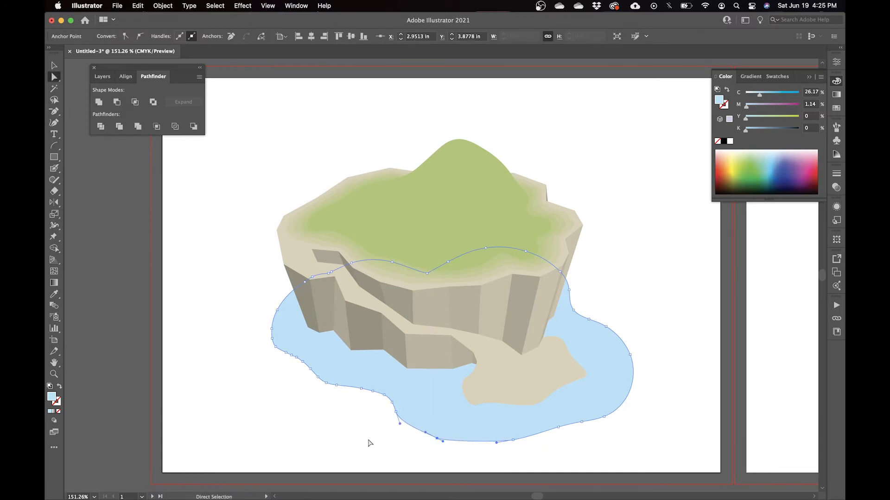
Lasso the anchor points along the water's bottom edge and move them up closer to the island.
{"action": "left_click", "coordinate": [376, 448]}
{"action": "key", "text": "q"}
{"action": "mouse_move", "coordinate": [387, 408]}
{"action": "left_mouse_down"}
{"action": "mouse_move", "coordinate": [488, 436]}
{"action": "mouse_move", "coordinate": [612, 423]}
{"action": "left_mouse_up"}
{"action": "left_click_drag", "start_coordinate": [379, 429], "coordinate": [602, 450]}
{"action": "key", "text": "a"}
{"action": "left_click_drag", "start_coordinate": [436, 438], "coordinate": [448, 424]}
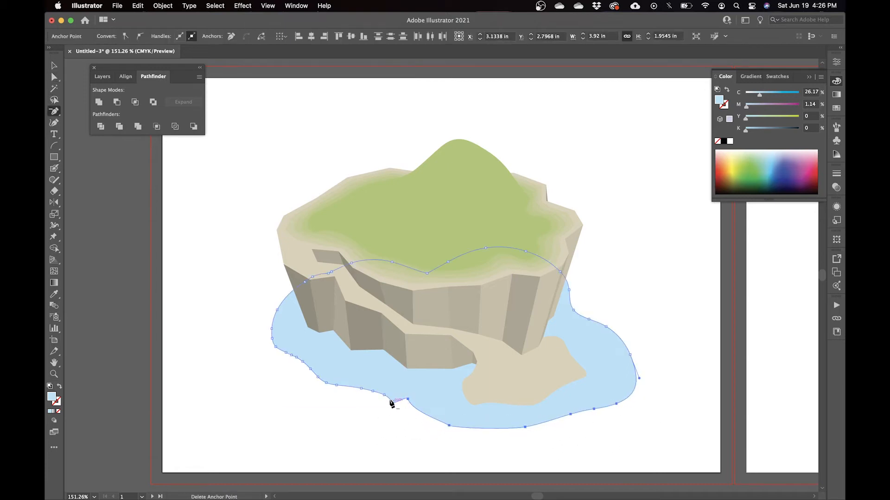
Remove surplus anchor points on the water's lower-left edge and reposition the remaining ones into a smooth wave.
{"action": "key", "text": "p"}
{"action": "left_click", "coordinate": [361, 391]}
{"action": "left_click_drag", "start_coordinate": [345, 405], "coordinate": [424, 405]}
{"action": "key", "text": "p"}
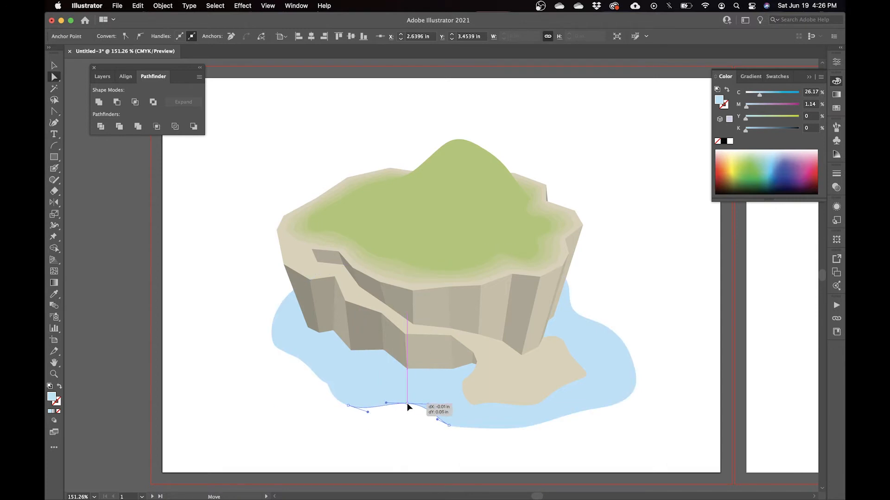
Delete extra anchor points along the water's left edge and reshape it into a smooth rounded curve.
{"action": "left_click", "coordinate": [302, 362]}
{"action": "left_click", "coordinate": [284, 357]}
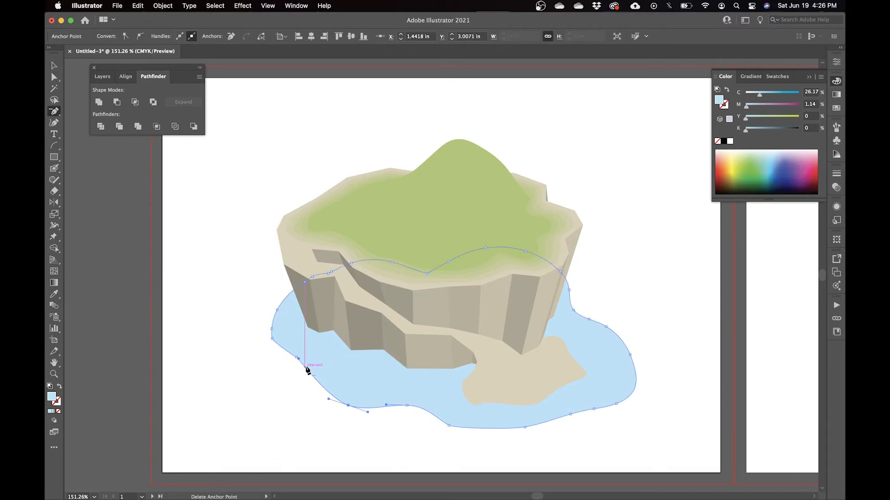
{"action": "left_click", "coordinate": [297, 360], "text": "alt"}
{"action": "left_click_drag", "start_coordinate": [296, 360], "coordinate": [308, 363]}
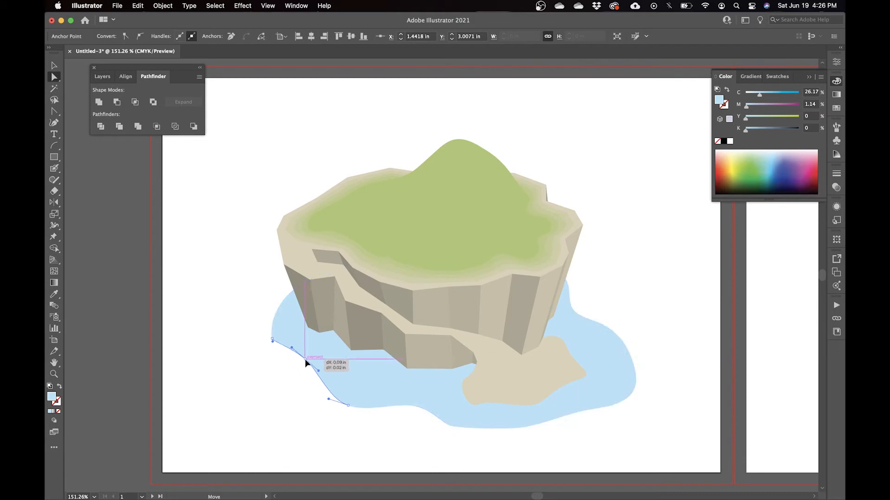
{"action": "left_click", "coordinate": [272, 332]}
{"action": "key", "text": "a"}
{"action": "left_click_drag", "start_coordinate": [274, 312], "coordinate": [253, 365]}
{"action": "key", "text": "p"}
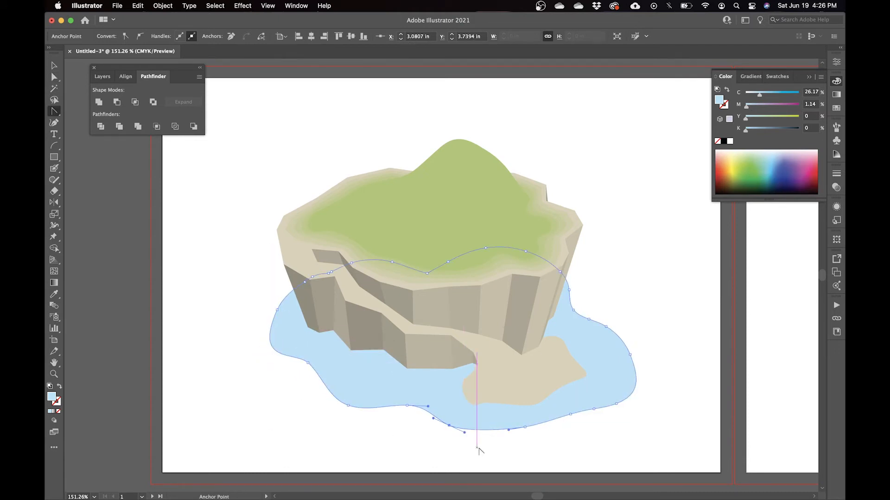
Narrow the water shape by pulling its right side in toward the beach.
{"action": "key", "text": "v"}
{"action": "left_click", "coordinate": [528, 454]}
{"action": "left_click", "coordinate": [610, 386]}
{"action": "left_click_drag", "start_coordinate": [635, 338], "coordinate": [611, 338]}
{"action": "left_click", "coordinate": [631, 313]}
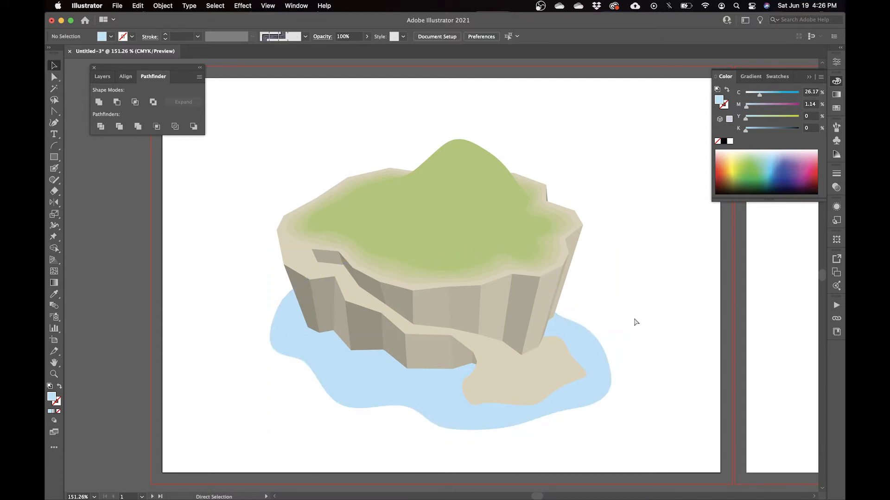
Set the fill color to the deep blue 1364bc in the Color Picker.
{"action": "key", "text": "super+1"}
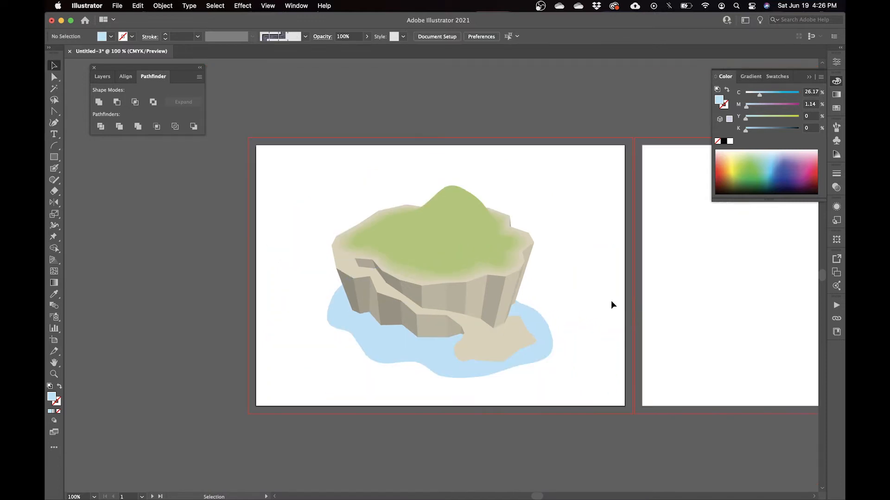
{"action": "double_click", "coordinate": [719, 100]}
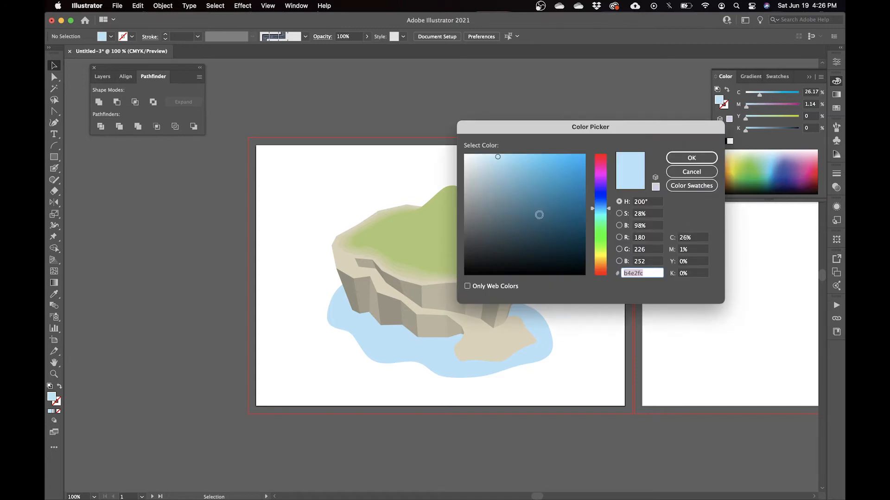
{"action": "left_click", "coordinate": [544, 203]}
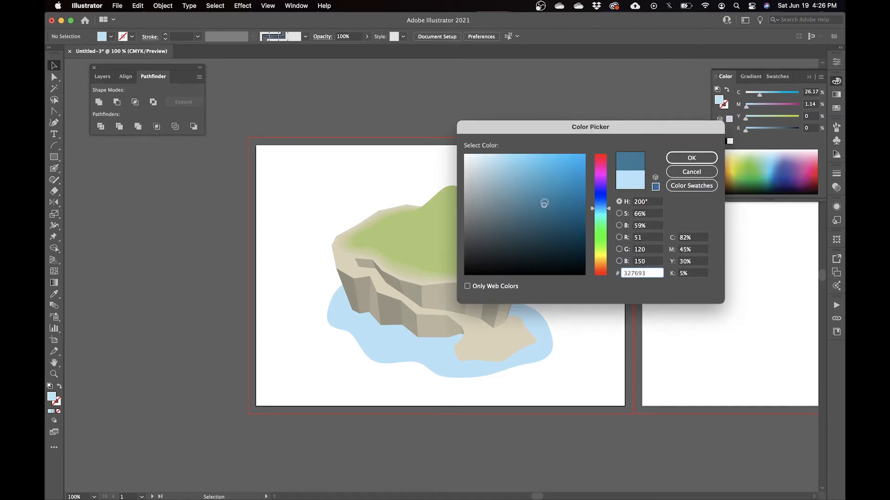
{"action": "left_click", "coordinate": [599, 205]}
{"action": "left_click", "coordinate": [548, 182]}
{"action": "mouse_move", "coordinate": [547, 182]}
{"action": "left_mouse_down"}
{"action": "mouse_move", "coordinate": [576, 176]}
{"action": "mouse_move", "coordinate": [569, 172]}
{"action": "left_mouse_up"}
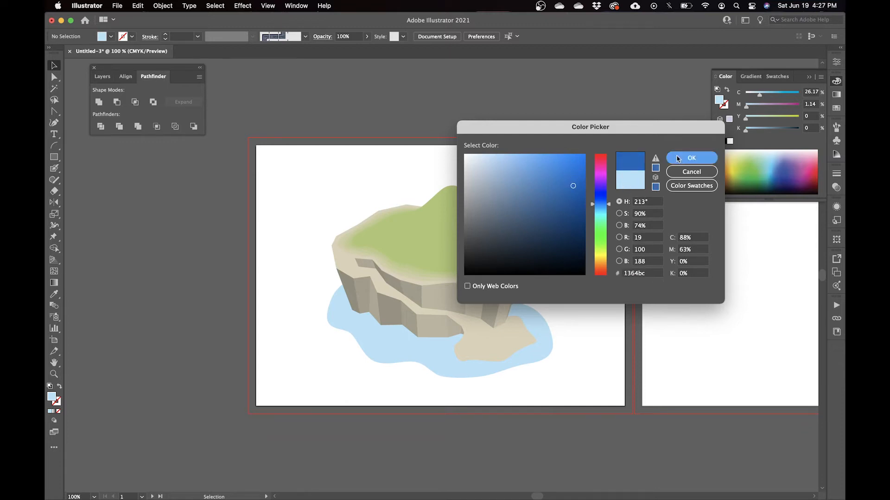
{"action": "left_click", "coordinate": [691, 158]}
Paint a wavy outline around the island and light water with the Blob Brush and turn it into one solid shape behind them.
{"action": "key", "text": "shift+b"}
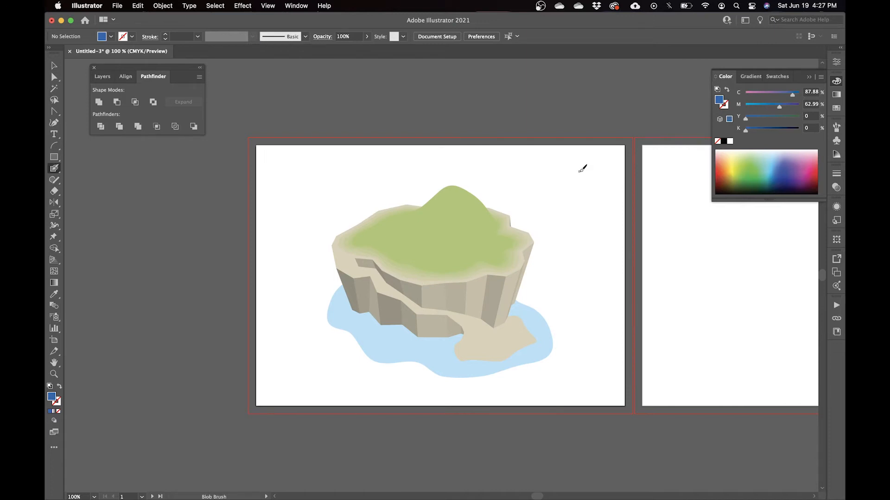
{"action": "mouse_move", "coordinate": [282, 211]}
{"action": "left_mouse_down"}
{"action": "mouse_move", "coordinate": [307, 181]}
{"action": "mouse_move", "coordinate": [409, 170]}
{"action": "mouse_move", "coordinate": [493, 170]}
{"action": "mouse_move", "coordinate": [565, 190]}
{"action": "mouse_move", "coordinate": [576, 218]}
{"action": "mouse_move", "coordinate": [609, 253]}
{"action": "mouse_move", "coordinate": [608, 360]}
{"action": "mouse_move", "coordinate": [591, 386]}
{"action": "mouse_move", "coordinate": [517, 388]}
{"action": "mouse_move", "coordinate": [434, 406]}
{"action": "mouse_move", "coordinate": [293, 358]}
{"action": "mouse_move", "coordinate": [274, 332]}
{"action": "mouse_move", "coordinate": [271, 210]}
{"action": "mouse_move", "coordinate": [306, 181]}
{"action": "mouse_move", "coordinate": [339, 188]}
{"action": "left_mouse_up"}
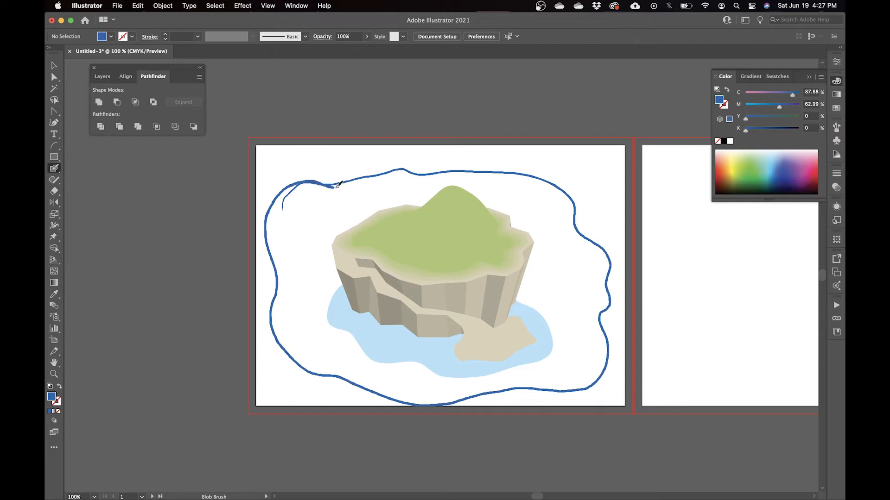
{"action": "key", "text": "v"}
{"action": "right_click", "coordinate": [314, 210]}
{"action": "left_click", "coordinate": [352, 284]}
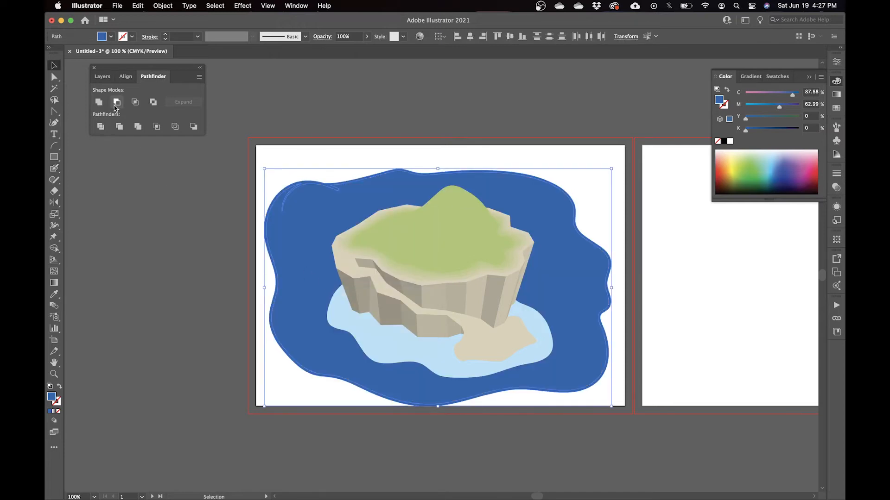
{"action": "left_click", "coordinate": [390, 118]}
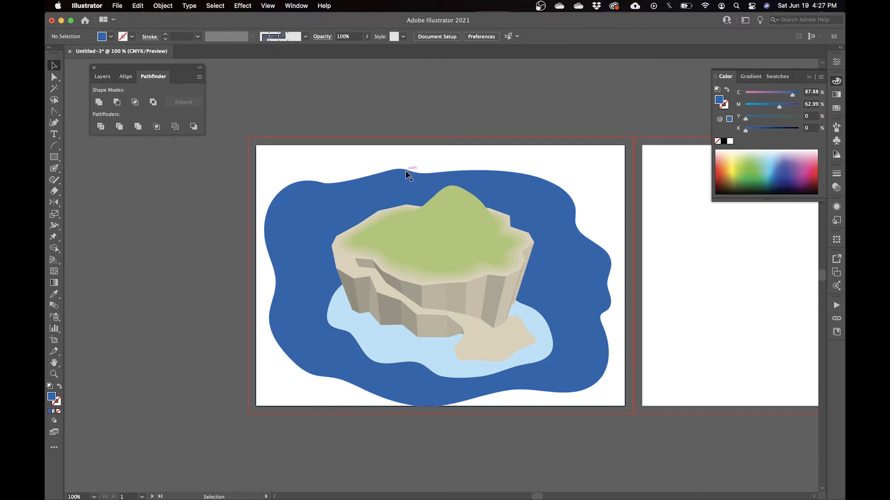
Blend the light-blue water shape with the deep-blue outer shape using the Blend tool.
{"action": "key", "text": "super+equal"}
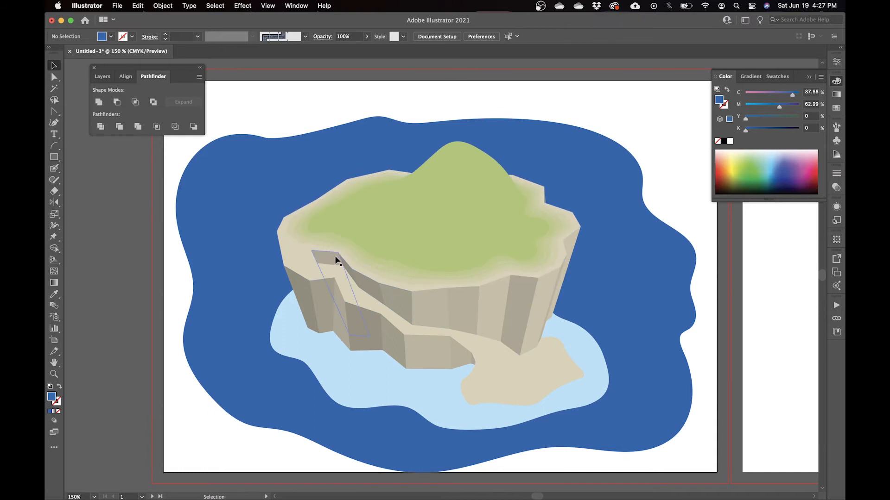
{"action": "left_click", "coordinate": [54, 306]}
{"action": "left_click", "coordinate": [262, 332]}
{"action": "left_click", "coordinate": [225, 181]}
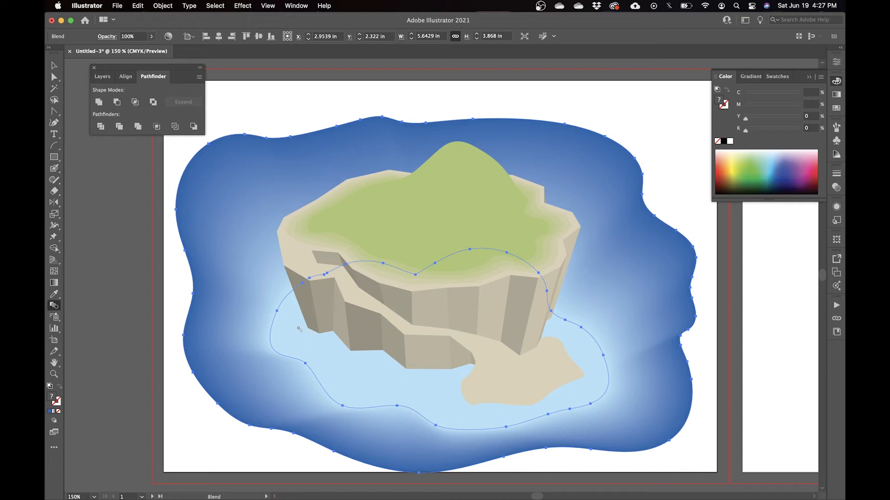
Set the water blend's spacing to Specified Steps with 2 steps.
{"action": "double_click", "coordinate": [55, 307]}
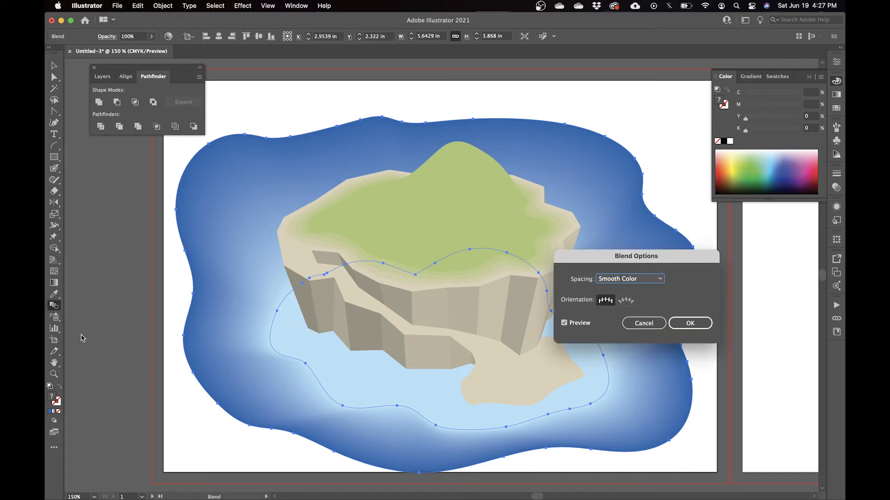
{"action": "left_click", "coordinate": [610, 283]}
{"action": "left_click", "coordinate": [621, 302]}
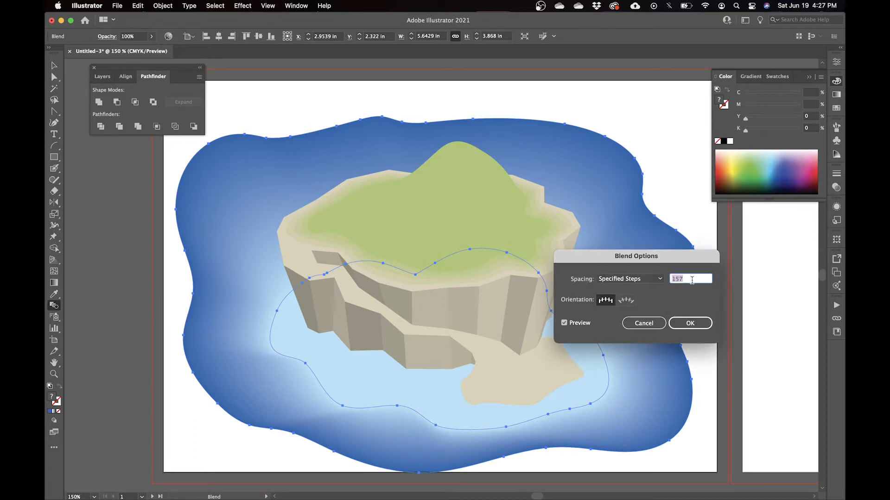
{"action": "type", "text": "5"}
{"action": "left_click", "coordinate": [578, 327]}
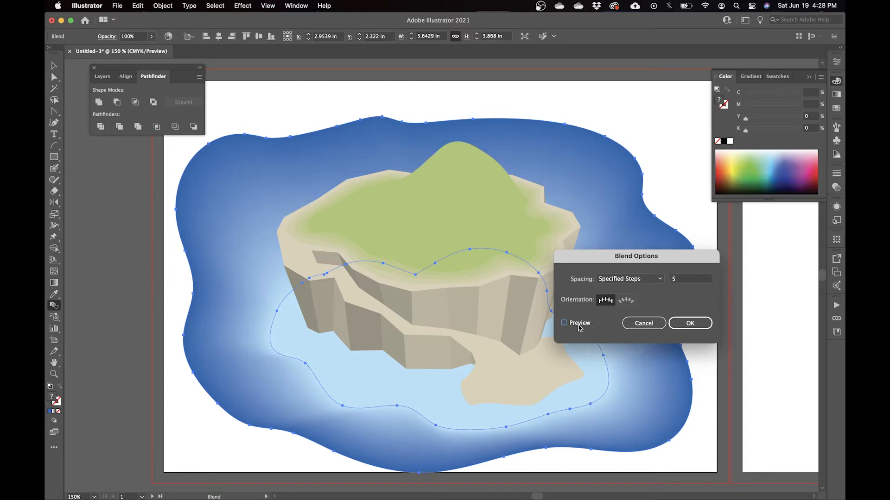
{"action": "left_click", "coordinate": [579, 327]}
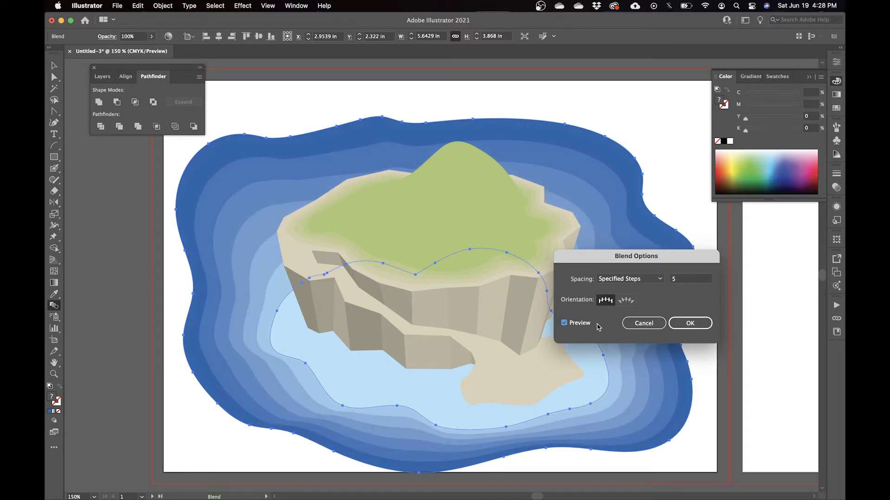
{"action": "left_click", "coordinate": [695, 280]}
{"action": "type", "text": "3"}
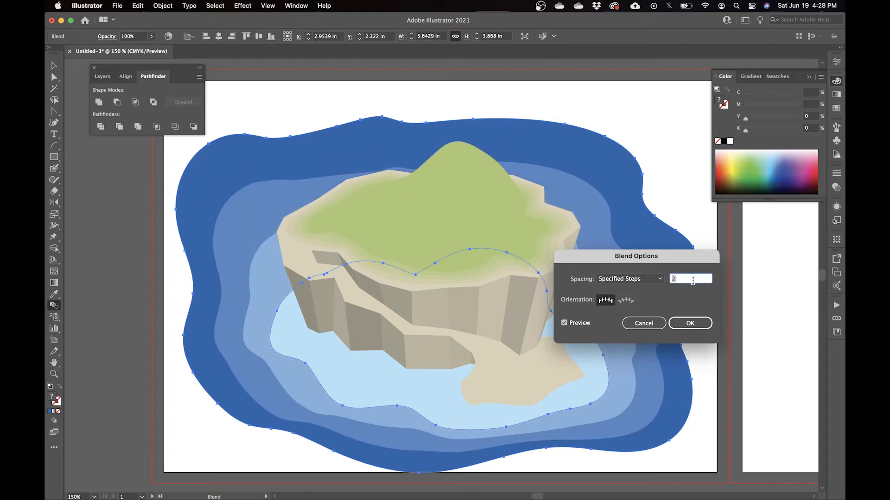
{"action": "key", "text": "Down"}
{"action": "left_click", "coordinate": [693, 327]}
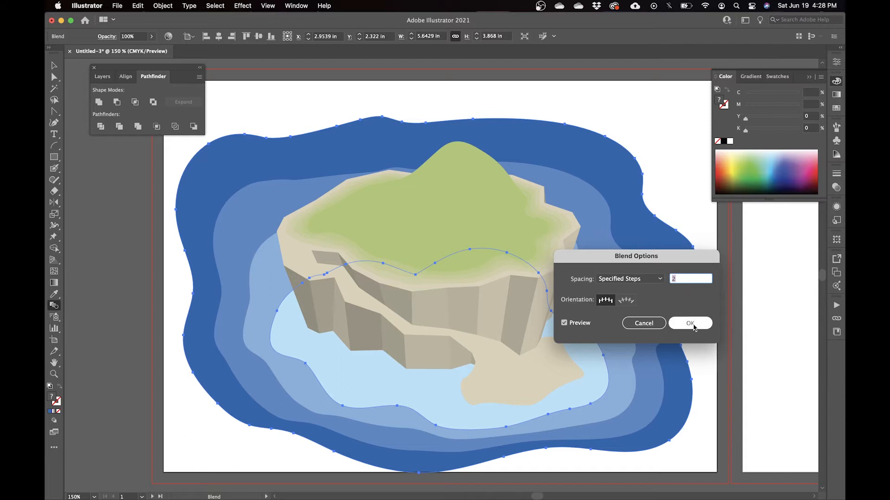
{"action": "left_click", "coordinate": [697, 326]}
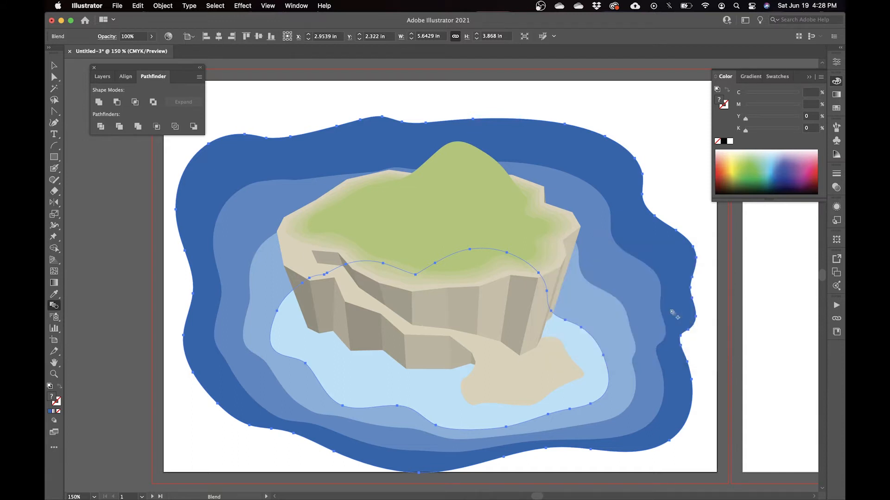
{"action": "key", "text": "v"}
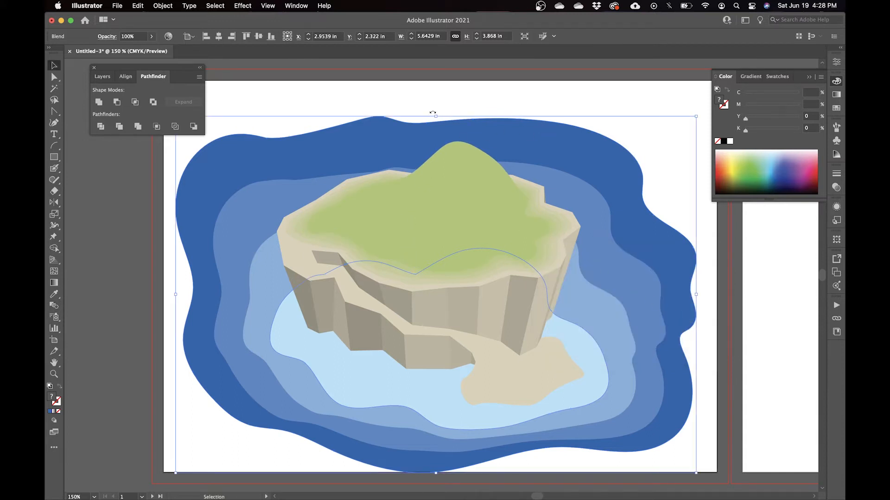
{"action": "left_click_drag", "start_coordinate": [435, 116], "coordinate": [436, 209]}
{"action": "left_click_drag", "start_coordinate": [604, 294], "coordinate": [631, 270]}
{"action": "key", "text": "super+z"}
{"action": "key", "text": "super+z"}
Squash the water blend vertically to about 2.67 in tall and shift it so that it sits around the island's base.
{"action": "left_click_drag", "start_coordinate": [436, 116], "coordinate": [436, 235]}
{"action": "left_click_drag", "start_coordinate": [604, 299], "coordinate": [623, 268]}
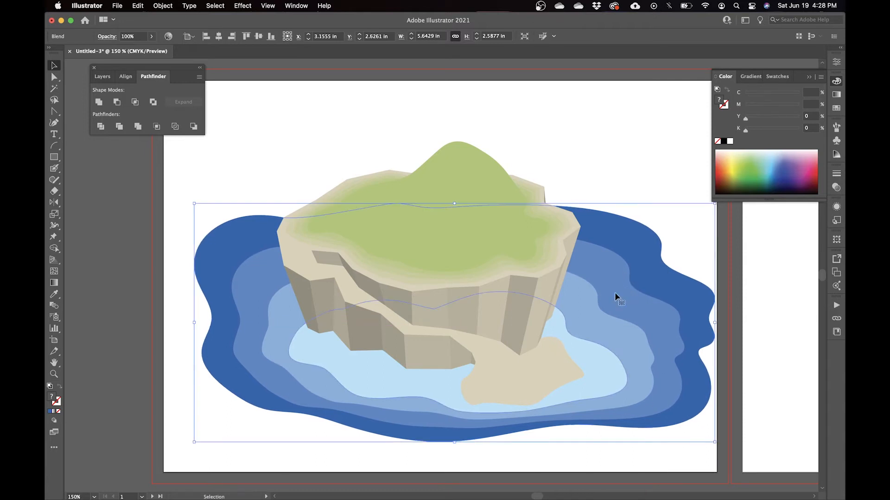
{"action": "left_click_drag", "start_coordinate": [454, 203], "coordinate": [455, 196]}
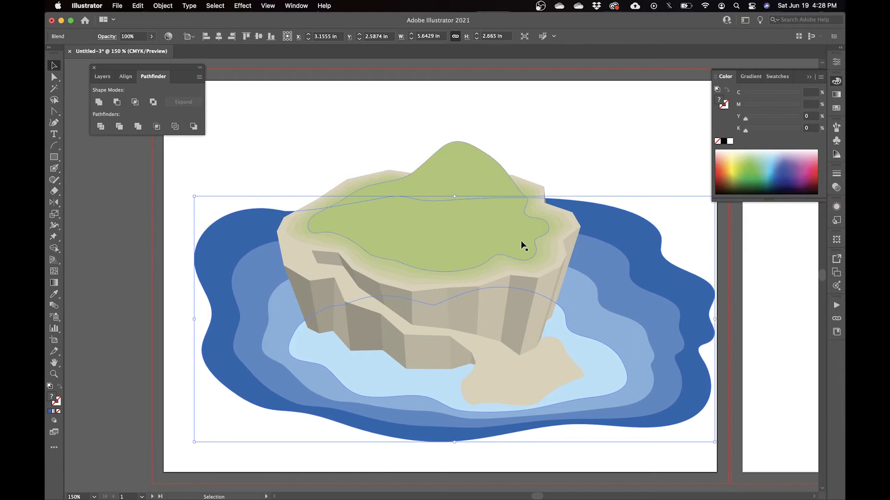
Delete surplus anchor points along the light inner water's right edge and reshape it into a smooth curve around the beach.
{"action": "key", "text": "a"}
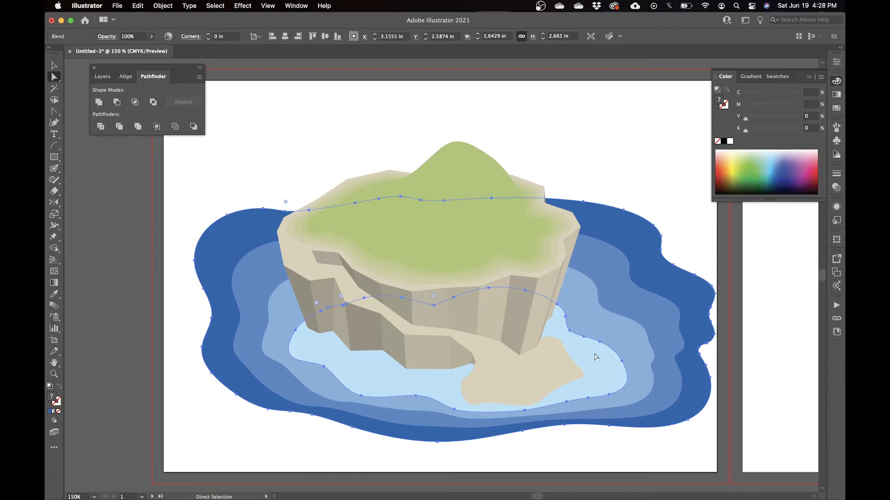
{"action": "key", "text": "minus"}
{"action": "left_click", "coordinate": [621, 361]}
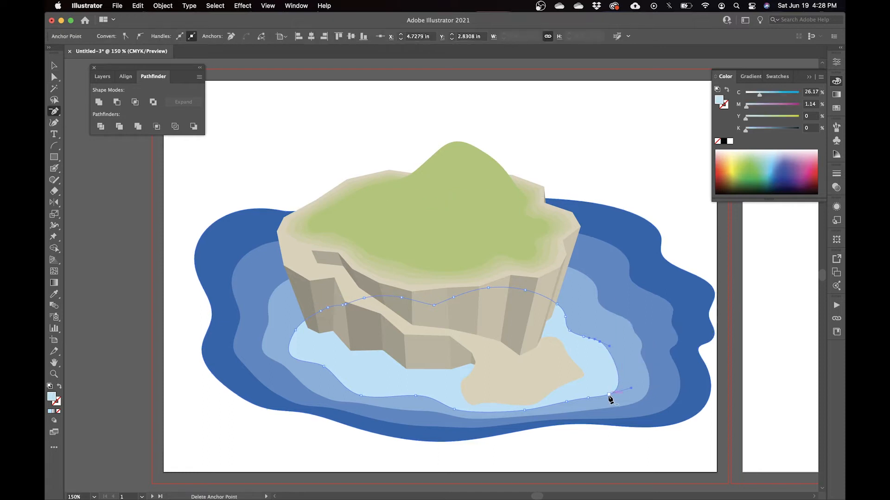
{"action": "left_click", "coordinate": [608, 396]}
{"action": "left_click", "coordinate": [603, 395]}
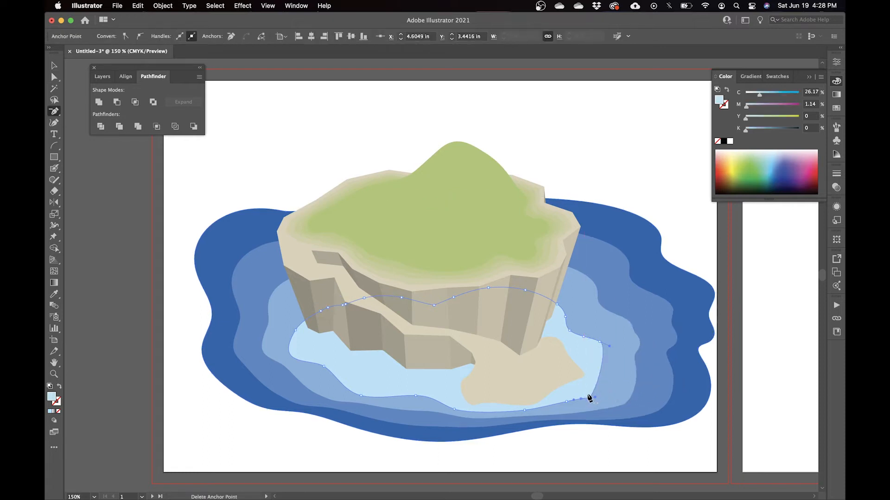
{"action": "left_click", "coordinate": [594, 398]}
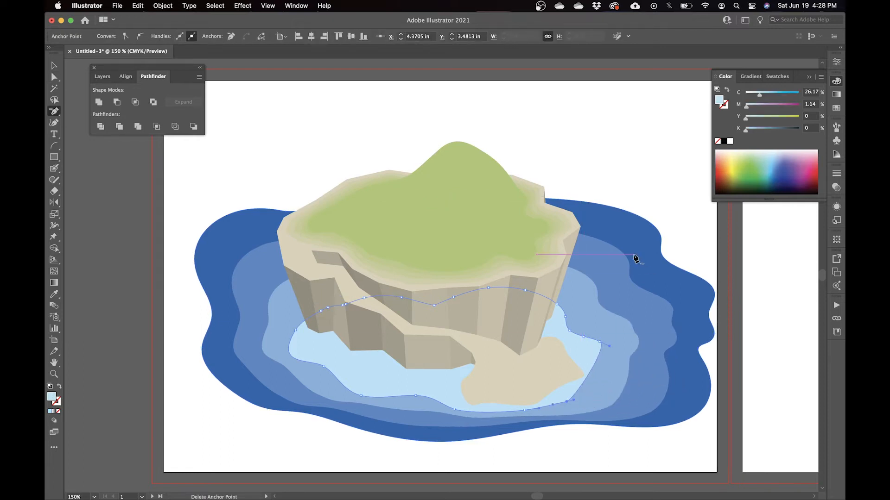
{"action": "left_click", "coordinate": [598, 344]}
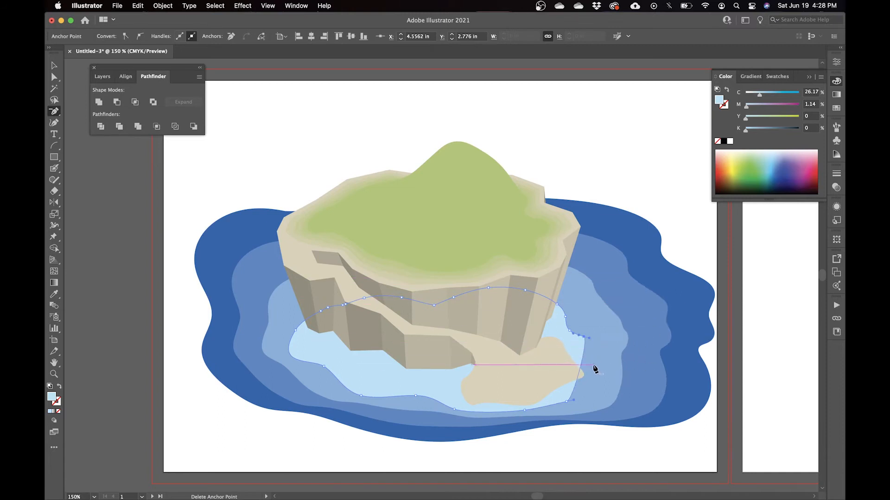
{"action": "key", "text": "a"}
{"action": "left_click_drag", "start_coordinate": [588, 345], "coordinate": [604, 345]}
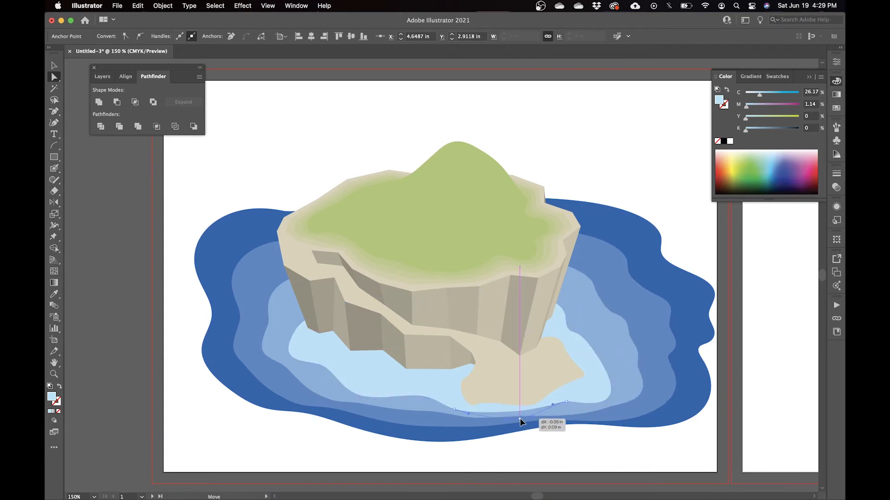
Pull the outer water's bottom edge downward and extend the light inner water's left side outward into a smooth curve.
{"action": "left_click_drag", "start_coordinate": [564, 424], "coordinate": [533, 443]}
{"action": "left_click_drag", "start_coordinate": [433, 449], "coordinate": [352, 445]}
{"action": "left_click", "coordinate": [393, 397]}
{"action": "left_click_drag", "start_coordinate": [328, 306], "coordinate": [277, 313]}
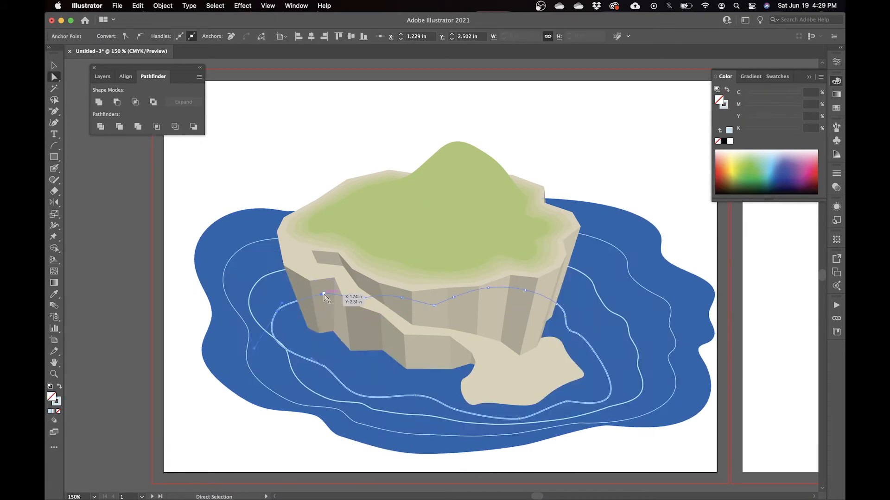
{"action": "key", "text": "shift+c"}
{"action": "left_click_drag", "start_coordinate": [324, 293], "coordinate": [302, 293]}
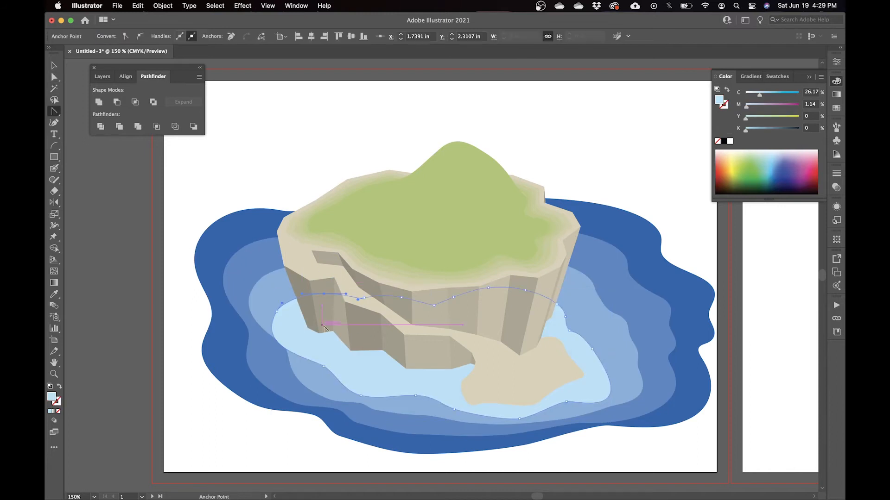
Remove extra anchor points on the outer water's left edge and pull the edge outward into a smoother bulge.
{"action": "key", "text": "a"}
{"action": "left_click", "coordinate": [209, 327]}
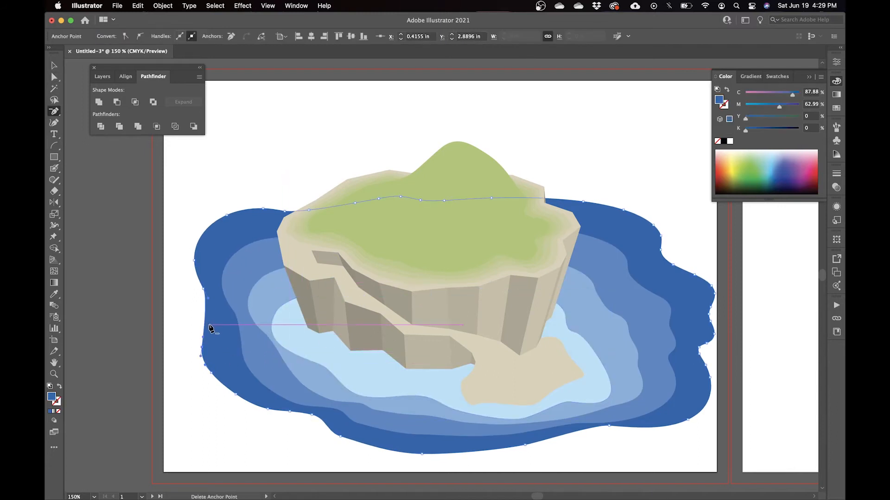
{"action": "left_click_drag", "start_coordinate": [201, 347], "coordinate": [195, 339]}
{"action": "left_click_drag", "start_coordinate": [204, 290], "coordinate": [176, 284]}
{"action": "key", "text": "minus"}
{"action": "left_click", "coordinate": [196, 291]}
{"action": "key", "text": "a"}
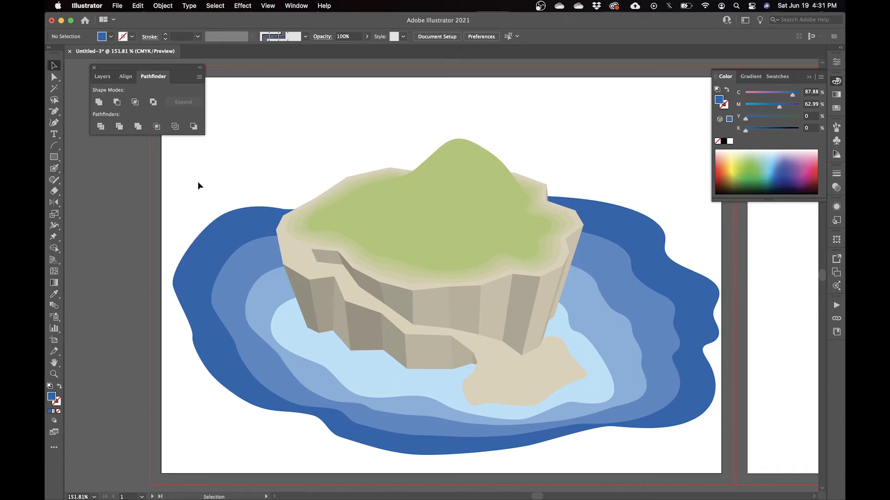
Draw a deep-blue rectangle covering the first artboard out to its bleed edges, behind the water and island.
{"action": "left_click", "coordinate": [56, 158]}
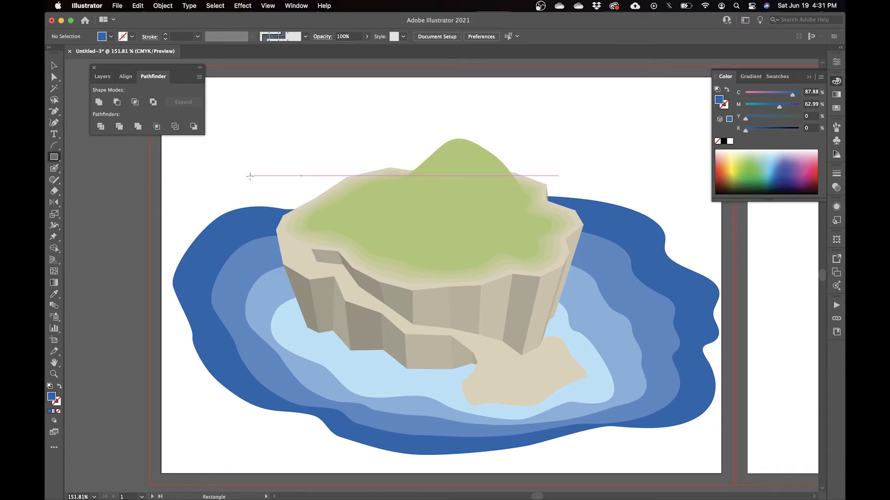
{"action": "left_click_drag", "start_coordinate": [238, 169], "coordinate": [306, 194]}
{"action": "key", "text": "i"}
{"action": "key", "text": "m"}
{"action": "key", "text": "super+1"}
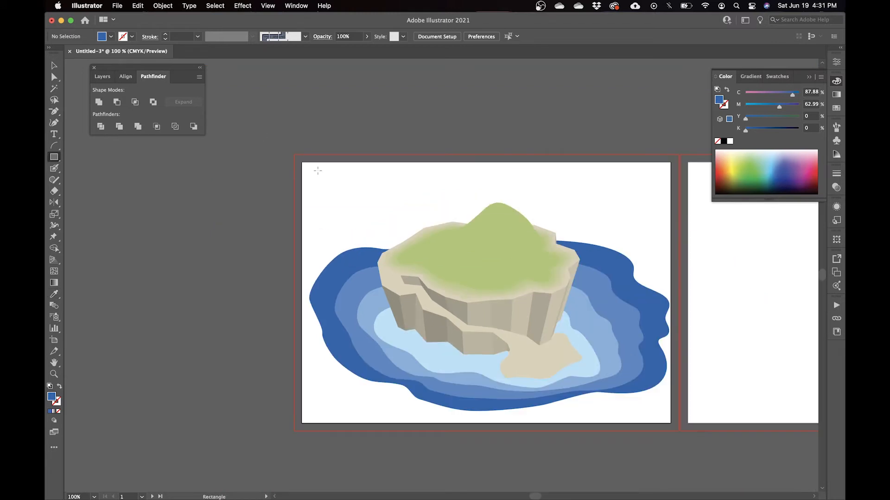
{"action": "scroll", "coordinate": [362, 184], "scroll_direction": "down", "scroll_amount": 2}
{"action": "scroll", "coordinate": [361, 185], "scroll_direction": "right", "scroll_amount": 2}
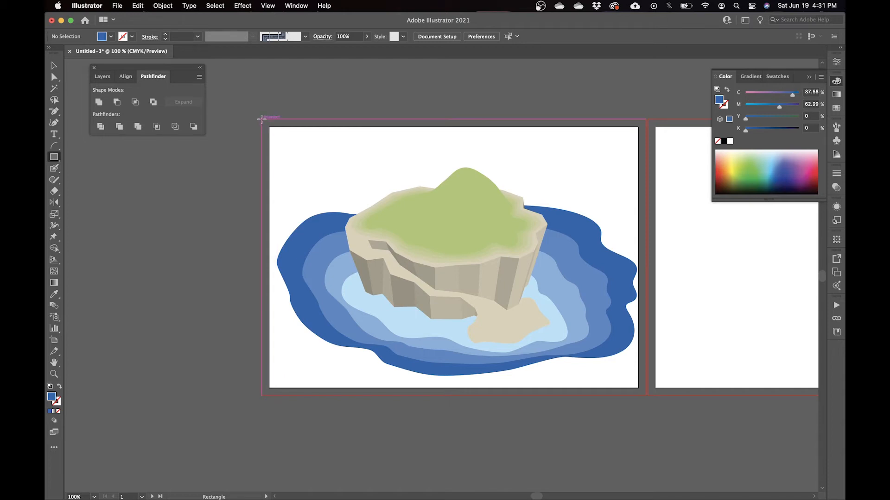
{"action": "left_click_drag", "start_coordinate": [261, 119], "coordinate": [645, 395]}
{"action": "key", "text": "v"}
{"action": "left_click", "coordinate": [556, 432]}
{"action": "key", "text": "super+equal"}
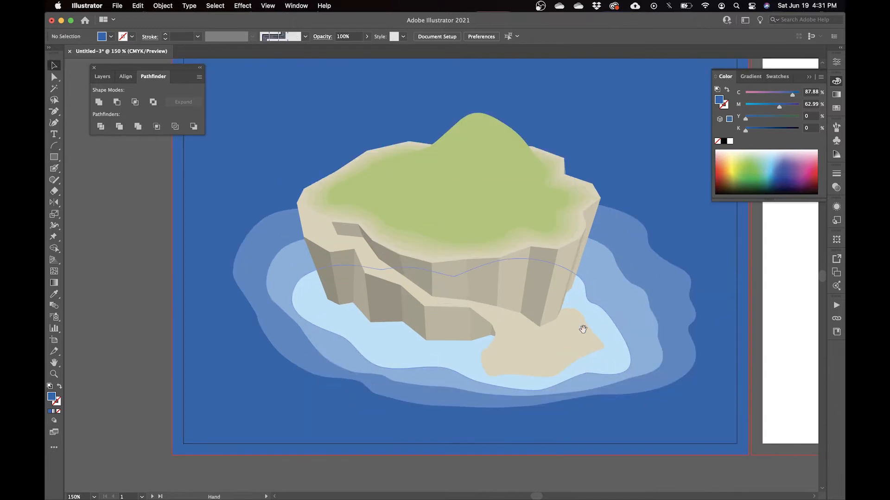
{"action": "left_click_drag", "start_coordinate": [599, 334], "coordinate": [488, 248]}
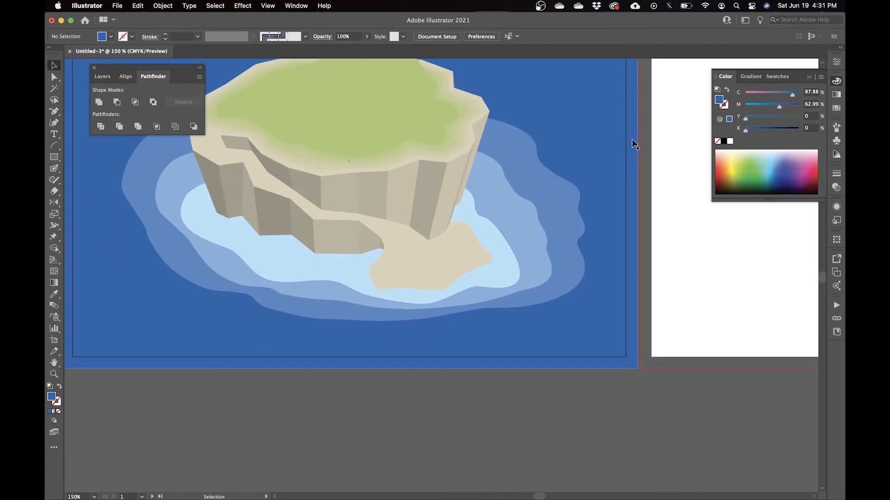
{"action": "scroll", "coordinate": [506, 199], "scroll_direction": "left", "scroll_amount": 10}
{"action": "scroll", "coordinate": [507, 198], "scroll_direction": "up", "scroll_amount": 2}
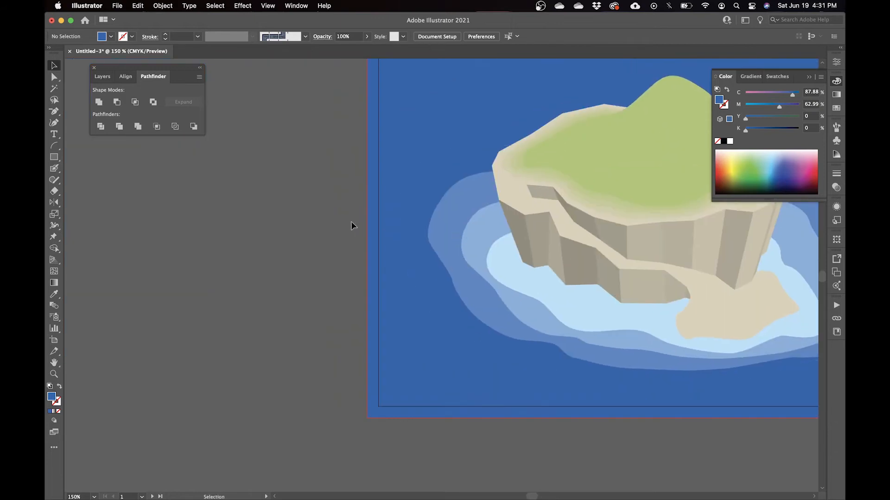
{"action": "scroll", "coordinate": [438, 232], "scroll_direction": "right", "scroll_amount": 11}
{"action": "scroll", "coordinate": [439, 232], "scroll_direction": "up", "scroll_amount": 2}
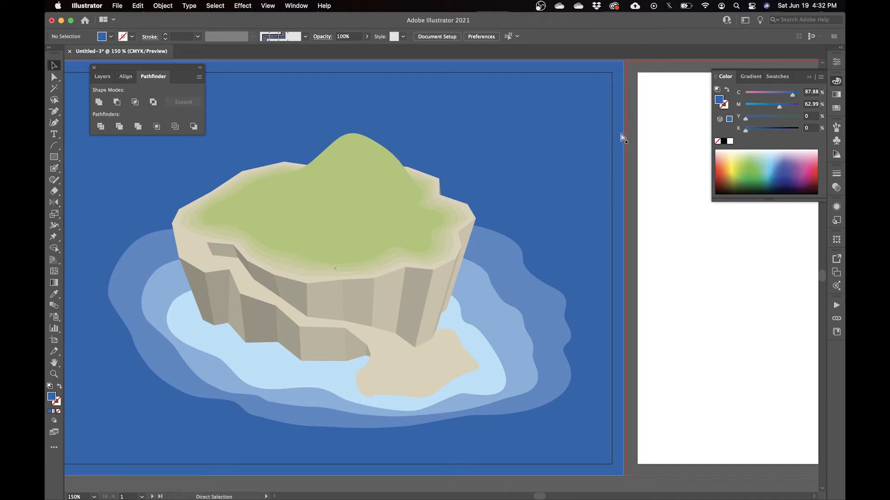
{"action": "key", "text": "super+1"}
{"action": "scroll", "coordinate": [503, 156], "scroll_direction": "left", "scroll_amount": 3}
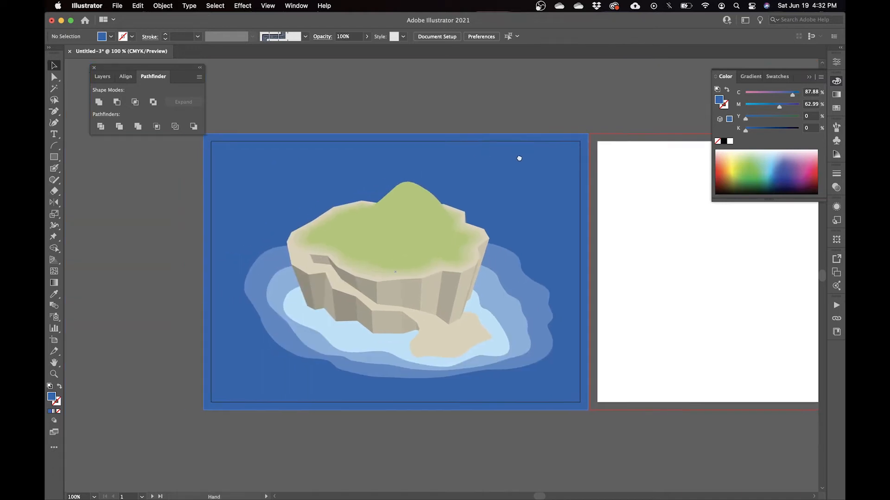
{"action": "scroll", "coordinate": [560, 121], "scroll_direction": "left", "scroll_amount": 3}
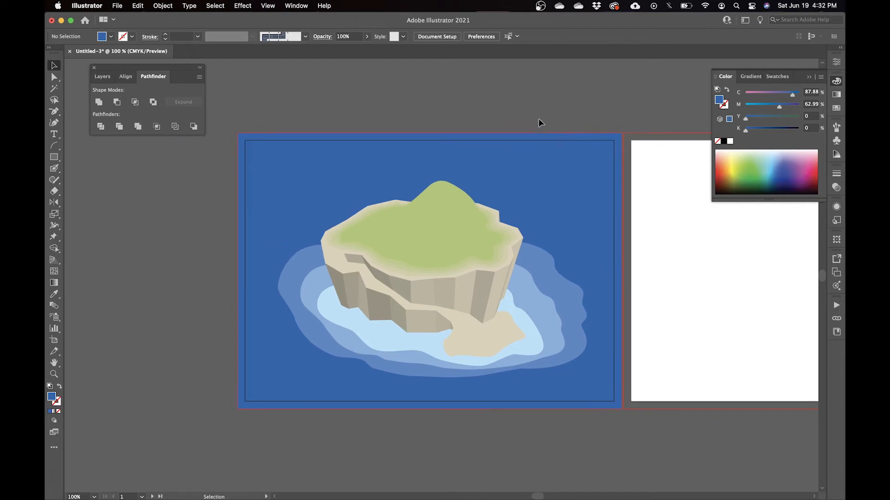
Select only the outermost water shape of the blend and set its fill's magenta to 47%.
{"action": "key", "text": "super+equal"}
{"action": "left_click", "coordinate": [595, 209]}
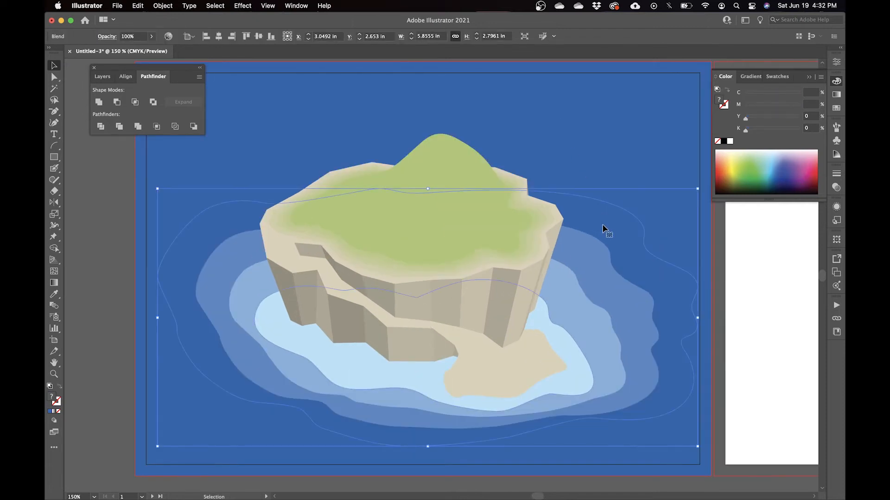
{"action": "key", "text": "a"}
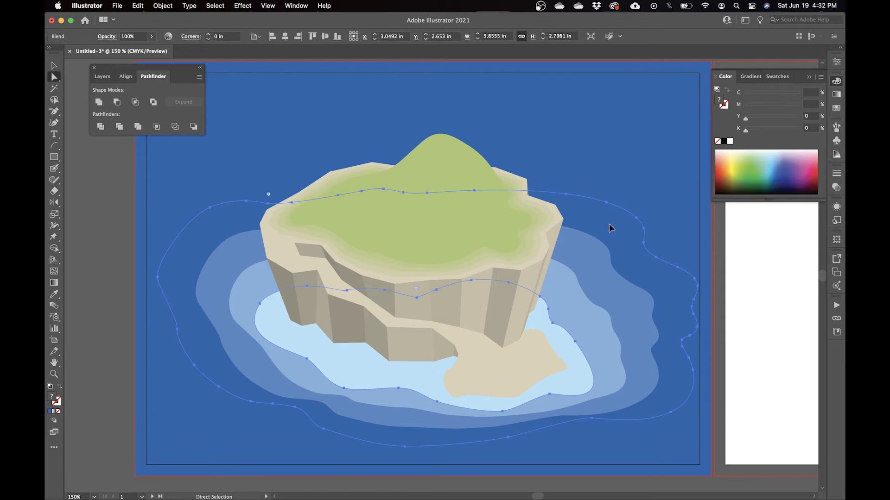
{"action": "left_click", "coordinate": [735, 265]}
{"action": "left_click", "coordinate": [606, 216]}
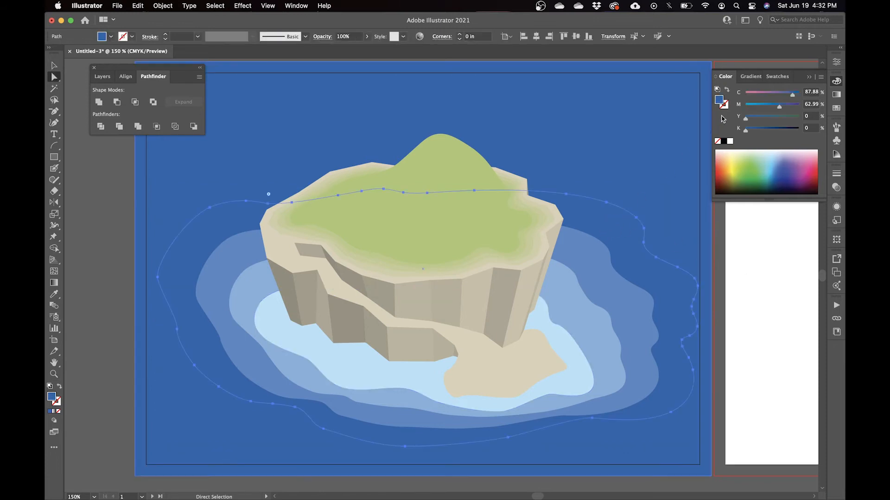
{"action": "left_click_drag", "start_coordinate": [778, 107], "coordinate": [773, 108]}
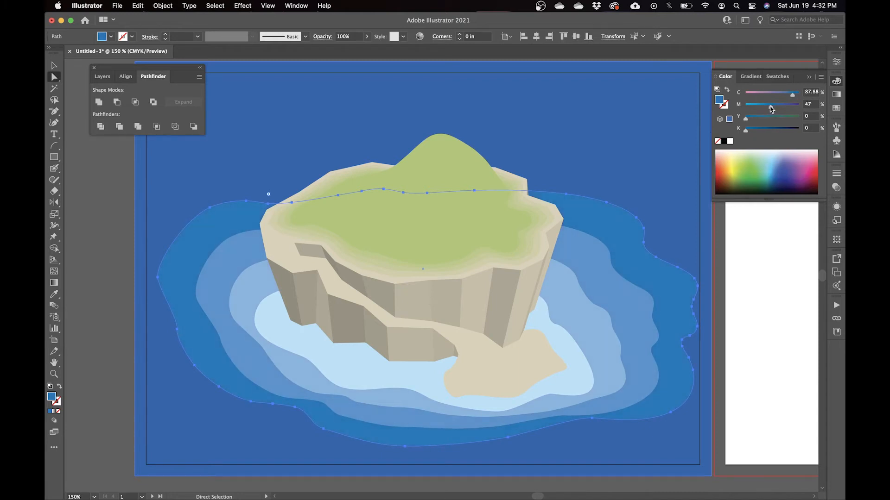
Match the background rectangle's fill to the outermost water shape's blue by sampling it with the Eyedropper, and deselect.
{"action": "key", "text": "v"}
{"action": "left_click", "coordinate": [675, 215]}
{"action": "key", "text": "i"}
{"action": "left_click", "coordinate": [625, 244]}
{"action": "key", "text": "v"}
{"action": "left_click", "coordinate": [760, 299]}
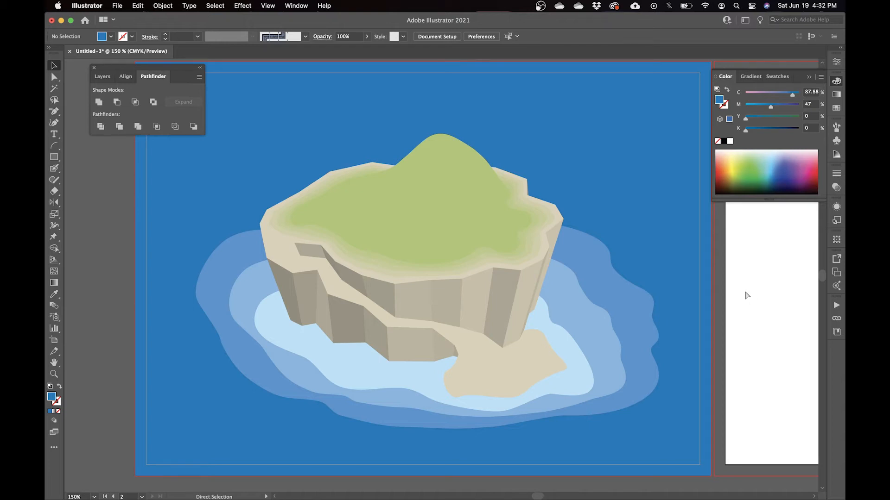
Bring the blank second artboard into view and change the drawing mode from Draw Behind to Draw Normal.
{"action": "key", "text": "super+minus"}
{"action": "scroll", "coordinate": [655, 283], "scroll_direction": "right", "scroll_amount": 10}
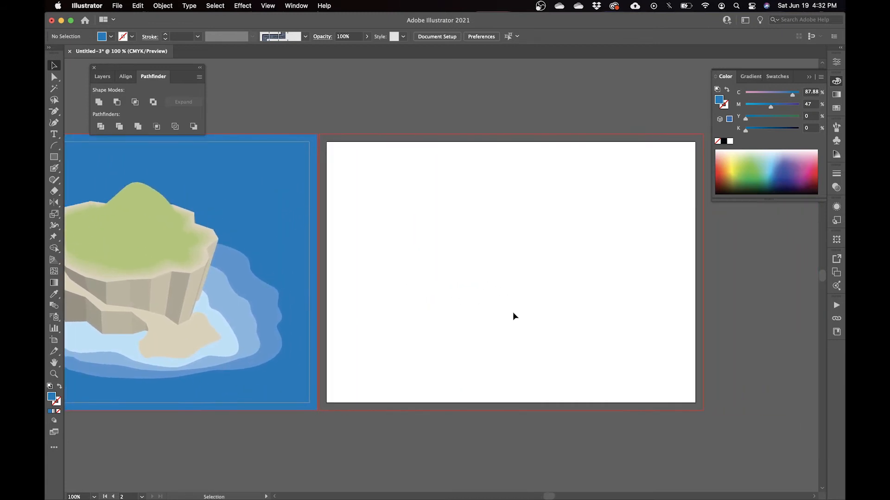
{"action": "key", "text": "super+equal"}
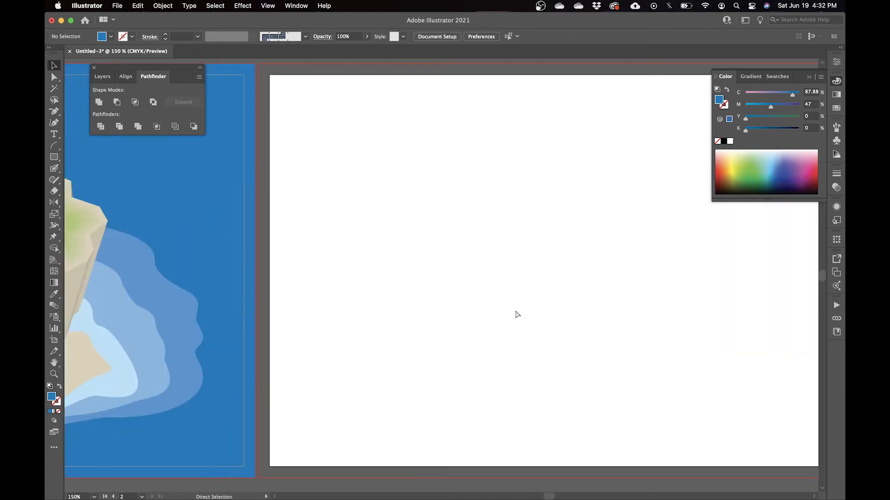
{"action": "left_click_drag", "start_coordinate": [583, 297], "coordinate": [530, 278]}
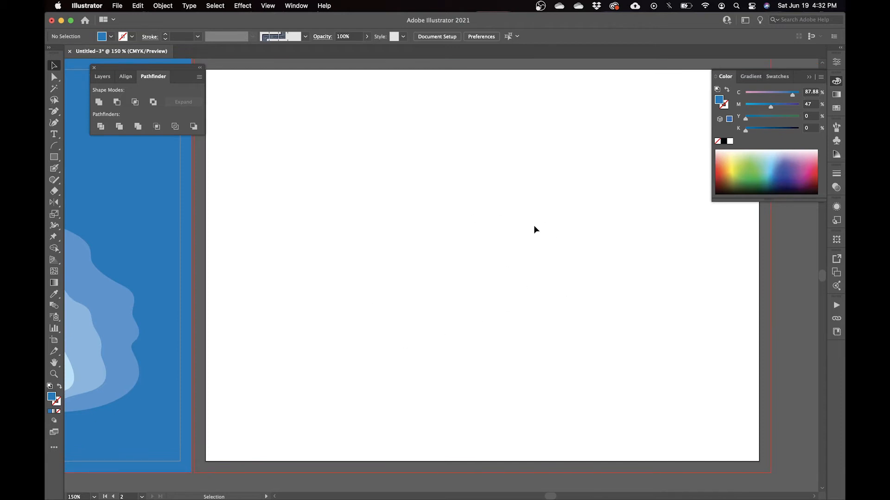
{"action": "scroll", "coordinate": [361, 208], "scroll_direction": "left", "scroll_amount": 10}
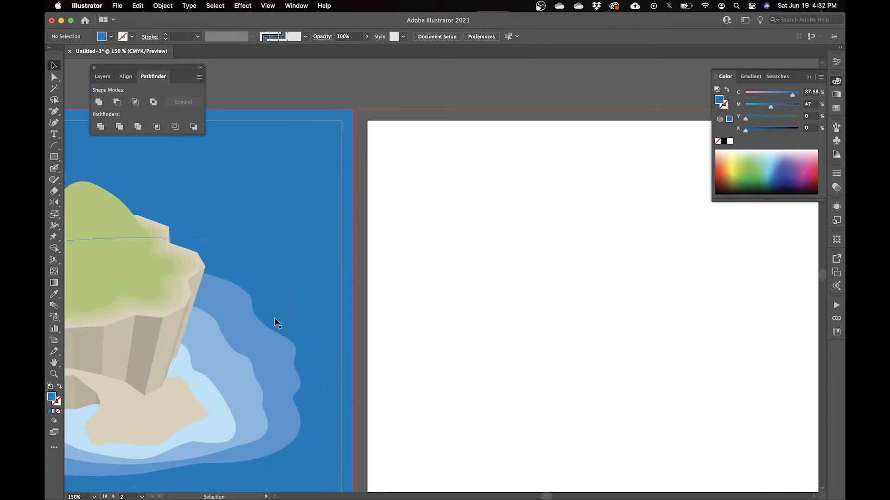
{"action": "scroll", "coordinate": [514, 291], "scroll_direction": "right", "scroll_amount": 5}
{"action": "scroll", "coordinate": [514, 290], "scroll_direction": "down", "scroll_amount": 2}
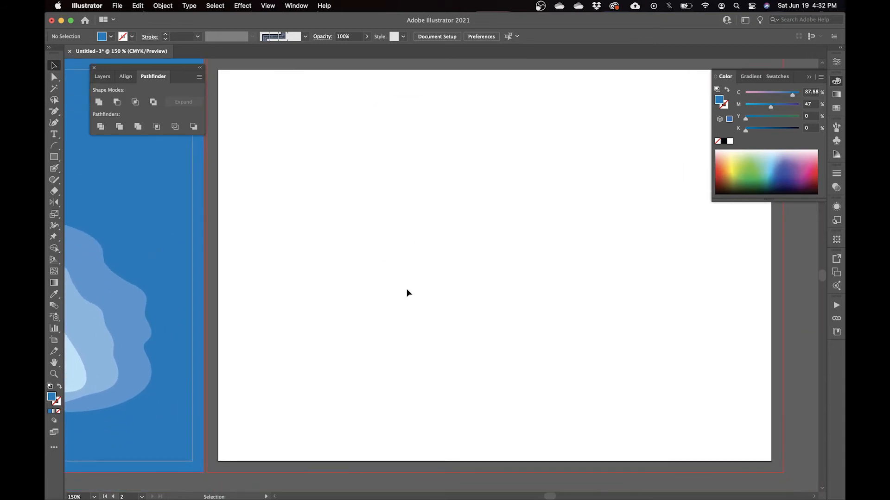
{"action": "left_click", "coordinate": [54, 420]}
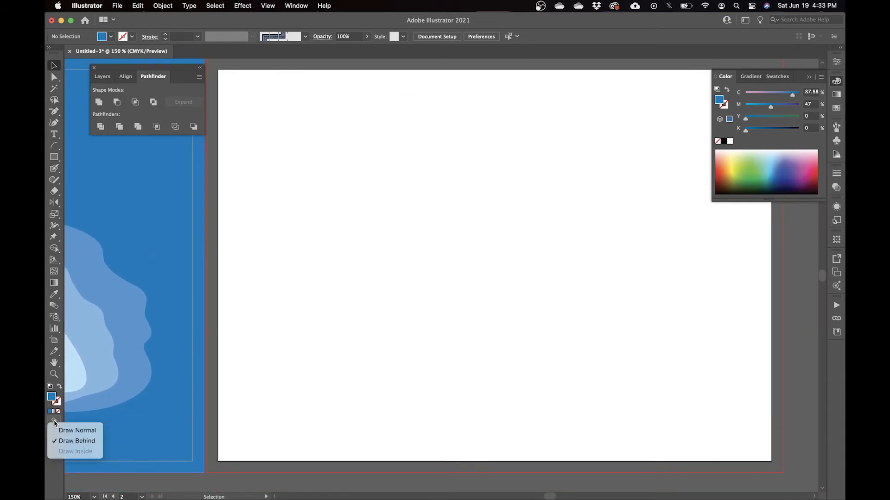
{"action": "left_click", "coordinate": [82, 435]}
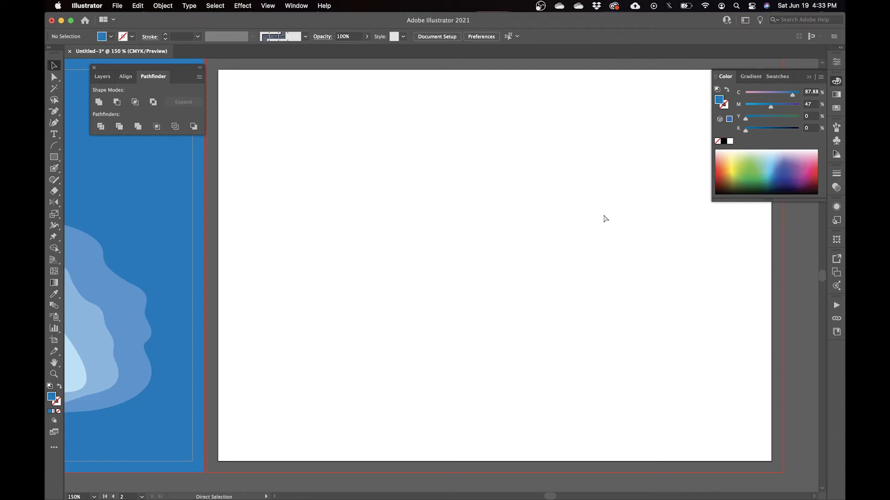
Draw a blue upright rectangle 0.5 in wide and 2 in tall on the second artboard and check its dimensions.
{"action": "key", "text": "super+equal"}
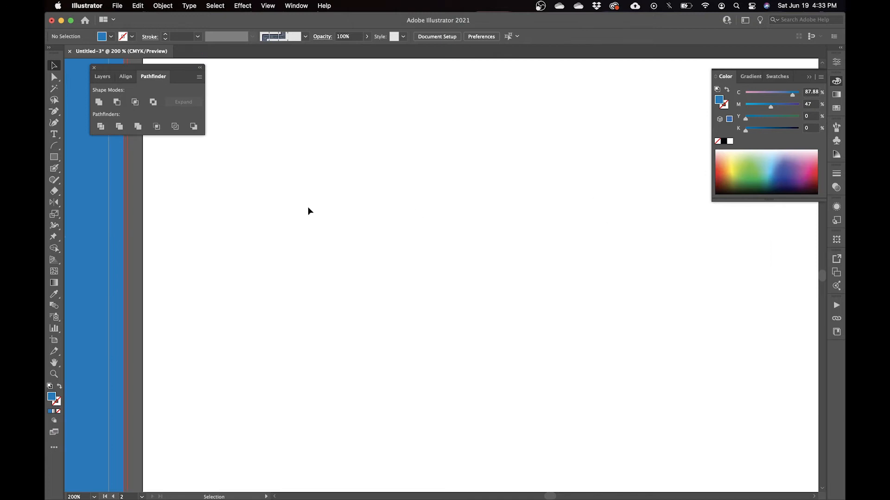
{"action": "left_click", "coordinate": [54, 158]}
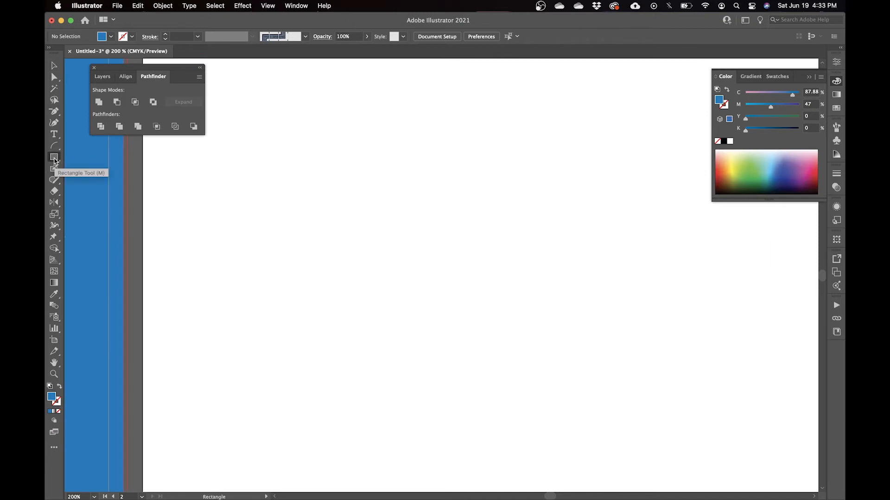
{"action": "left_click_drag", "start_coordinate": [399, 109], "coordinate": [471, 313]}
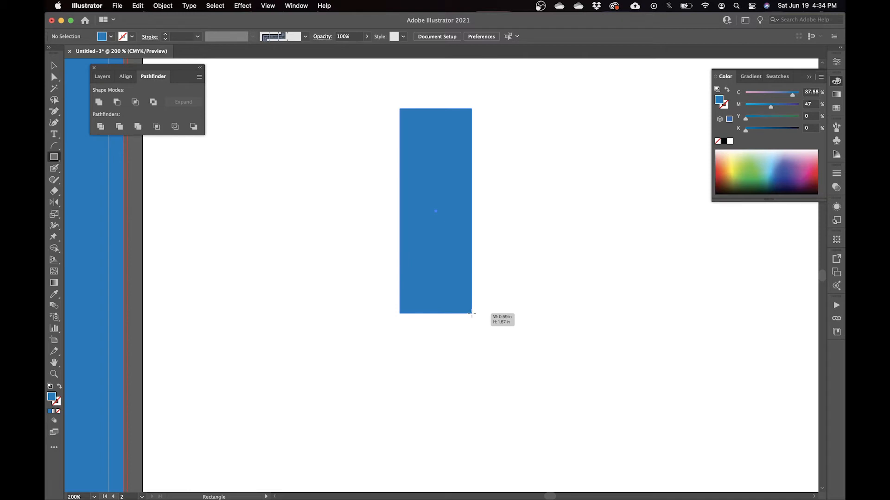
{"action": "left_click_drag", "start_coordinate": [472, 314], "coordinate": [475, 360]}
{"action": "left_click_drag", "start_coordinate": [476, 354], "coordinate": [461, 354]}
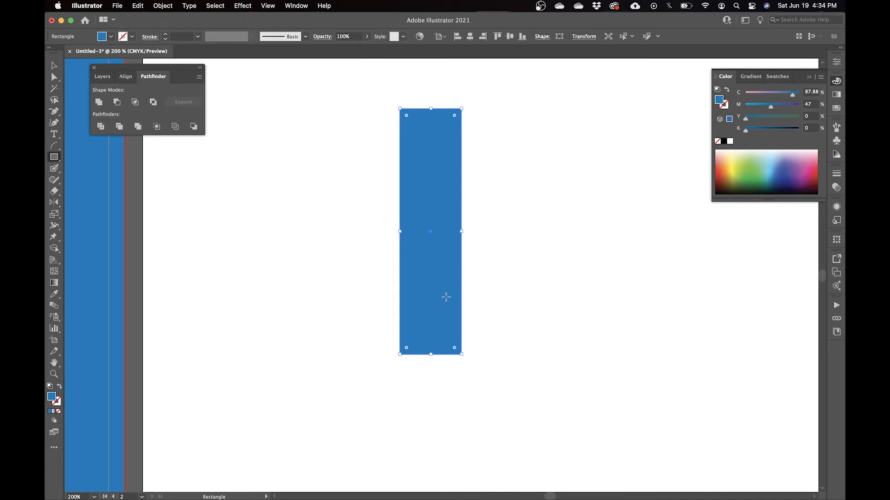
{"action": "key", "text": "v"}
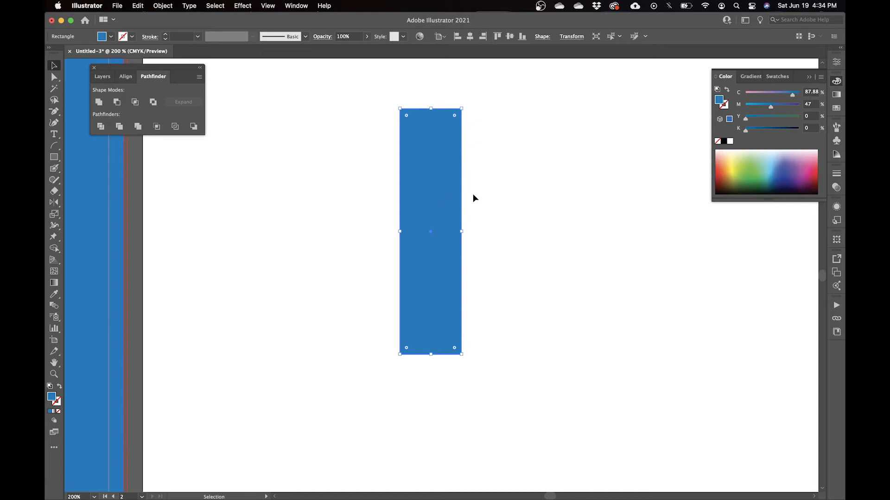
{"action": "left_click", "coordinate": [575, 38]}
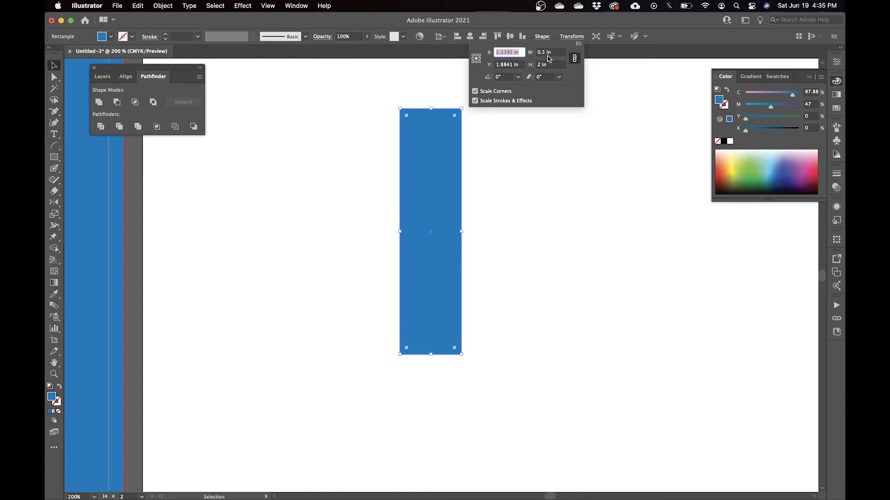
{"action": "left_click", "coordinate": [574, 60]}
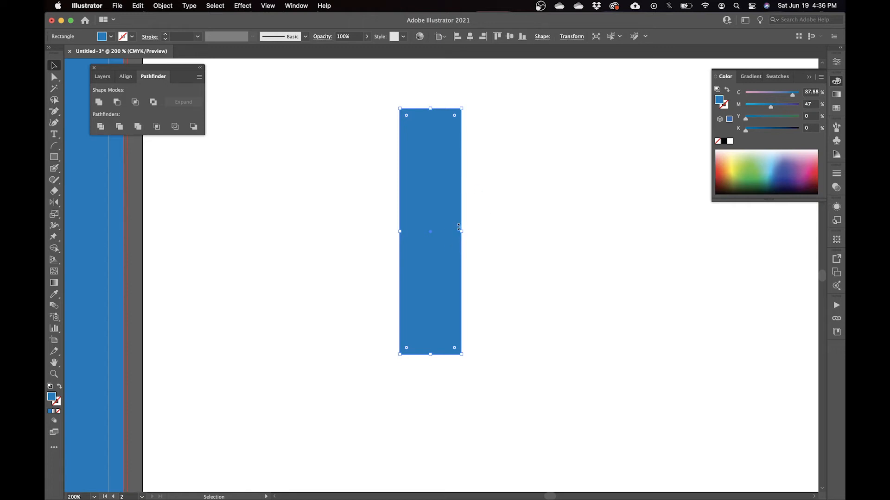
Narrow the rectangle evenly about its centre to about 0.3 in wide and rotate it 45° clockwise.
{"action": "left_click_drag", "start_coordinate": [461, 231], "coordinate": [427, 231]}
{"action": "key", "text": "a"}
{"action": "key", "text": "super+z"}
{"action": "key", "text": "v"}
{"action": "left_click_drag", "start_coordinate": [462, 231], "coordinate": [449, 233]}
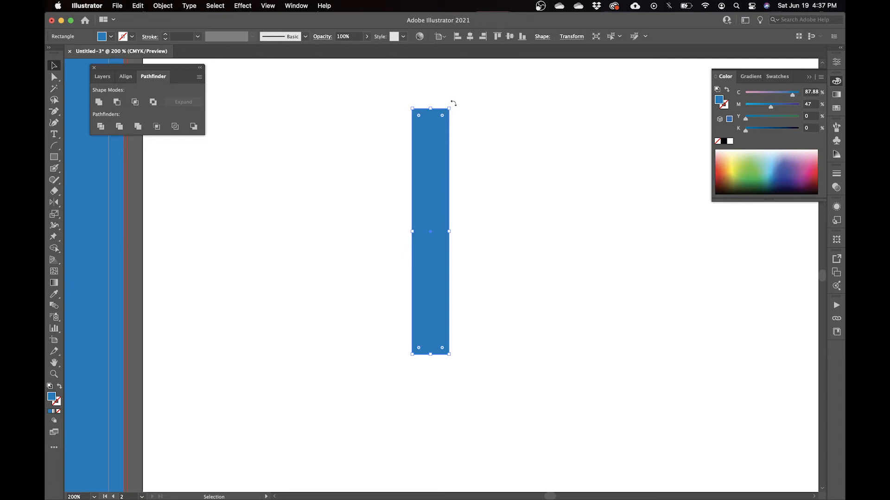
{"action": "left_click_drag", "start_coordinate": [452, 104], "coordinate": [515, 144]}
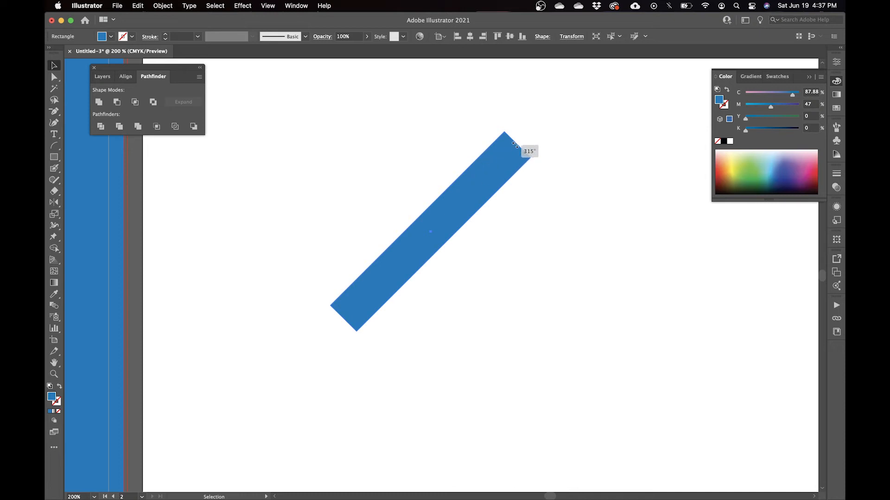
{"action": "left_click_drag", "start_coordinate": [514, 144], "coordinate": [515, 146]}
Round all corners of the slanted rectangle to the maximum 0.15 in radius so both ends become semicircles.
{"action": "key", "text": "super+equal"}
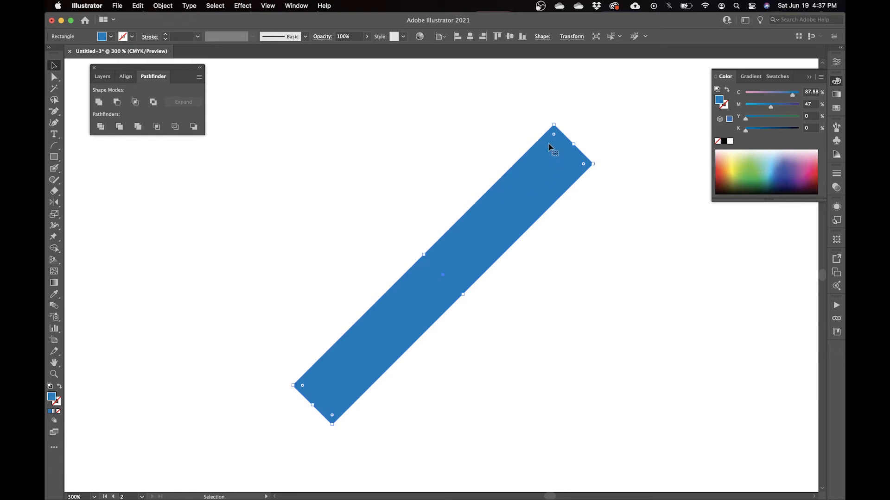
{"action": "mouse_move", "coordinate": [552, 137]}
{"action": "left_mouse_down"}
{"action": "mouse_move", "coordinate": [543, 170]}
{"action": "mouse_move", "coordinate": [553, 143]}
{"action": "left_mouse_up"}
{"action": "key", "text": "super+z"}
{"action": "left_click_drag", "start_coordinate": [553, 134], "coordinate": [550, 177]}
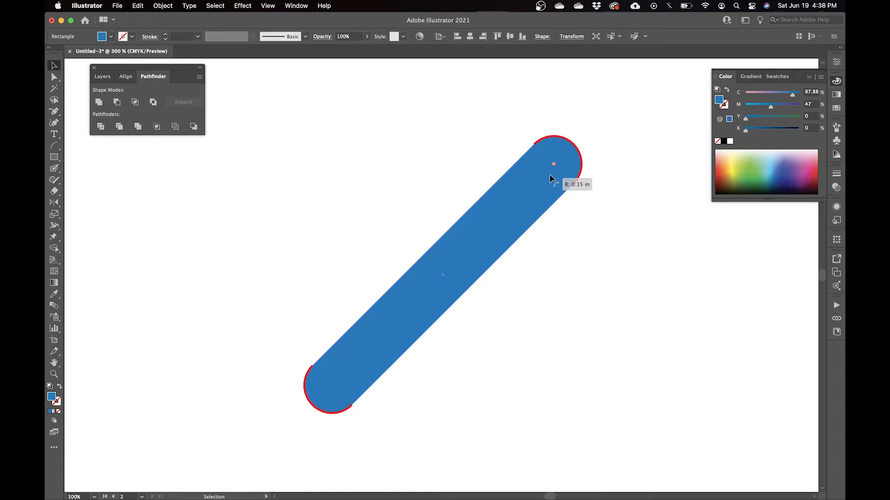
{"action": "left_click_drag", "start_coordinate": [551, 178], "coordinate": [550, 179]}
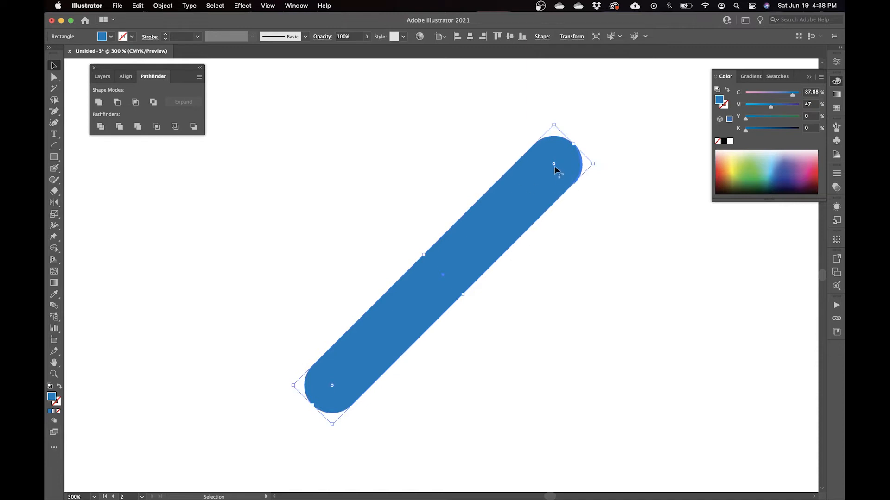
Show the slanted rectangle's full transform options, link its four corner radii and set them all to 0.125 in.
{"action": "left_click", "coordinate": [836, 64]}
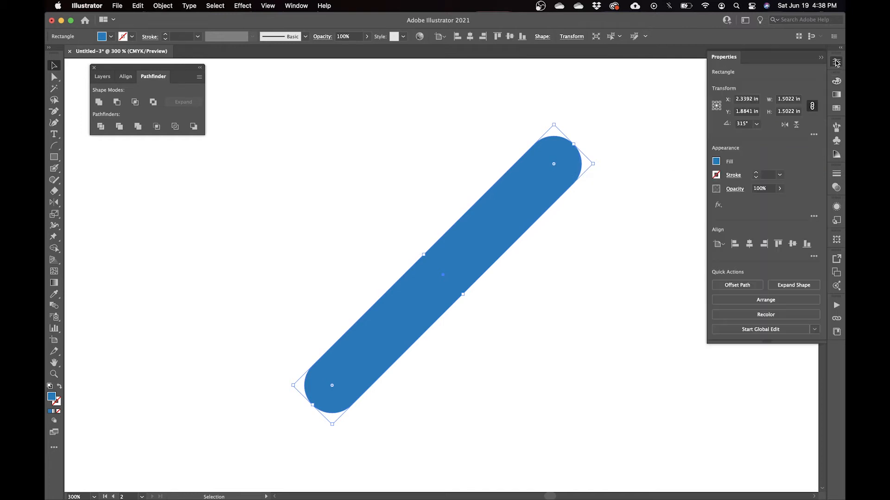
{"action": "left_click", "coordinate": [295, 6]}
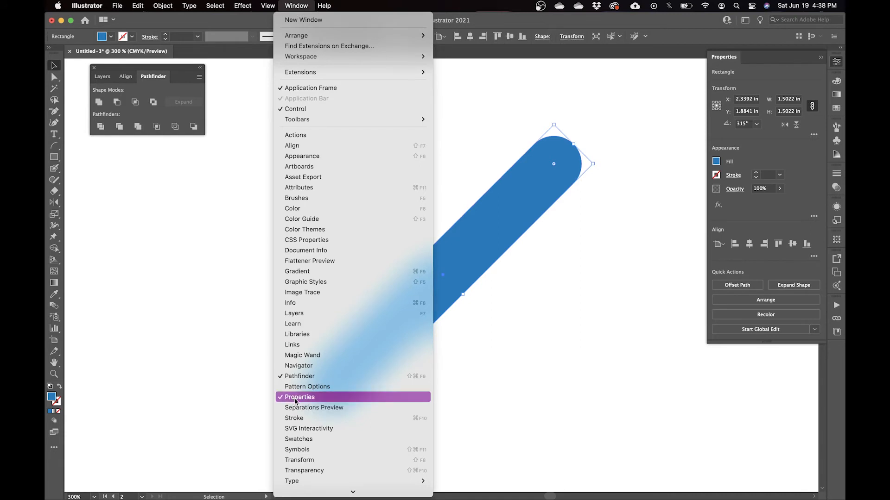
{"action": "left_click", "coordinate": [814, 136]}
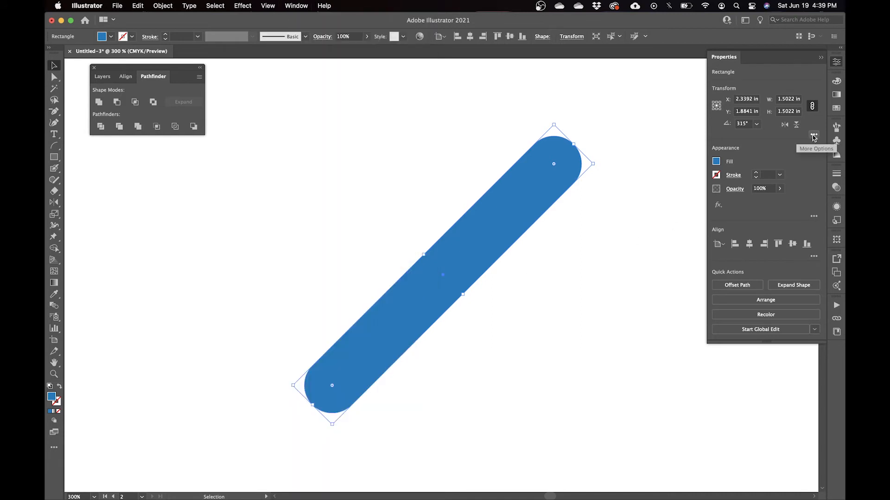
{"action": "left_click", "coordinate": [814, 136]}
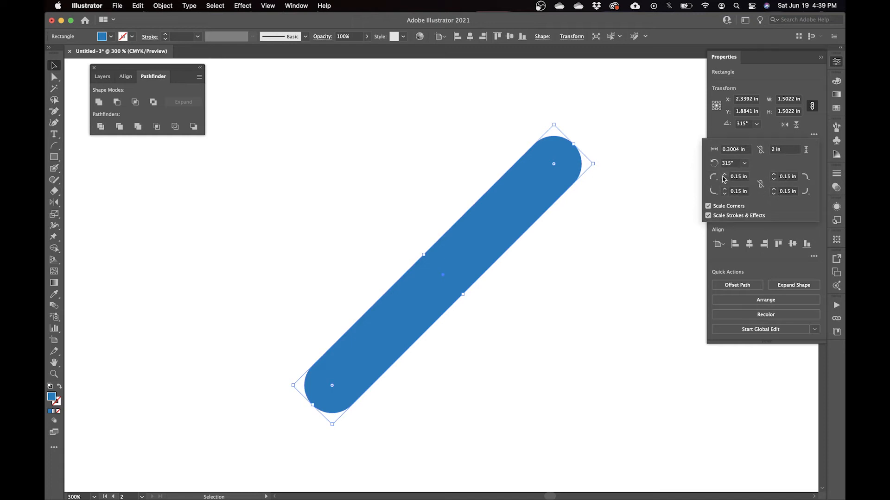
{"action": "left_click", "coordinate": [759, 184]}
{"action": "left_click", "coordinate": [724, 181]}
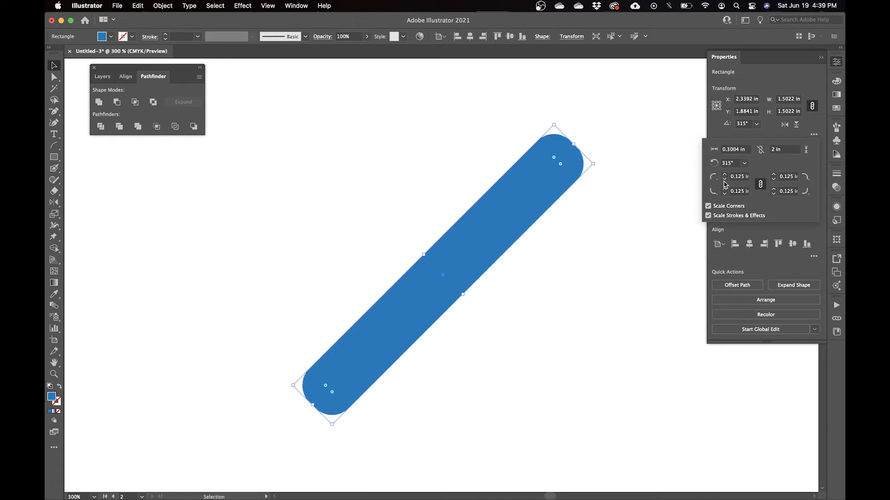
{"action": "left_click", "coordinate": [724, 181]}
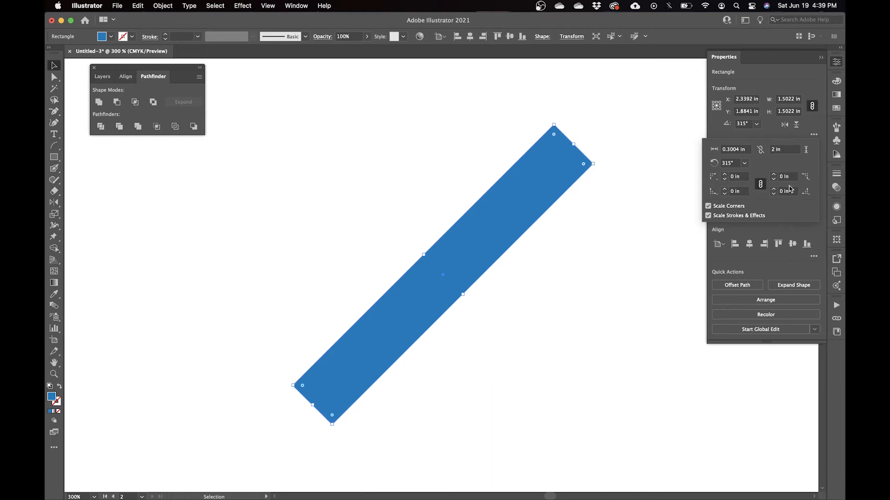
{"action": "left_click", "coordinate": [724, 176]}
Try the inverted round corner type on one corner of the slanted rectangle, restore the round type and deselect the shape.
{"action": "left_click", "coordinate": [805, 191]}
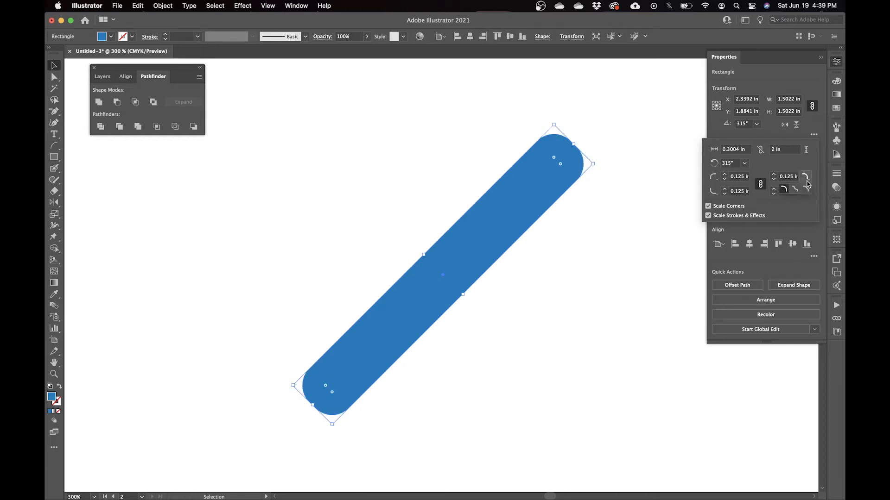
{"action": "left_click", "coordinate": [795, 190]}
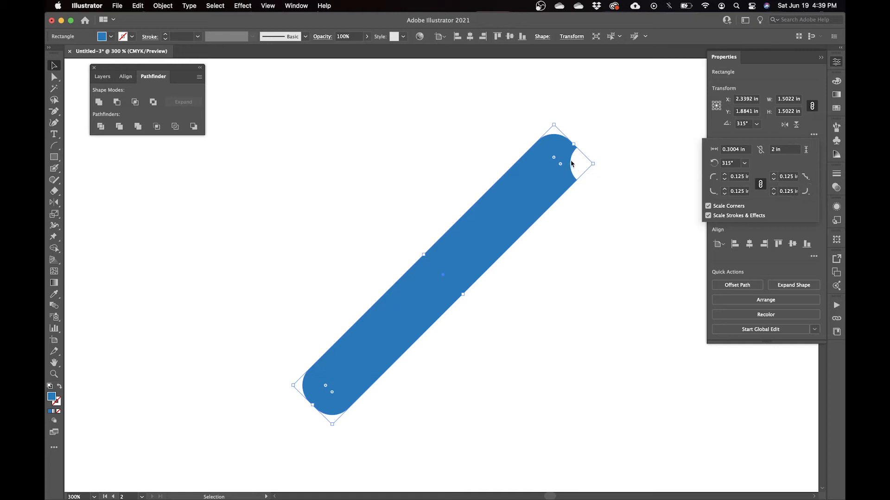
{"action": "left_click", "coordinate": [807, 177]}
{"action": "left_click", "coordinate": [806, 190]}
{"action": "left_click", "coordinate": [806, 177]}
{"action": "left_click", "coordinate": [784, 190]}
{"action": "left_click", "coordinate": [805, 192]}
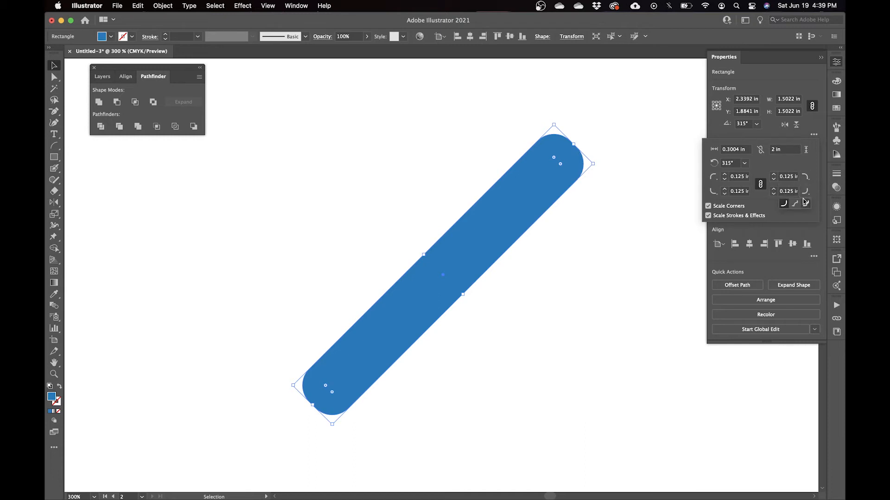
{"action": "left_click", "coordinate": [806, 193]}
{"action": "left_click", "coordinate": [624, 212]}
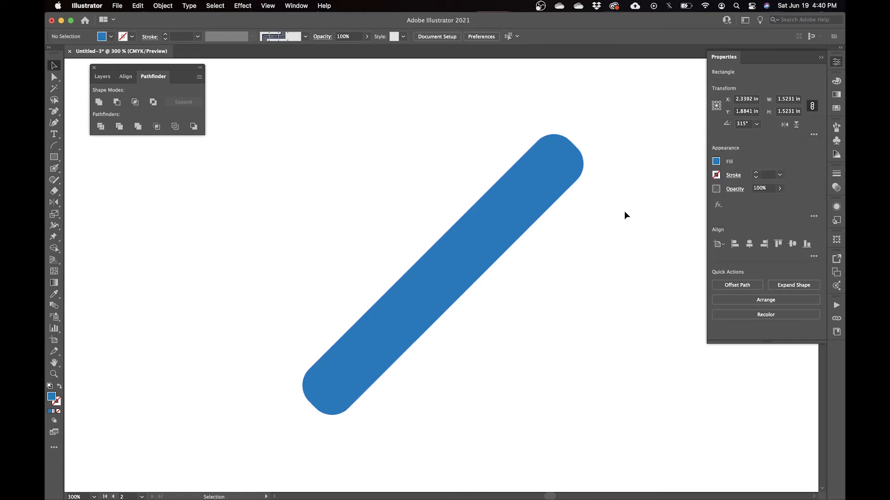
Square off only the topmost corner of the slanted rectangle by setting its corner radius to 0 in.
{"action": "left_click", "coordinate": [527, 189]}
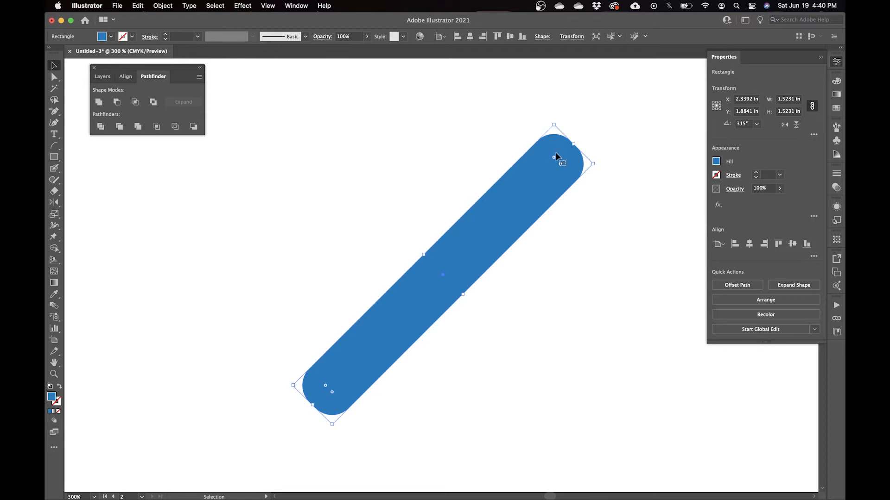
{"action": "key", "text": "a"}
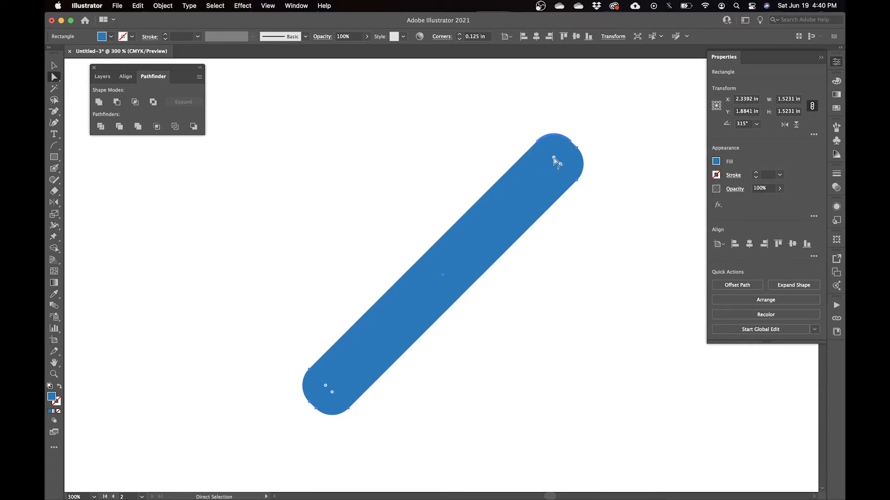
{"action": "double_click", "coordinate": [553, 160]}
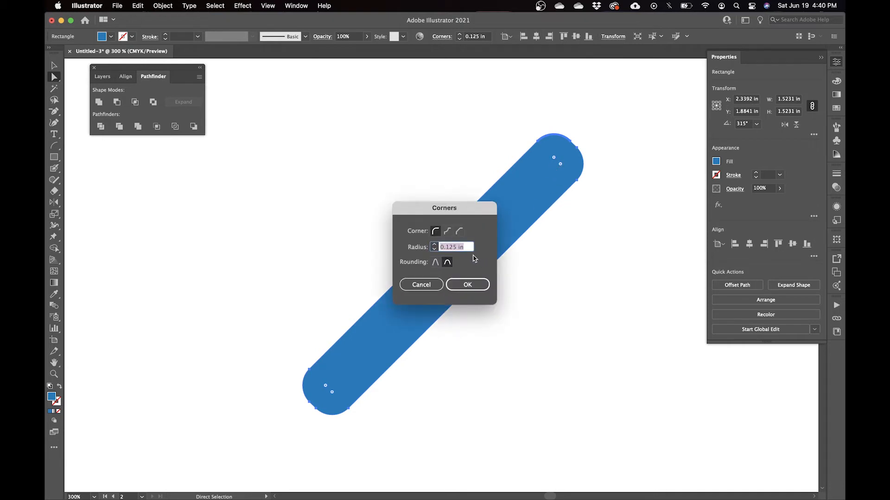
{"action": "left_click", "coordinate": [434, 249]}
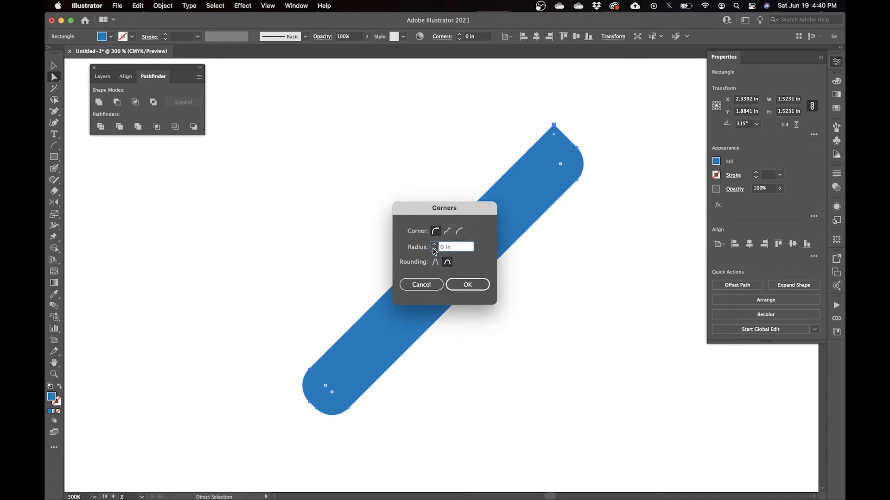
{"action": "left_click", "coordinate": [434, 246]}
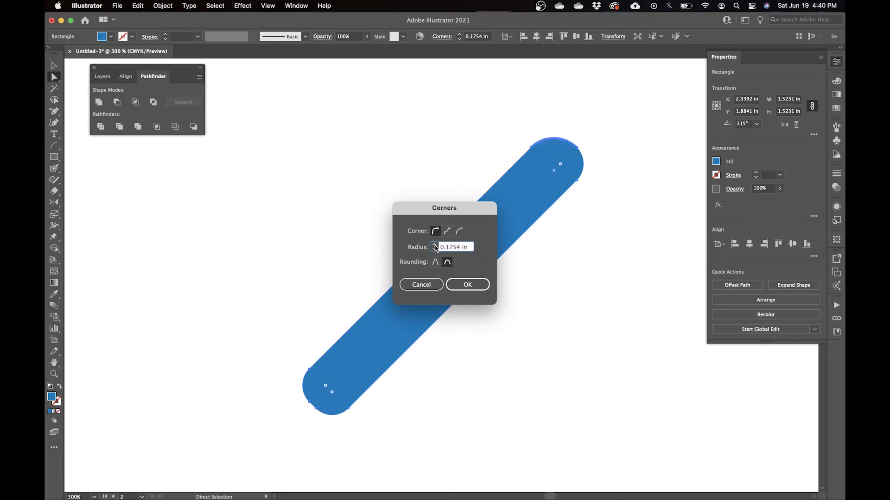
{"action": "left_click", "coordinate": [436, 250]}
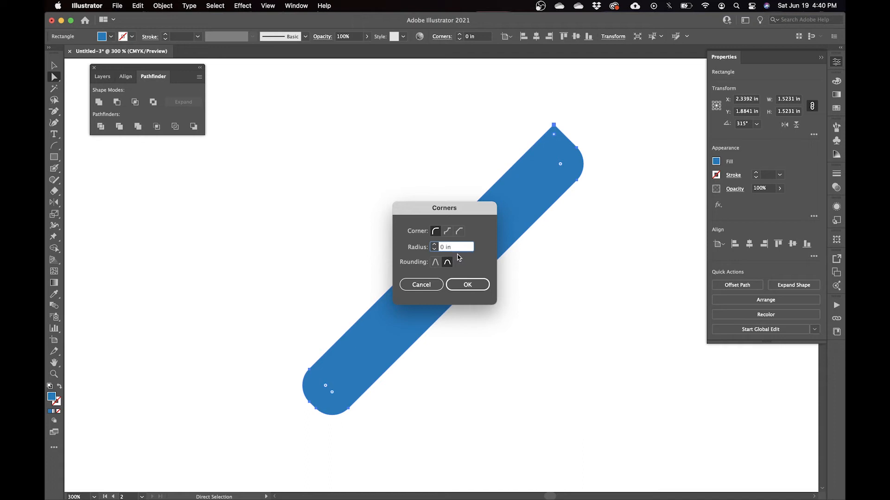
{"action": "left_click", "coordinate": [464, 287]}
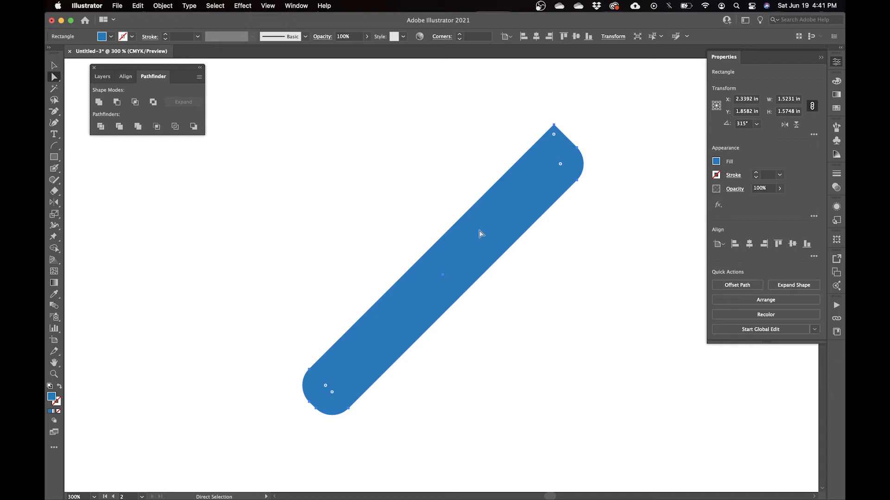
Square off the diagonally opposite, lowest corner of the slanted rectangle and reselect the whole shape.
{"action": "left_click", "coordinate": [332, 394]}
{"action": "left_click_drag", "start_coordinate": [332, 394], "coordinate": [343, 453]}
{"action": "key", "text": "v"}
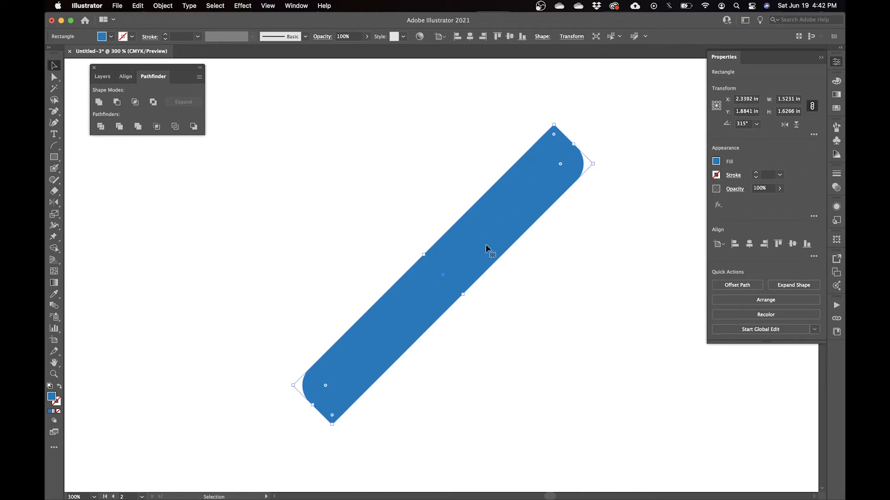
Fill the slanted bar with a dark red swatch.
{"action": "left_click", "coordinate": [716, 161]}
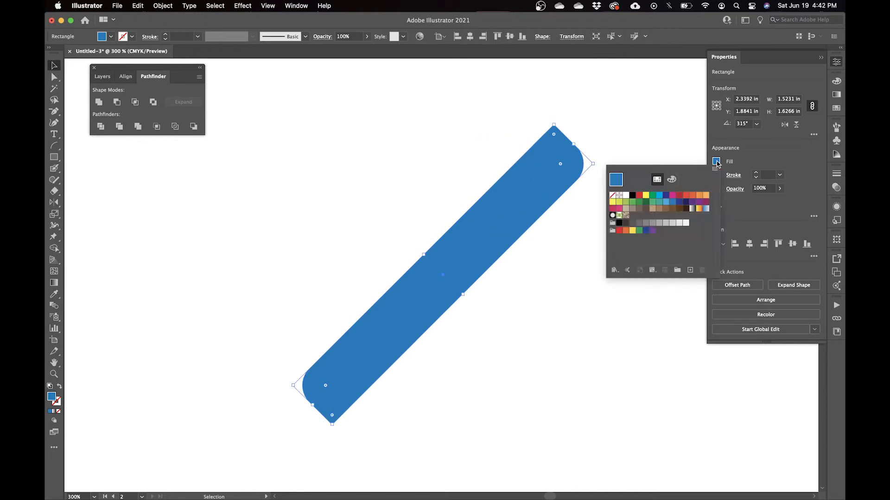
{"action": "left_click", "coordinate": [678, 195]}
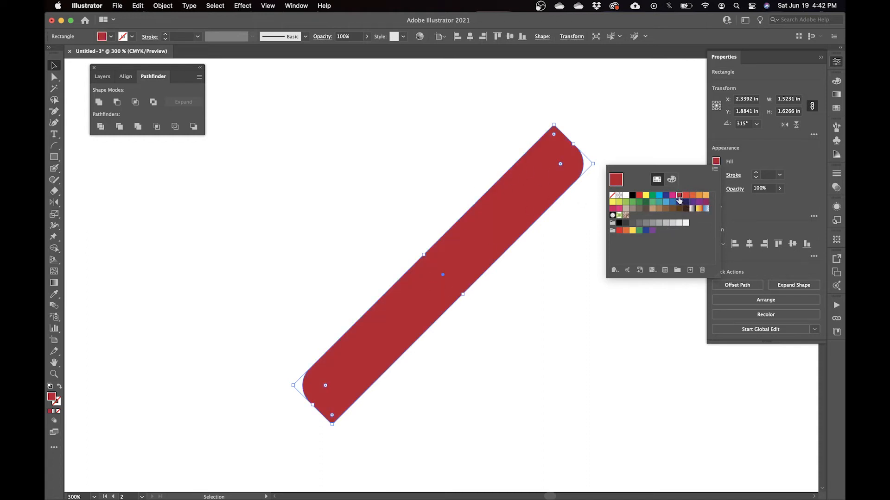
{"action": "left_click", "coordinate": [732, 153]}
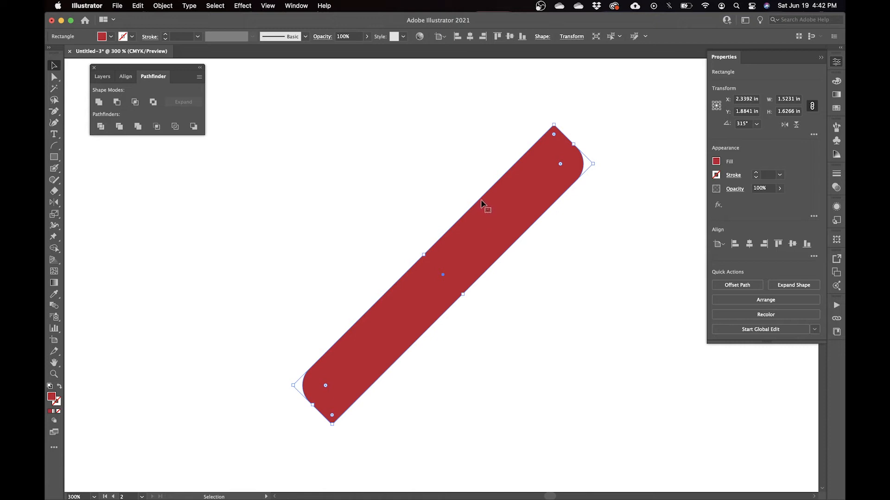
Try duplicating the dark red bar to its upper left and undo the copy.
{"action": "key", "text": "a"}
{"action": "key", "text": "v"}
{"action": "left_click_drag", "start_coordinate": [507, 236], "coordinate": [399, 182], "text": "alt"}
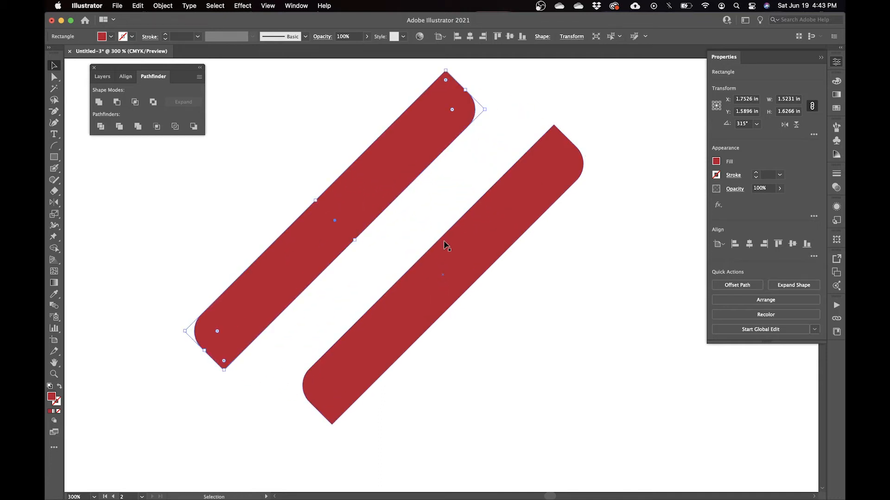
{"action": "key", "text": "super+z"}
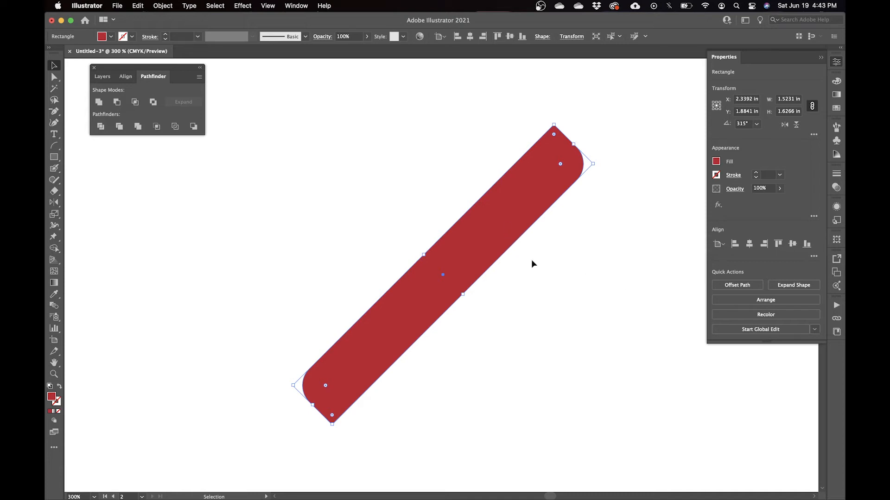
Paste a copy of the dark red bar in place and rotate it 90° to form an X.
{"action": "right_click", "coordinate": [491, 229]}
{"action": "mouse_move", "coordinate": [558, 404]}
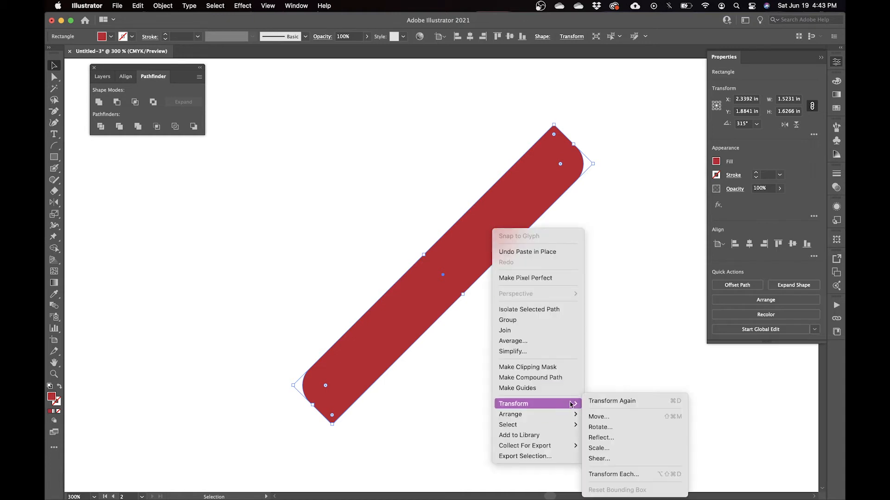
{"action": "left_click", "coordinate": [609, 429]}
{"action": "left_click", "coordinate": [593, 263]}
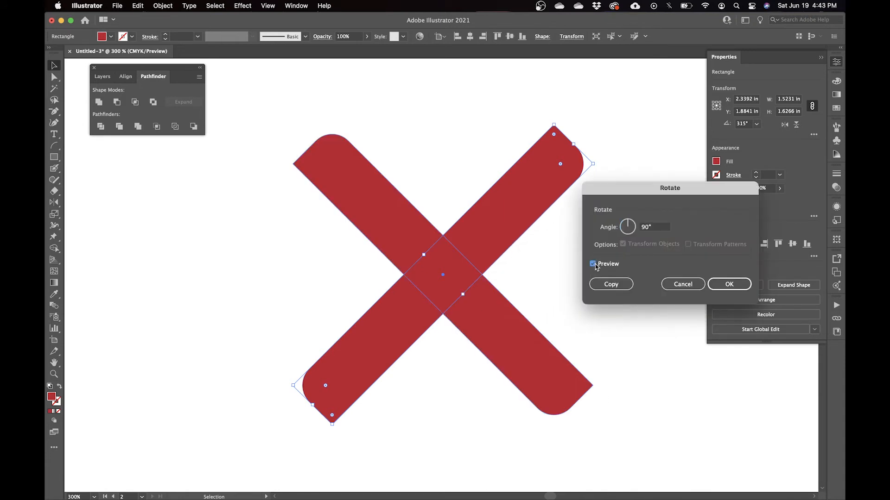
{"action": "left_click", "coordinate": [729, 284]}
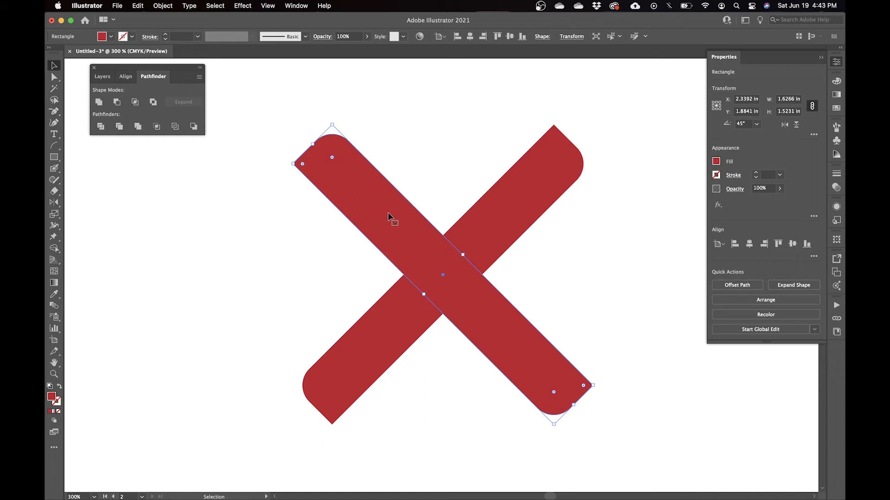
Fill the front bar of the X with a brighter red swatch and deselect it.
{"action": "left_click", "coordinate": [715, 163]}
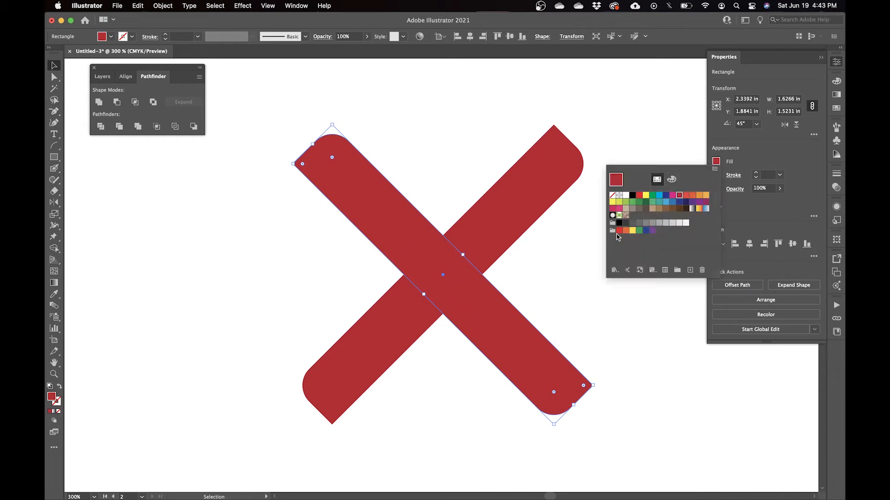
{"action": "left_click", "coordinate": [618, 231]}
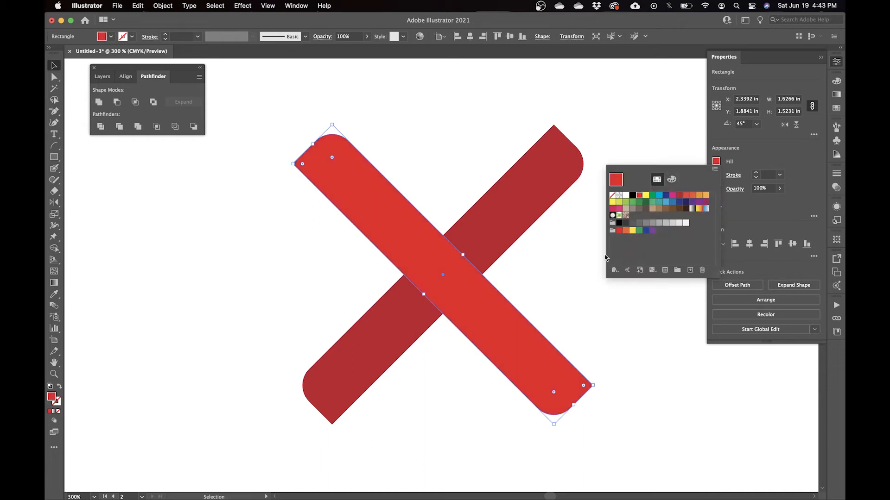
{"action": "left_click", "coordinate": [571, 270]}
{"action": "left_click", "coordinate": [577, 276]}
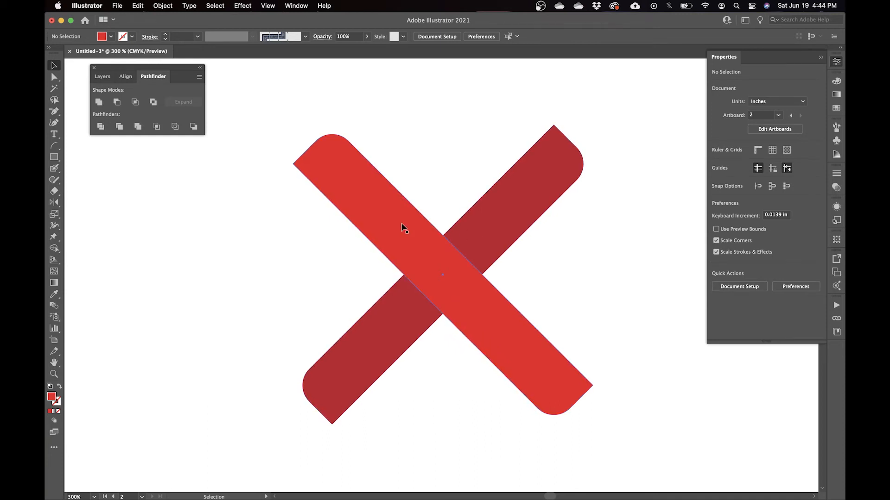
Group the two crossed red bars into a single X and check that they select together.
{"action": "left_click_drag", "start_coordinate": [252, 98], "coordinate": [613, 408]}
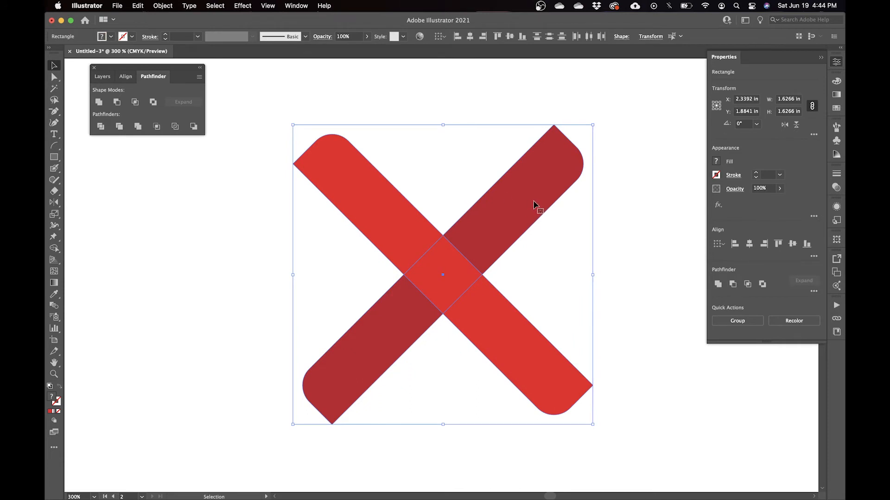
{"action": "key", "text": "super+g"}
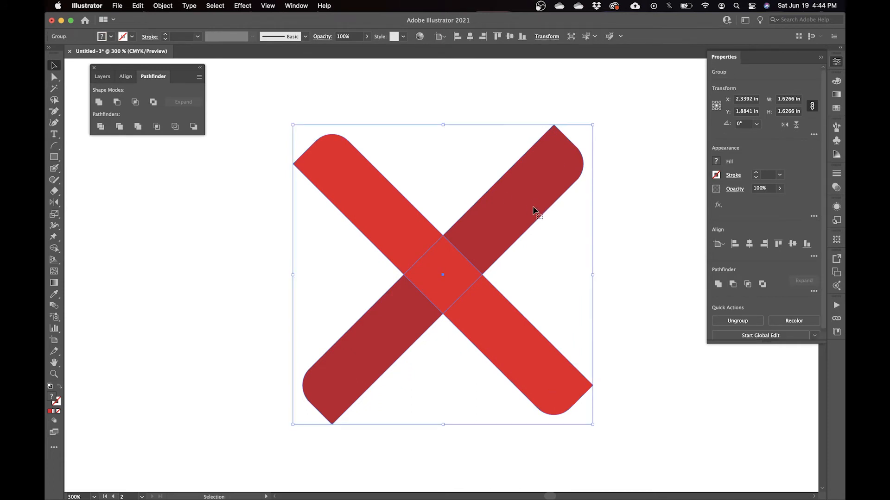
{"action": "left_click", "coordinate": [594, 216]}
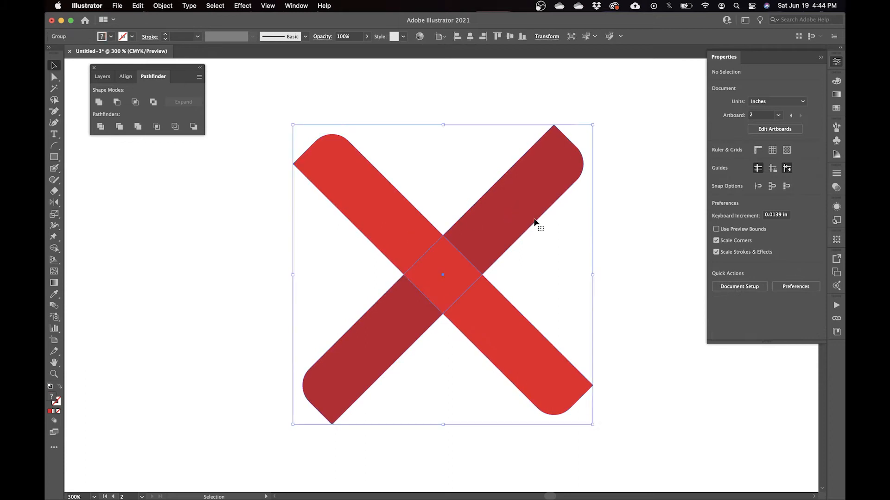
{"action": "left_click", "coordinate": [392, 214]}
{"action": "left_click", "coordinate": [444, 131]}
{"action": "left_click", "coordinate": [427, 312]}
{"action": "left_click", "coordinate": [508, 287]}
{"action": "left_click", "coordinate": [487, 307]}
{"action": "left_click", "coordinate": [567, 277]}
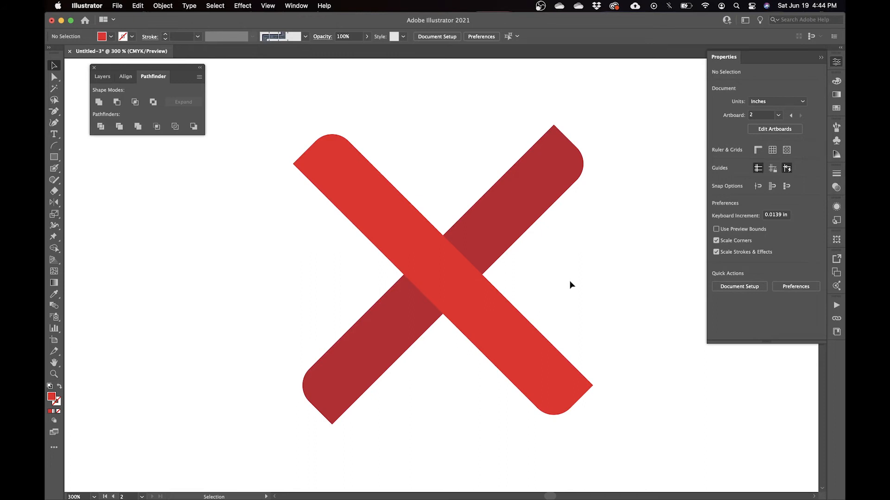
Shrink the X proportionally to a little over half its size and place it near the second artboard's upper-left corner.
{"action": "key", "text": "super+minus"}
{"action": "key", "text": "super+minus"}
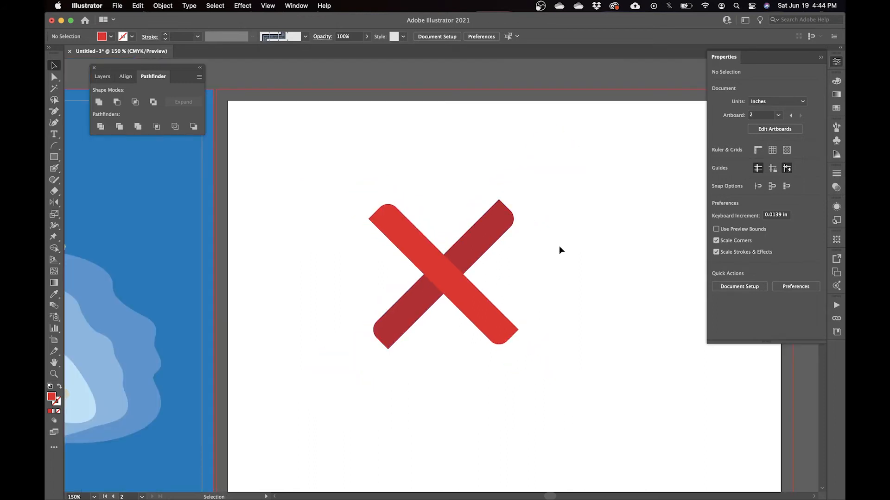
{"action": "left_click_drag", "start_coordinate": [452, 278], "coordinate": [328, 186]}
{"action": "left_click_drag", "start_coordinate": [391, 257], "coordinate": [369, 230]}
{"action": "left_click", "coordinate": [408, 223]}
{"action": "left_click_drag", "start_coordinate": [315, 185], "coordinate": [289, 159]}
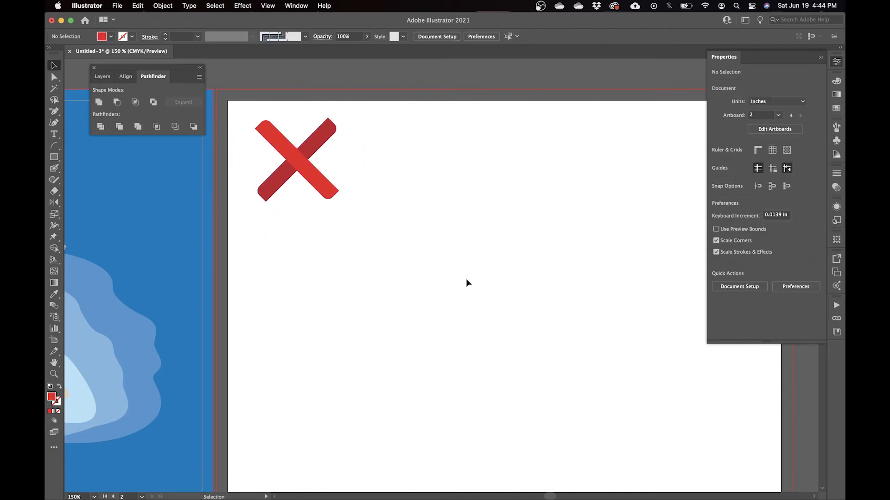
Create a red rectangle 0.2 in wide and 1.5 in high on the second artboard beside the X.
{"action": "key", "text": "super+equal"}
{"action": "key", "text": "super+equal"}
{"action": "left_click_drag", "start_coordinate": [468, 234], "coordinate": [386, 245]}
{"action": "key", "text": "m"}
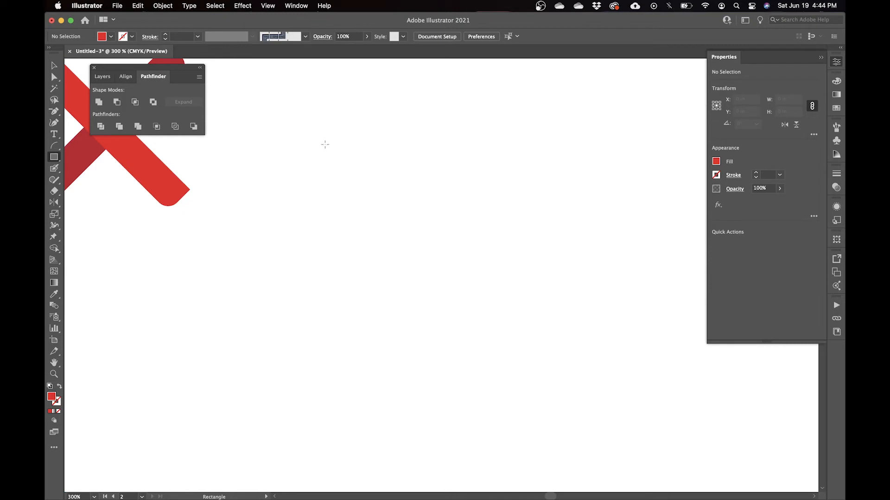
{"action": "left_click", "coordinate": [342, 147]}
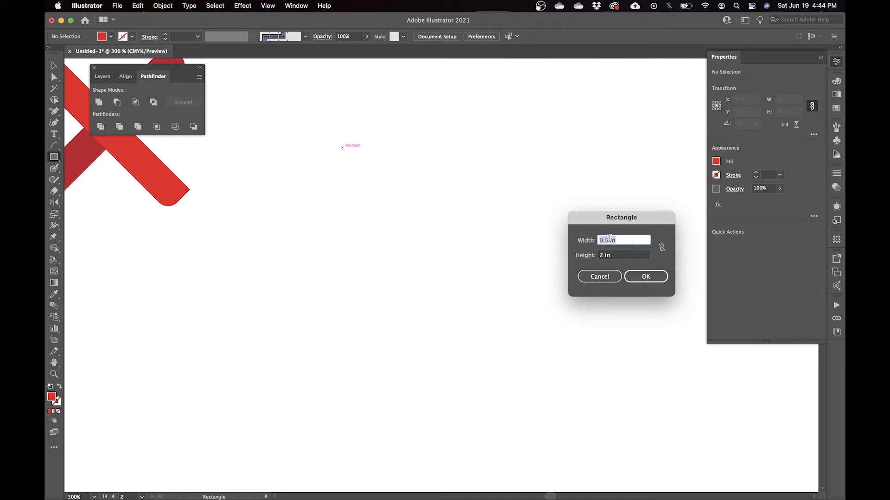
{"action": "key", "text": "BackSpace"}
{"action": "key", "text": "Tab"}
{"action": "type", "text": "1.5"}
{"action": "left_click", "coordinate": [632, 244]}
{"action": "left_click", "coordinate": [644, 278]}
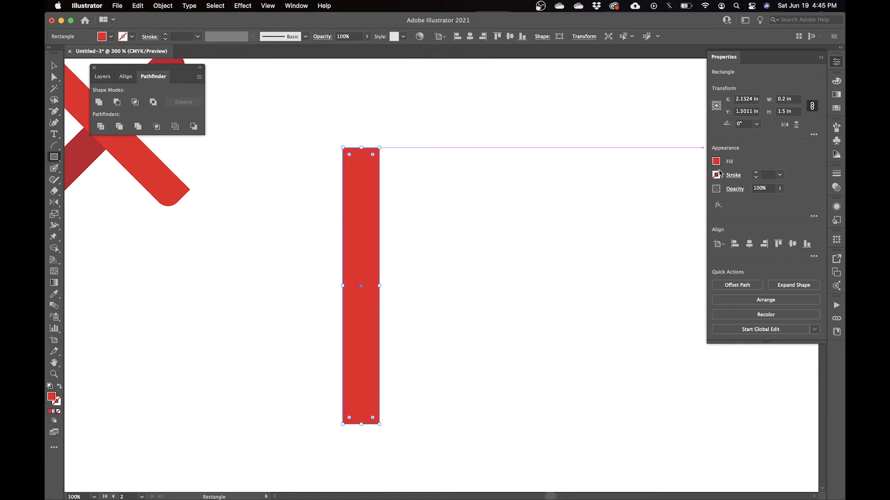
Resize the red rectangle to 0.1 in wide by 1 in high with proportions unlinked, and relink them.
{"action": "left_click", "coordinate": [812, 106]}
{"action": "left_click", "coordinate": [784, 99]}
{"action": "key", "text": "BackSpace"}
{"action": "type", "text": "1"}
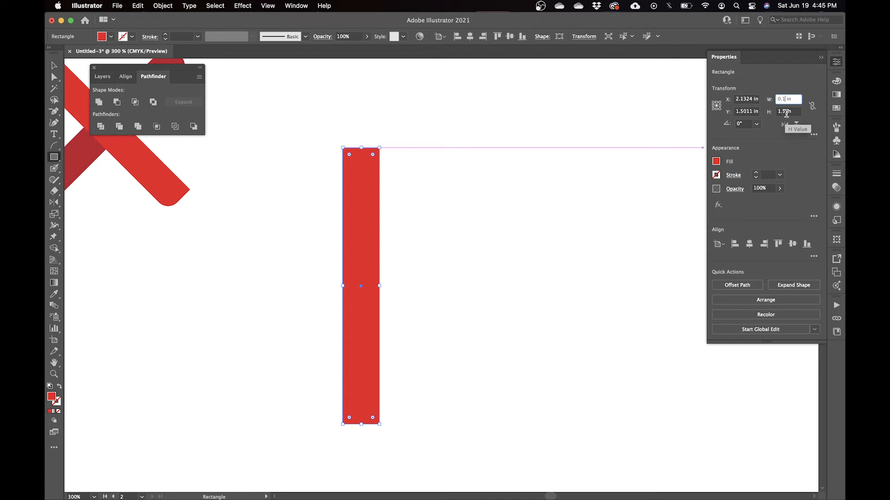
{"action": "left_click", "coordinate": [786, 113]}
{"action": "key", "text": "BackSpace"}
{"action": "key", "text": "BackSpace"}
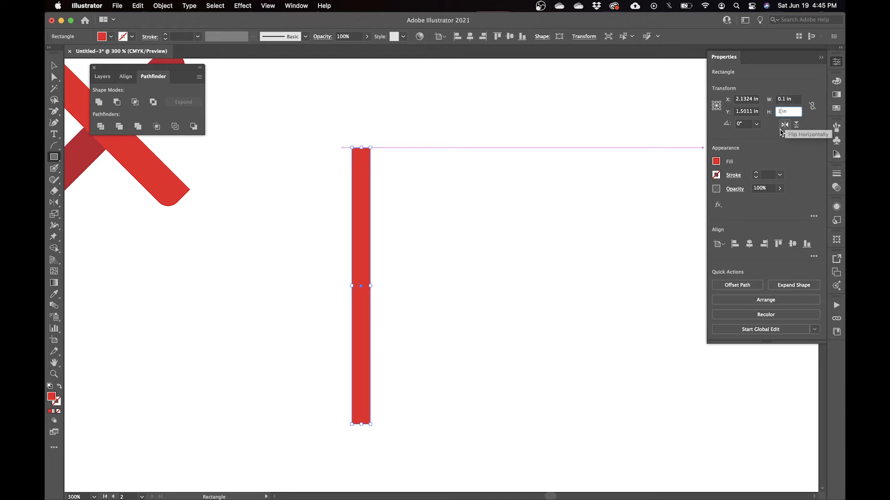
{"action": "left_click", "coordinate": [790, 99]}
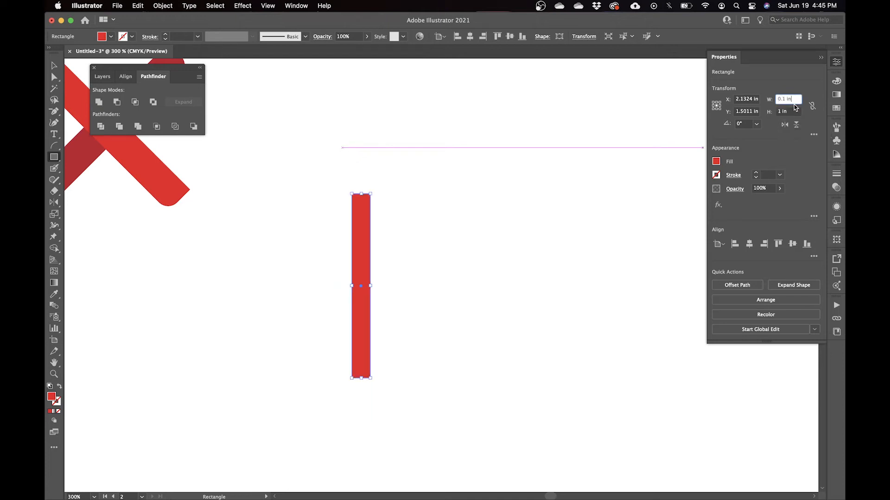
{"action": "left_click", "coordinate": [812, 107]}
Move the narrow red bar farther from the X, to about X 2.67 in and Y 1.38 in, and deselect it.
{"action": "key", "text": "v"}
{"action": "left_click", "coordinate": [451, 215]}
{"action": "left_click_drag", "start_coordinate": [364, 256], "coordinate": [463, 234]}
{"action": "left_click", "coordinate": [509, 232]}
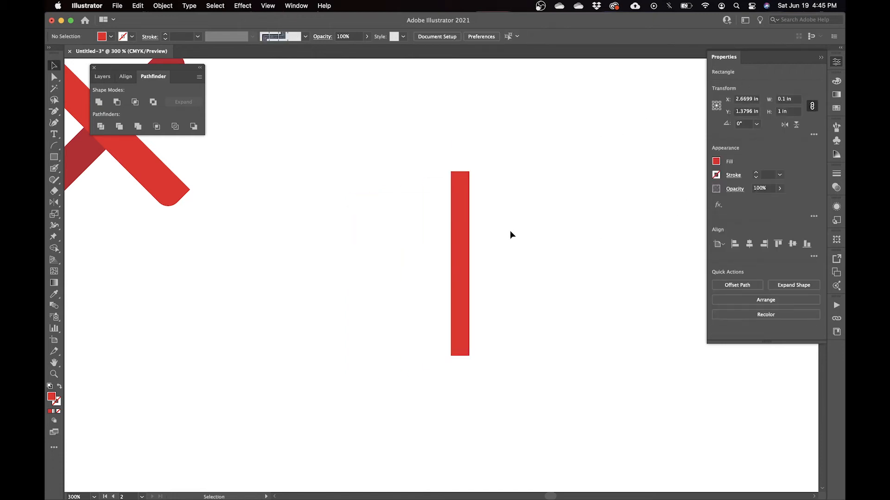
Round all four corners of the narrow red bar to a radius of about 0.02 in.
{"action": "left_click_drag", "start_coordinate": [407, 93], "coordinate": [492, 222]}
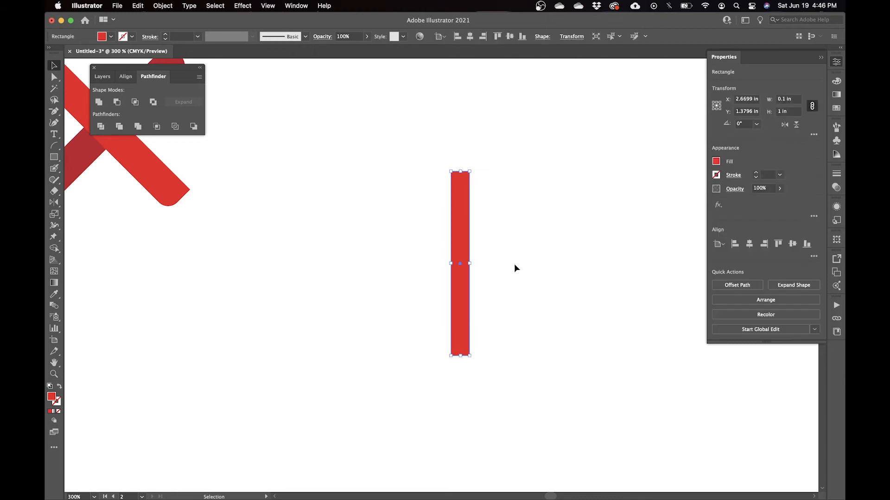
{"action": "key", "text": "super+equal"}
{"action": "key", "text": "super+equal"}
{"action": "key", "text": "a"}
{"action": "key", "text": "v"}
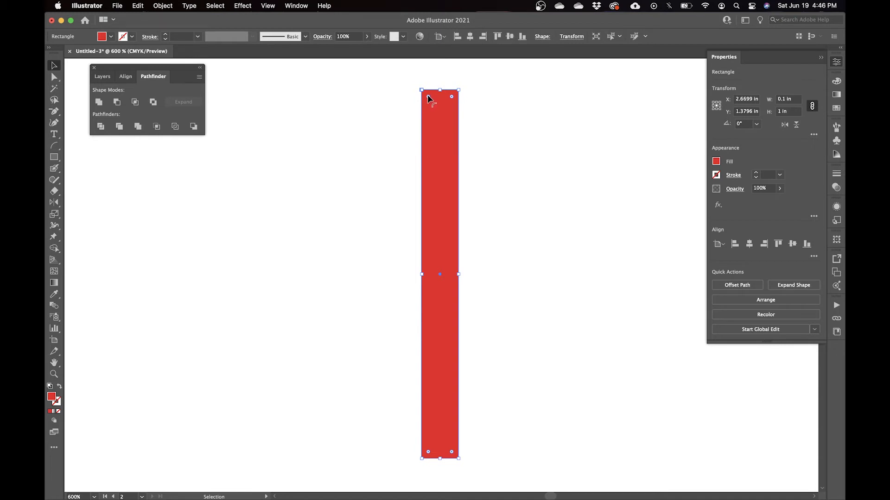
{"action": "left_click_drag", "start_coordinate": [428, 96], "coordinate": [429, 98]}
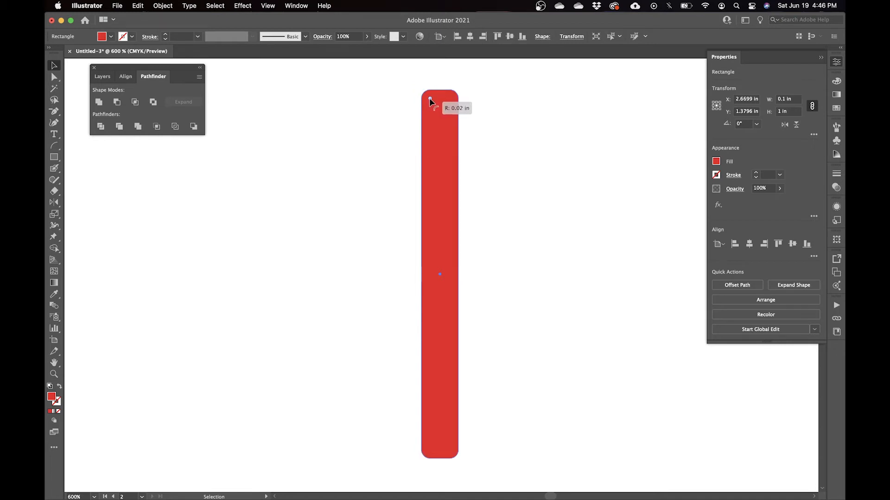
{"action": "left_click_drag", "start_coordinate": [429, 98], "coordinate": [429, 98]}
{"action": "left_click", "coordinate": [533, 185]}
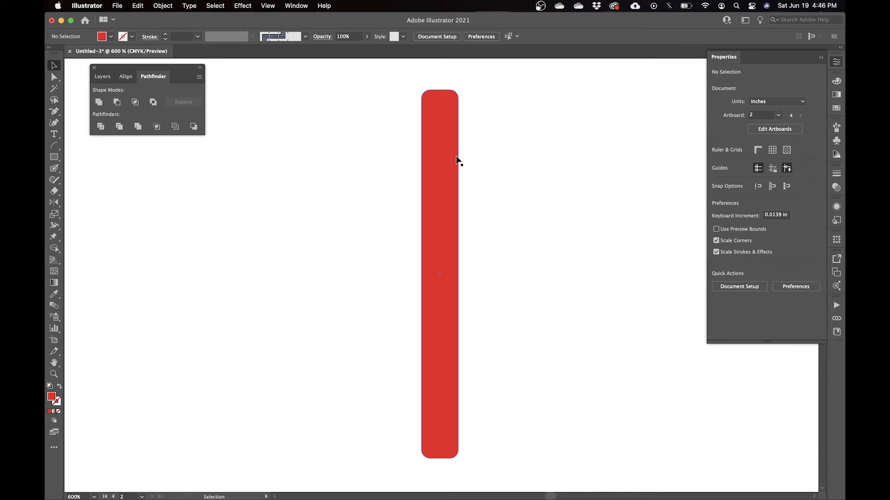
Unlink the bar's corner radii and set both of its bottom corners to 0 in.
{"action": "left_click", "coordinate": [441, 188]}
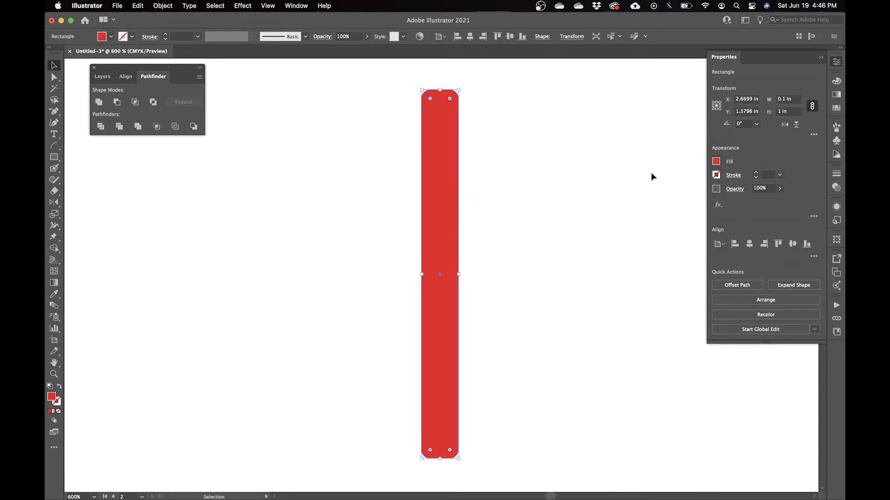
{"action": "left_click", "coordinate": [812, 135]}
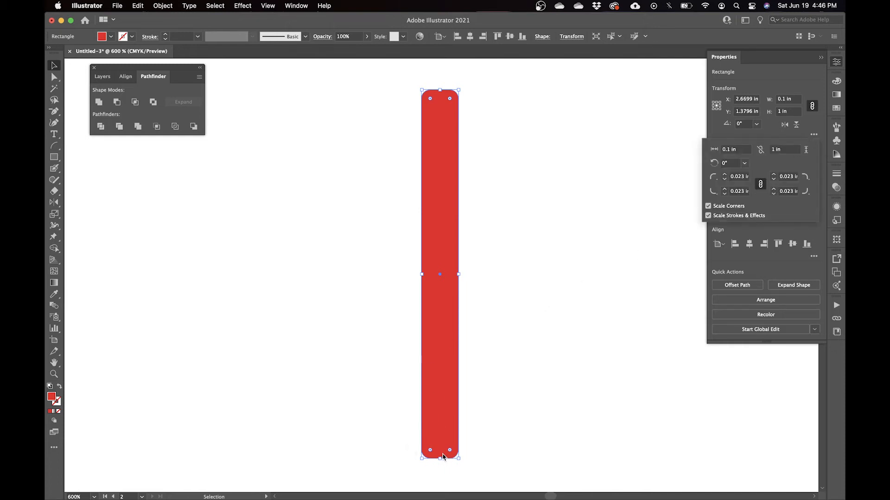
{"action": "left_click", "coordinate": [759, 186]}
{"action": "left_click", "coordinate": [724, 194]}
{"action": "left_click", "coordinate": [773, 194]}
Change both top corners of the bar from rounded to chamfered and deselect it.
{"action": "left_click", "coordinate": [712, 179]}
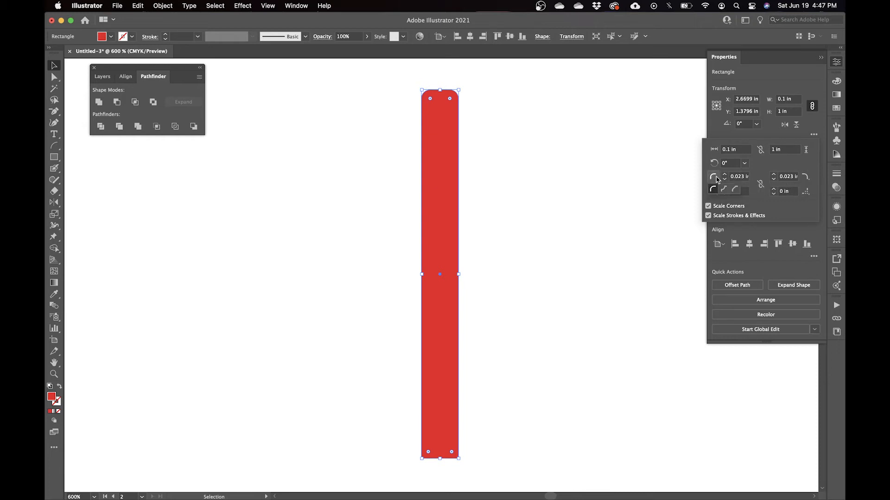
{"action": "left_click", "coordinate": [735, 190]}
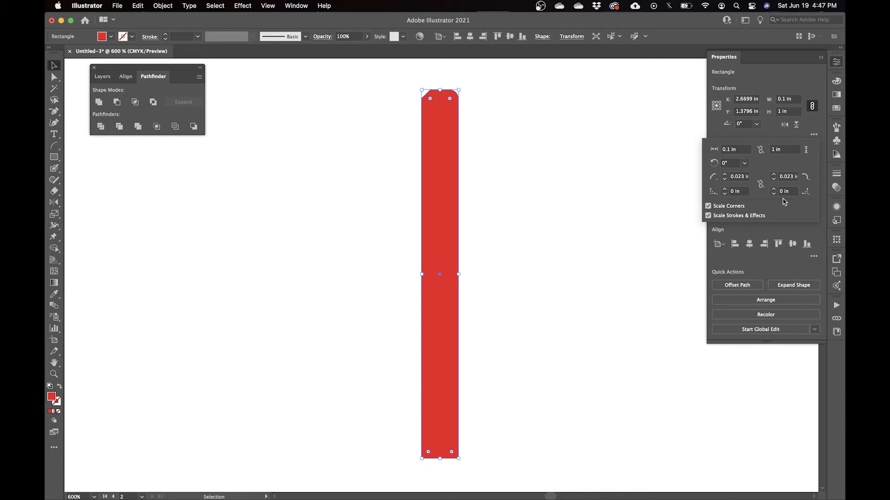
{"action": "left_click", "coordinate": [805, 191]}
{"action": "left_click", "coordinate": [805, 190]}
{"action": "left_click", "coordinate": [538, 225]}
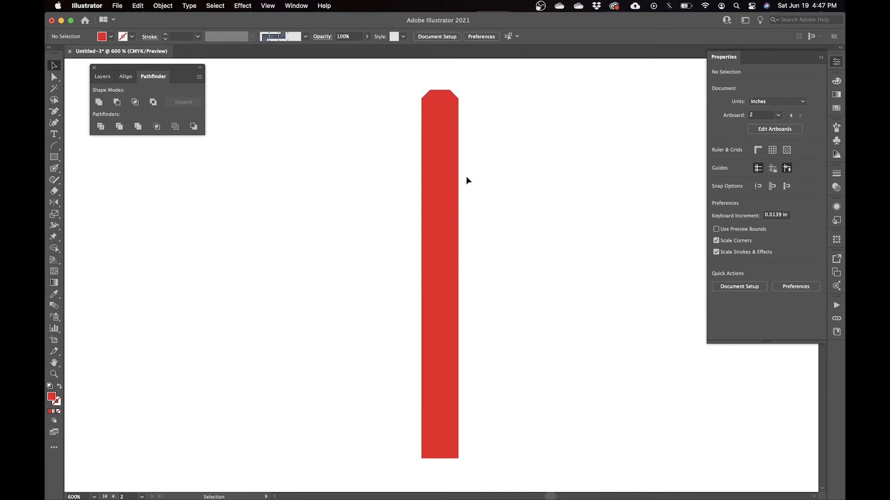
Fill the chamfered bar with a medium brown swatch and deselect it.
{"action": "left_click", "coordinate": [438, 173]}
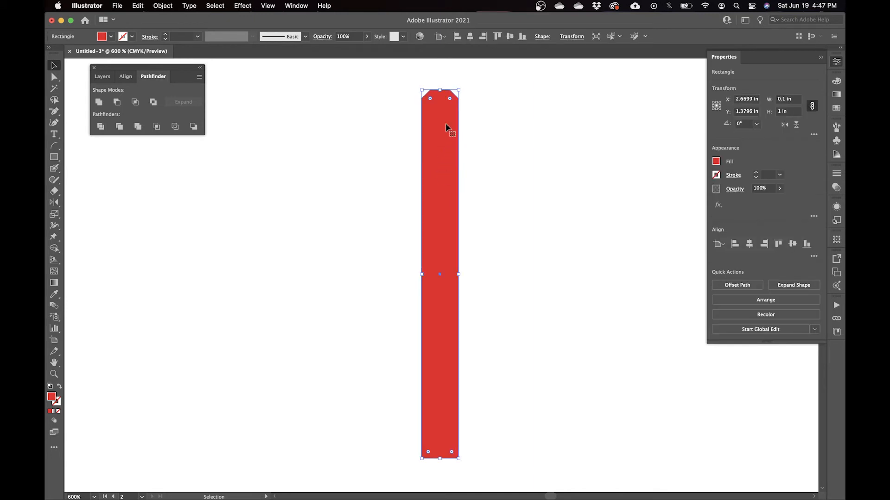
{"action": "left_click", "coordinate": [716, 161]}
{"action": "left_click", "coordinate": [666, 209]}
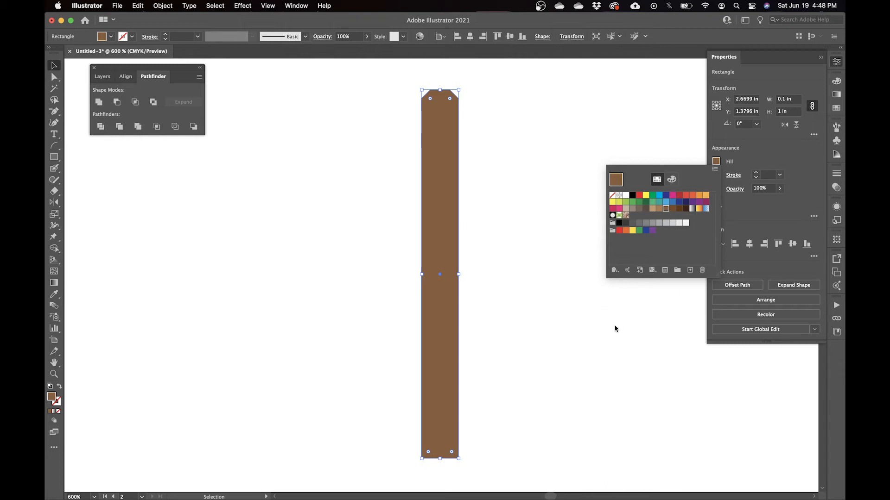
{"action": "left_click", "coordinate": [626, 318]}
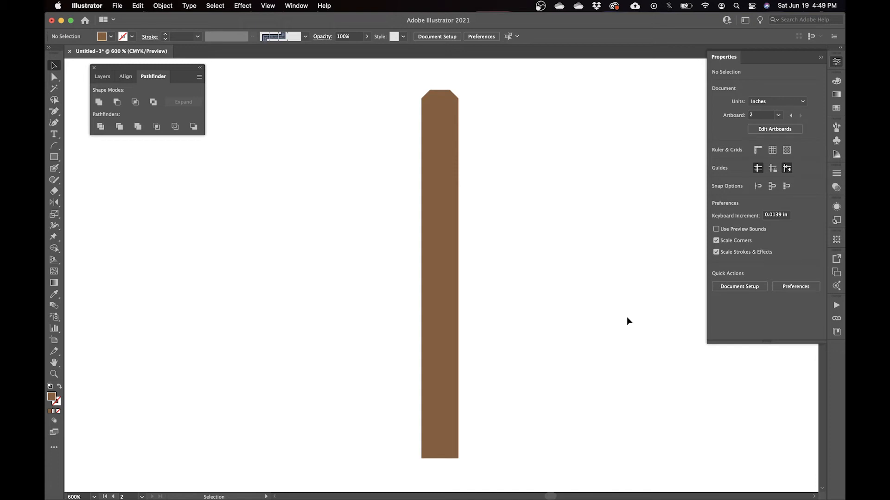
Create a brown ellipse 1.5 in wide and 0.5 in high near the chamfered bar.
{"action": "key", "text": "a"}
{"action": "key", "text": "super+grave"}
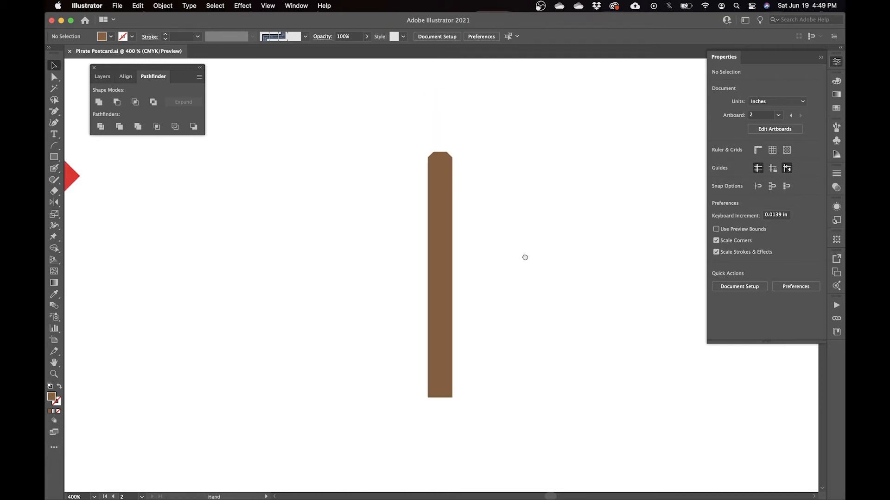
{"action": "left_click_drag", "start_coordinate": [524, 252], "coordinate": [529, 211]}
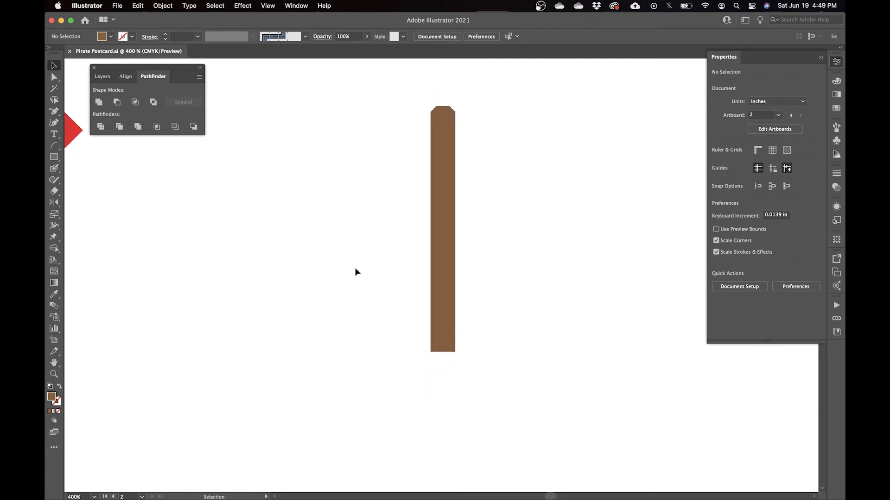
{"action": "left_click", "coordinate": [54, 157]}
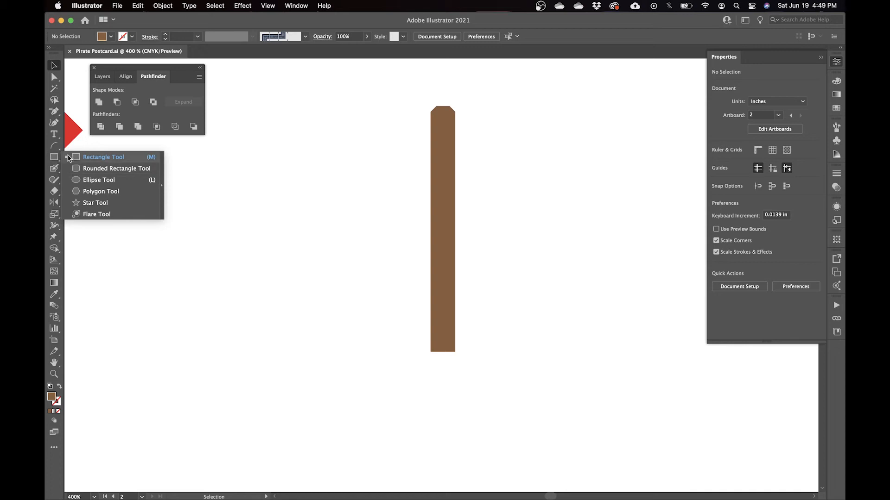
{"action": "left_click", "coordinate": [92, 181]}
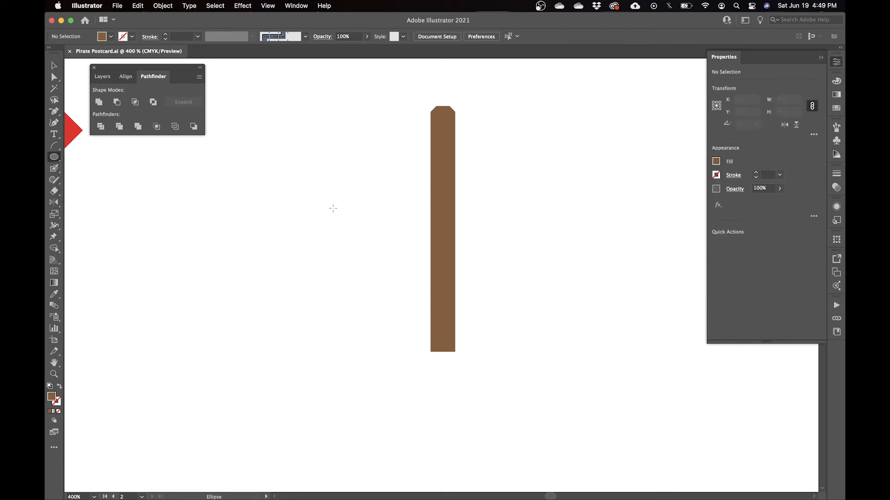
{"action": "left_click", "coordinate": [344, 238]}
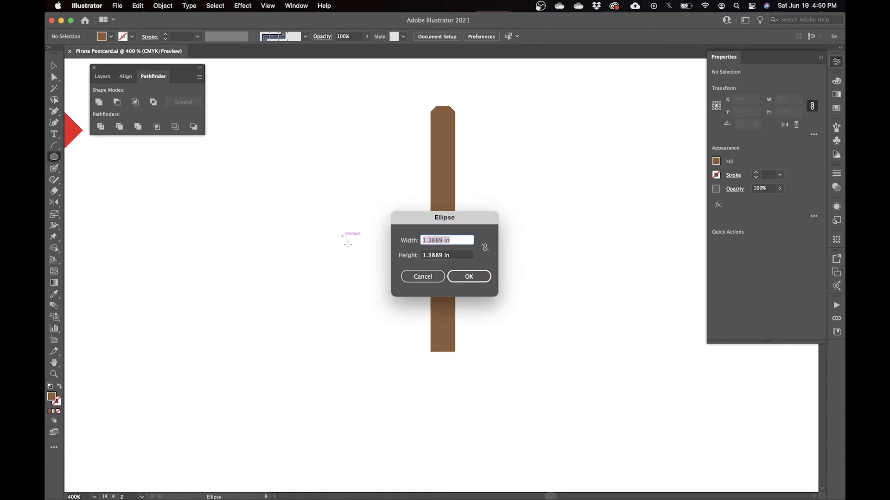
{"action": "type", "text": "1.5"}
{"action": "left_click", "coordinate": [454, 255]}
{"action": "left_click_drag", "start_coordinate": [454, 255], "coordinate": [397, 259]}
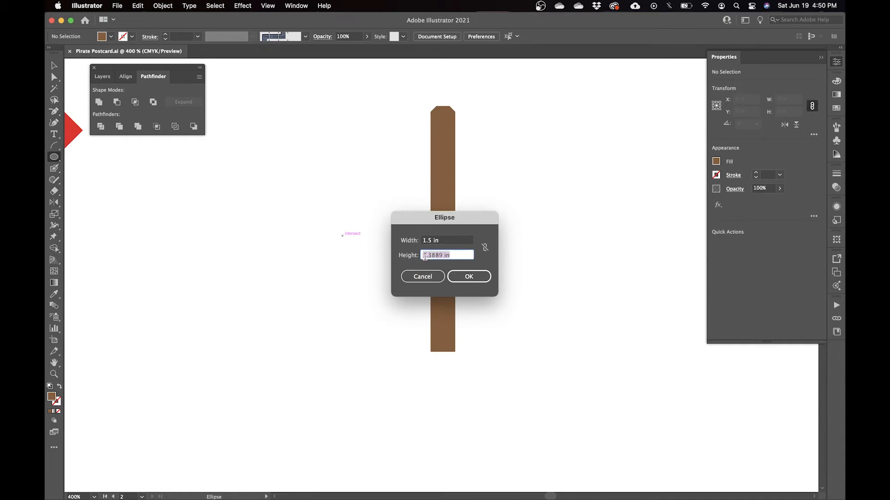
{"action": "type", "text": ".5"}
{"action": "left_click", "coordinate": [467, 274]}
Move the brown ellipse off the bar into the empty space to its right.
{"action": "key", "text": "v"}
{"action": "left_click_drag", "start_coordinate": [509, 264], "coordinate": [355, 246]}
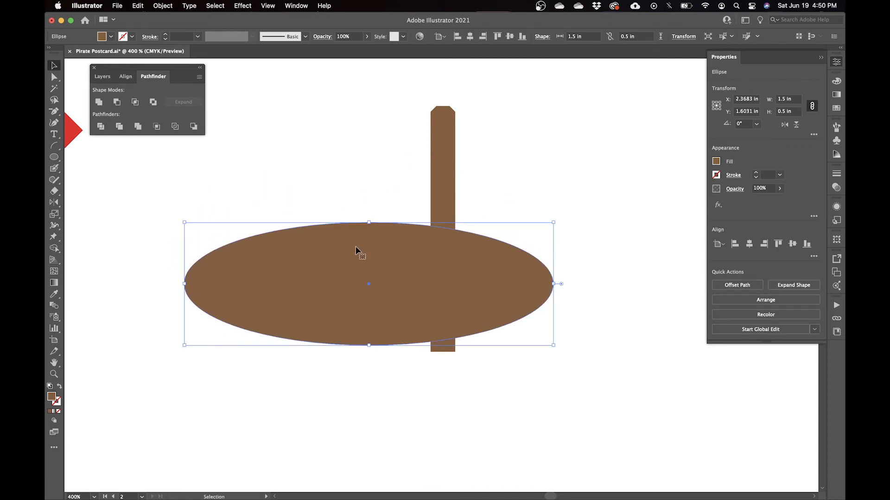
{"action": "scroll", "coordinate": [355, 246], "scroll_direction": "up", "scroll_amount": 5}
{"action": "scroll", "coordinate": [355, 246], "scroll_direction": "right", "scroll_amount": 3}
{"action": "left_click_drag", "start_coordinate": [393, 339], "coordinate": [608, 104]}
{"action": "key", "text": "space"}
{"action": "left_click_drag", "start_coordinate": [555, 204], "coordinate": [453, 260]}
{"action": "left_click_drag", "start_coordinate": [474, 191], "coordinate": [586, 333]}
{"action": "key", "text": "space"}
{"action": "left_click_drag", "start_coordinate": [498, 201], "coordinate": [535, 123]}
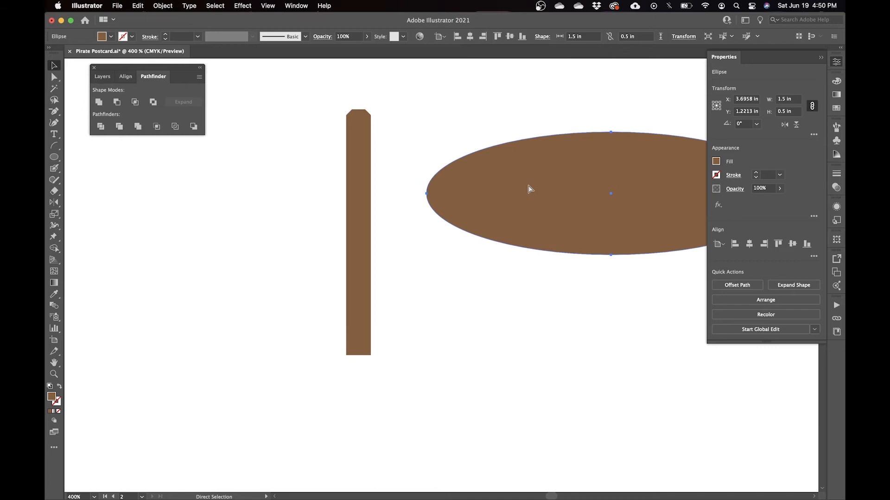
Paste a copy of the brown ellipse and place it below the original.
{"action": "key", "text": "v"}
{"action": "key", "text": "a"}
{"action": "key", "text": "super+v"}
{"action": "key", "text": "v"}
{"action": "mouse_move", "coordinate": [479, 278]}
{"action": "left_mouse_down"}
{"action": "mouse_move", "coordinate": [449, 360]}
{"action": "mouse_move", "coordinate": [450, 294]}
{"action": "mouse_move", "coordinate": [565, 254]}
{"action": "mouse_move", "coordinate": [582, 235]}
{"action": "mouse_move", "coordinate": [460, 276]}
{"action": "mouse_move", "coordinate": [495, 272]}
{"action": "left_mouse_up"}
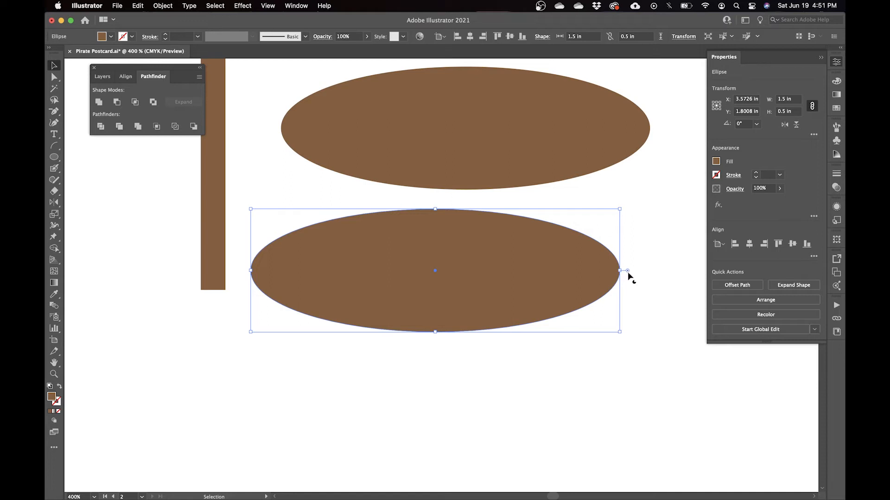
Cut the copied ellipse down to its lower half by adjusting its pie angle.
{"action": "left_click_drag", "start_coordinate": [628, 271], "coordinate": [293, 274]}
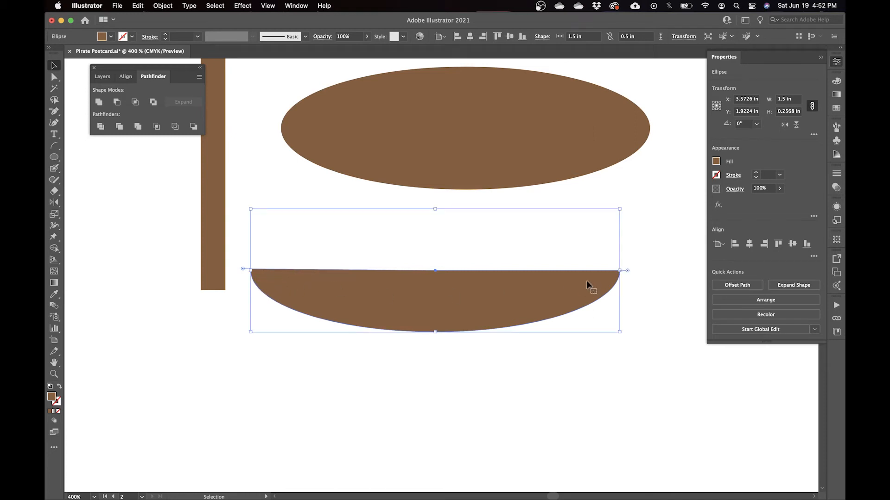
{"action": "left_click_drag", "start_coordinate": [240, 272], "coordinate": [241, 277]}
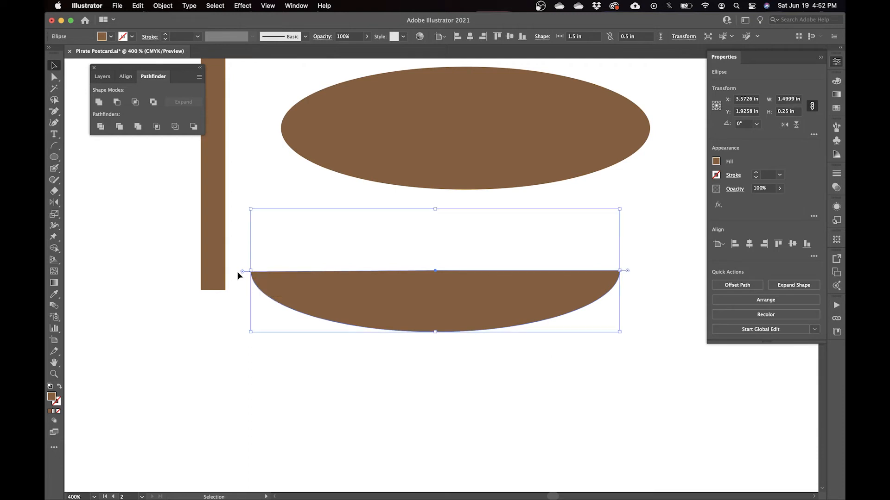
{"action": "mouse_move", "coordinate": [242, 274]}
{"action": "left_mouse_down"}
{"action": "mouse_move", "coordinate": [241, 292]}
{"action": "mouse_move", "coordinate": [245, 261]}
{"action": "mouse_move", "coordinate": [243, 271]}
{"action": "left_mouse_up"}
Set the half ellipse's pie start angle to exactly 180° and deselect it.
{"action": "left_click", "coordinate": [814, 136]}
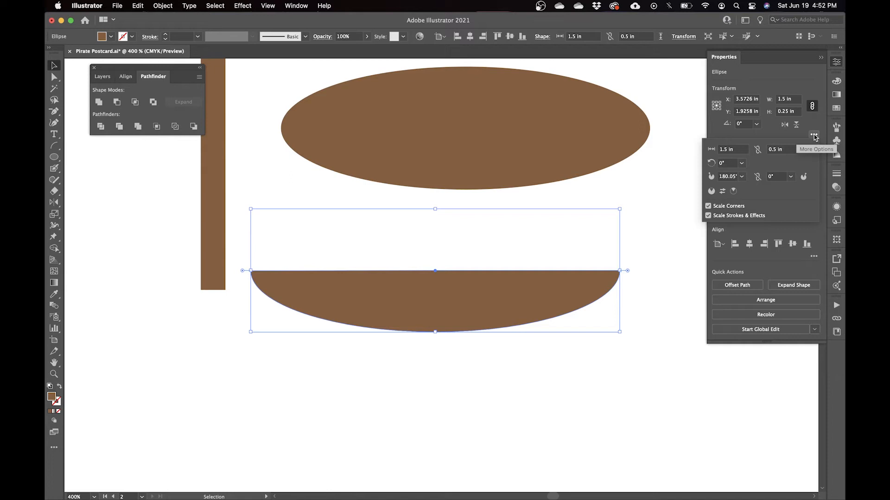
{"action": "left_click", "coordinate": [728, 179]}
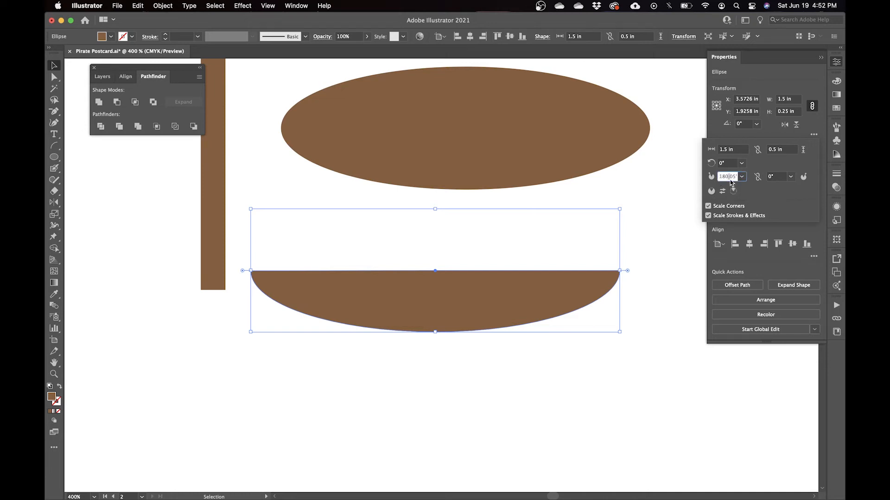
{"action": "type", "text": "180"}
{"action": "key", "text": "Return"}
{"action": "left_click", "coordinate": [668, 246]}
{"action": "left_click", "coordinate": [672, 262]}
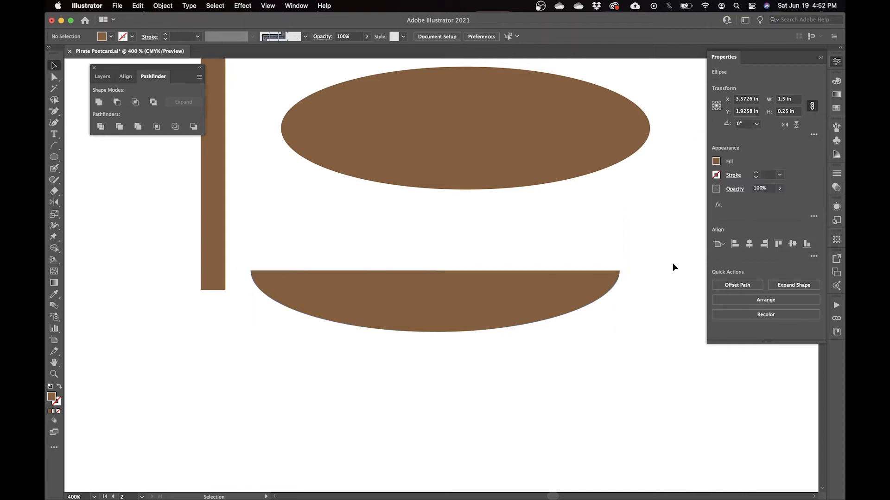
Move the half ellipse under the brown bar, centred, with its flat edge at the bar's lower end.
{"action": "scroll", "coordinate": [473, 257], "scroll_direction": "up", "scroll_amount": 3}
{"action": "scroll", "coordinate": [472, 257], "scroll_direction": "right", "scroll_amount": 2}
{"action": "left_click", "coordinate": [390, 327]}
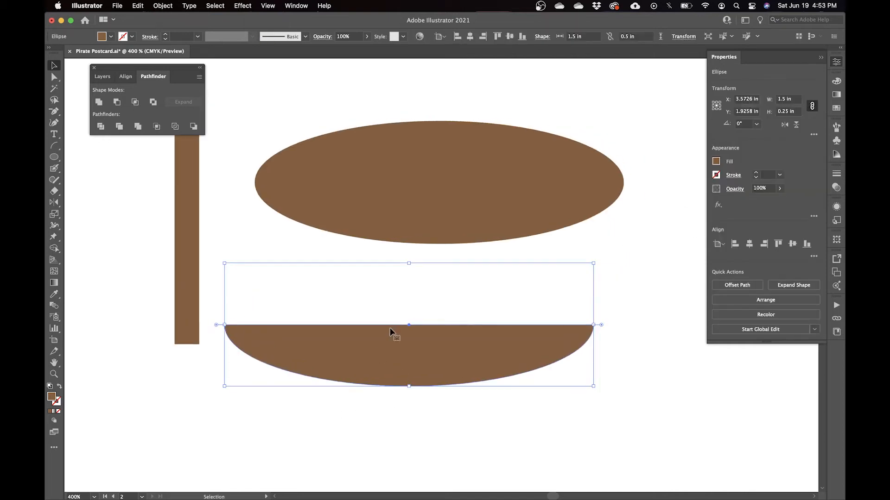
{"action": "scroll", "coordinate": [355, 352], "scroll_direction": "left", "scroll_amount": 6}
{"action": "left_click_drag", "start_coordinate": [594, 358], "coordinate": [390, 361]}
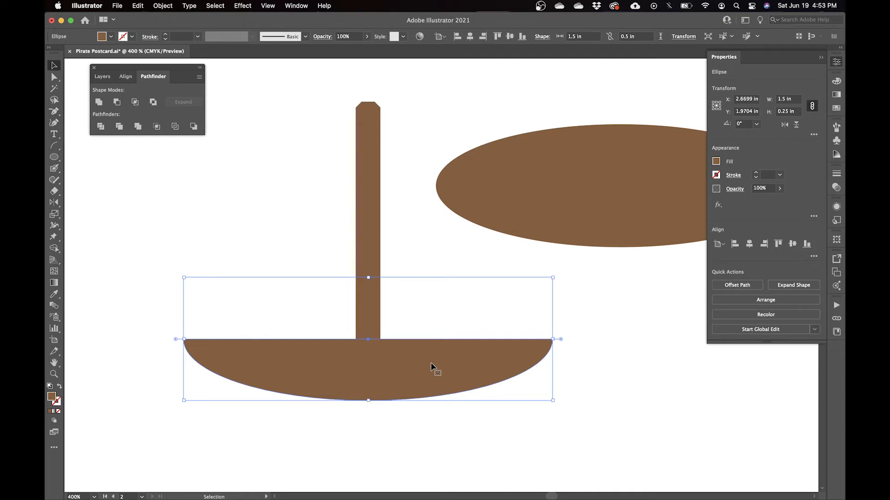
Fill the full brown ellipse beside the mast with a dark brown swatch.
{"action": "left_click", "coordinate": [460, 316]}
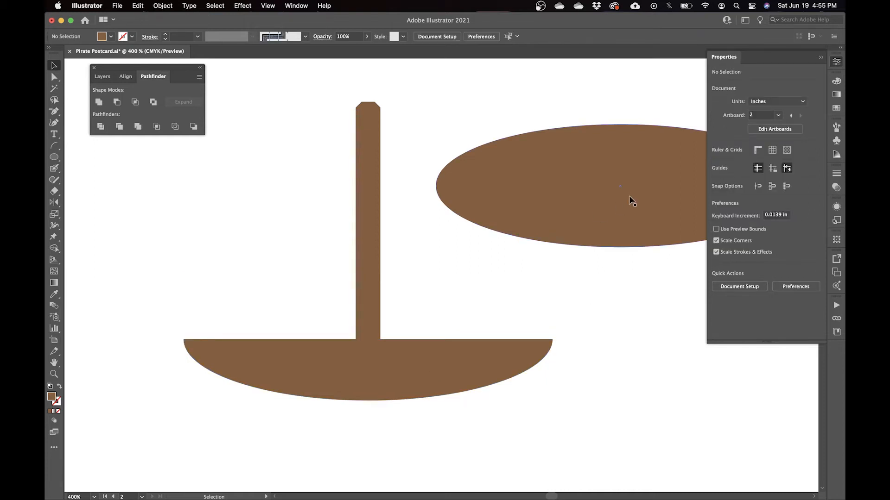
{"action": "left_click", "coordinate": [631, 195]}
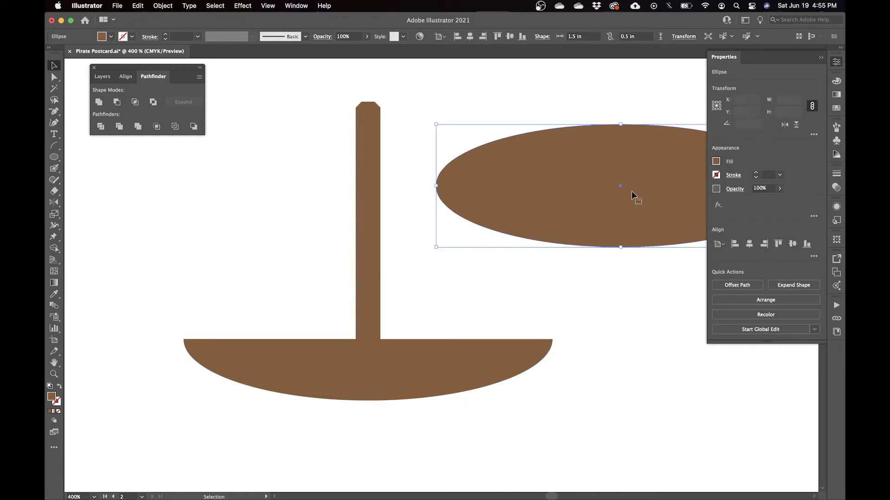
{"action": "scroll", "coordinate": [630, 195], "scroll_direction": "right", "scroll_amount": 5}
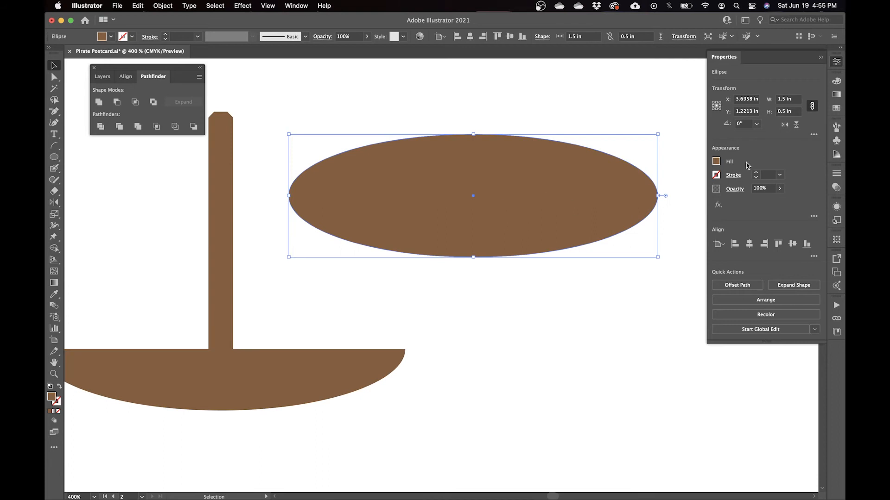
{"action": "left_click", "coordinate": [716, 161]}
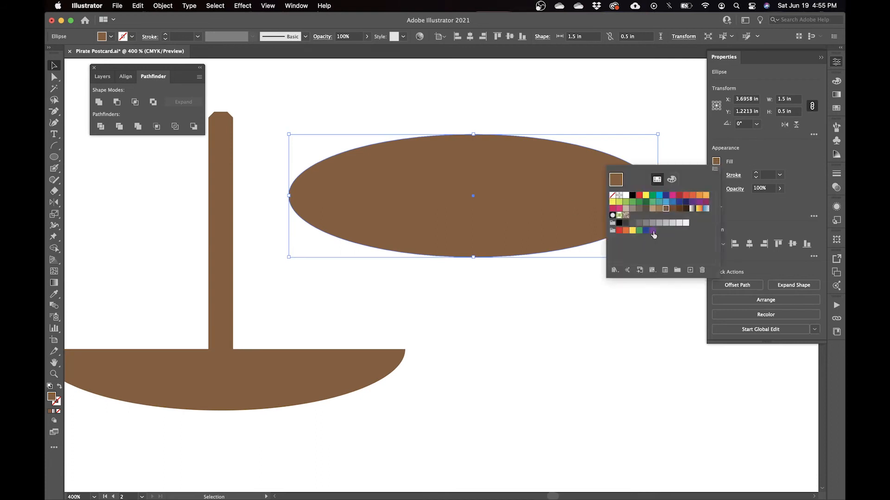
{"action": "left_click", "coordinate": [680, 209]}
{"action": "left_click", "coordinate": [686, 210]}
{"action": "left_click", "coordinate": [680, 210]}
{"action": "left_click", "coordinate": [716, 174]}
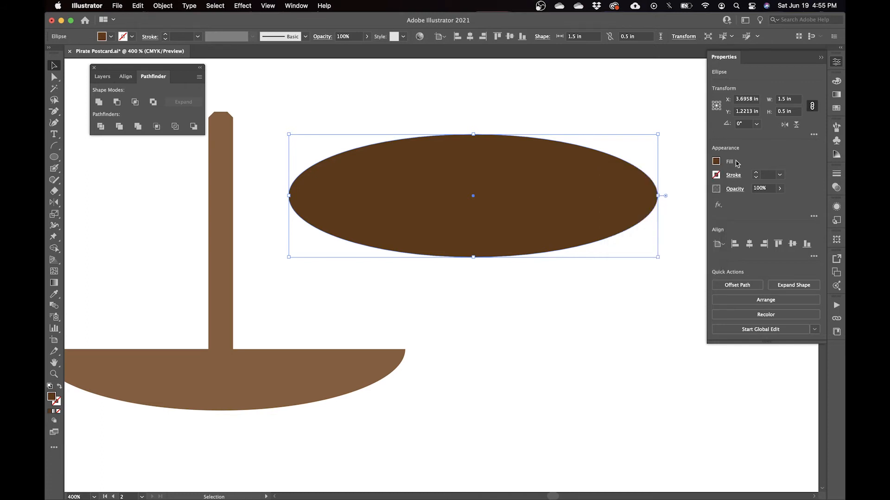
Give the dark brown ellipse a 2 pt stroke in tan, swatch C=25 M=40 Y=65 K=0.
{"action": "left_click", "coordinate": [716, 174]}
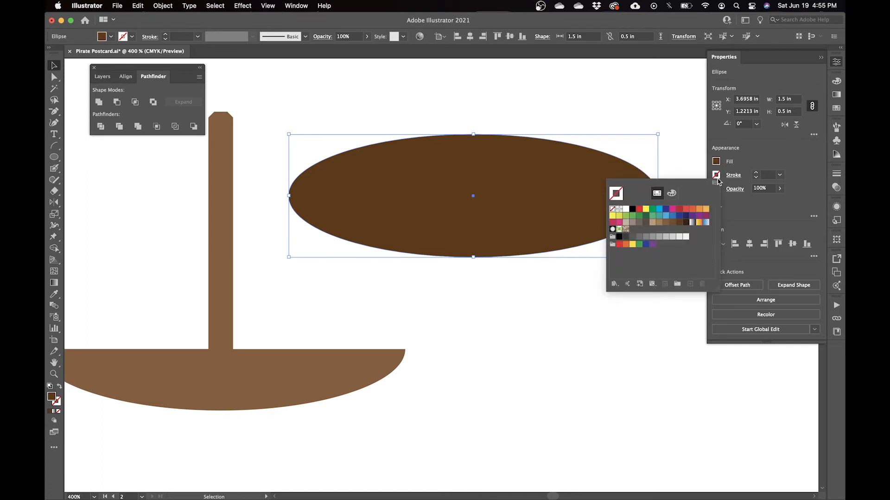
{"action": "left_click", "coordinate": [653, 222]}
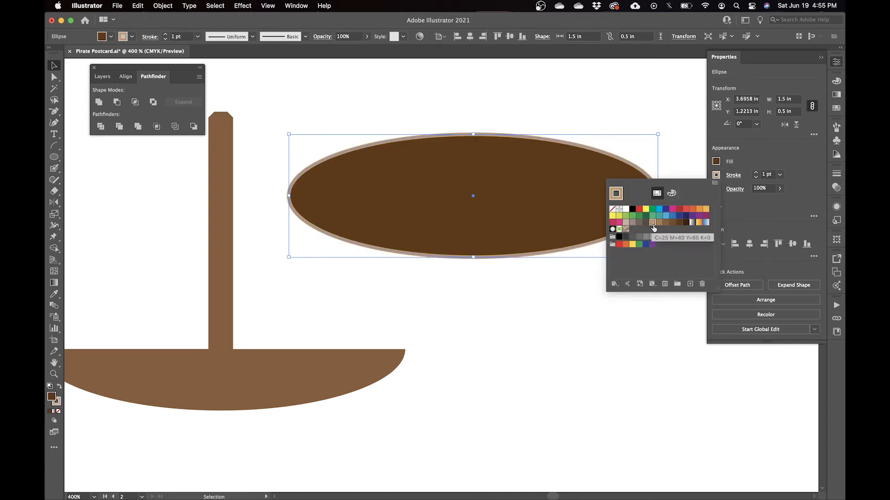
{"action": "left_click", "coordinate": [755, 172]}
{"action": "left_click", "coordinate": [755, 172]}
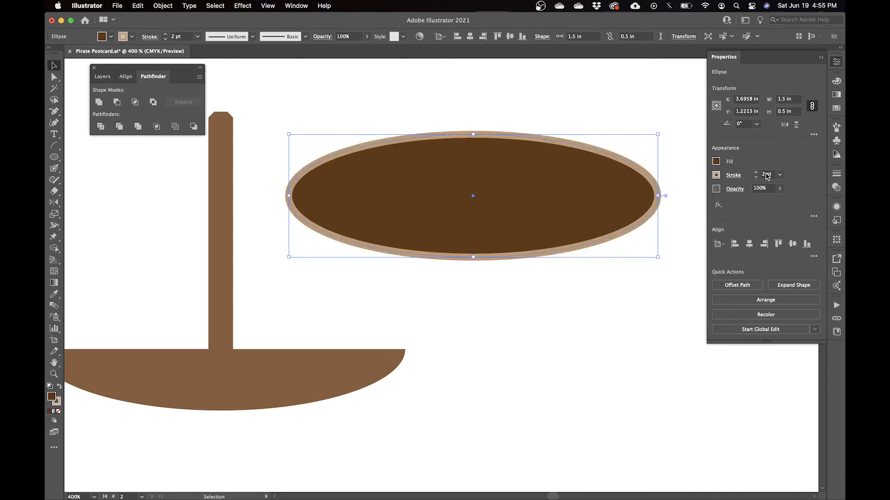
Move the dark ellipse onto the hull, aligning its centre with the middle of the half ellipse's flat edge.
{"action": "scroll", "coordinate": [415, 256], "scroll_direction": "left", "scroll_amount": 5}
{"action": "scroll", "coordinate": [415, 256], "scroll_direction": "down", "scroll_amount": 1}
{"action": "left_click_drag", "start_coordinate": [684, 174], "coordinate": [427, 325]}
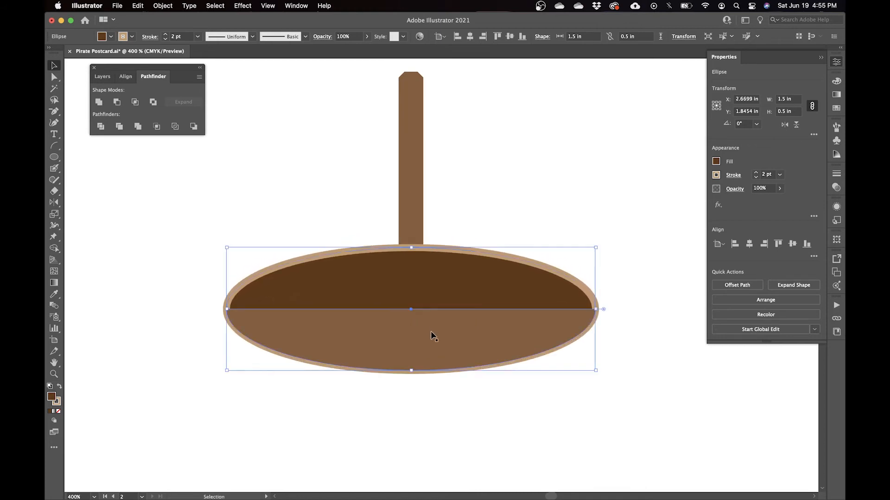
Bring the dark ellipse to the front and flatten it about its centre to about 0.12 in high, keeping its width.
{"action": "right_click", "coordinate": [426, 279]}
{"action": "mouse_move", "coordinate": [494, 449]}
{"action": "left_click", "coordinate": [537, 443]}
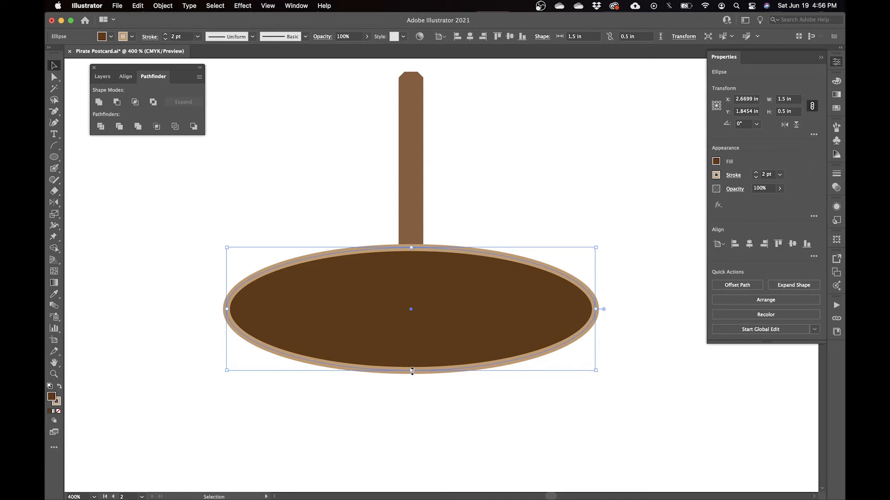
{"action": "left_click_drag", "start_coordinate": [411, 248], "coordinate": [414, 296]}
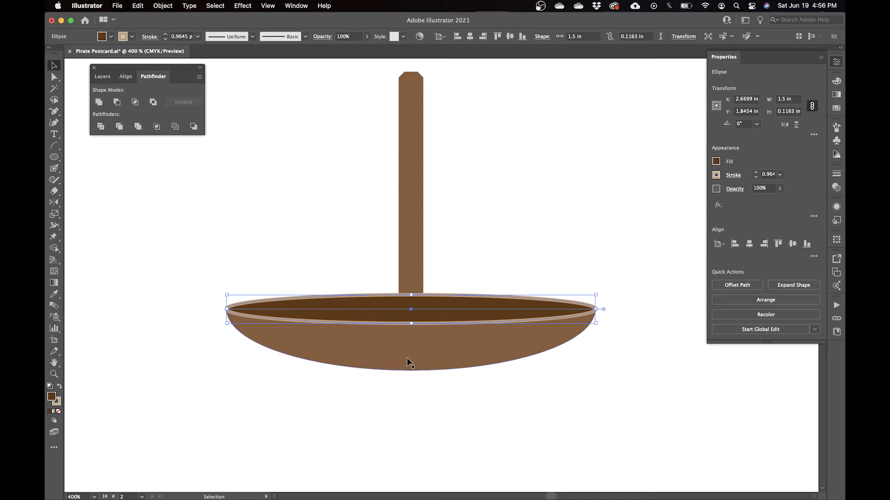
Bring the mast rectangle to the front of the hull shapes and deselect it.
{"action": "left_click", "coordinate": [411, 161]}
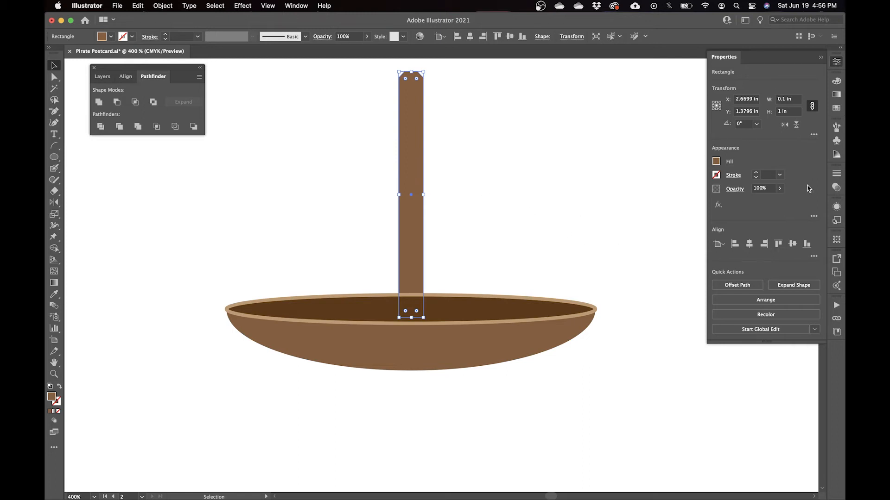
{"action": "left_click", "coordinate": [761, 303]}
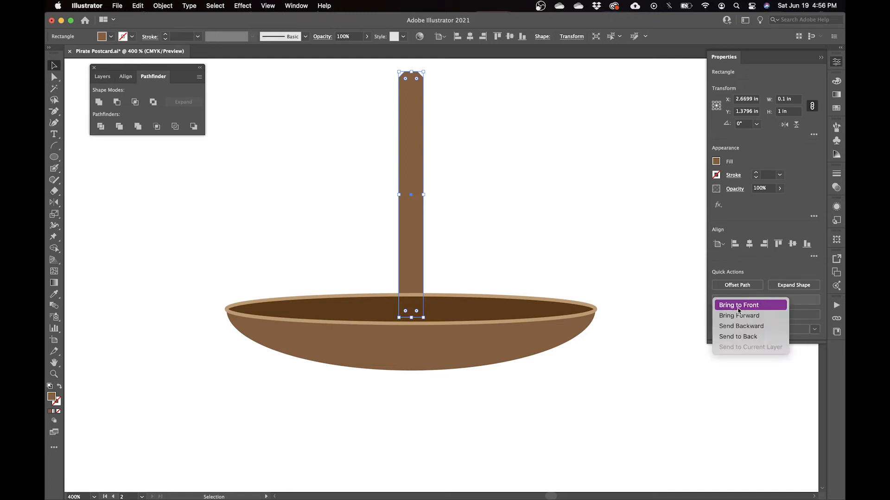
{"action": "left_click", "coordinate": [738, 307]}
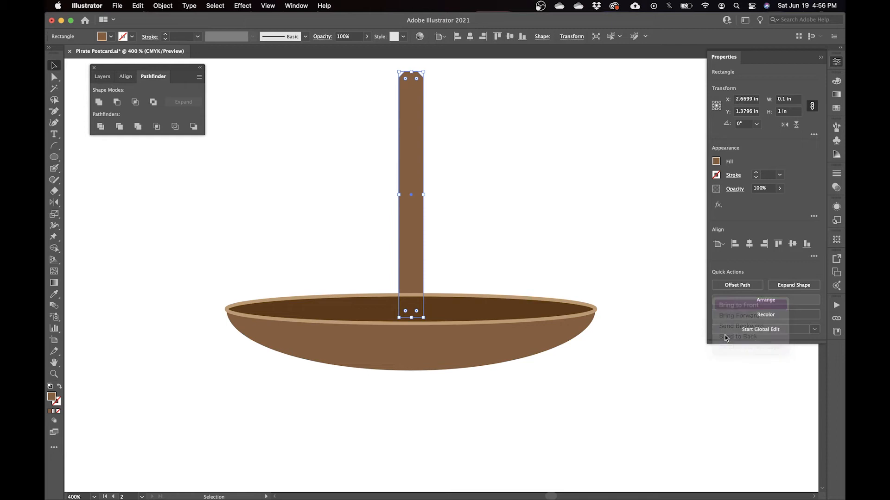
{"action": "left_click", "coordinate": [457, 383]}
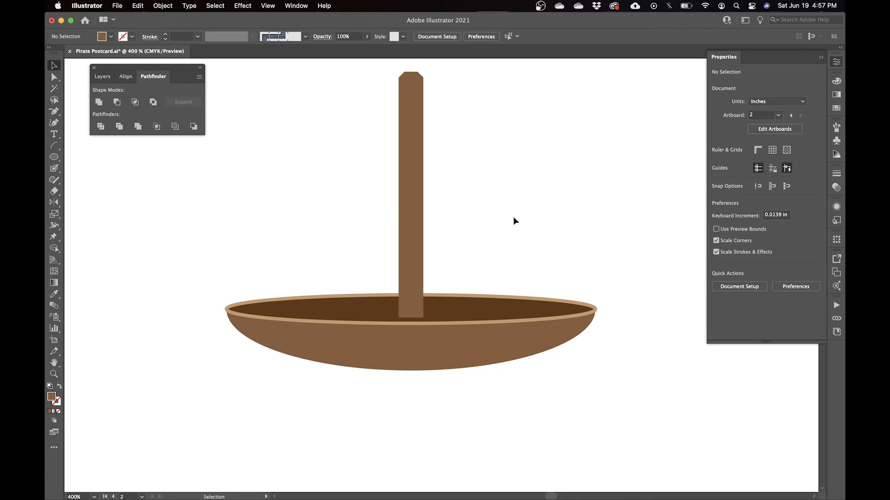
Select all the ship's parts together and move them up and slightly left beside the red X, then deselect.
{"action": "key", "text": "super+minus"}
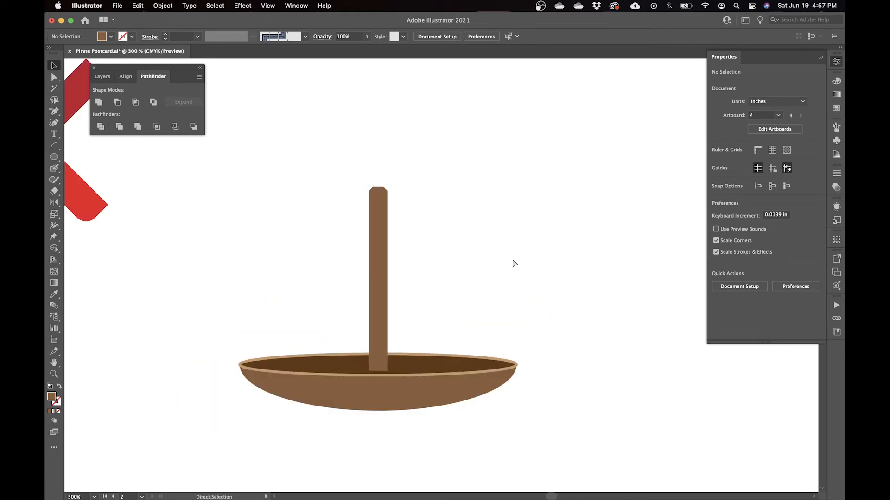
{"action": "key", "text": "super+minus"}
{"action": "left_click_drag", "start_coordinate": [502, 260], "coordinate": [343, 393]}
{"action": "left_click_drag", "start_coordinate": [399, 334], "coordinate": [362, 248]}
{"action": "left_click", "coordinate": [474, 304]}
Draw a circle about 0.3 in across in the empty area below the ship's hull.
{"action": "scroll", "coordinate": [483, 191], "scroll_direction": "down", "scroll_amount": 5}
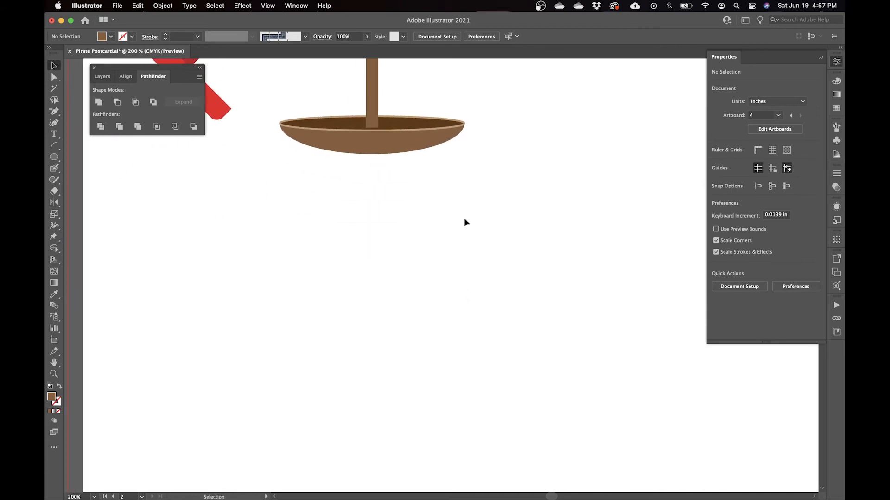
{"action": "key", "text": "super+equal"}
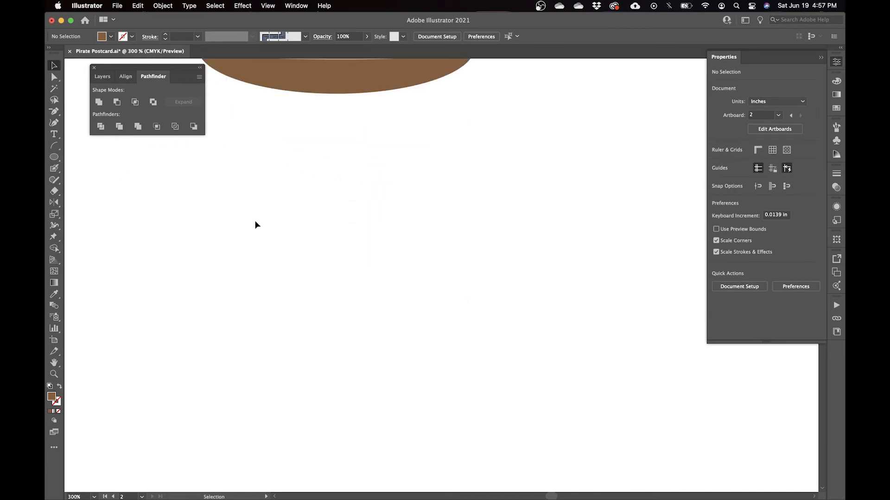
{"action": "left_click", "coordinate": [55, 158]}
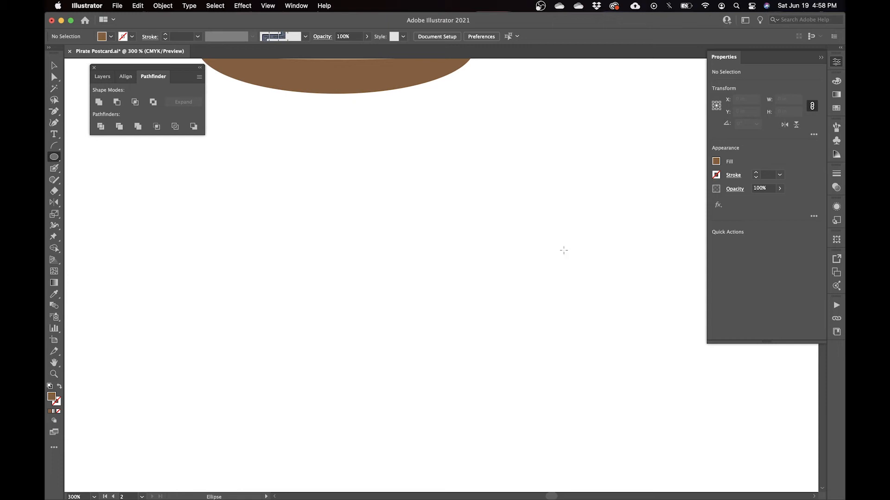
{"action": "left_click_drag", "start_coordinate": [435, 264], "coordinate": [487, 214]}
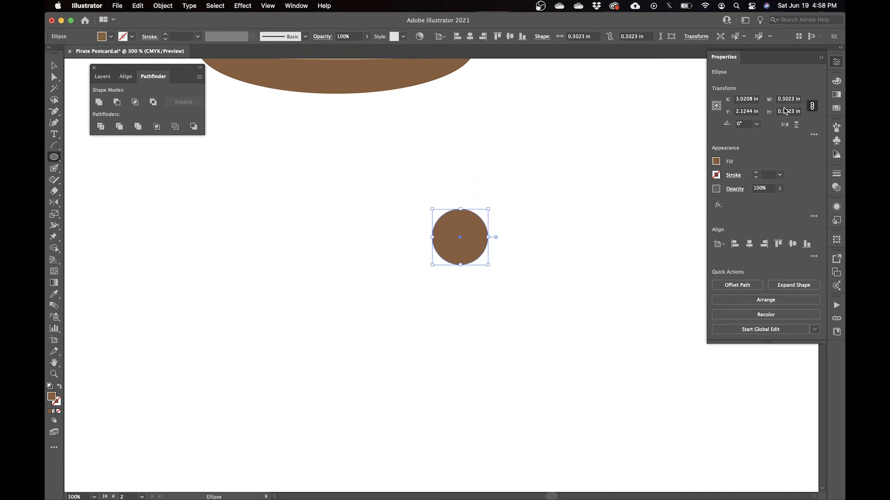
Set the circle's width and height to exactly 0.3 in.
{"action": "left_click", "coordinate": [695, 37]}
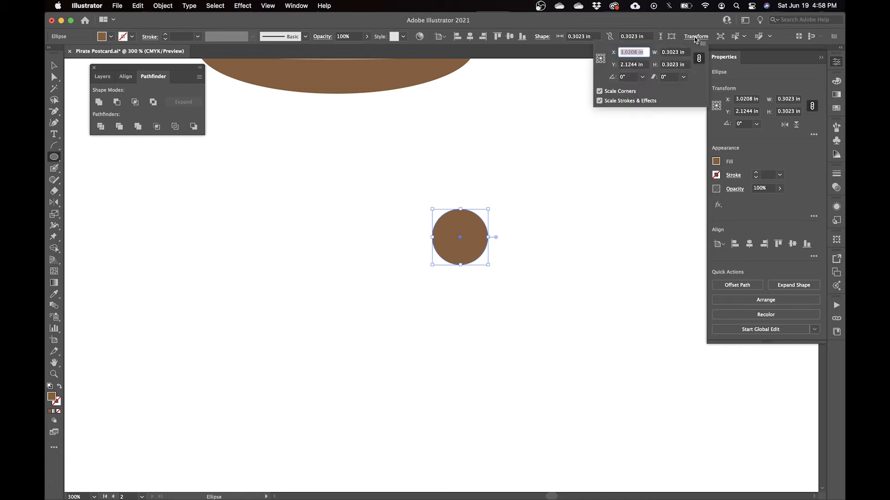
{"action": "left_click", "coordinate": [796, 99]}
{"action": "double_click", "coordinate": [788, 99]}
{"action": "type", "text": "0.3"}
{"action": "left_click", "coordinate": [795, 111]}
{"action": "double_click", "coordinate": [794, 111]}
{"action": "type", "text": "0.3"}
{"action": "key", "text": "Return"}
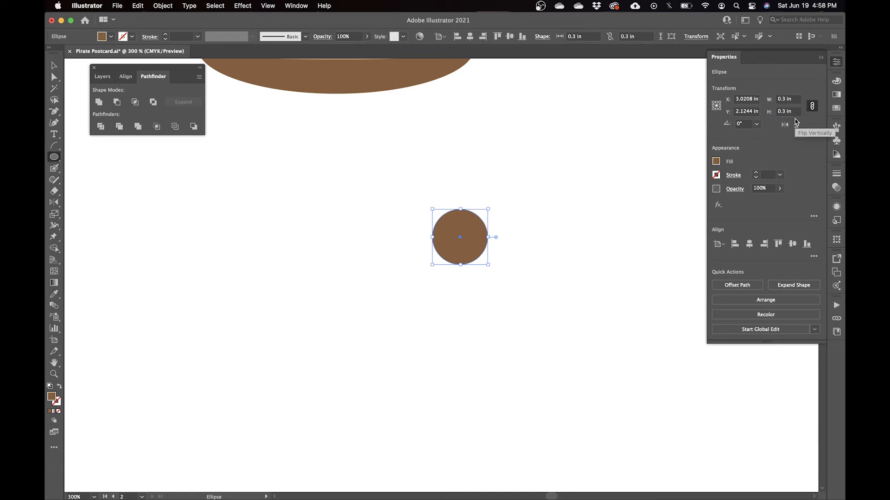
Fill the circle with light grey, move it up and to the right, and deselect it.
{"action": "left_click", "coordinate": [716, 162]}
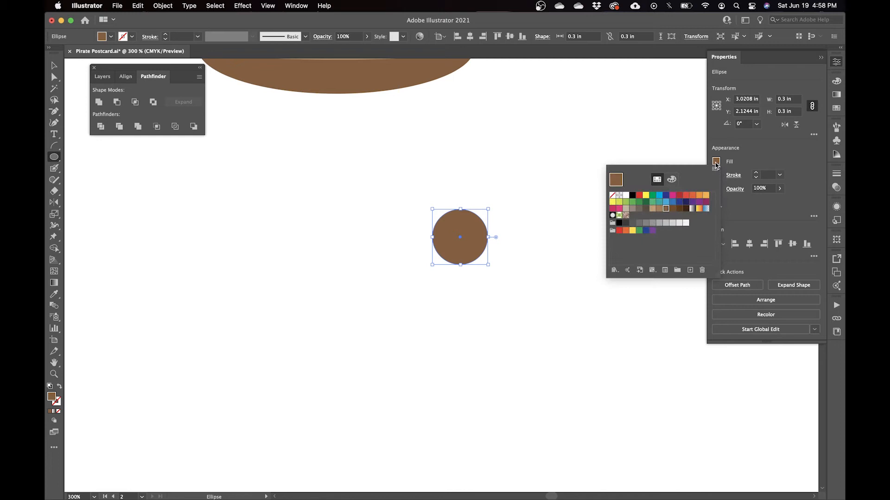
{"action": "left_click", "coordinate": [679, 226]}
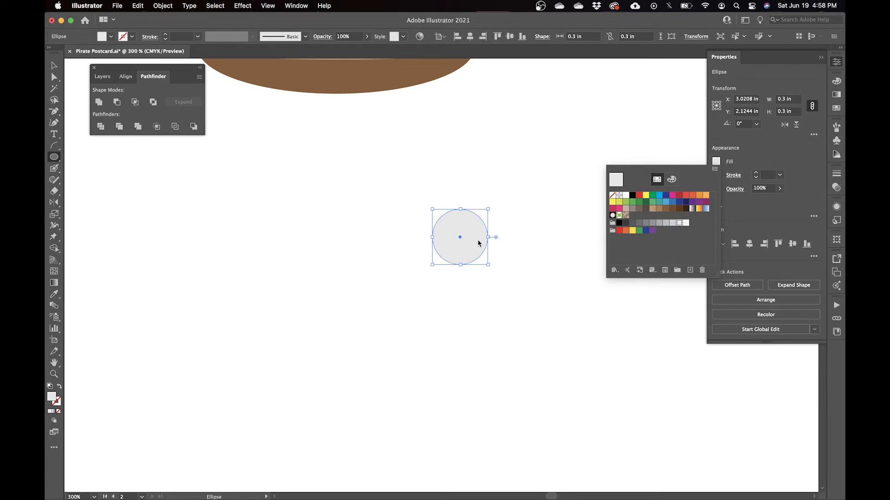
{"action": "key", "text": "v"}
{"action": "left_click", "coordinate": [500, 168]}
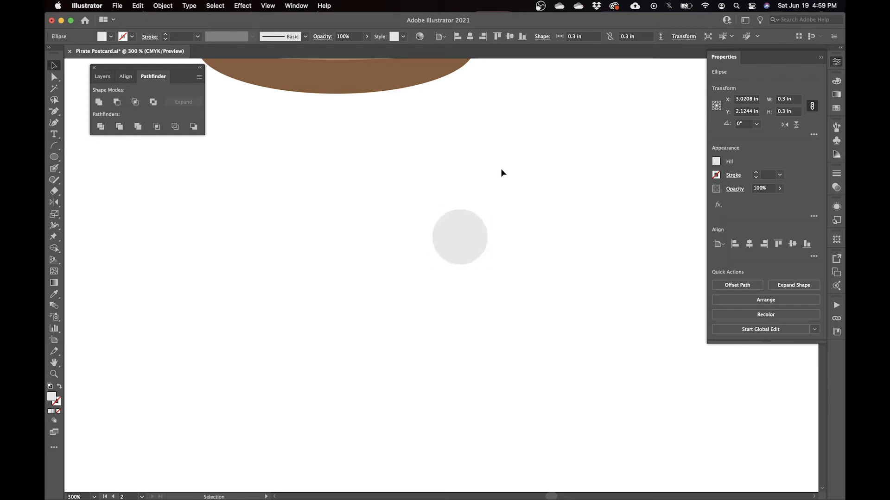
{"action": "left_click_drag", "start_coordinate": [474, 217], "coordinate": [475, 198]}
{"action": "left_click", "coordinate": [439, 250]}
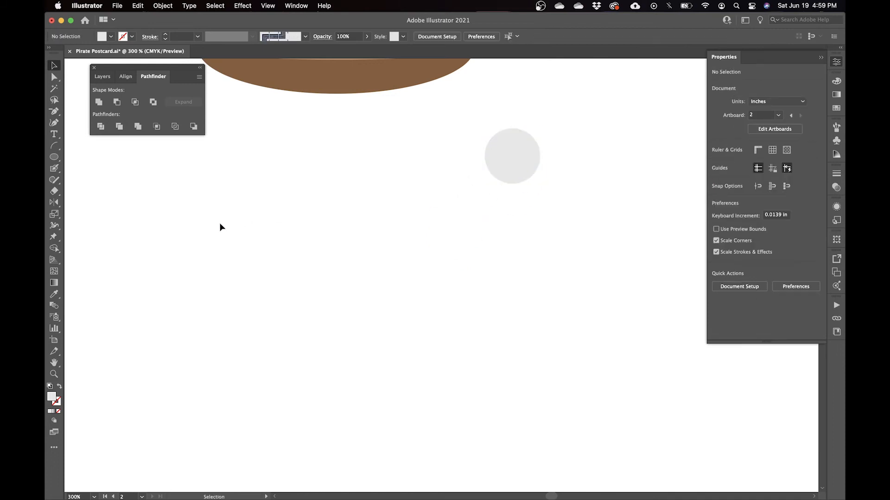
Draw a horizontal line about 1.5 in long below the grey circle with the Line Segment tool.
{"action": "left_click", "coordinate": [54, 146]}
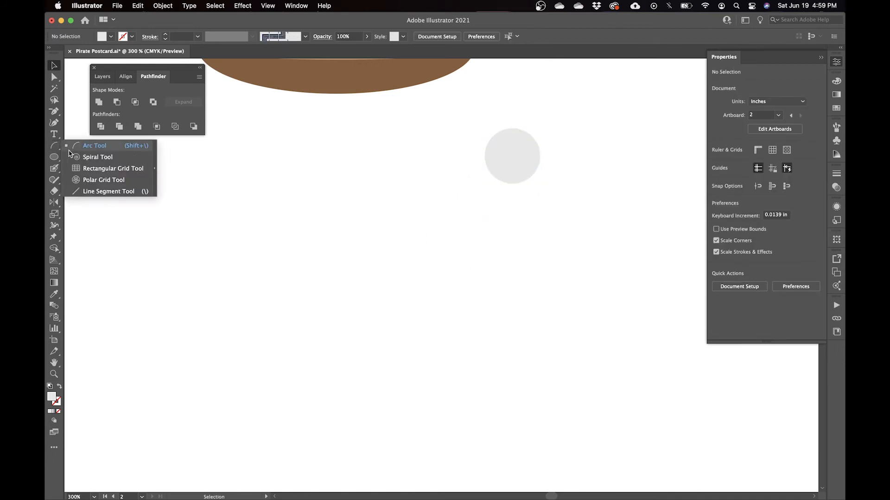
{"action": "left_click", "coordinate": [103, 192]}
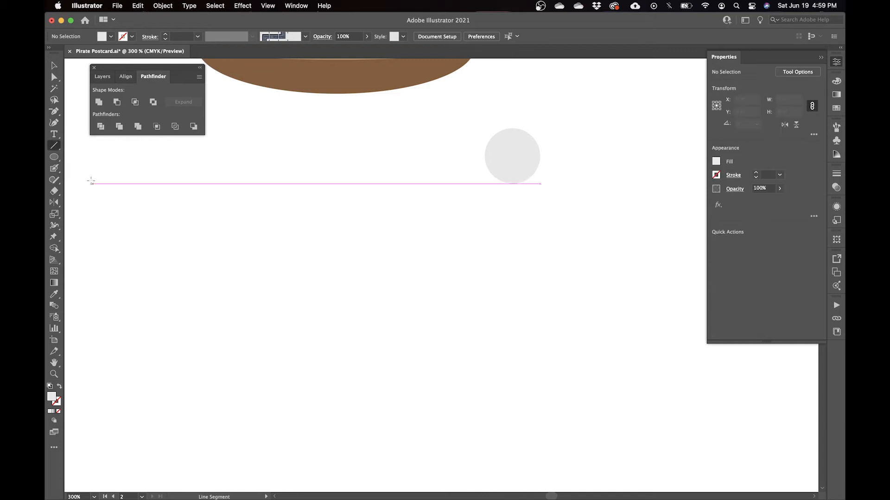
{"action": "left_click", "coordinate": [54, 148]}
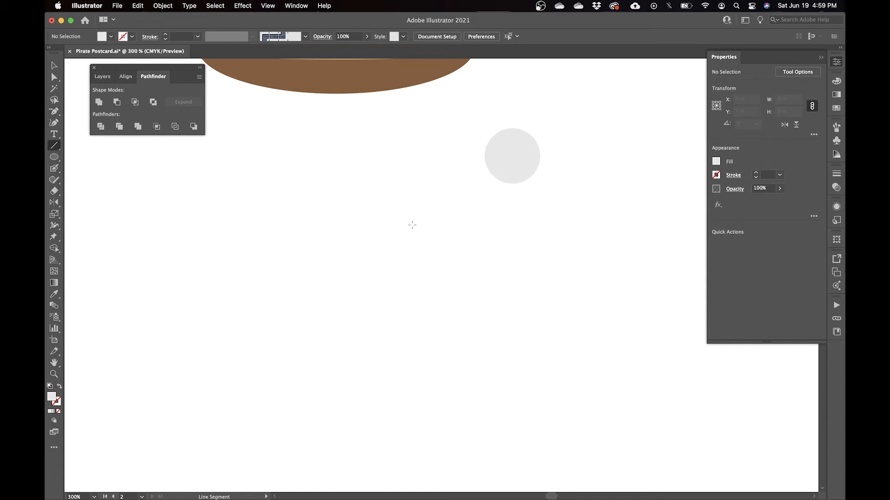
{"action": "left_click_drag", "start_coordinate": [290, 272], "coordinate": [568, 277]}
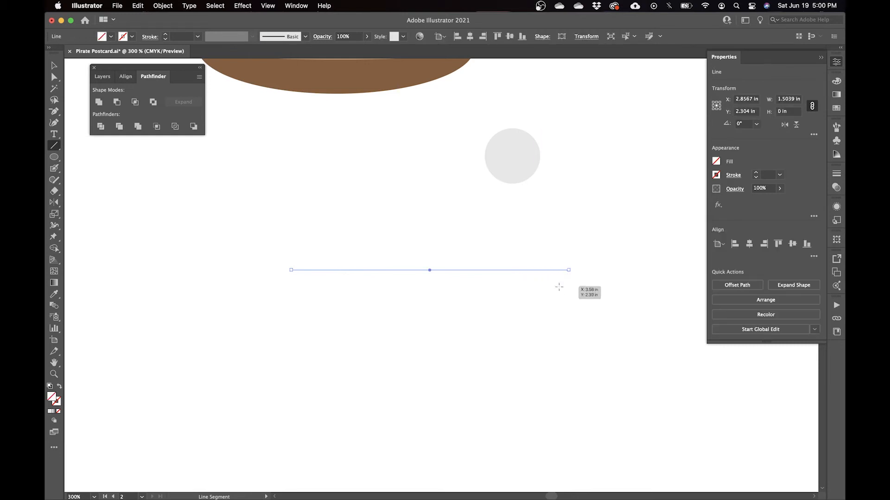
{"action": "left_click", "coordinate": [791, 100]}
{"action": "key", "text": "BackSpace"}
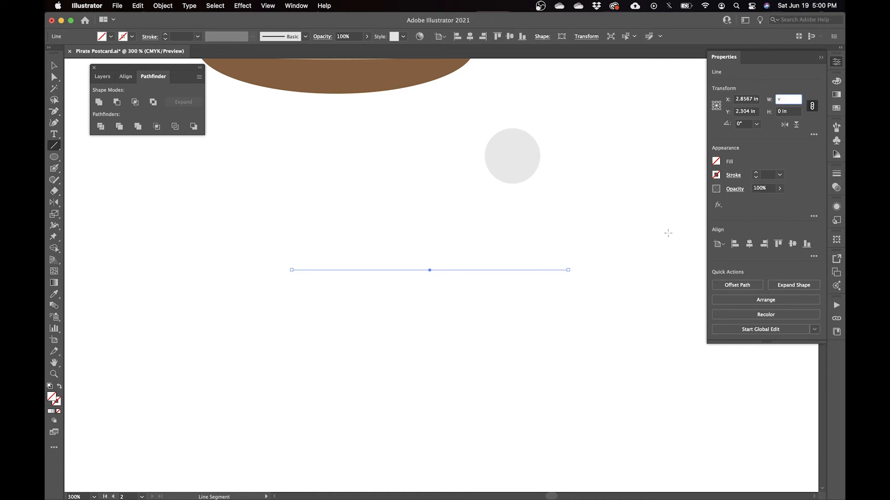
Give the line a 15 pt stroke in the same light grey as the circle.
{"action": "left_click", "coordinate": [779, 175]}
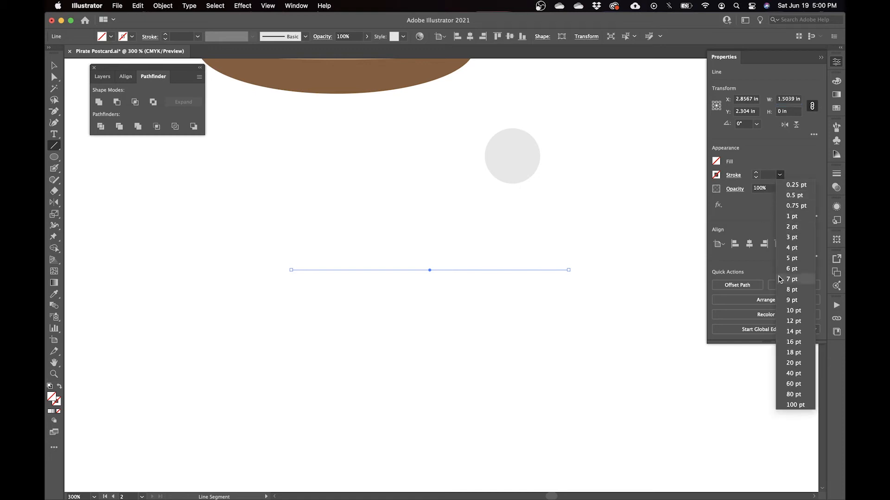
{"action": "left_click", "coordinate": [791, 331]}
{"action": "left_click", "coordinate": [768, 175]}
{"action": "key", "text": "Up"}
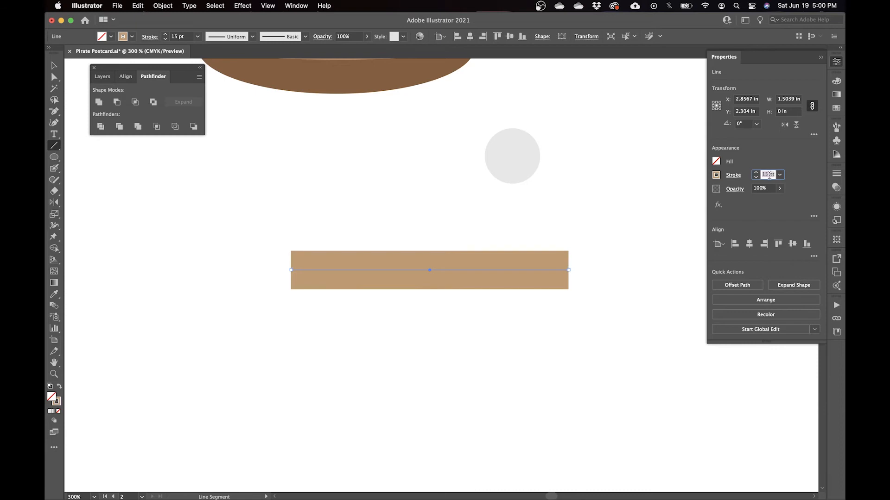
{"action": "left_click", "coordinate": [716, 176]}
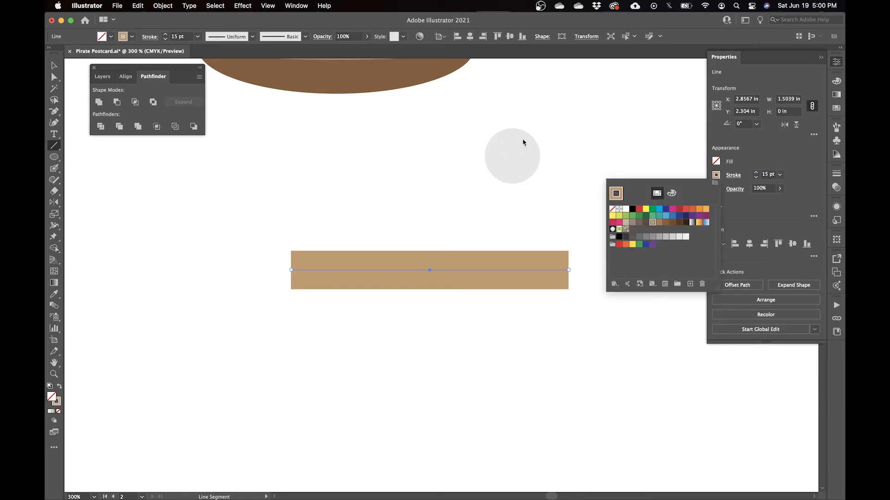
{"action": "left_click", "coordinate": [679, 238]}
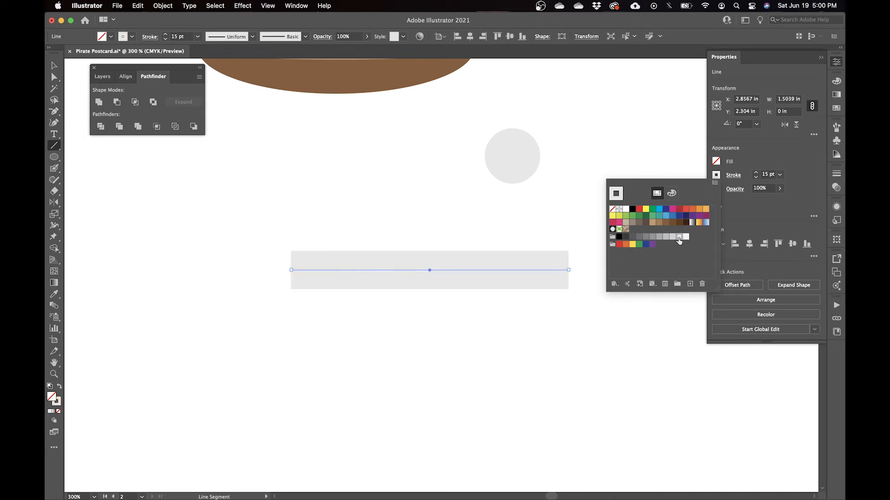
{"action": "left_click", "coordinate": [752, 157]}
{"action": "key", "text": "v"}
{"action": "left_click", "coordinate": [622, 264]}
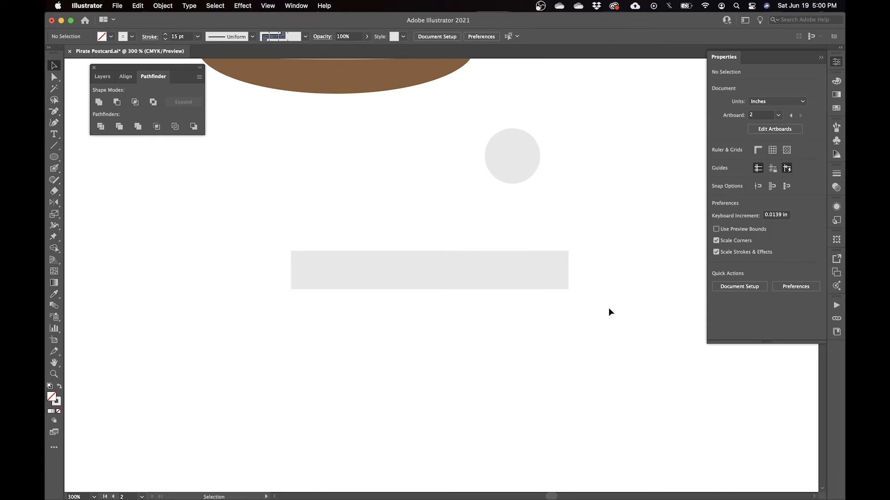
{"action": "left_click", "coordinate": [423, 287]}
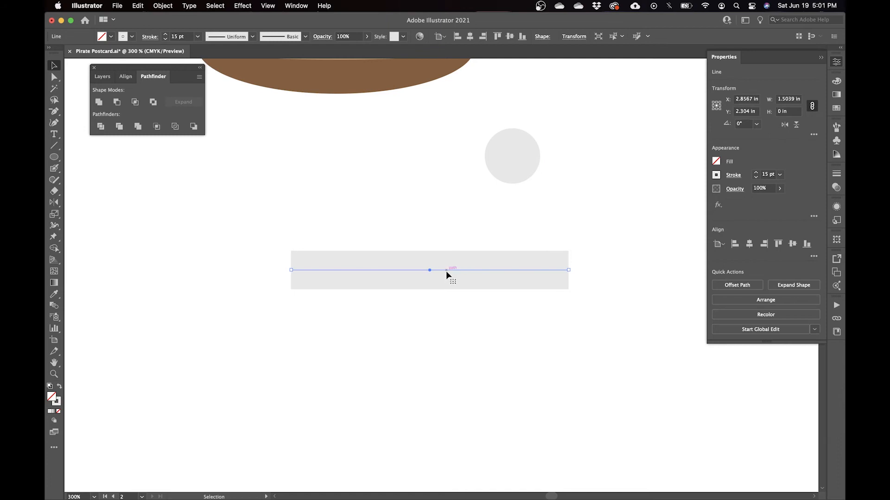
{"action": "left_click", "coordinate": [434, 249]}
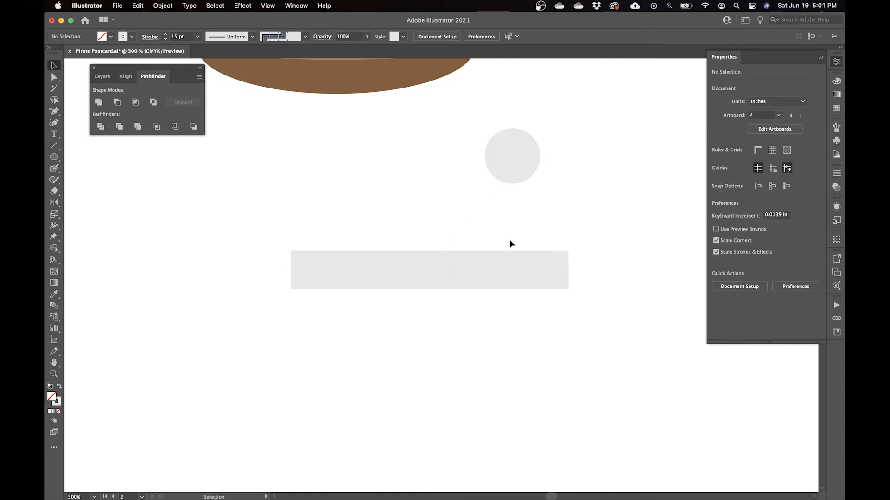
Try to place the light grey circle on the thick line's right end and duplicate it directly below.
{"action": "left_click_drag", "start_coordinate": [522, 165], "coordinate": [575, 259]}
{"action": "left_click_drag", "start_coordinate": [574, 258], "coordinate": [574, 294]}
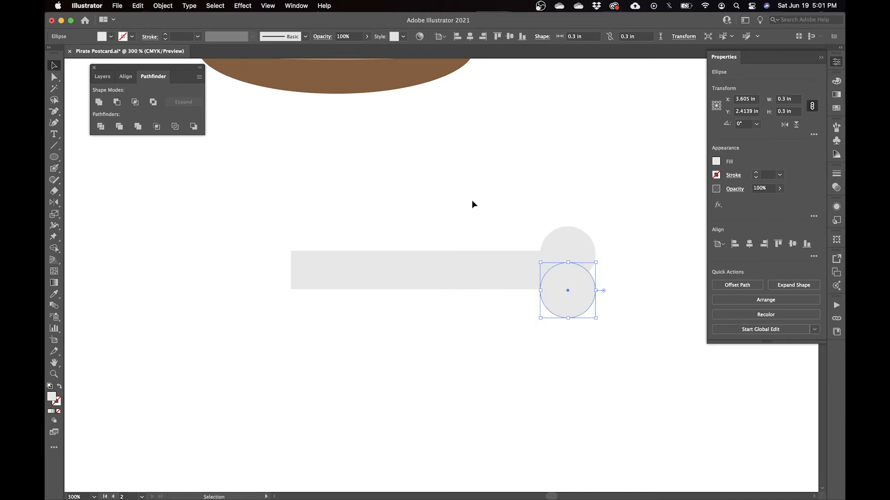
{"action": "left_click_drag", "start_coordinate": [472, 204], "coordinate": [551, 308]}
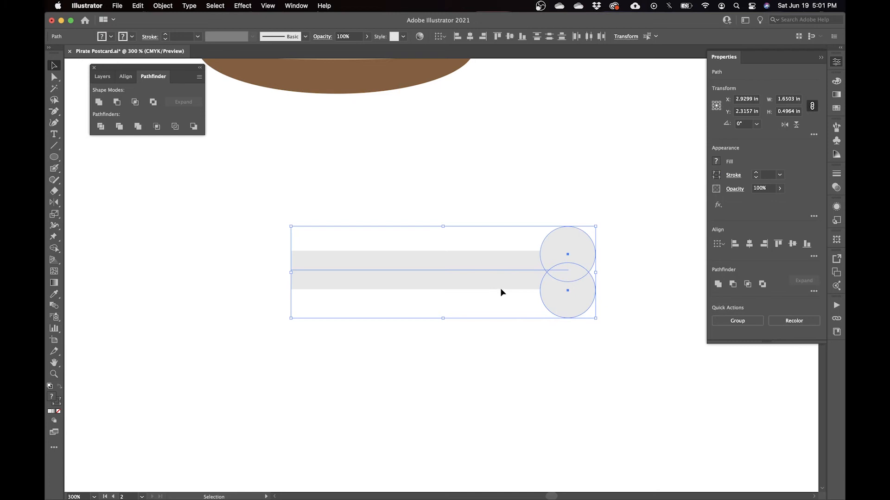
{"action": "left_click", "coordinate": [490, 345]}
{"action": "left_click", "coordinate": [563, 303]}
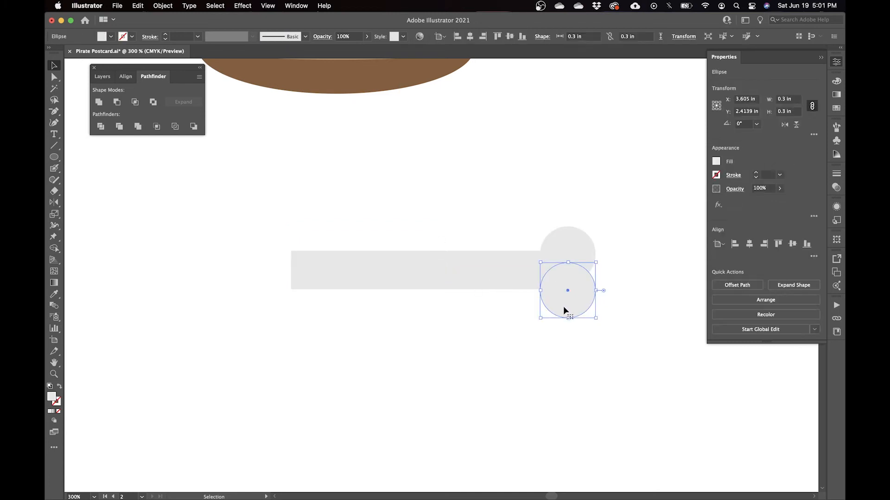
{"action": "key", "text": "super+z"}
{"action": "key", "text": "super+z"}
Convert the thick light grey line into a filled shape with Outline Stroke.
{"action": "left_click", "coordinate": [543, 236]}
{"action": "left_click", "coordinate": [467, 268]}
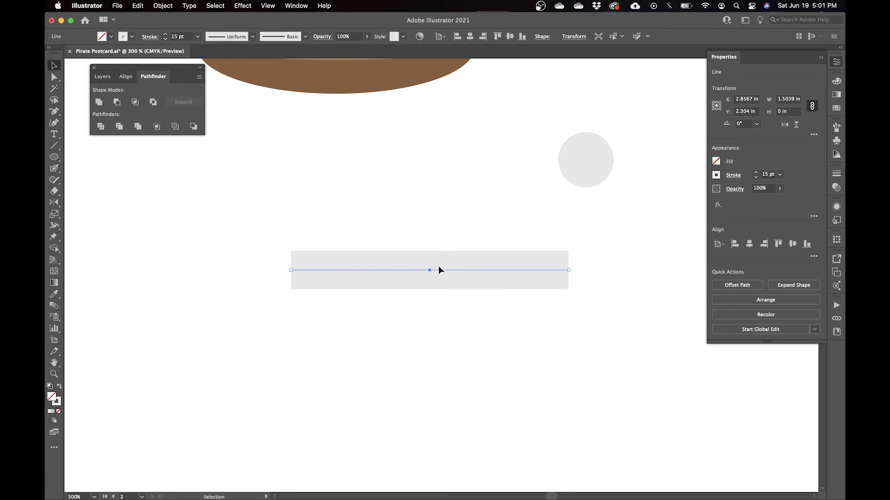
{"action": "left_click", "coordinate": [162, 6]}
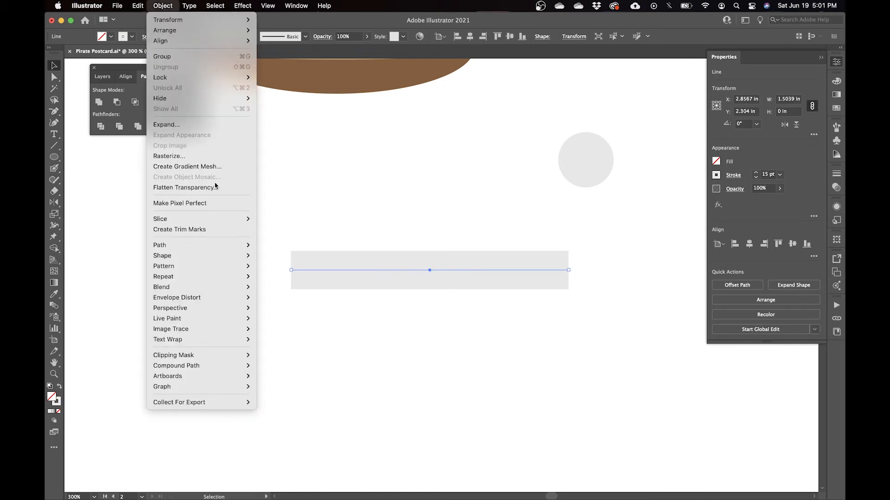
{"action": "mouse_move", "coordinate": [245, 249]}
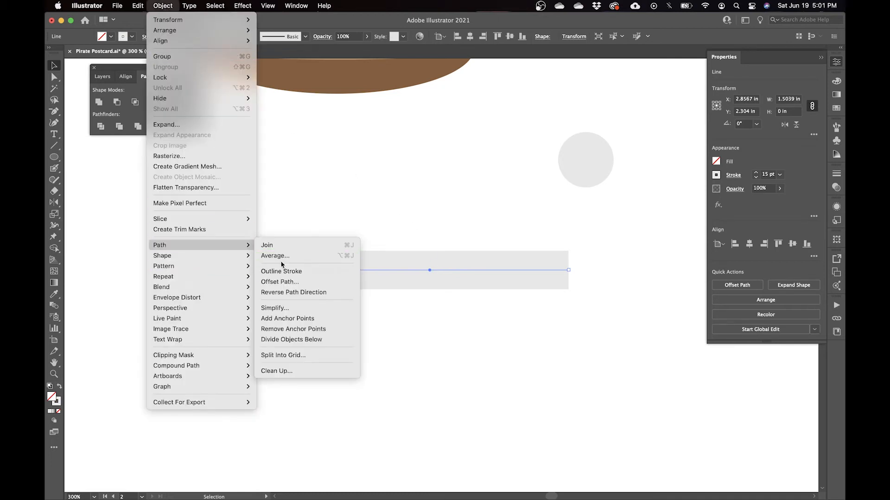
{"action": "left_click", "coordinate": [296, 272]}
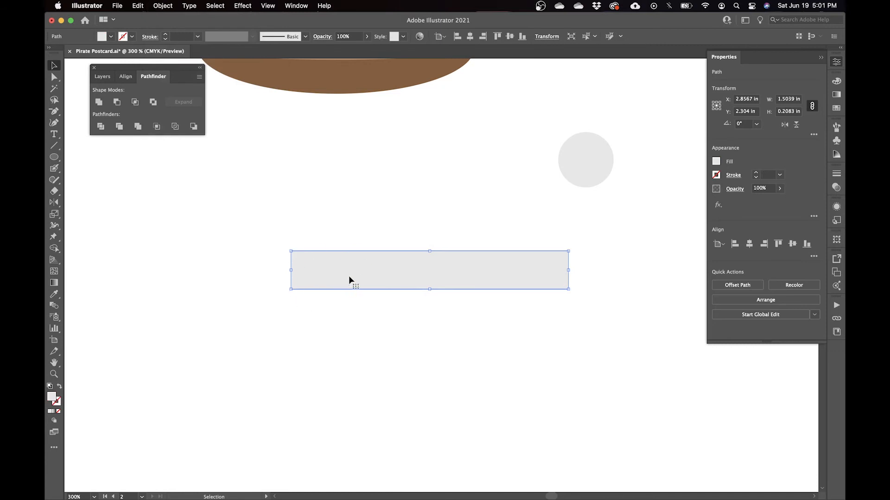
{"action": "key", "text": "a"}
{"action": "left_click_drag", "start_coordinate": [568, 251], "coordinate": [546, 198]}
{"action": "left_click", "coordinate": [569, 232]}
{"action": "key", "text": "v"}
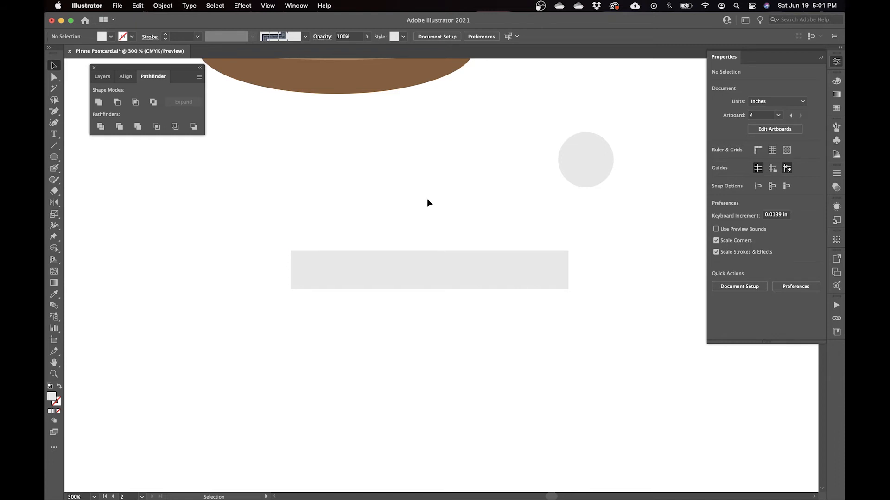
Draw a horizontal line about 1.5 in long above the grey rectangle.
{"action": "key", "text": "backslash"}
{"action": "left_click_drag", "start_coordinate": [231, 191], "coordinate": [508, 191]}
{"action": "key", "text": "v"}
Open the Borders_Dashed brush library and apply its thick black double-dashed brush to the new line.
{"action": "left_click", "coordinate": [305, 36]}
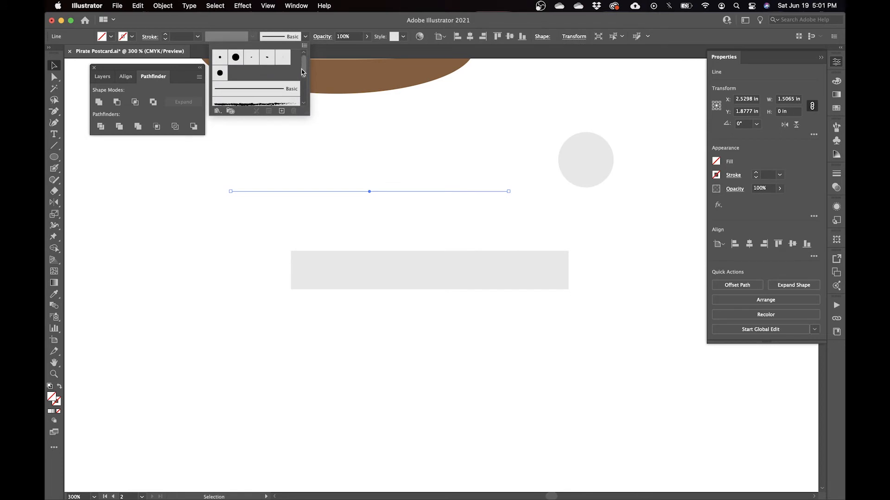
{"action": "scroll", "coordinate": [303, 73], "scroll_direction": "down", "scroll_amount": 5}
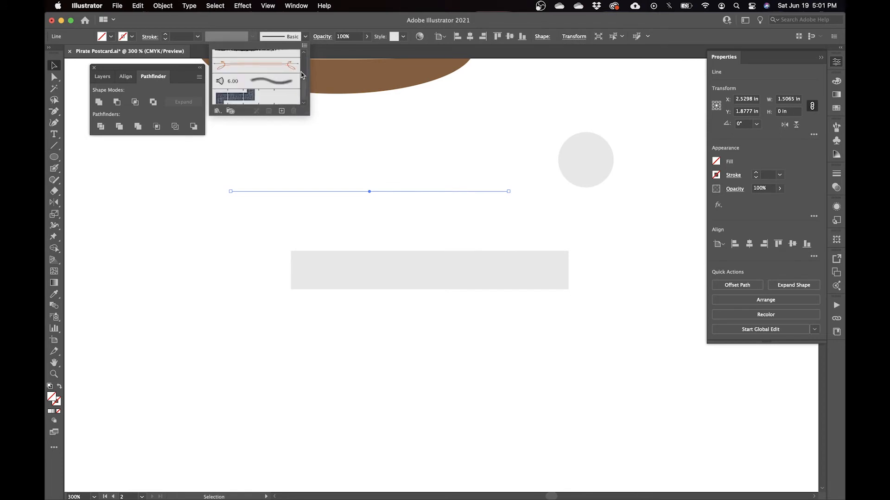
{"action": "left_click", "coordinate": [217, 111]}
{"action": "left_click", "coordinate": [320, 147]}
{"action": "left_click_drag", "start_coordinate": [452, 306], "coordinate": [434, 395]}
{"action": "left_click", "coordinate": [421, 390]}
{"action": "left_click", "coordinate": [420, 391]}
{"action": "left_click", "coordinate": [421, 391]}
{"action": "left_click", "coordinate": [420, 390]}
{"action": "left_click", "coordinate": [420, 391]}
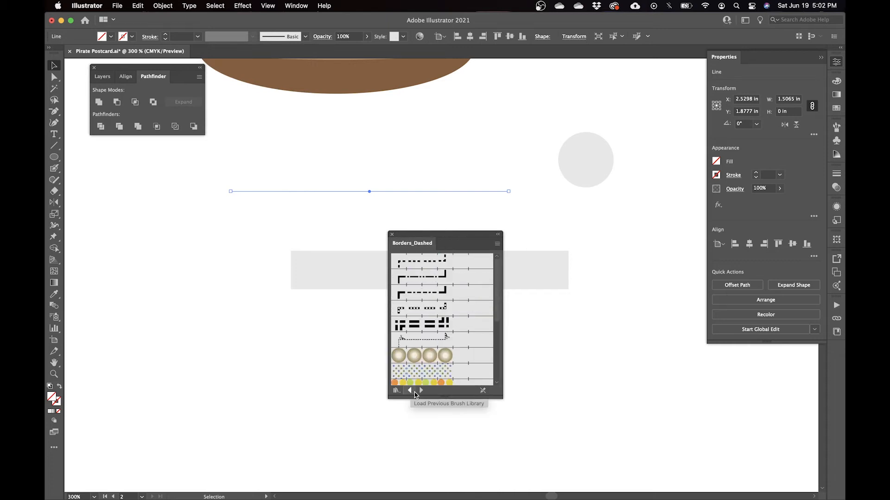
{"action": "left_click", "coordinate": [433, 326]}
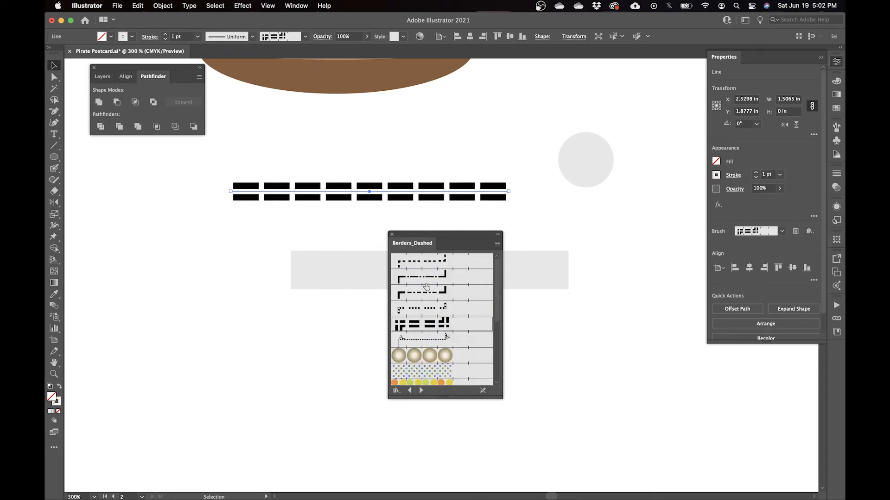
Replace the line's brush with the beige concentric-circle border from the Borders_Dashed library.
{"action": "left_click_drag", "start_coordinate": [497, 287], "coordinate": [484, 358]}
{"action": "scroll", "coordinate": [482, 360], "scroll_direction": "up", "scroll_amount": 10}
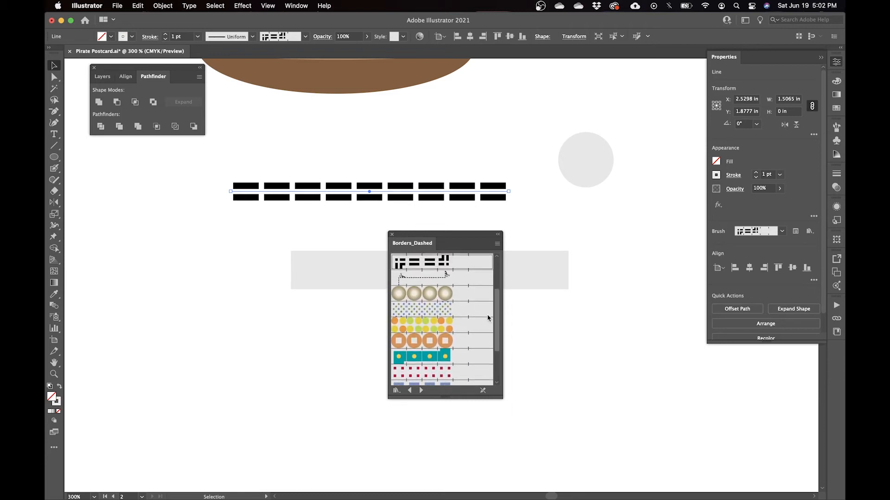
{"action": "left_click", "coordinate": [431, 297]}
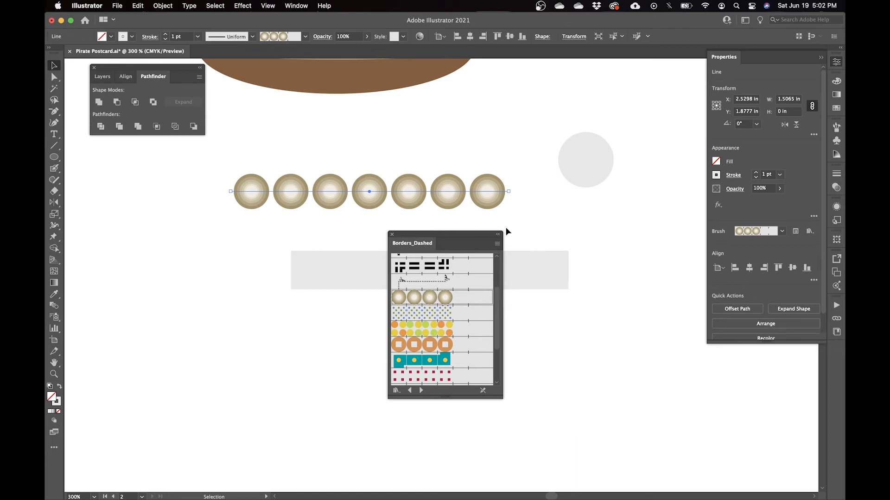
{"action": "left_click", "coordinate": [518, 227]}
Apply Outline Stroke to the beige-circle line and close the Borders_Dashed library.
{"action": "left_click", "coordinate": [319, 189]}
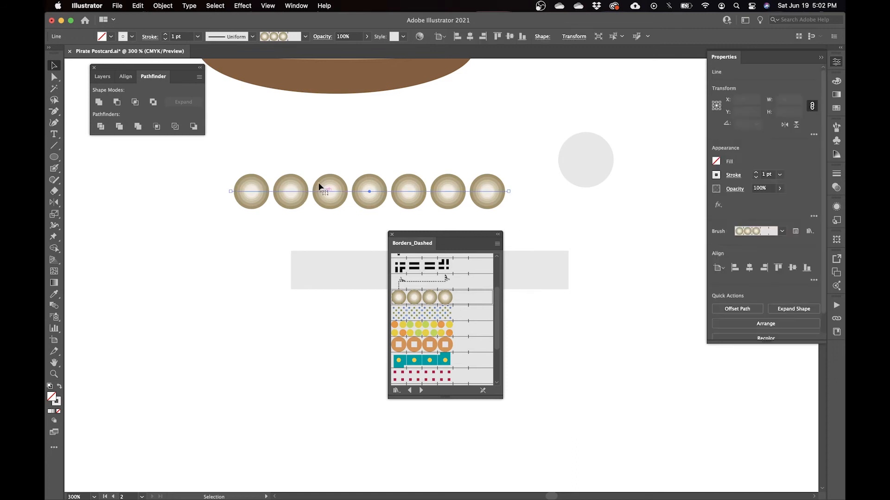
{"action": "left_click", "coordinate": [162, 6]}
{"action": "mouse_move", "coordinate": [194, 252]}
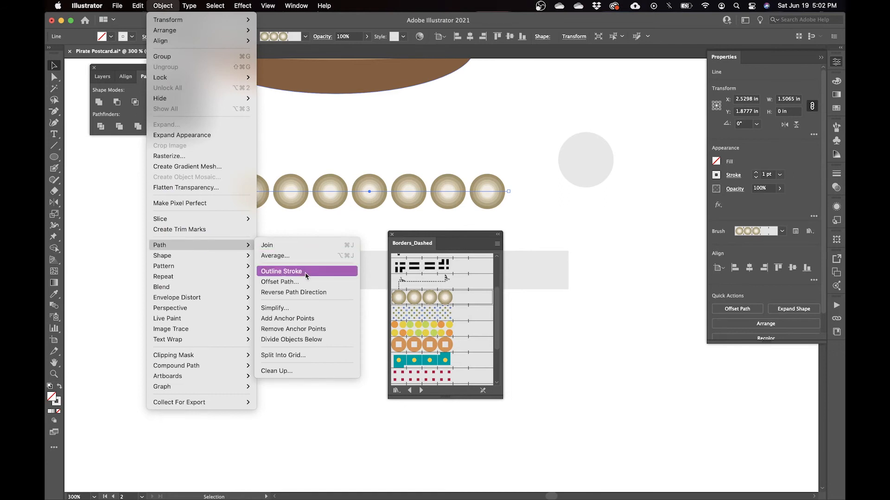
{"action": "left_click", "coordinate": [311, 277]}
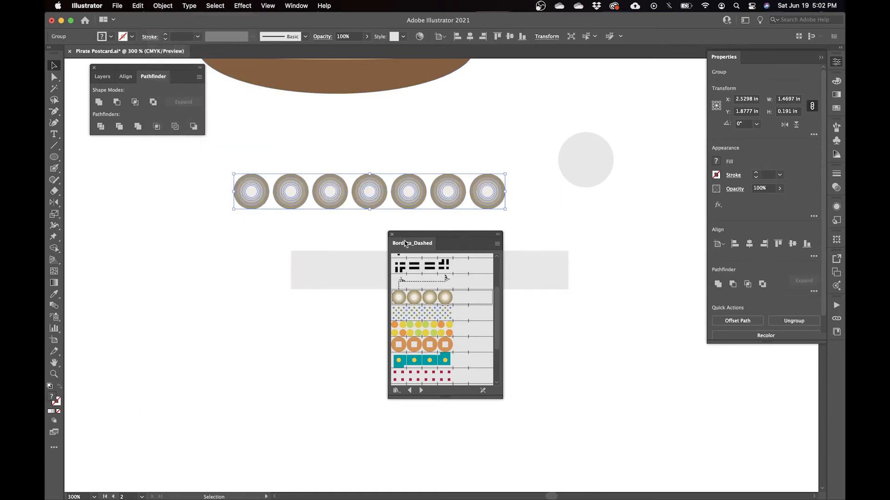
{"action": "left_click", "coordinate": [391, 235]}
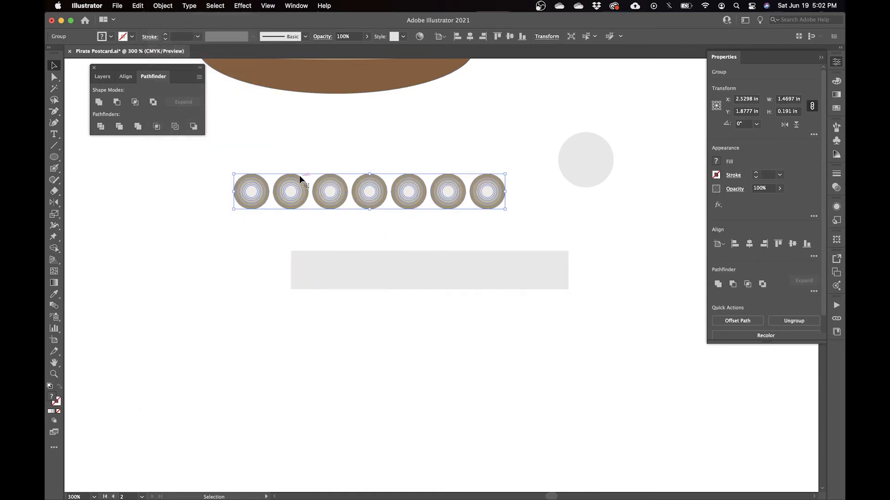
{"action": "key", "text": "a"}
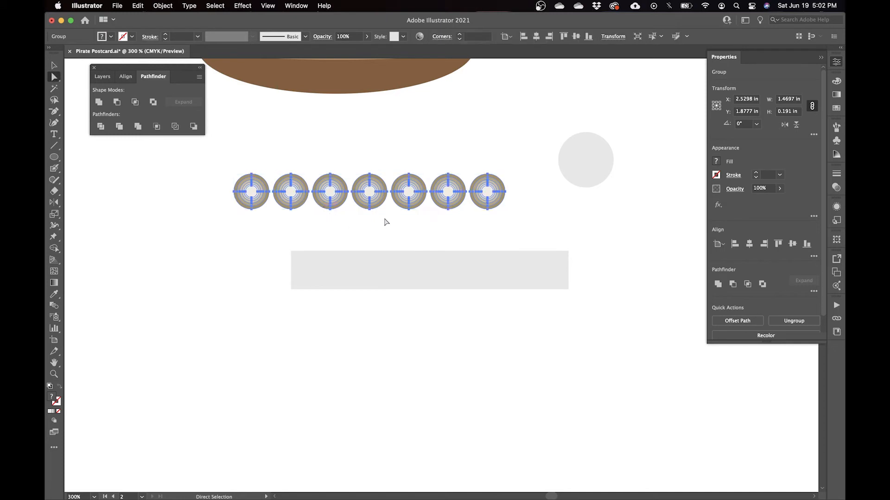
{"action": "key", "text": "v"}
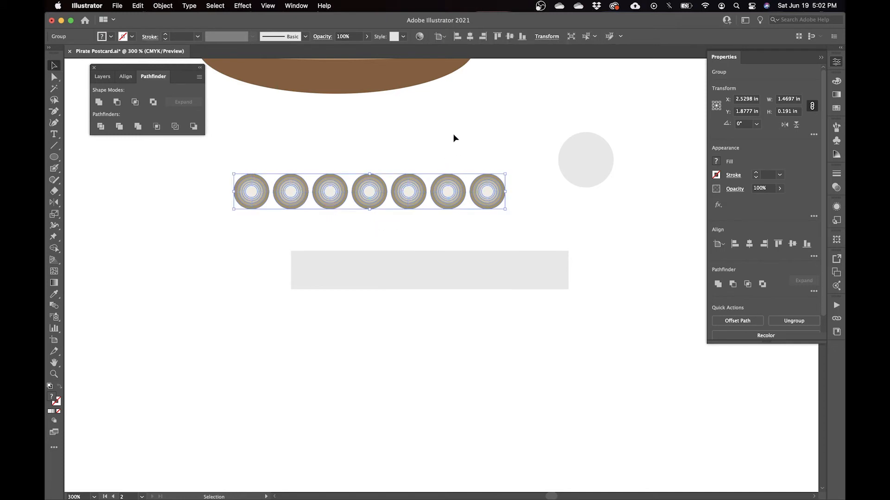
Delete the outlined row of beige circles above the grey rectangle.
{"action": "left_click", "coordinate": [462, 149]}
{"action": "left_click", "coordinate": [452, 192]}
{"action": "key", "text": "Delete"}
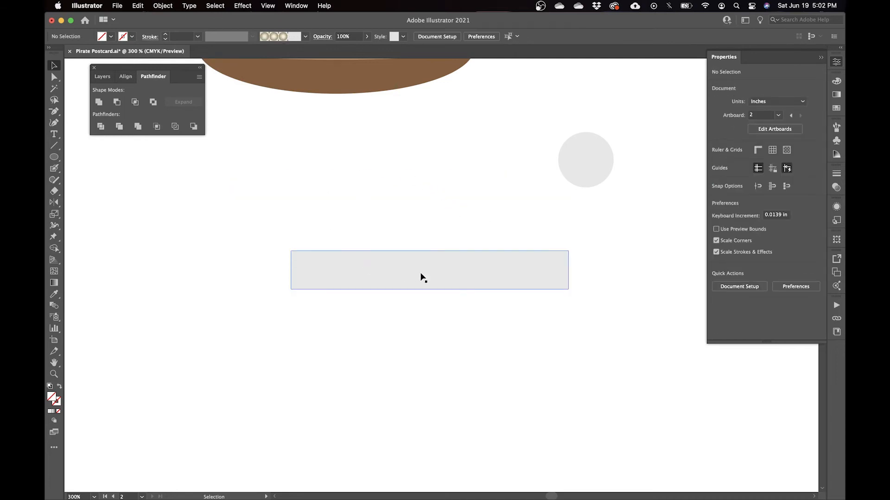
Center the 0.3 in circle on the rectangle's upper-right corner and place a copy on its lower-right corner.
{"action": "left_click", "coordinate": [429, 274]}
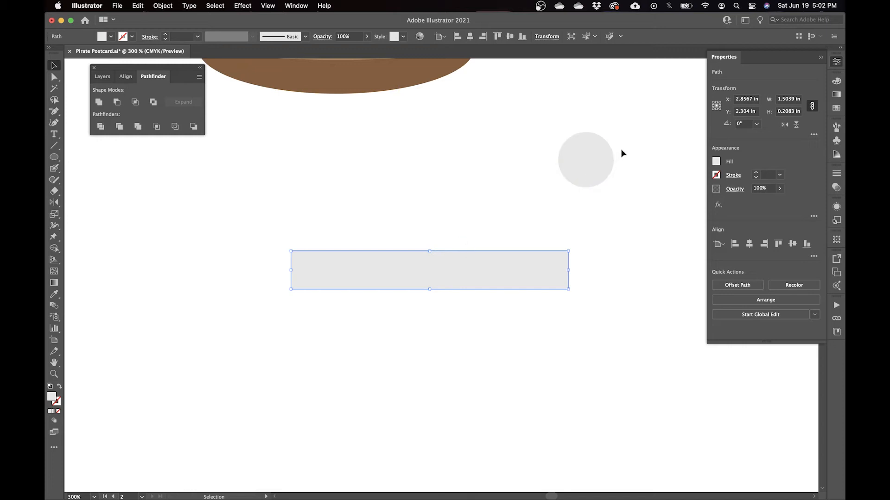
{"action": "left_click_drag", "start_coordinate": [603, 170], "coordinate": [585, 259]}
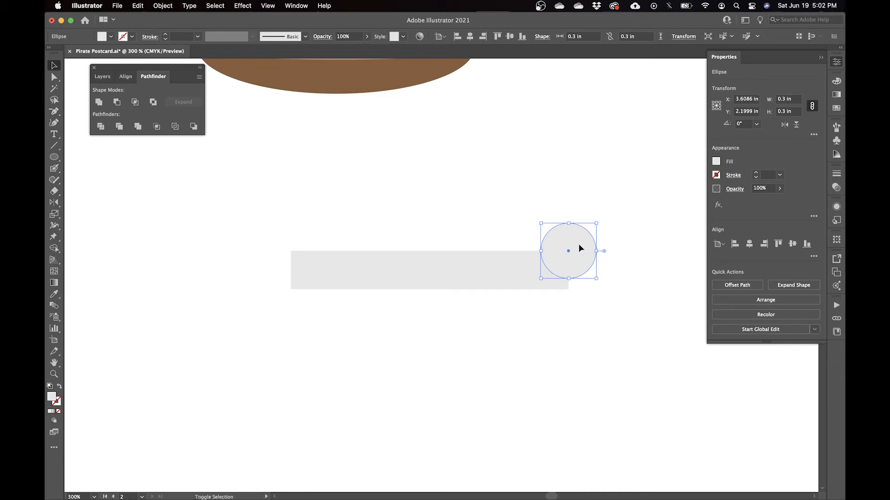
{"action": "left_click_drag", "start_coordinate": [579, 243], "coordinate": [580, 286]}
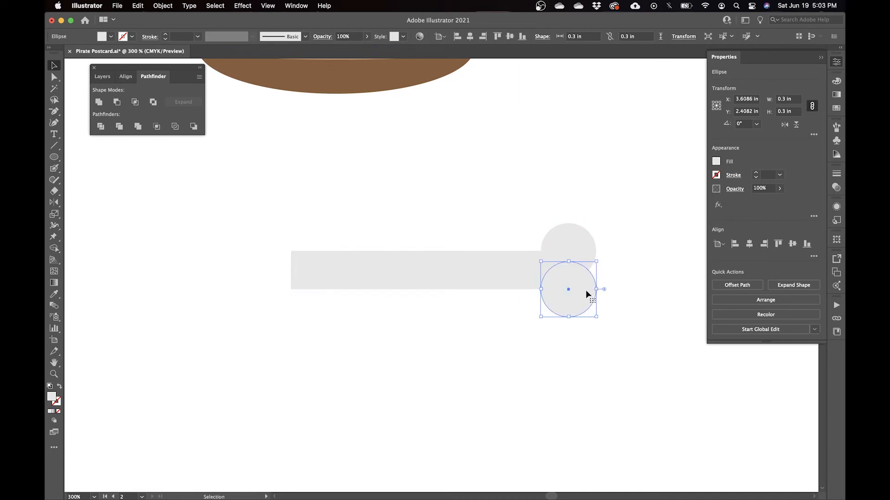
Copy both circles to the rectangle's left corners and group all the shapes as one bone.
{"action": "left_click", "coordinate": [585, 256], "text": "shift"}
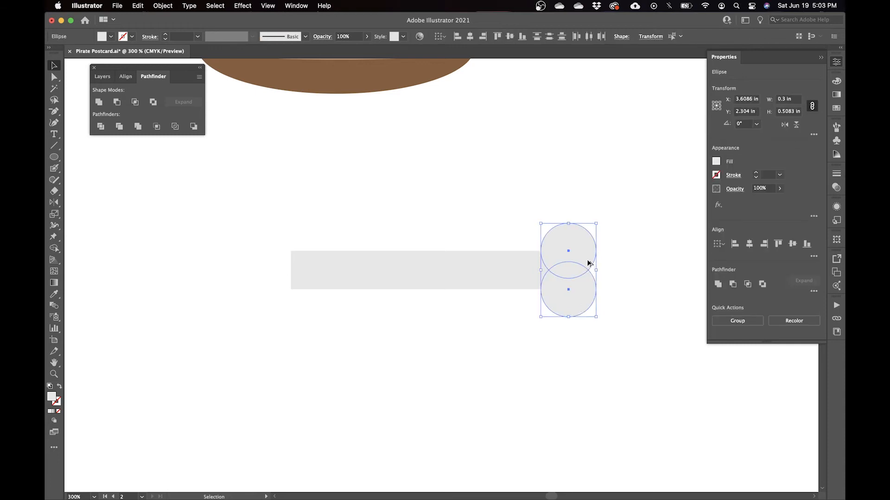
{"action": "left_click_drag", "start_coordinate": [587, 265], "coordinate": [310, 278]}
{"action": "left_click", "coordinate": [396, 376]}
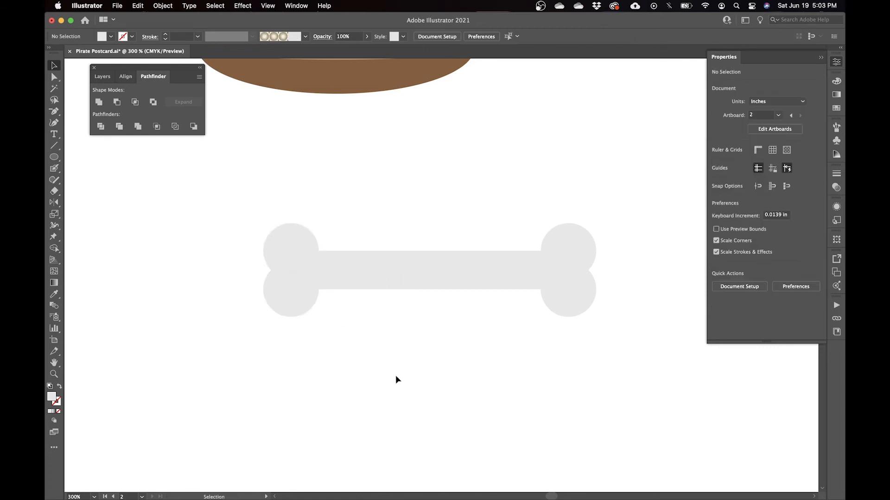
{"action": "left_click_drag", "start_coordinate": [258, 356], "coordinate": [603, 211]}
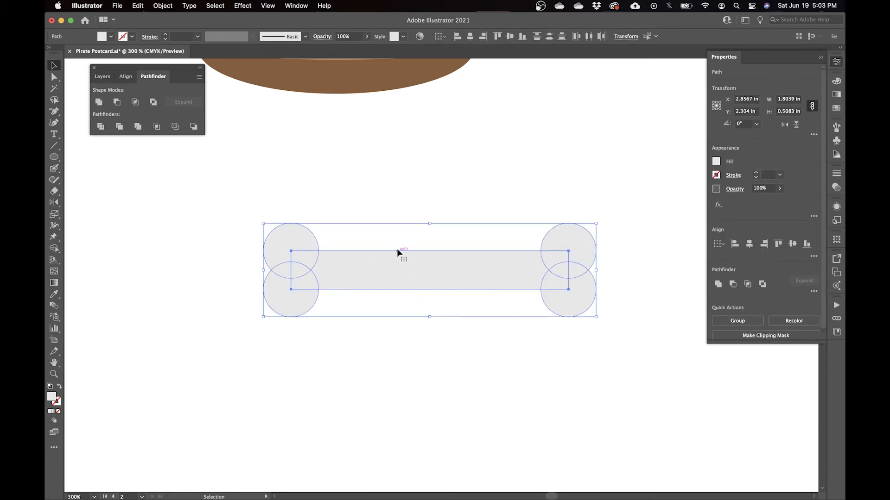
{"action": "key", "text": "super+g"}
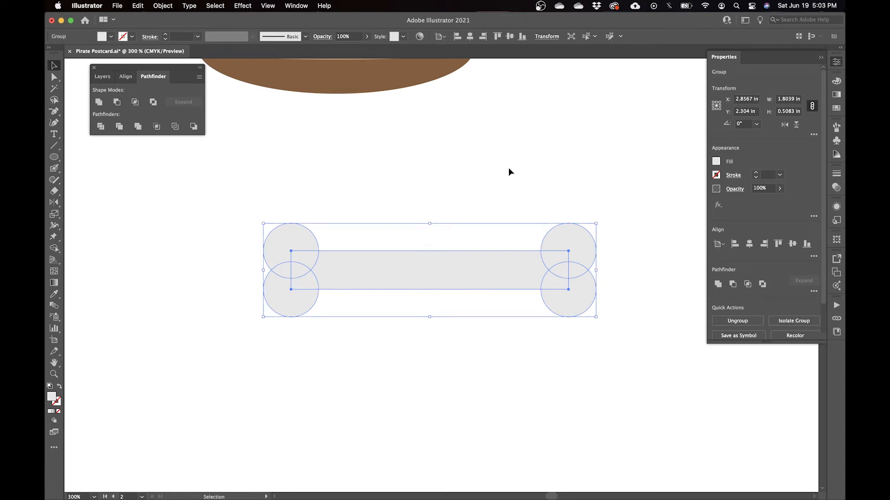
{"action": "right_click", "coordinate": [429, 268]}
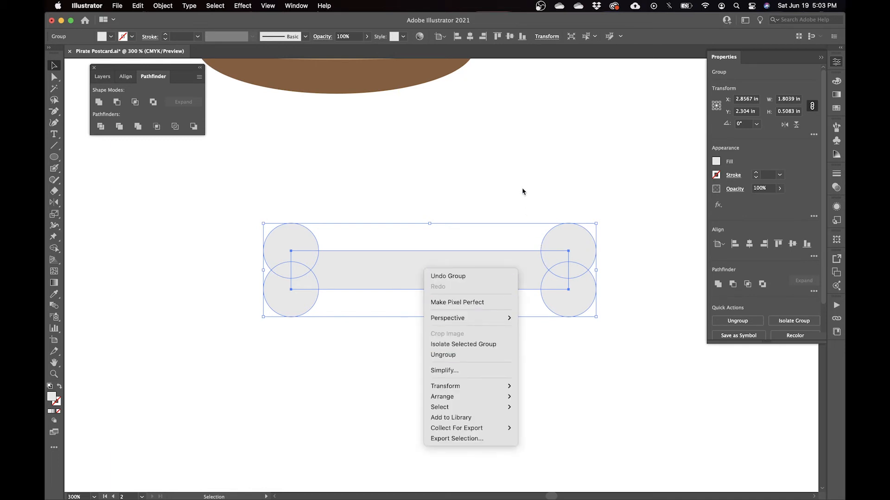
{"action": "left_click", "coordinate": [521, 194]}
{"action": "left_click", "coordinate": [540, 216]}
{"action": "left_click", "coordinate": [562, 238]}
{"action": "left_click", "coordinate": [542, 331]}
{"action": "left_click", "coordinate": [560, 304]}
{"action": "left_click", "coordinate": [516, 329]}
{"action": "left_click", "coordinate": [492, 262]}
{"action": "left_click", "coordinate": [543, 214]}
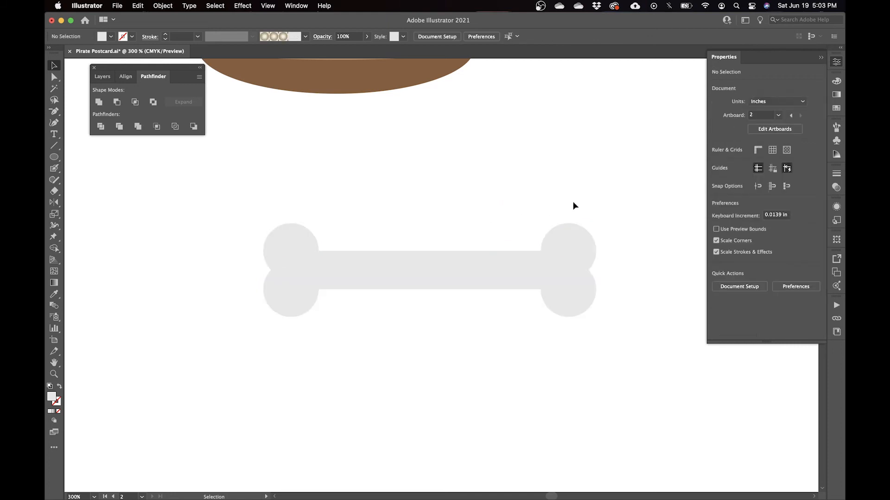
Rotate the grouped bone by 45°.
{"action": "left_click_drag", "start_coordinate": [585, 213], "coordinate": [422, 324]}
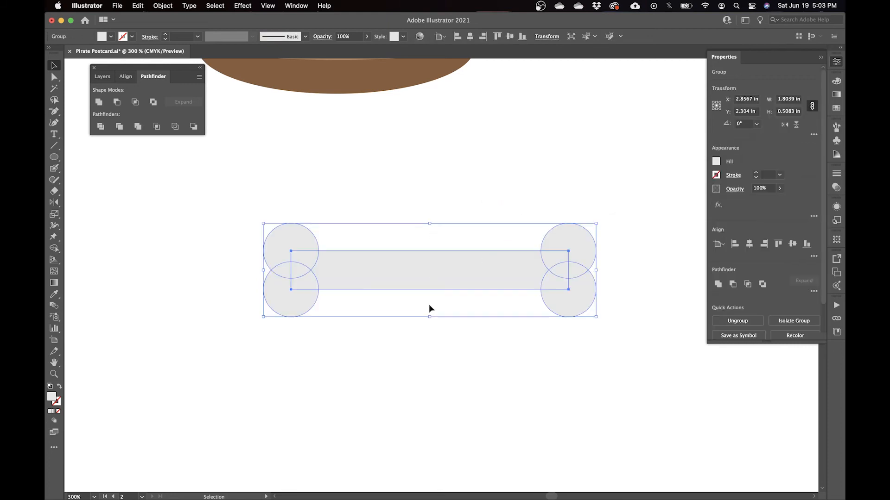
{"action": "right_click", "coordinate": [453, 272]}
{"action": "mouse_move", "coordinate": [516, 394]}
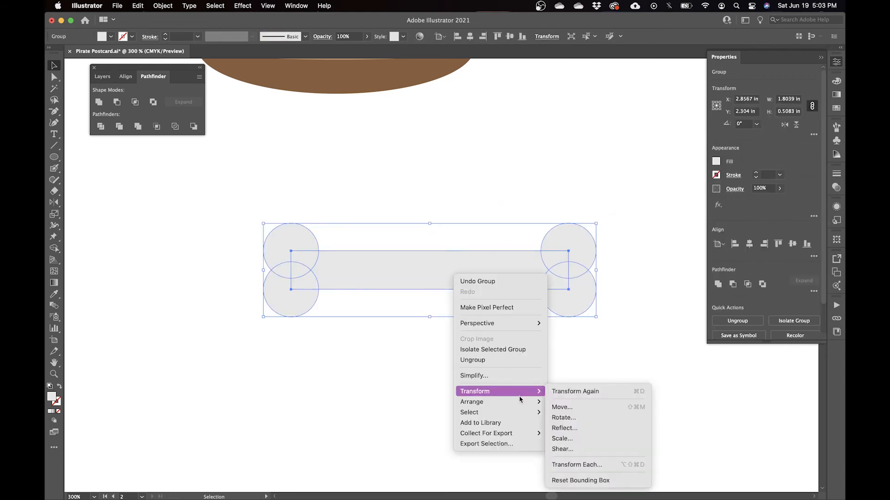
{"action": "left_click", "coordinate": [563, 421]}
{"action": "type", "text": "45"}
{"action": "left_click", "coordinate": [604, 265]}
{"action": "left_click", "coordinate": [605, 265]}
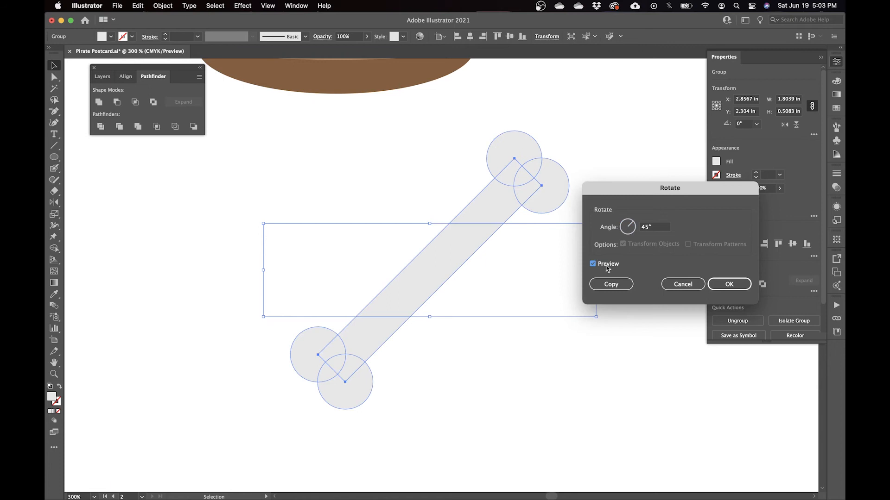
{"action": "left_click", "coordinate": [726, 282]}
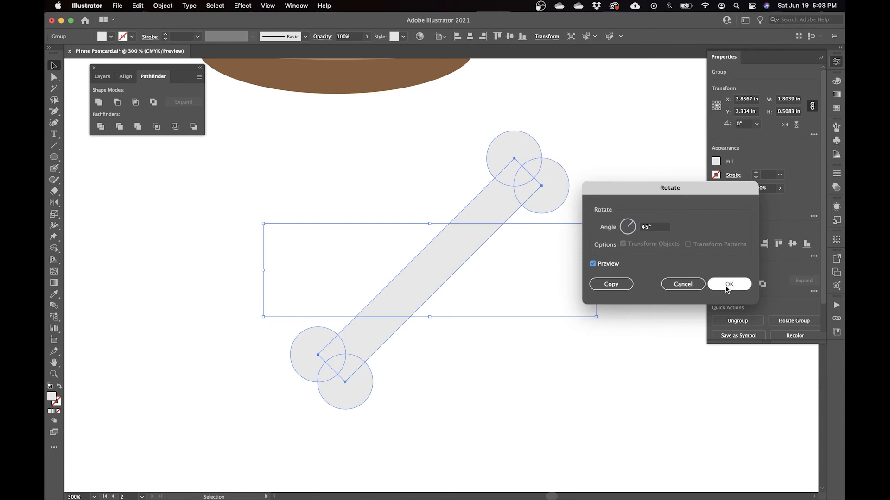
Create a copy of the bone reflected across the vertical axis to form crossbones.
{"action": "right_click", "coordinate": [473, 226]}
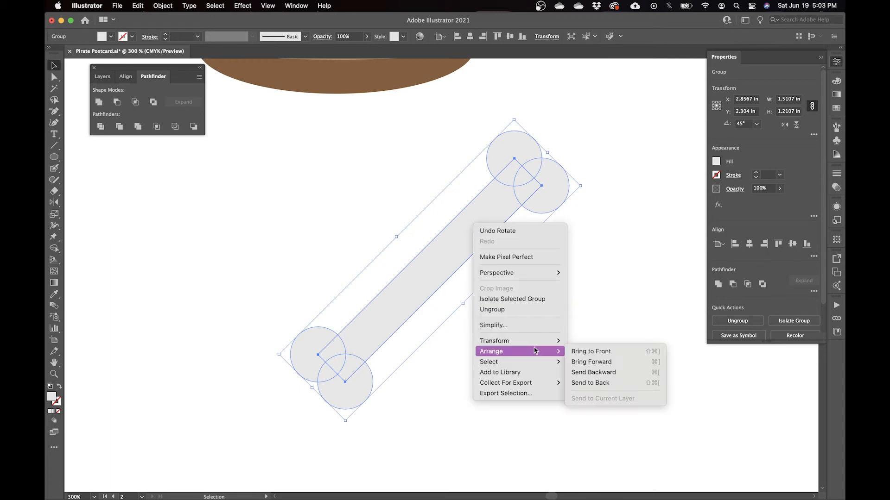
{"action": "mouse_move", "coordinate": [547, 344]}
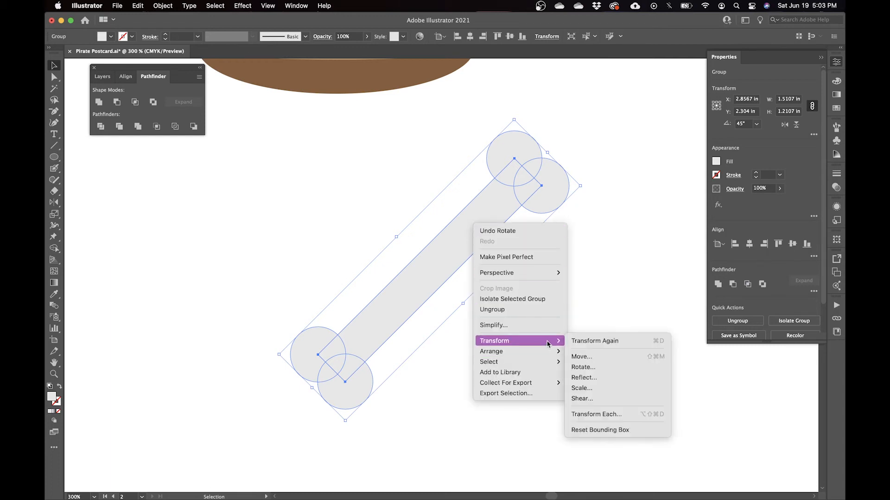
{"action": "left_click", "coordinate": [590, 379]}
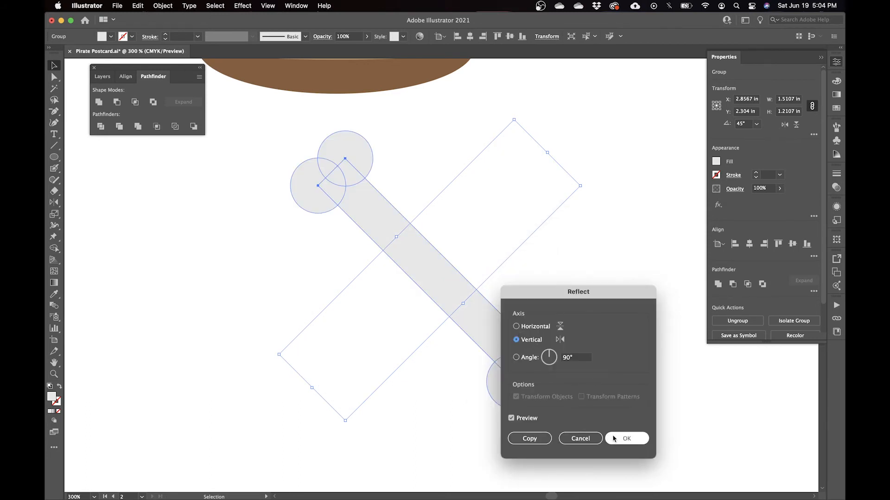
{"action": "left_click", "coordinate": [529, 439]}
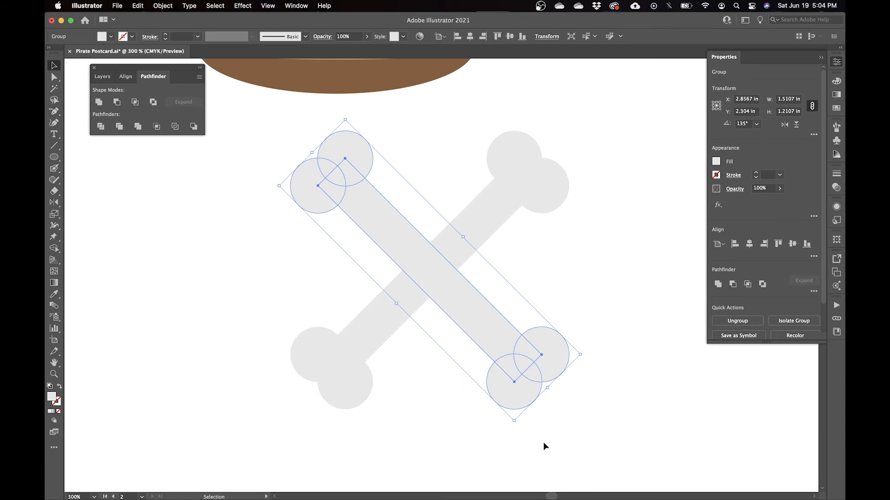
{"action": "left_click", "coordinate": [567, 288]}
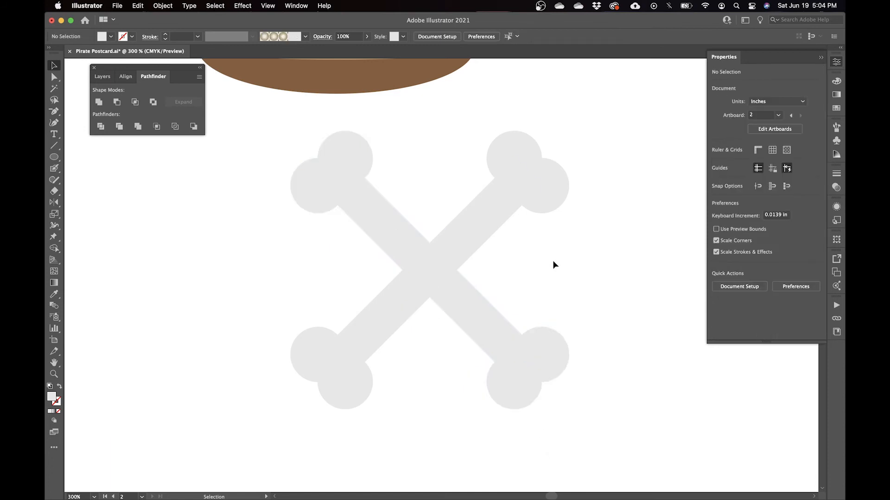
Move both crossed bones to the right of the brown boat and scale them down.
{"action": "key", "text": "super+minus"}
{"action": "key", "text": "super+minus"}
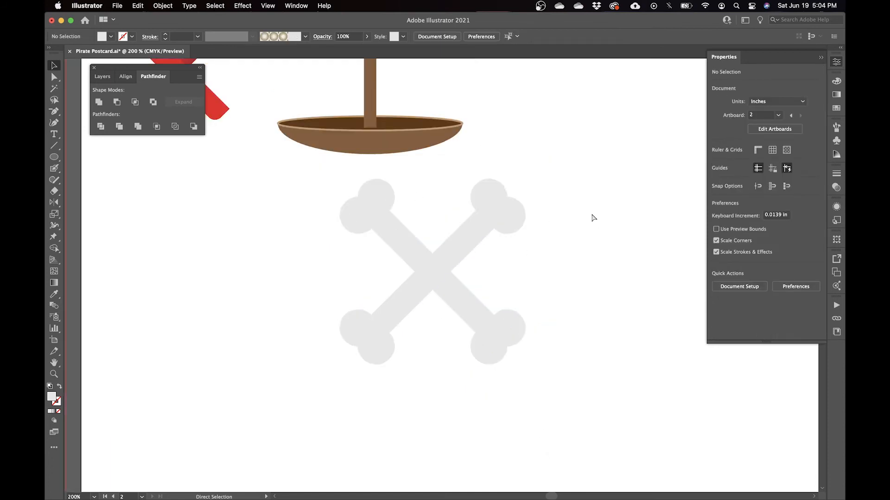
{"action": "left_click_drag", "start_coordinate": [438, 280], "coordinate": [556, 156]}
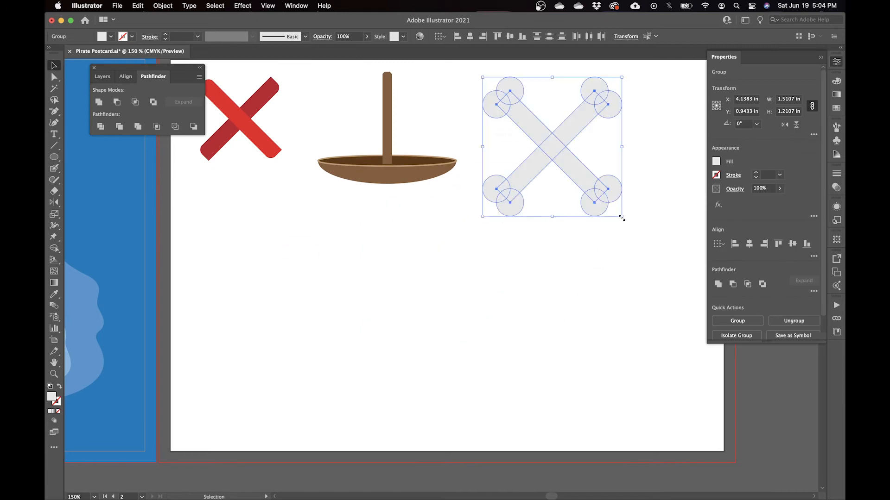
{"action": "left_click_drag", "start_coordinate": [621, 218], "coordinate": [592, 145]}
{"action": "left_click", "coordinate": [440, 266]}
{"action": "left_click_drag", "start_coordinate": [440, 268], "coordinate": [478, 227]}
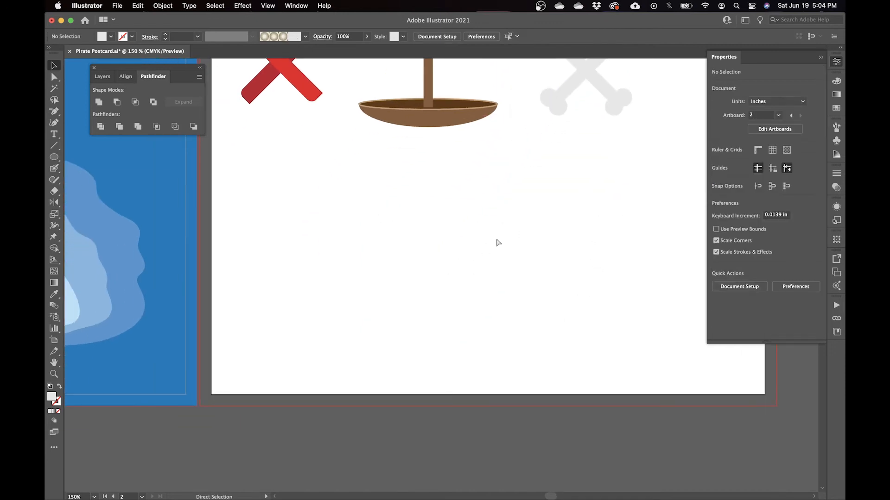
Activate the Polygon tool for drawing in the empty area below the boat.
{"action": "scroll", "coordinate": [497, 241], "scroll_direction": "down", "scroll_amount": 3}
{"action": "scroll", "coordinate": [497, 241], "scroll_direction": "right", "scroll_amount": 3}
{"action": "scroll", "coordinate": [512, 213], "scroll_direction": "up", "scroll_amount": 2}
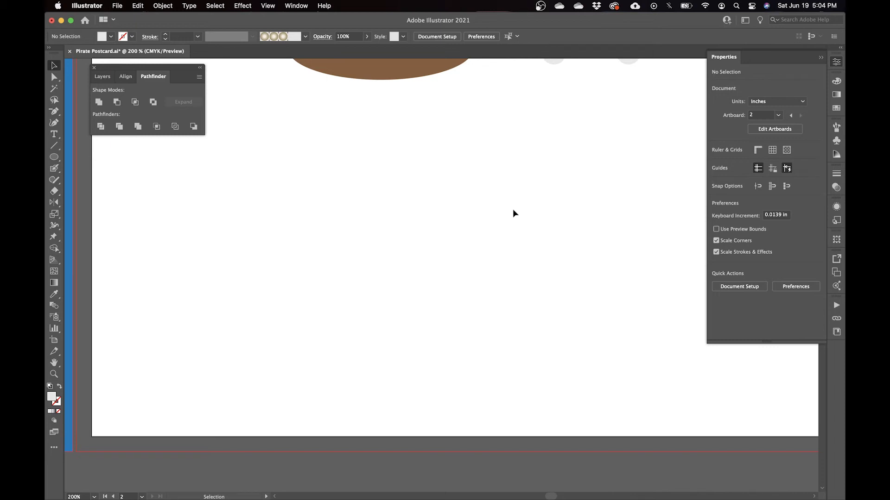
{"action": "left_click", "coordinate": [54, 157]}
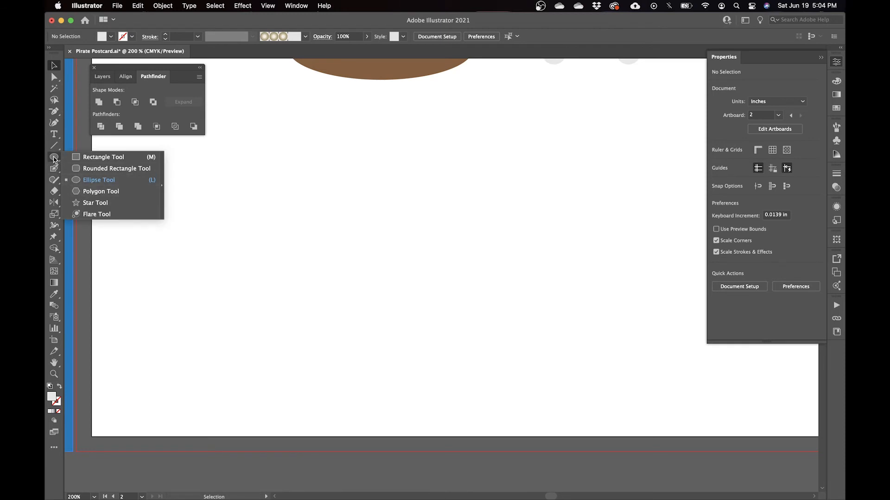
{"action": "left_click", "coordinate": [102, 191]}
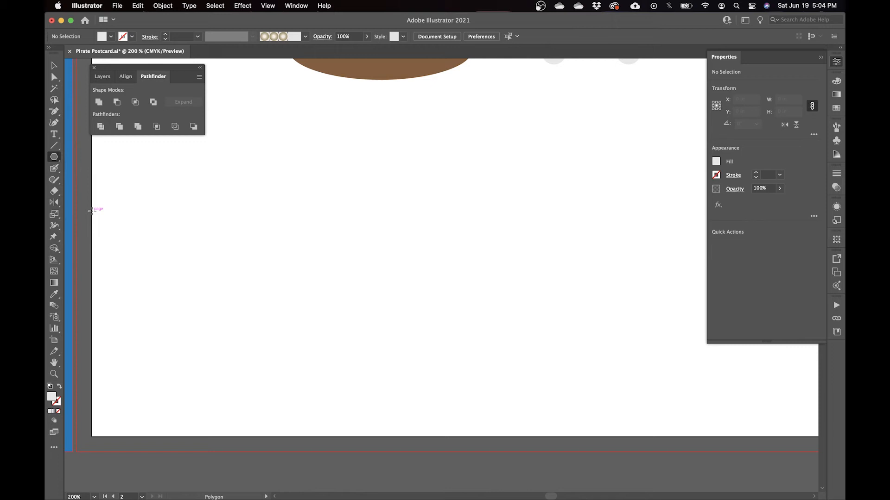
Try drawing a freehand polygon below the boat while varying its number of sides, and undo it.
{"action": "mouse_move", "coordinate": [378, 169]}
{"action": "left_mouse_down"}
{"action": "mouse_move", "coordinate": [427, 234]}
{"action": "mouse_move", "coordinate": [435, 284]}
{"action": "mouse_move", "coordinate": [332, 262]}
{"action": "left_mouse_up"}
{"action": "key", "text": "Up"}
{"action": "key", "text": "Up"}
{"action": "key", "text": "Up"}
{"action": "key", "text": "Down"}
{"action": "key", "text": "Down"}
{"action": "key", "text": "Down"}
{"action": "key", "text": "Down"}
{"action": "key", "text": "Down"}
{"action": "key", "text": "Down"}
{"action": "key", "text": "Up"}
{"action": "key", "text": "Up"}
{"action": "key", "text": "Up"}
{"action": "key", "text": "Up"}
{"action": "key", "text": "Up"}
{"action": "key", "text": "Down"}
{"action": "key", "text": "Down"}
{"action": "key", "text": "Down"}
{"action": "key", "text": "Down"}
{"action": "key", "text": "Down"}
{"action": "key", "text": "Up"}
{"action": "key", "text": "Up"}
{"action": "key", "text": "Up"}
{"action": "key", "text": "Up"}
{"action": "key", "text": "Up"}
{"action": "key", "text": "Up"}
{"action": "key", "text": "Up"}
{"action": "key", "text": "Up"}
{"action": "key", "text": "Up"}
{"action": "key", "text": "Up"}
{"action": "key", "text": "Up"}
{"action": "key", "text": "Up"}
{"action": "key", "text": "Up"}
{"action": "key", "text": "Down"}
{"action": "key", "text": "Down"}
{"action": "key", "text": "Down"}
{"action": "key", "text": "Down"}
{"action": "key", "text": "Down"}
{"action": "key", "text": "Down"}
{"action": "key", "text": "Down"}
{"action": "key", "text": "Down"}
{"action": "key", "text": "Down"}
{"action": "key", "text": "Down"}
{"action": "key", "text": "Down"}
{"action": "key", "text": "Down"}
{"action": "key", "text": "Down"}
{"action": "key", "text": "cmd+z"}
Create a five-sided polygon with a 0.5 in radius and move it right into the open space below the boat.
{"action": "left_click", "coordinate": [426, 168]}
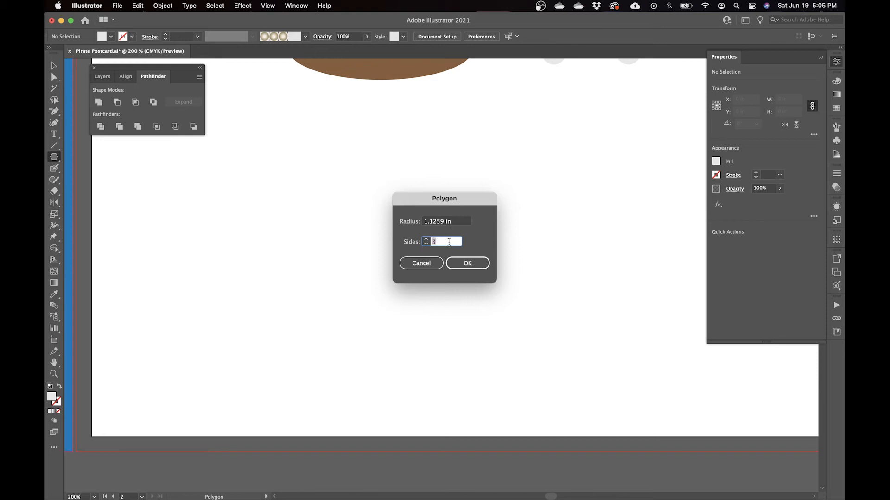
{"action": "type", "text": "11"}
{"action": "double_click", "coordinate": [445, 222]}
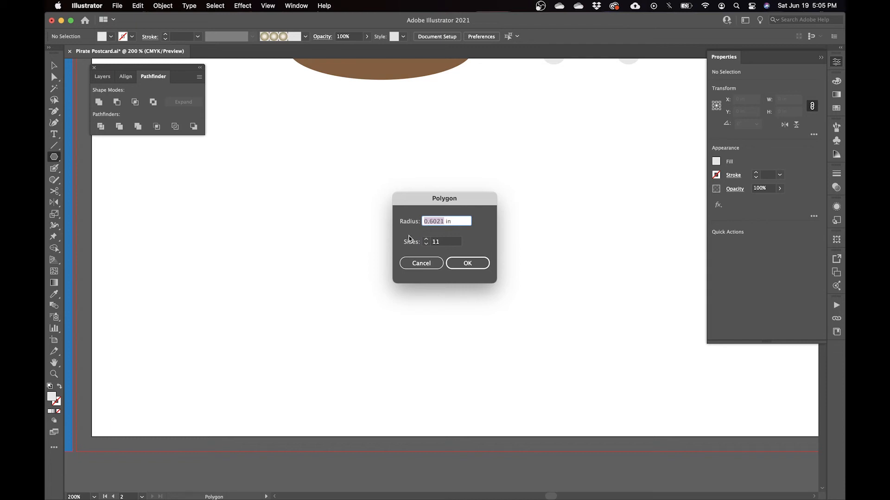
{"action": "type", "text": "5"}
{"action": "left_click", "coordinate": [436, 242]}
{"action": "type", "text": "5"}
{"action": "left_click", "coordinate": [467, 262]}
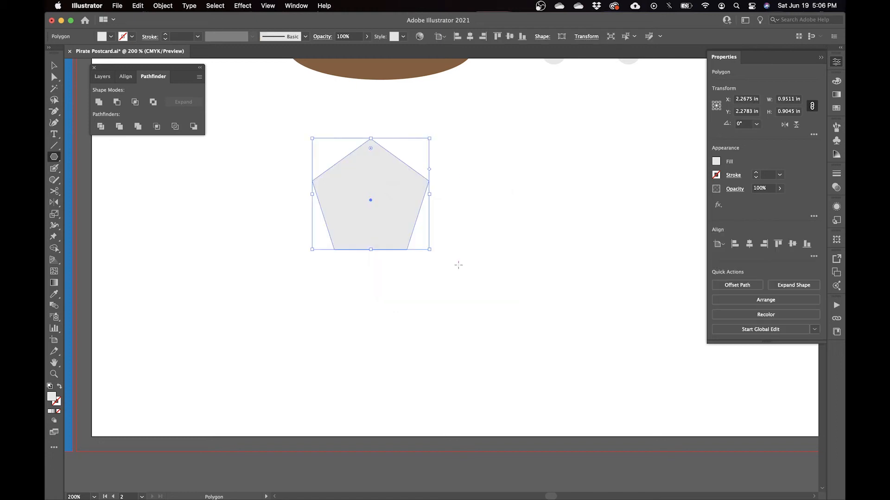
{"action": "key", "text": "v"}
{"action": "left_click_drag", "start_coordinate": [372, 208], "coordinate": [486, 227]}
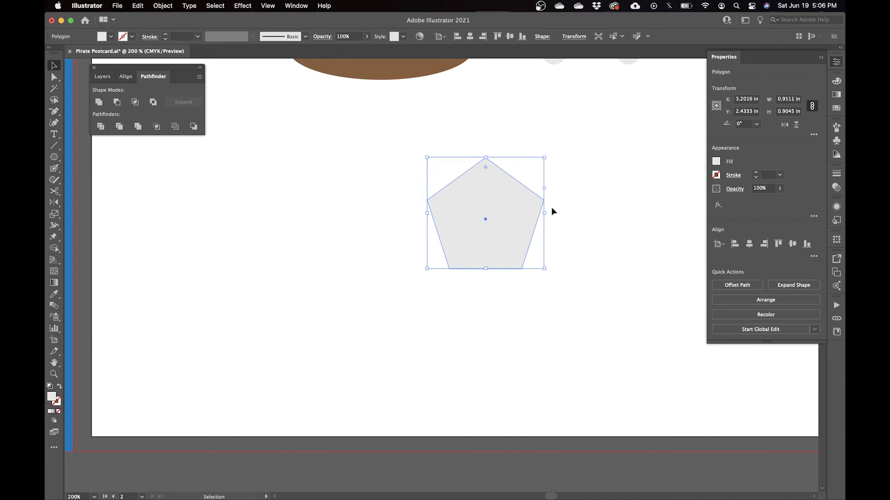
Fill the pentagon with a medium grey swatch and reduce it to 3 sides.
{"action": "left_click", "coordinate": [715, 161]}
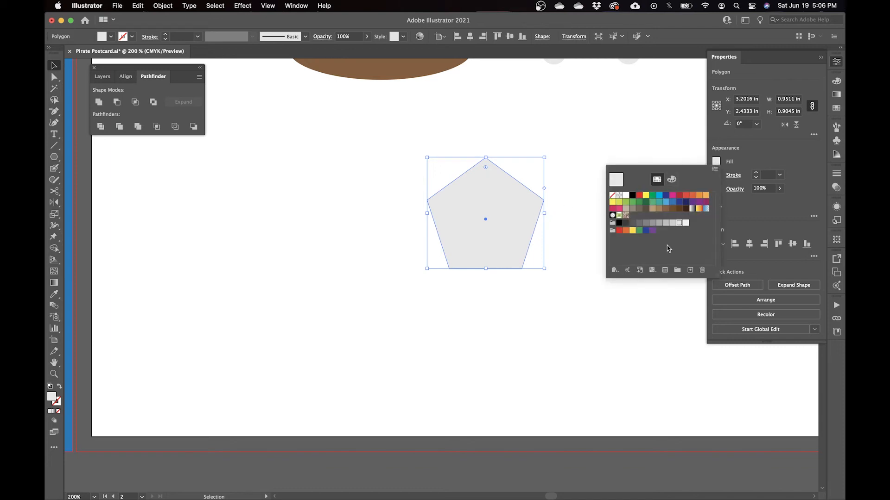
{"action": "left_click", "coordinate": [666, 223]}
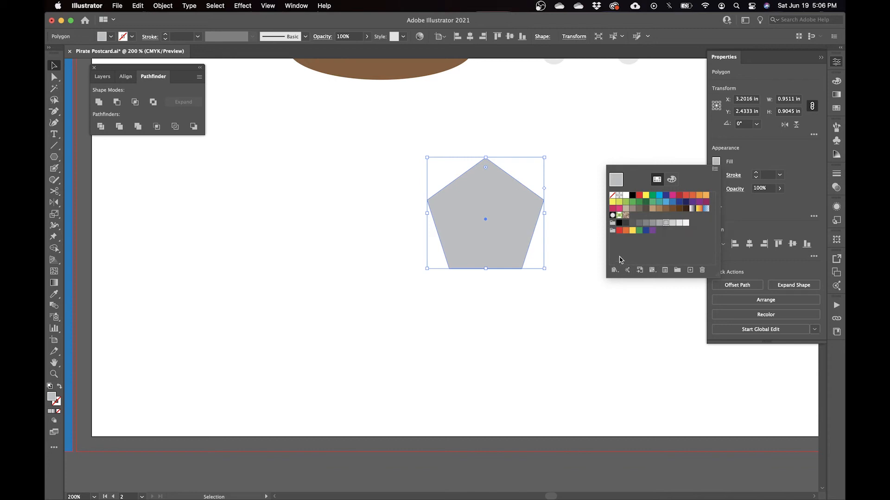
{"action": "left_click", "coordinate": [561, 225]}
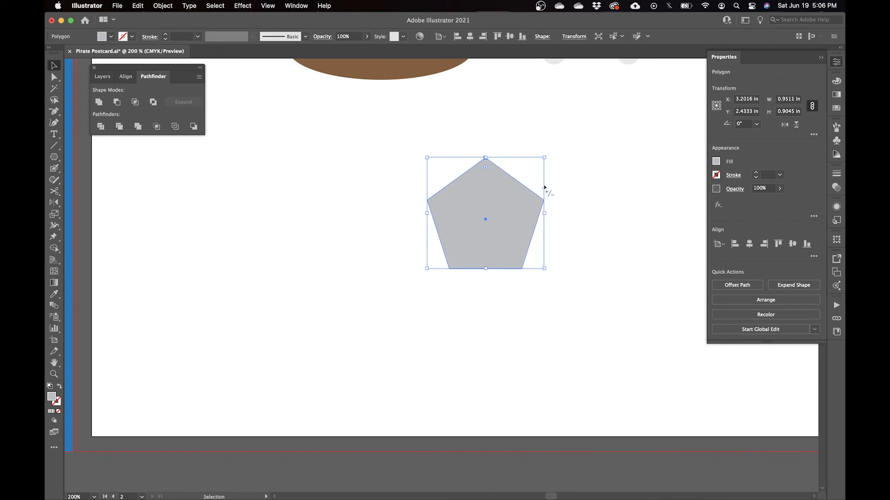
{"action": "left_click_drag", "start_coordinate": [544, 189], "coordinate": [544, 169]}
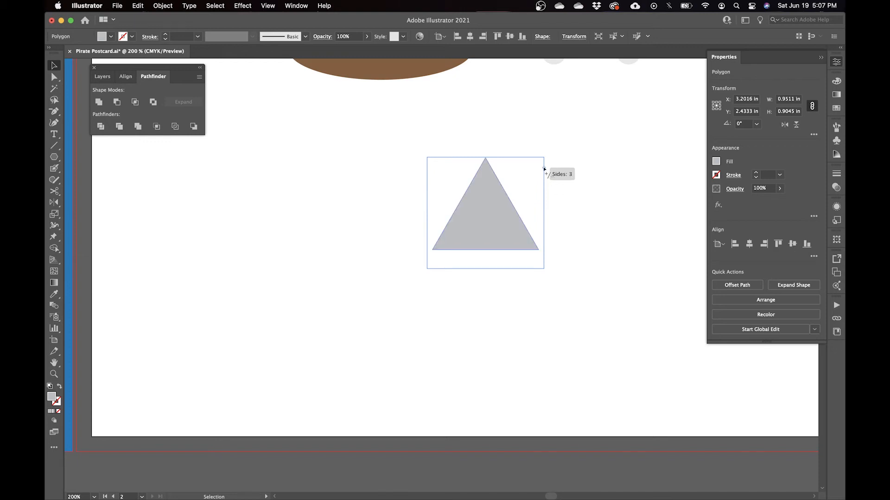
{"action": "left_click_drag", "start_coordinate": [545, 171], "coordinate": [544, 172]}
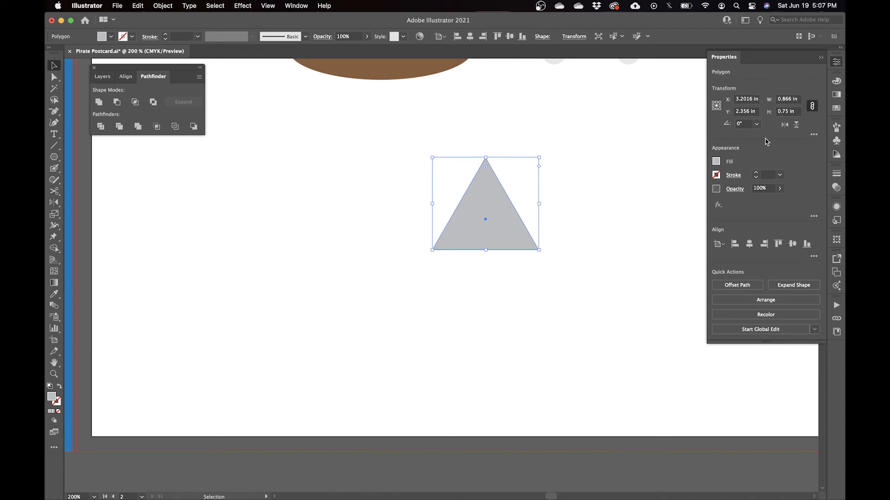
Resize the triangle to 1.2 in wide by 0.8 in high without constrained proportions, and fill it with a lighter grey swatch.
{"action": "left_click", "coordinate": [811, 106]}
{"action": "left_click", "coordinate": [793, 111]}
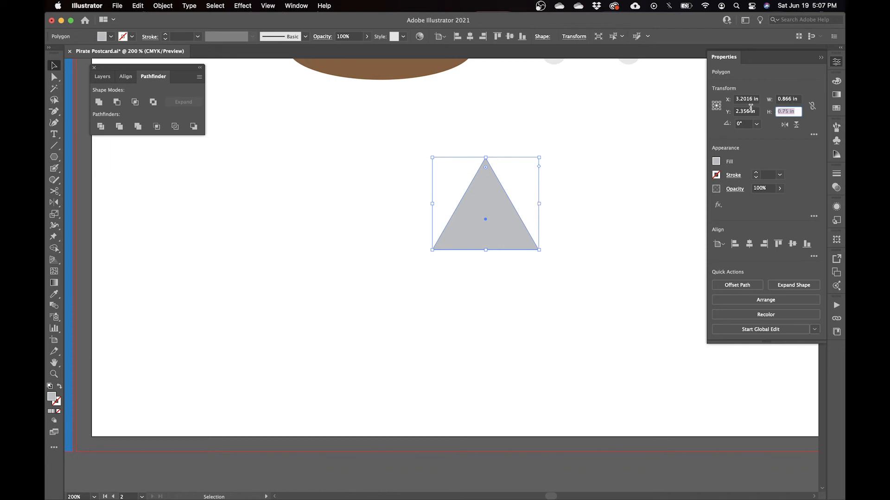
{"action": "key", "text": "BackSpace"}
{"action": "key", "text": "Tab"}
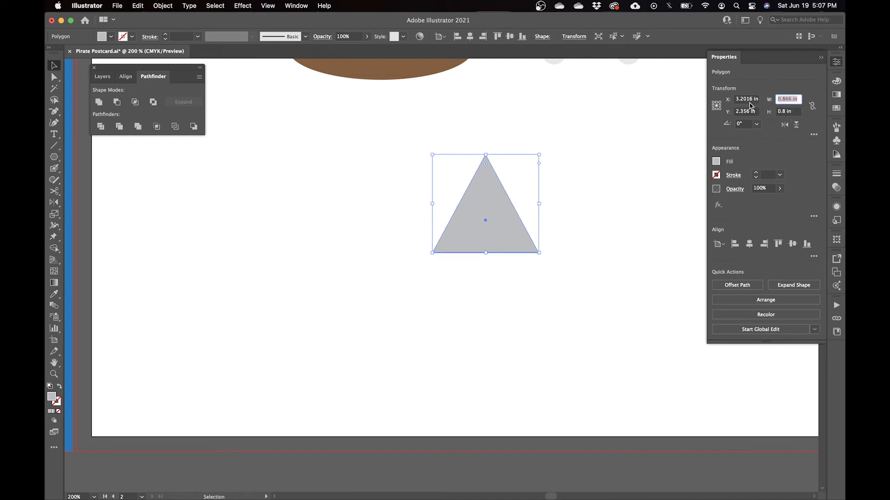
{"action": "type", "text": "1."}
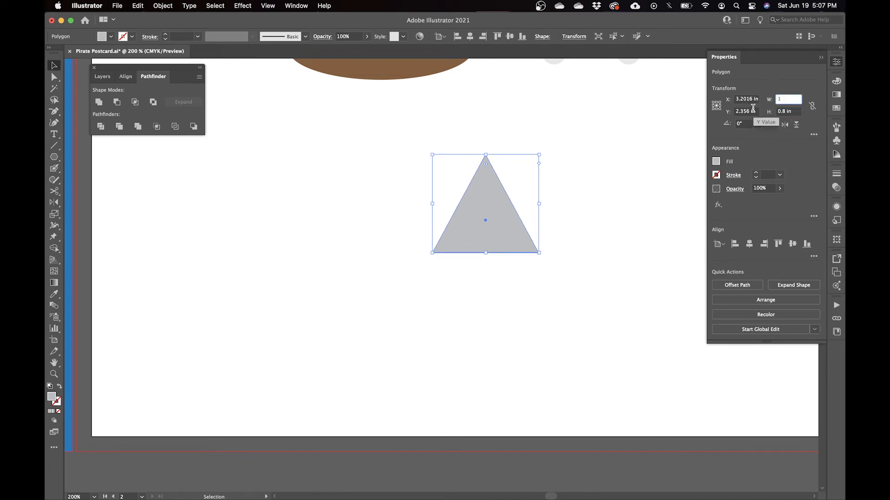
{"action": "type", "text": "2"}
{"action": "key", "text": "Return"}
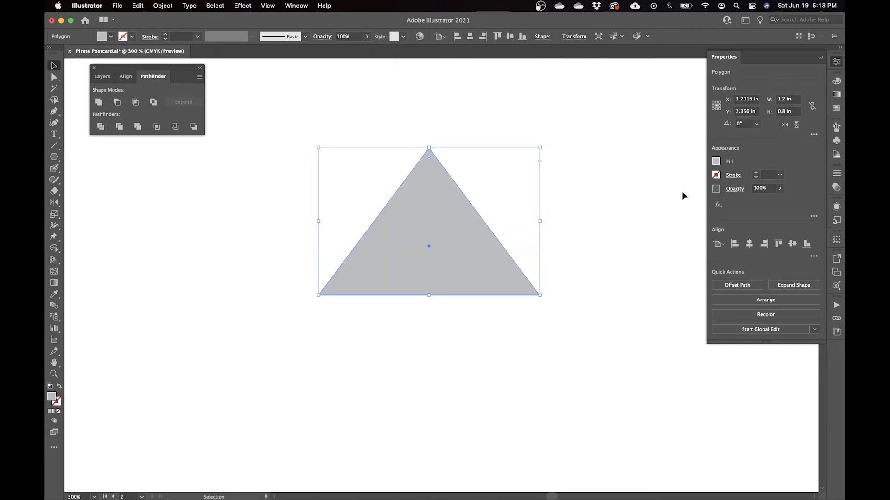
{"action": "left_click", "coordinate": [715, 161]}
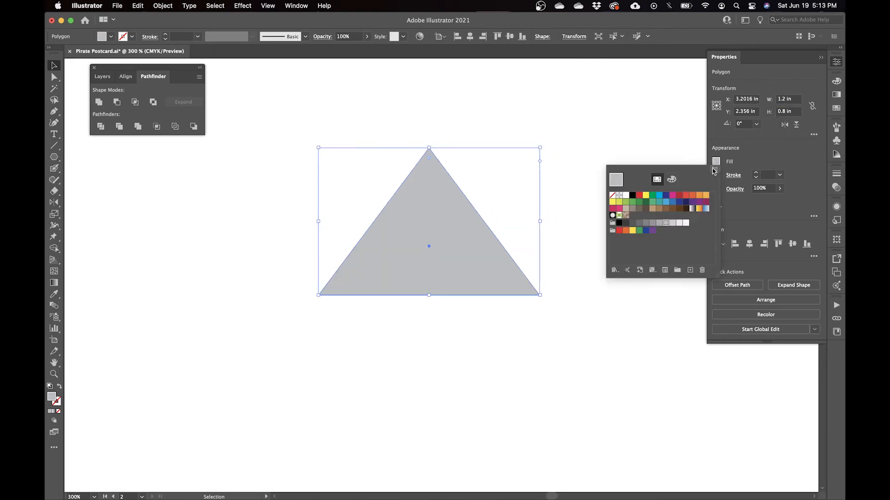
{"action": "left_click", "coordinate": [672, 224]}
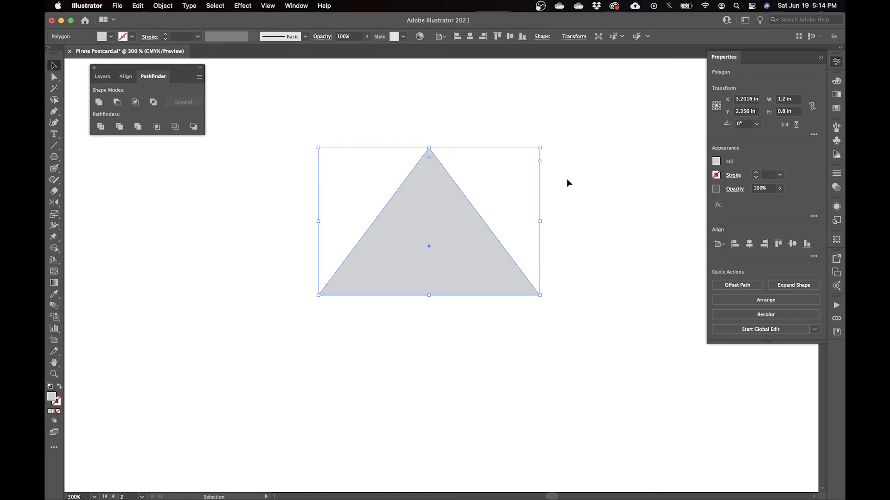
Create a copy of the triangle reflected across the horizontal axis and place it directly beneath the original, base to base, as a diamond.
{"action": "right_click", "coordinate": [432, 214]}
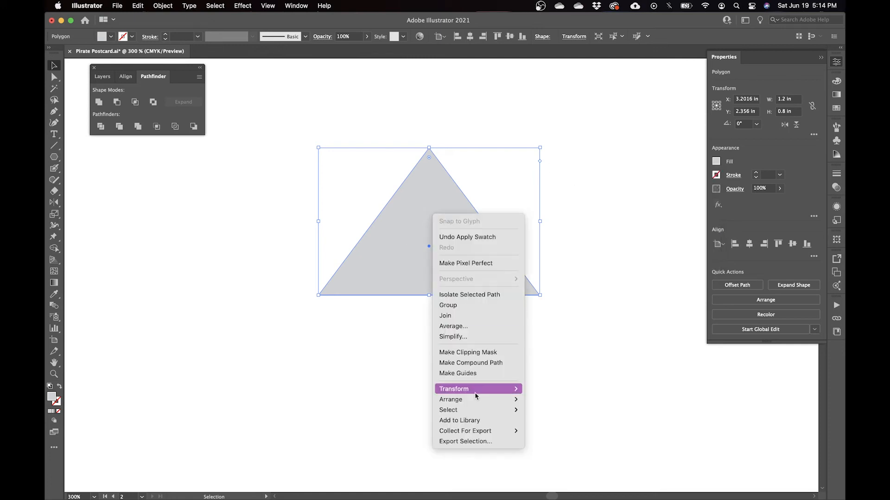
{"action": "mouse_move", "coordinate": [500, 391]}
{"action": "left_click", "coordinate": [543, 425]}
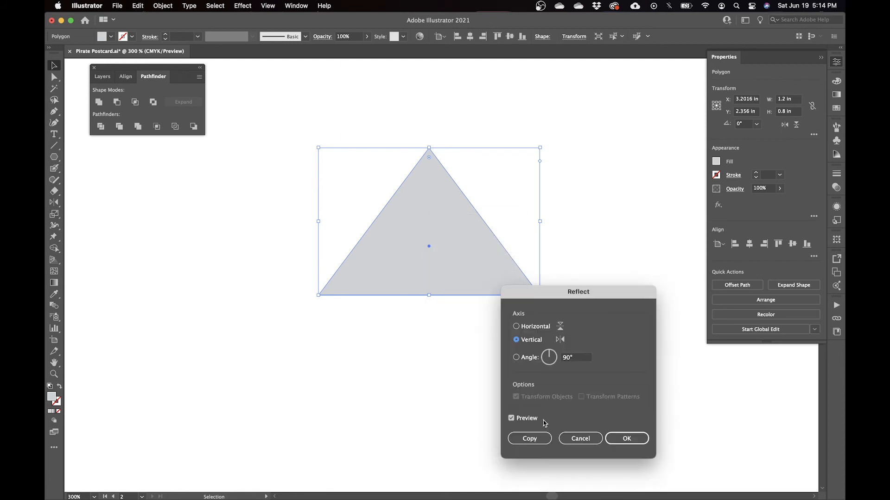
{"action": "left_click", "coordinate": [517, 328]}
{"action": "left_click", "coordinate": [531, 437]}
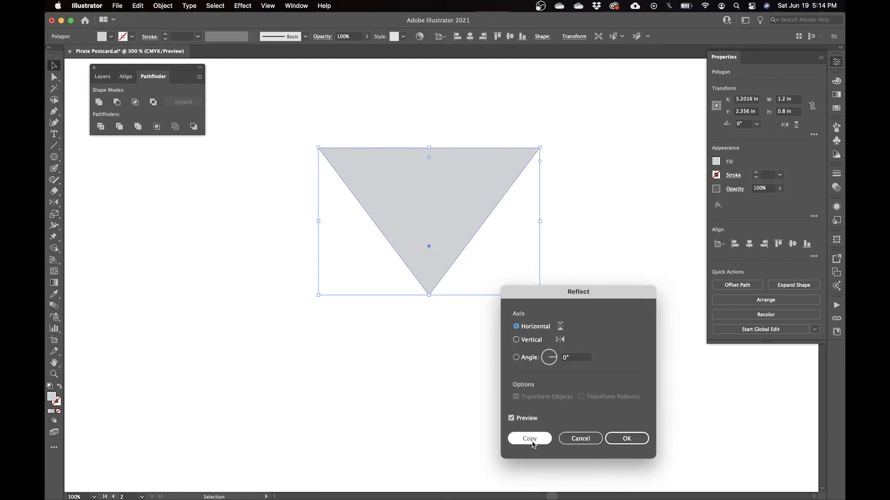
{"action": "left_click_drag", "start_coordinate": [464, 179], "coordinate": [454, 327]}
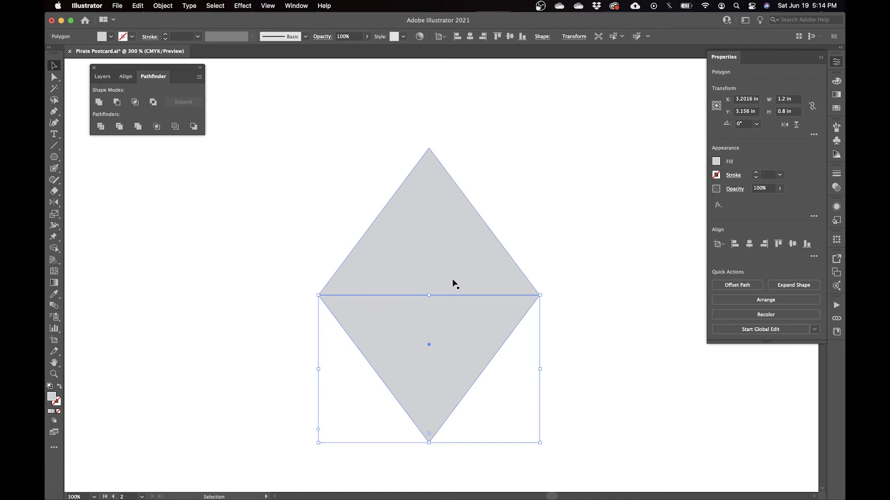
{"action": "left_click", "coordinate": [552, 224]}
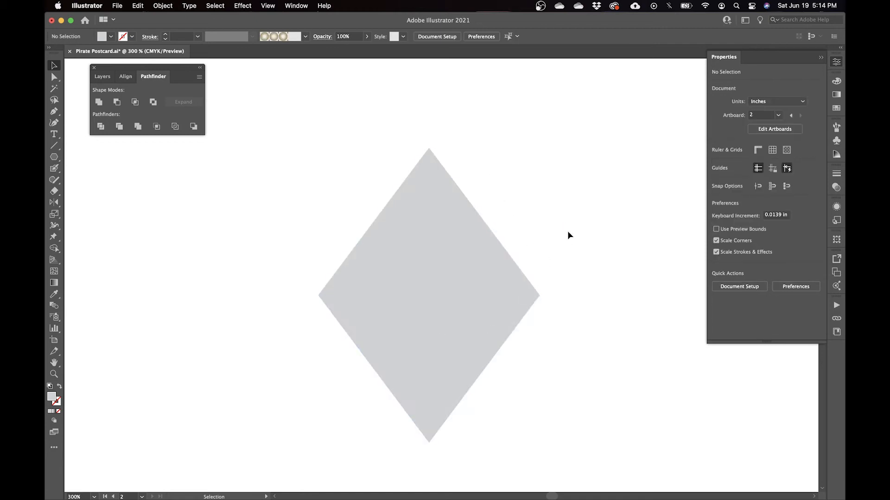
Select the upper triangle of the diamond and switch to the Eraser tool.
{"action": "left_click", "coordinate": [437, 229]}
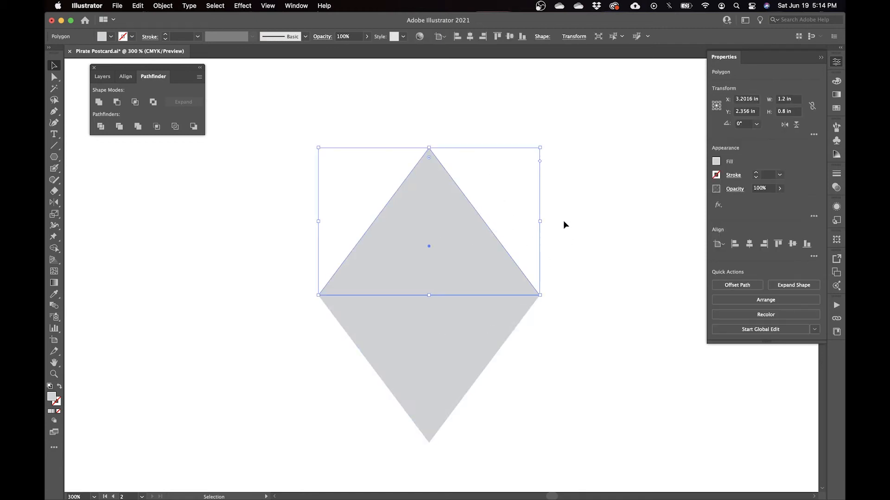
{"action": "key", "text": "shift+e"}
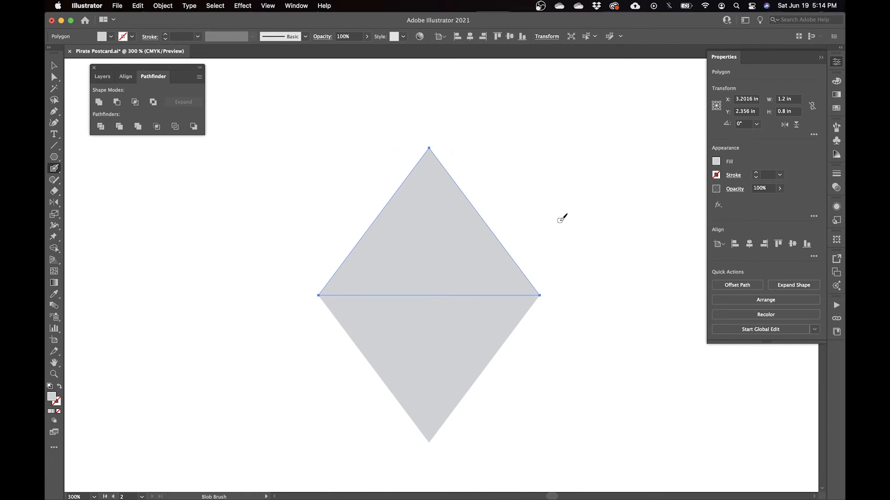
{"action": "left_click", "coordinate": [56, 192]}
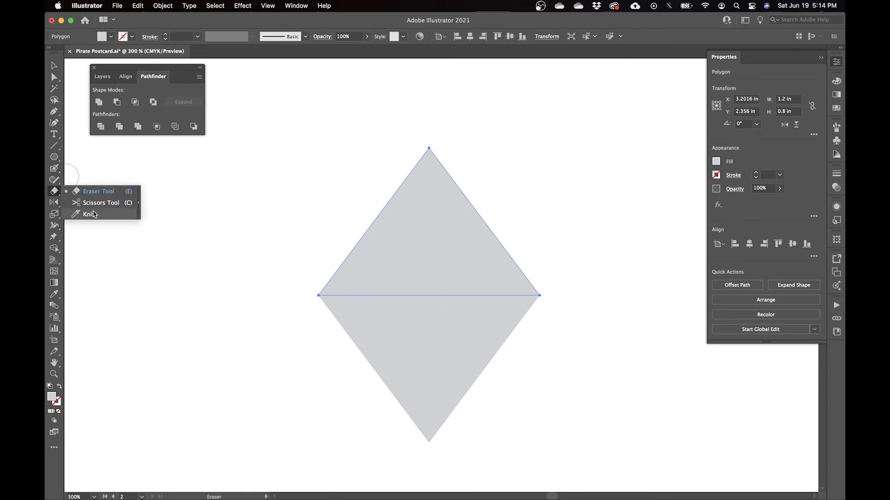
{"action": "left_click", "coordinate": [98, 191]}
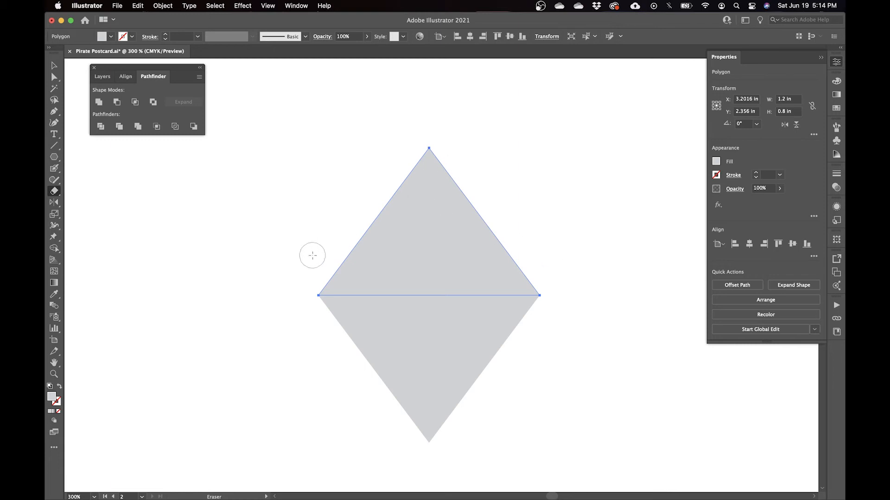
Try erasing a horizontal strip through the upper triangle with freehand strokes and with a straight one.
{"action": "left_click_drag", "start_coordinate": [310, 244], "coordinate": [514, 245]}
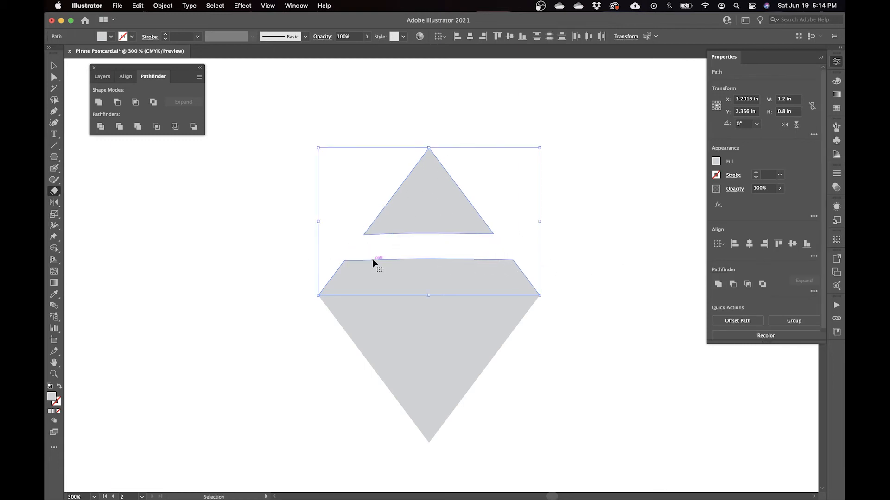
{"action": "key", "text": "super+z"}
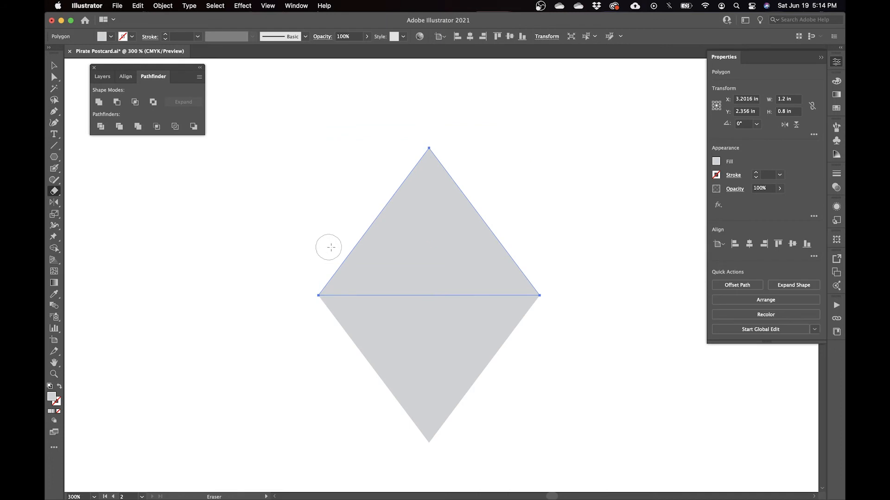
{"action": "left_click_drag", "start_coordinate": [316, 246], "coordinate": [604, 252]}
{"action": "key", "text": "super+z"}
{"action": "left_click_drag", "start_coordinate": [310, 237], "coordinate": [570, 237]}
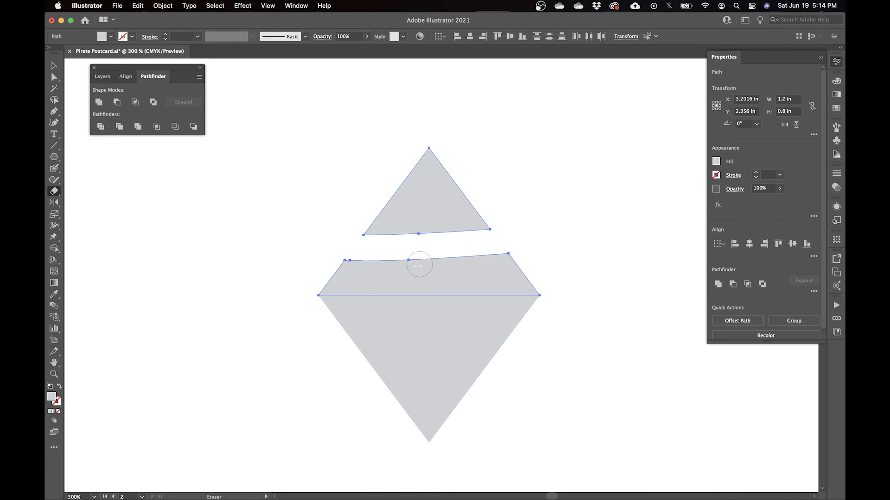
{"action": "key", "text": "super+z"}
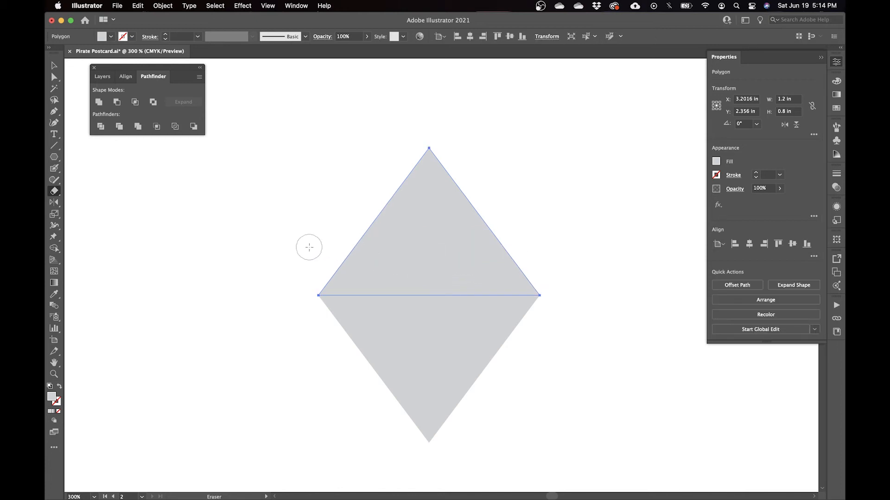
{"action": "left_click_drag", "start_coordinate": [306, 248], "coordinate": [621, 260]}
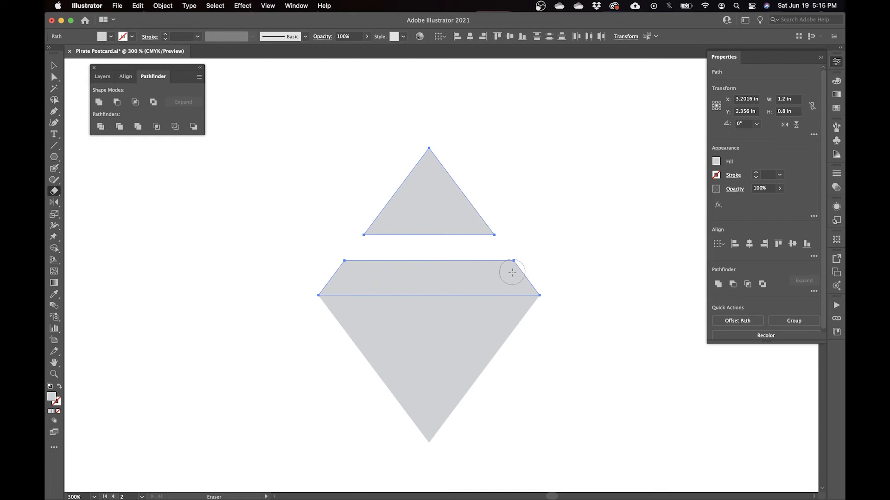
{"action": "key", "text": "super"}
Set the Eraser size to vary by Pressure, try a stroke across the upper triangle and undo it.
{"action": "double_click", "coordinate": [54, 191]}
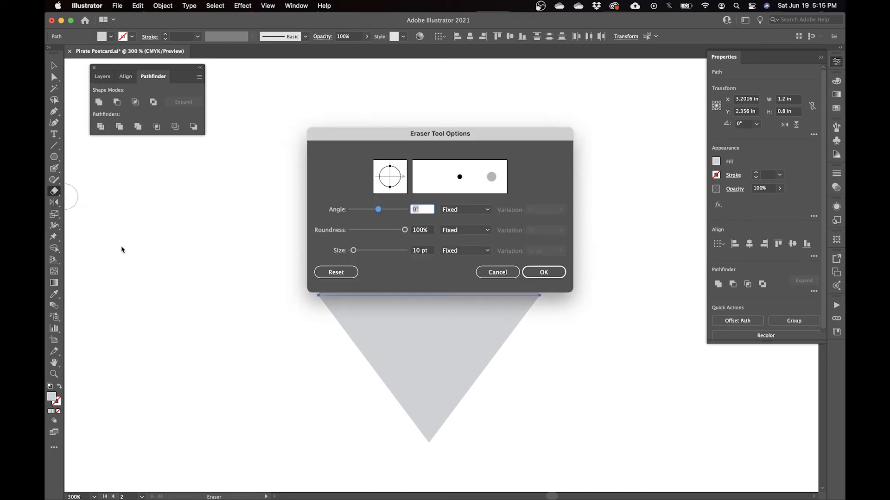
{"action": "left_click", "coordinate": [460, 253]}
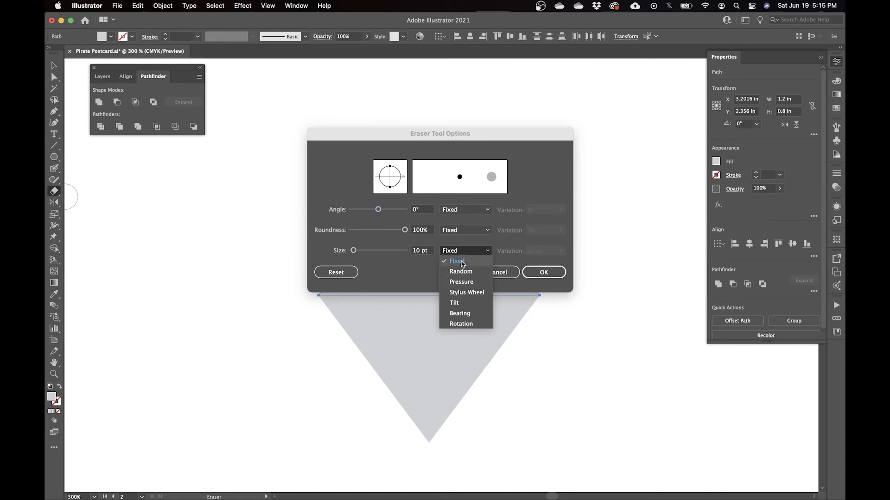
{"action": "left_click", "coordinate": [468, 282]}
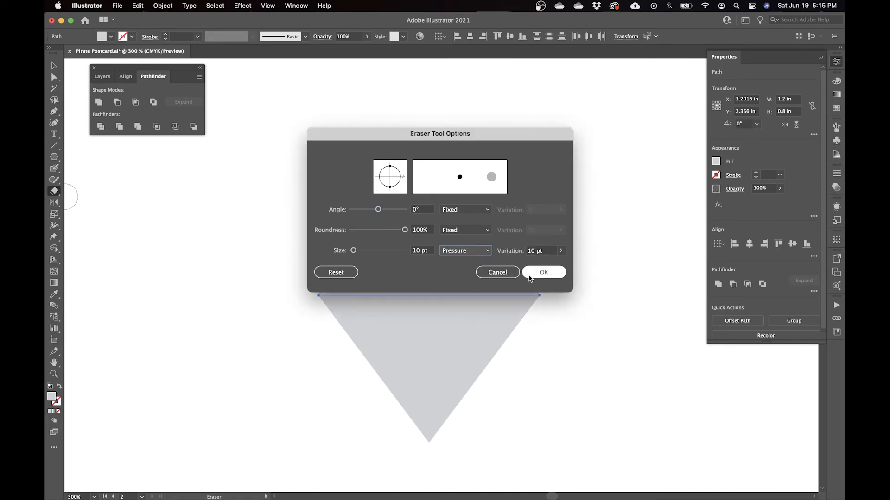
{"action": "left_click", "coordinate": [544, 272]}
{"action": "left_click", "coordinate": [445, 258], "text": "super"}
{"action": "mouse_move", "coordinate": [304, 248]}
{"action": "left_mouse_down"}
{"action": "mouse_move", "coordinate": [420, 262]}
{"action": "mouse_move", "coordinate": [560, 255]}
{"action": "left_mouse_up"}
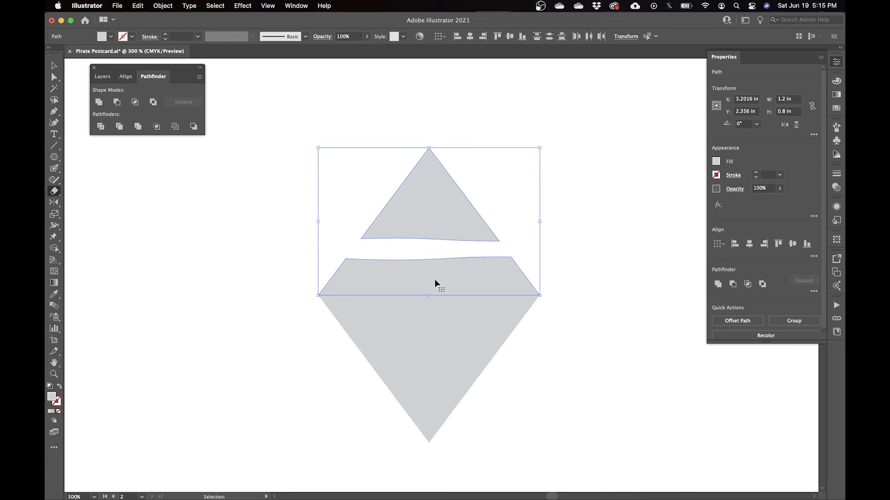
{"action": "key", "text": "super+z"}
Set the Eraser size option back to Fixed.
{"action": "double_click", "coordinate": [58, 193]}
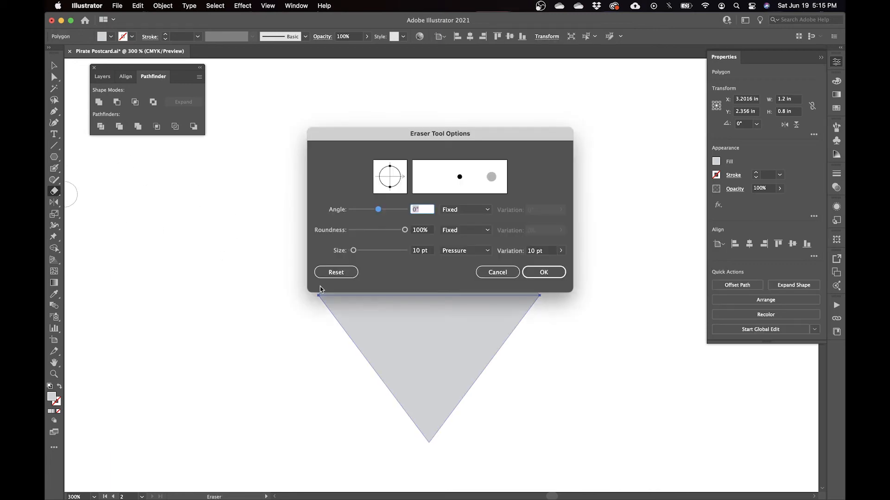
{"action": "left_click", "coordinate": [465, 250]}
{"action": "left_click", "coordinate": [467, 263]}
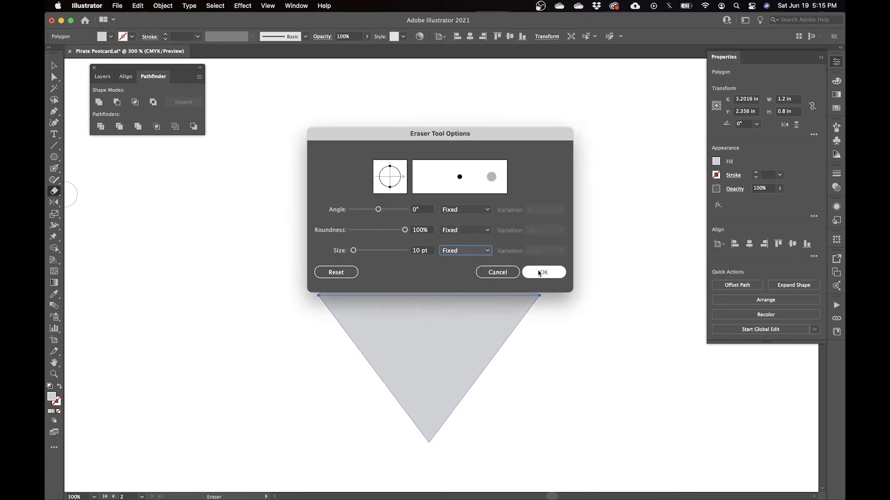
{"action": "left_click", "coordinate": [542, 272]}
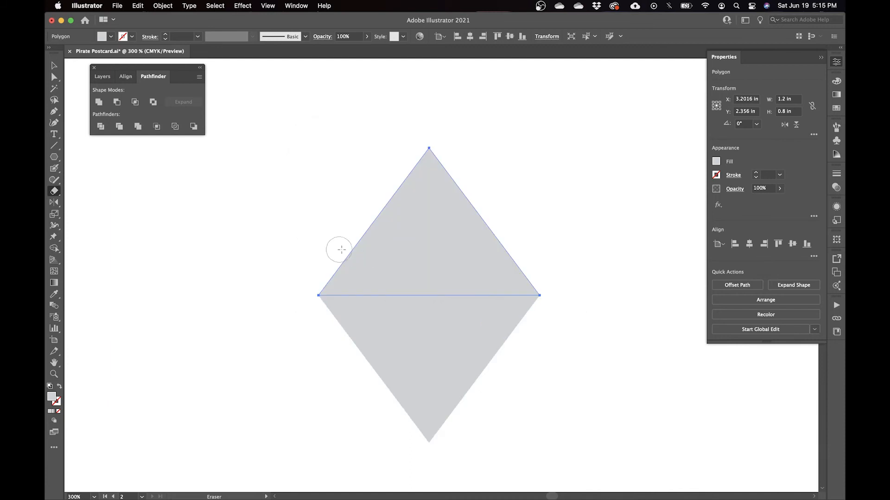
Erase a straight horizontal strip across the middle of the upper triangle and delete the small triangle cut off above it.
{"action": "left_click_drag", "start_coordinate": [330, 246], "coordinate": [604, 237]}
{"action": "key", "text": "v"}
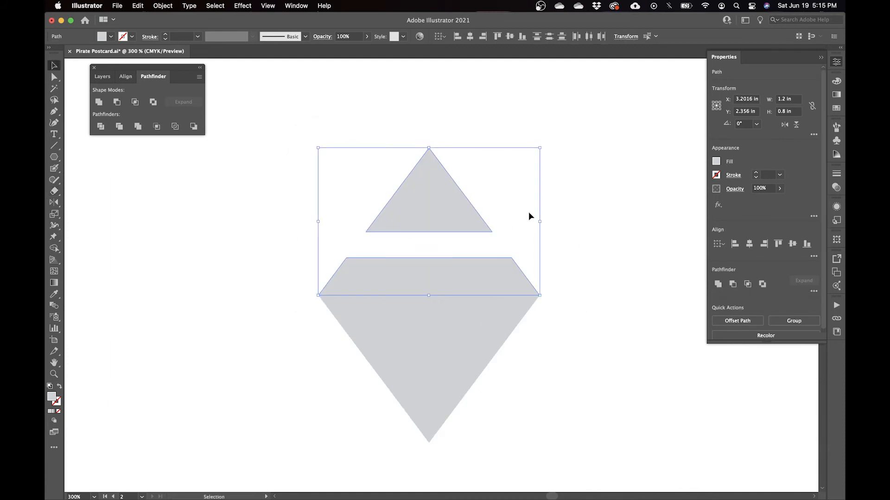
{"action": "left_click", "coordinate": [528, 212]}
{"action": "left_click", "coordinate": [437, 218]}
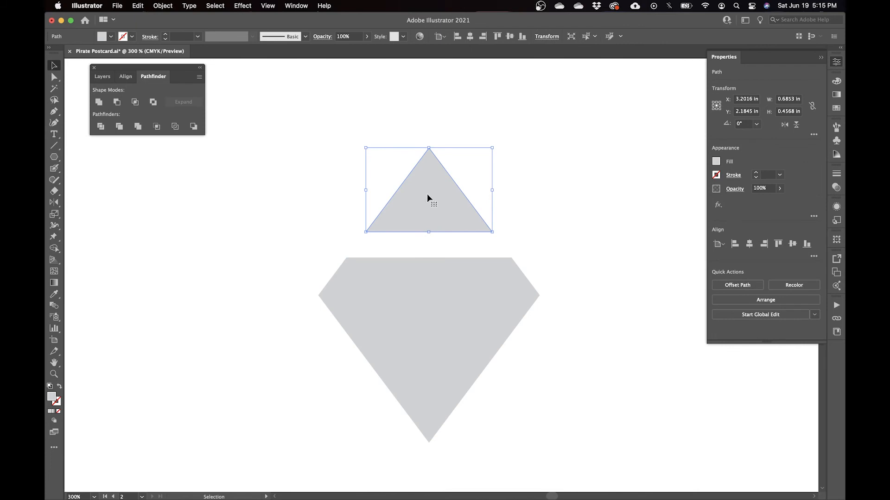
{"action": "key", "text": "Delete"}
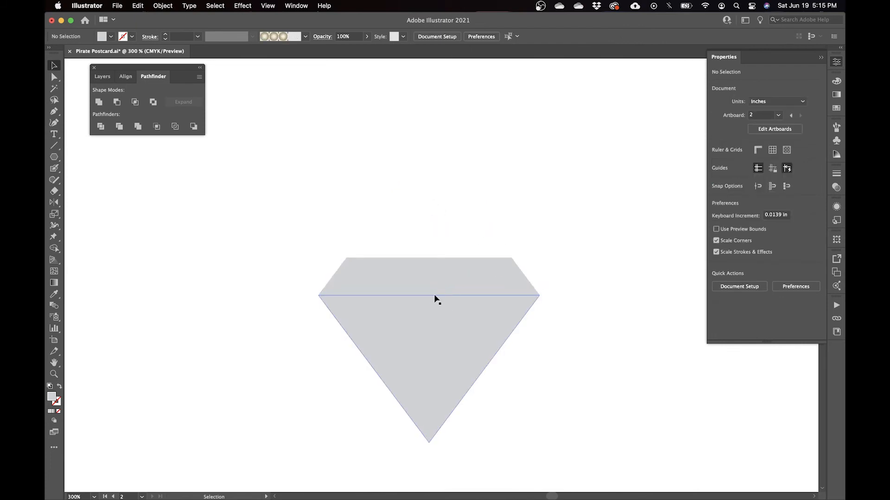
Fill the trapezoid at the top of the diamond with the lighter grey C=0 M=0 Y=0 K=10 swatch.
{"action": "left_click", "coordinate": [482, 272]}
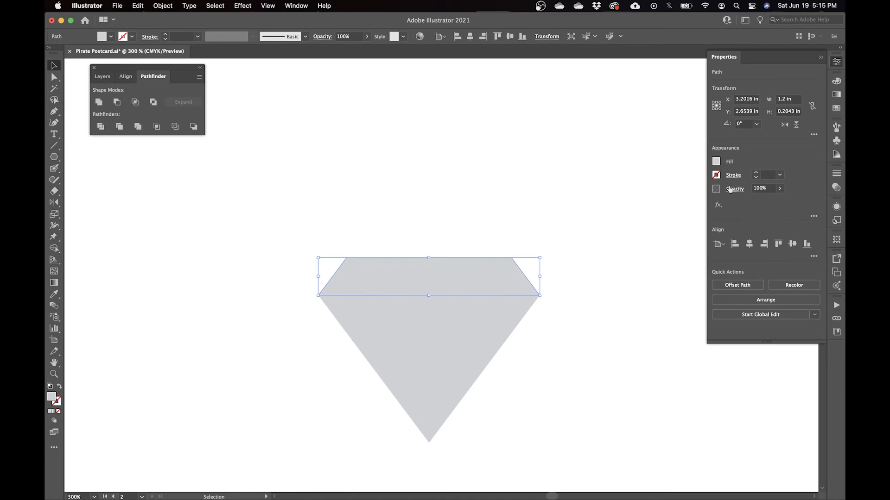
{"action": "left_click", "coordinate": [715, 163]}
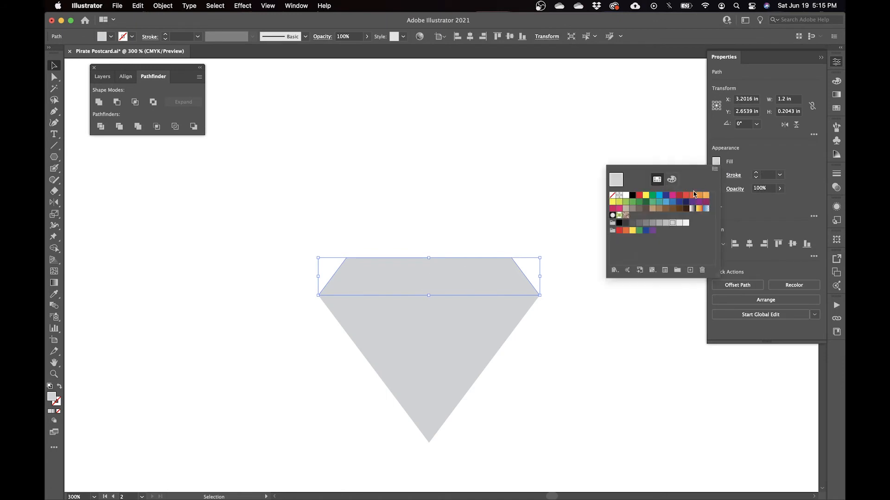
{"action": "left_click", "coordinate": [678, 224]}
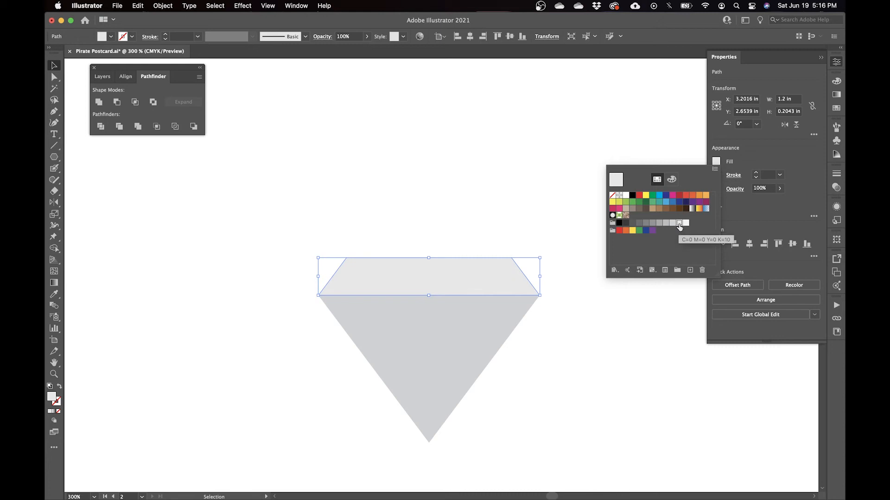
{"action": "left_click", "coordinate": [460, 198]}
{"action": "left_click", "coordinate": [460, 198]}
Make a copy of the lower triangle directly in front of the original, in exactly the same place.
{"action": "scroll", "coordinate": [573, 258], "scroll_direction": "down", "scroll_amount": 5}
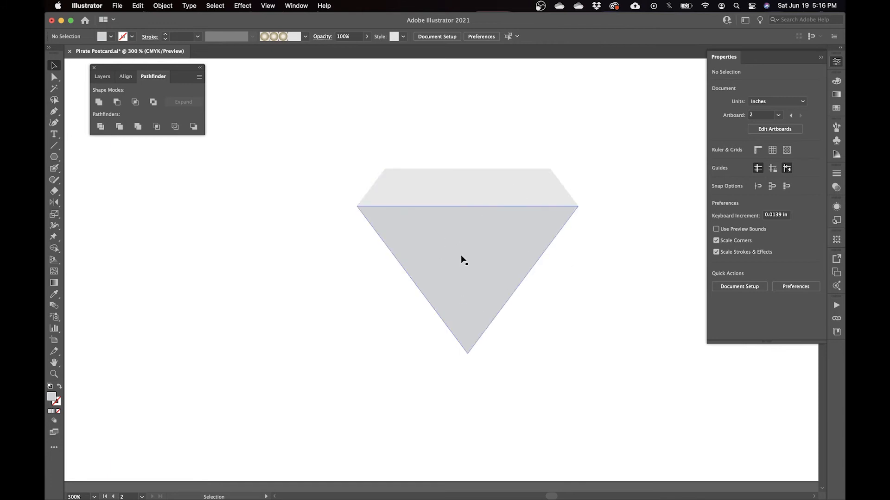
{"action": "left_click", "coordinate": [477, 262]}
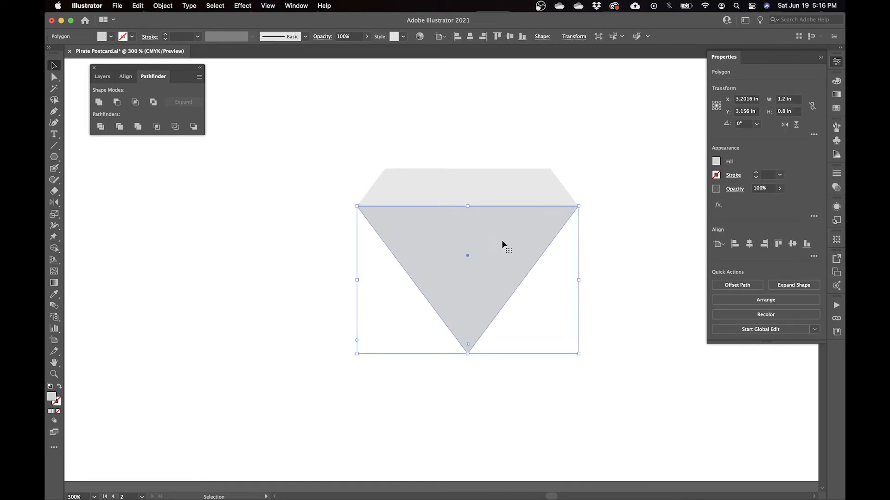
{"action": "key", "text": "a"}
{"action": "key", "text": "super"}
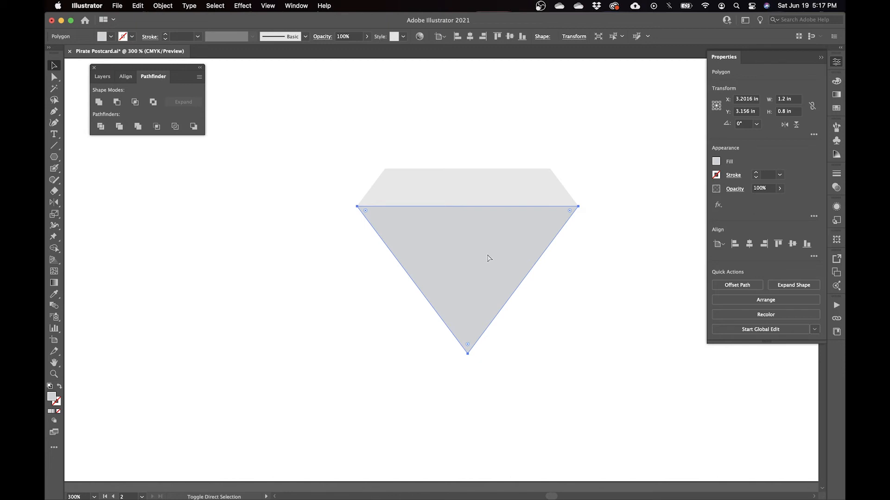
{"action": "left_click_drag", "start_coordinate": [499, 275], "coordinate": [526, 337]}
{"action": "key", "text": "super+z"}
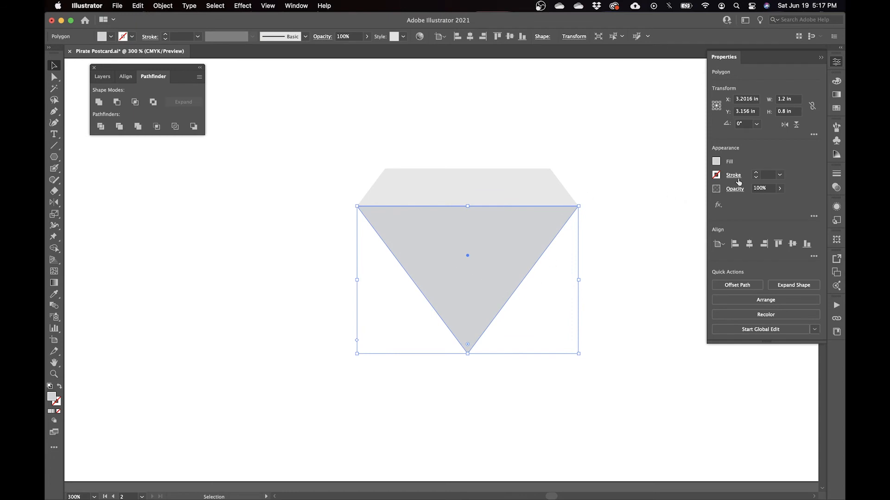
Fill the front triangle with the K=10 grey swatch and narrow it symmetrically about its centre to just under half its width.
{"action": "left_click", "coordinate": [717, 162]}
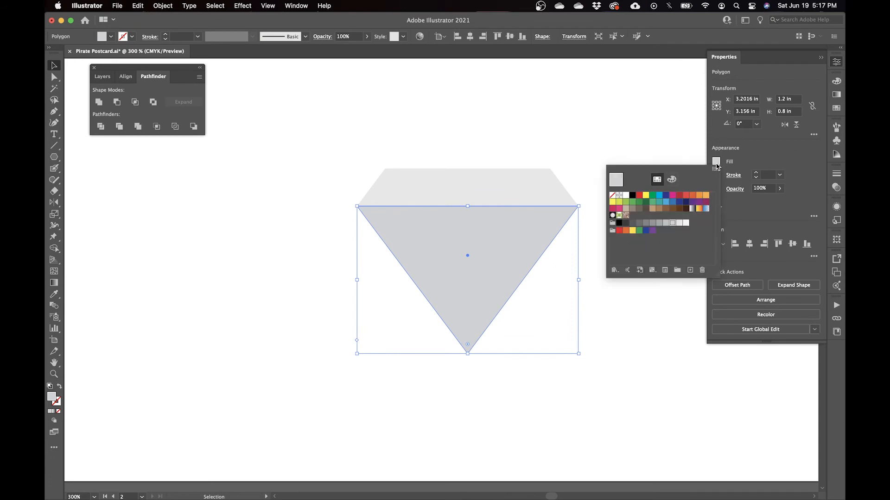
{"action": "left_click", "coordinate": [679, 223]}
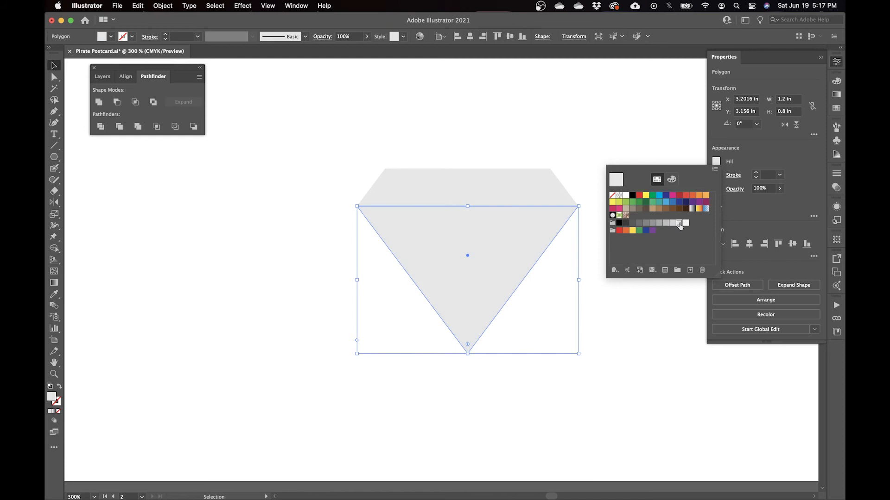
{"action": "left_click", "coordinate": [717, 161]}
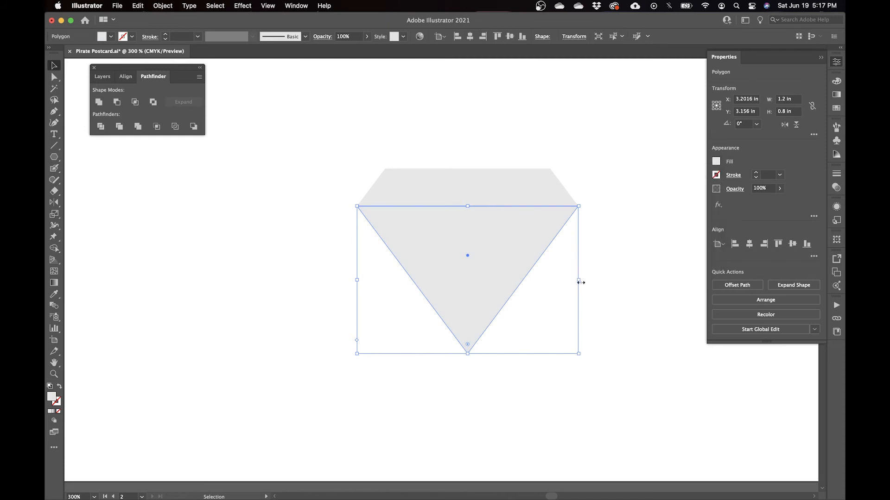
{"action": "left_click_drag", "start_coordinate": [580, 280], "coordinate": [519, 288]}
{"action": "left_click", "coordinate": [571, 307]}
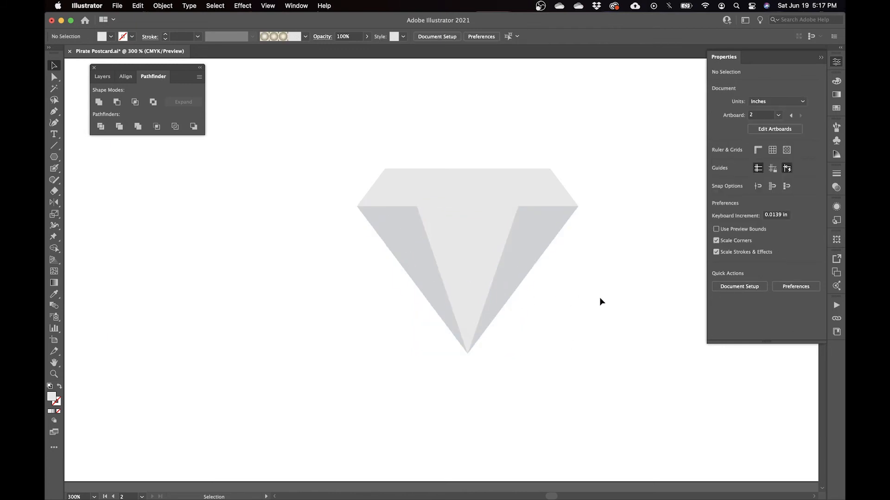
Copy the top trapezoid in place and narrow the copy symmetrically to about 0.55 in, matching the inner triangle's top edge.
{"action": "left_click", "coordinate": [510, 188]}
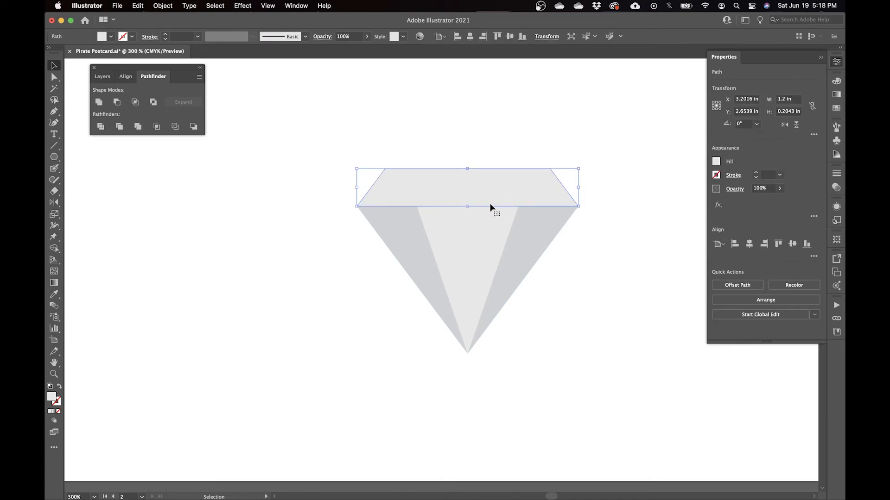
{"action": "key", "text": "a"}
{"action": "key", "text": "super+z"}
{"action": "key", "text": "super+z"}
{"action": "key", "text": "shift+super+z"}
{"action": "key", "text": "shift+super+z"}
{"action": "key", "text": "super"}
{"action": "key", "text": "v"}
{"action": "left_click_drag", "start_coordinate": [580, 187], "coordinate": [518, 188]}
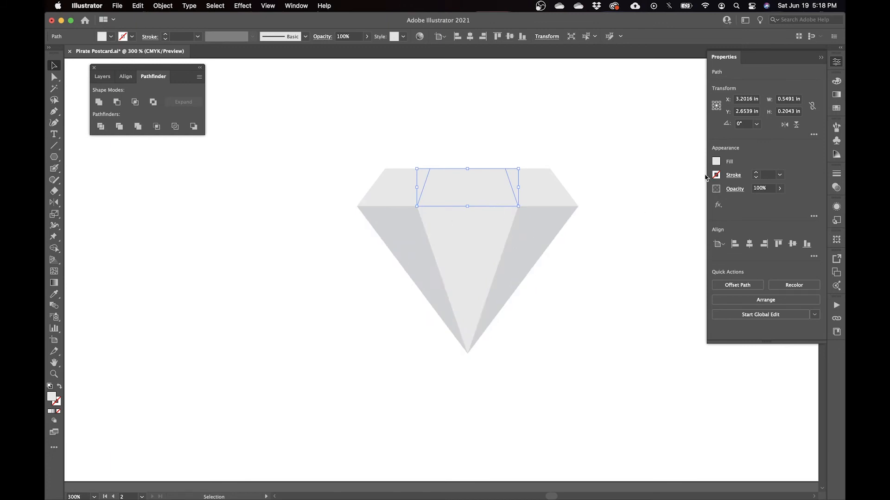
Fill the narrow trapezoid copy with the lightest grey swatch and deselect it.
{"action": "left_click", "coordinate": [716, 161]}
{"action": "left_click", "coordinate": [686, 223]}
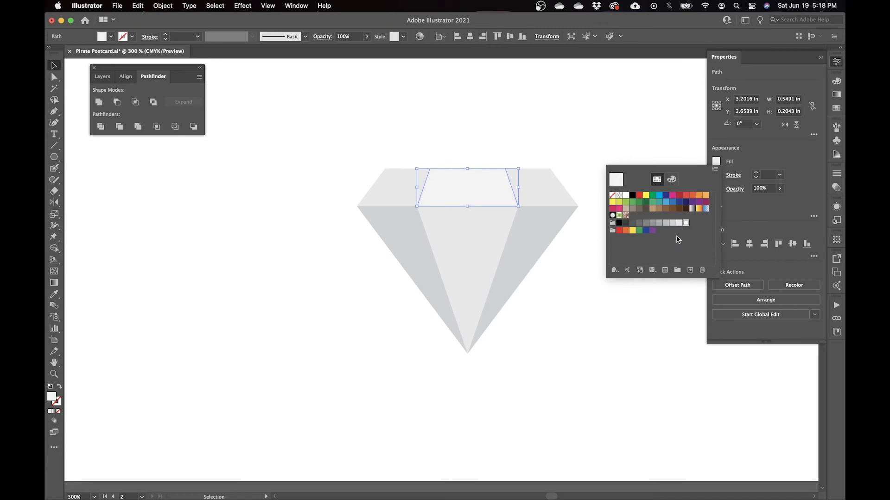
{"action": "left_click", "coordinate": [561, 276]}
{"action": "left_click", "coordinate": [564, 277]}
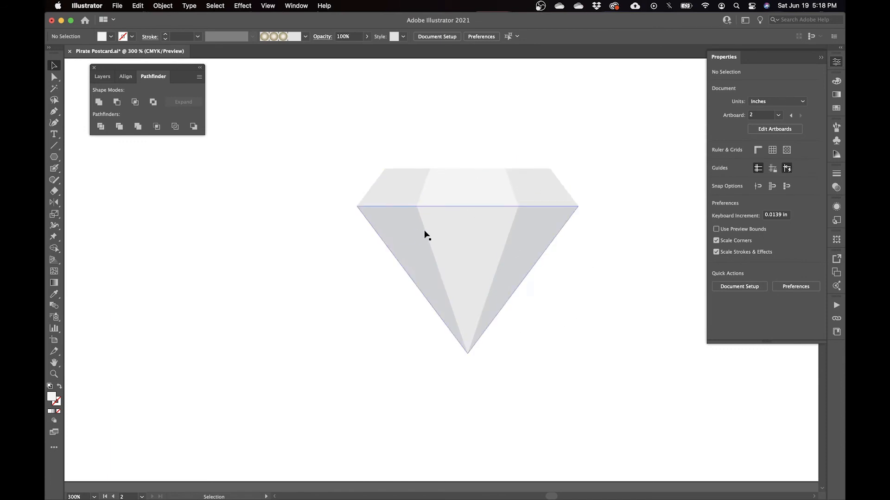
{"action": "scroll", "coordinate": [408, 231], "scroll_direction": "left", "scroll_amount": 5}
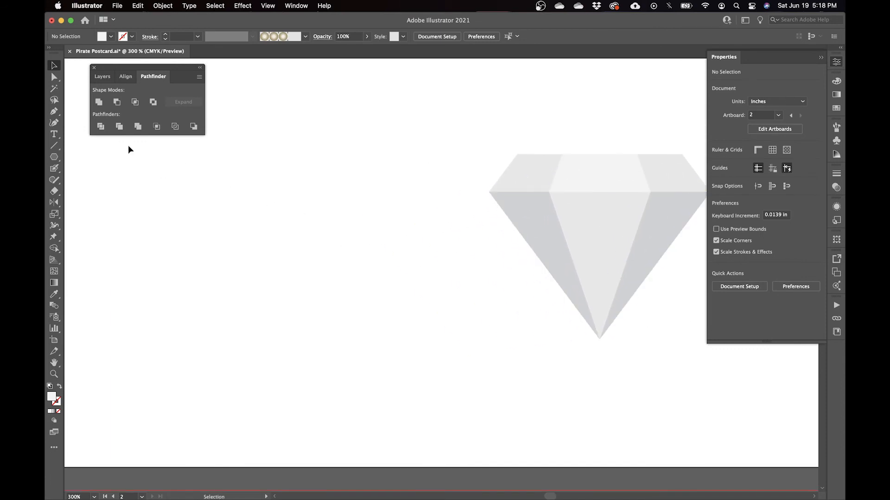
Draw an upright six-pointed star with long narrow points beside the diamond, about 1.38 in wide and 1.59 in tall.
{"action": "left_click", "coordinate": [60, 161]}
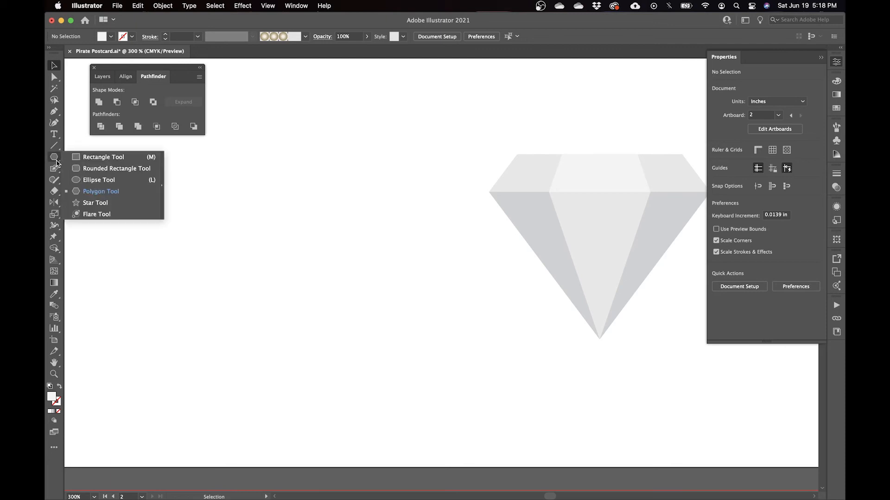
{"action": "left_click", "coordinate": [99, 207]}
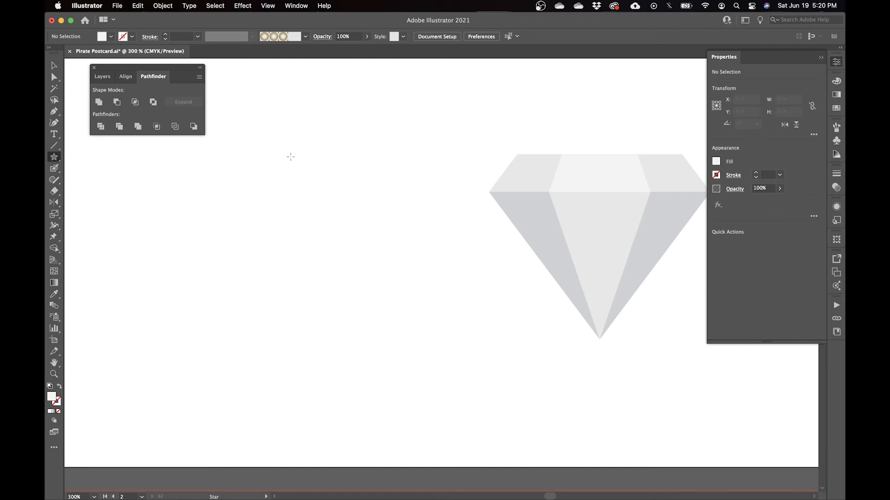
{"action": "left_click_drag", "start_coordinate": [299, 161], "coordinate": [343, 233]}
{"action": "key", "text": "Up"}
{"action": "key", "text": "Up"}
{"action": "key", "text": "Up"}
{"action": "key", "text": "Up"}
{"action": "key", "text": "Up"}
{"action": "key", "text": "Down"}
{"action": "key", "text": "Down"}
{"action": "key", "text": "Down"}
{"action": "key", "text": "Down"}
{"action": "key", "text": "Down"}
{"action": "key", "text": "Down"}
{"action": "key", "text": "Up"}
{"action": "key", "text": "Up"}
{"action": "key", "text": "Up"}
{"action": "key", "text": "Up"}
{"action": "key", "text": "Up"}
{"action": "key", "text": "Up"}
{"action": "key", "text": "Down"}
{"action": "key", "text": "Down"}
{"action": "key", "text": "Down"}
{"action": "key", "text": "Up"}
{"action": "key", "text": "Up"}
{"action": "key", "text": "Up"}
{"action": "key", "text": "Down"}
{"action": "key", "text": "Down"}
{"action": "key", "text": "Down"}
{"action": "key", "text": "Down"}
{"action": "key", "text": "Down"}
{"action": "key", "text": "Down"}
{"action": "key", "text": "Down"}
{"action": "key", "text": "Up"}
{"action": "key", "text": "Up"}
{"action": "key", "text": "Up"}
{"action": "key", "text": "Up"}
{"action": "key", "text": "Up"}
{"action": "key", "text": "Up"}
{"action": "key", "text": "Up"}
{"action": "key", "text": "Up"}
{"action": "key", "text": "Up"}
{"action": "key", "text": "Up"}
{"action": "key", "text": "Up"}
{"action": "key", "text": "Up"}
{"action": "key", "text": "Up"}
{"action": "key", "text": "Up"}
{"action": "key", "text": "Up"}
{"action": "key", "text": "Up"}
{"action": "key", "text": "Up"}
{"action": "key", "text": "Up"}
{"action": "key", "text": "Up"}
{"action": "key", "text": "Up"}
{"action": "key", "text": "Up"}
{"action": "key", "text": "Down"}
{"action": "key", "text": "Down"}
{"action": "key", "text": "Down"}
{"action": "key", "text": "Down"}
{"action": "key", "text": "Down"}
{"action": "key", "text": "Down"}
{"action": "key", "text": "Down"}
{"action": "key", "text": "Down"}
{"action": "key", "text": "Down"}
{"action": "key", "text": "Down"}
{"action": "key", "text": "Down"}
{"action": "key", "text": "Down"}
{"action": "key", "text": "Down"}
{"action": "key", "text": "Down"}
{"action": "key", "text": "Down"}
{"action": "key", "text": "Down"}
{"action": "key", "text": "Down"}
{"action": "key", "text": "Down"}
{"action": "key", "text": "Down"}
{"action": "key", "text": "Down"}
{"action": "key", "text": "Up"}
{"action": "key", "text": "Up"}
{"action": "key", "text": "Up"}
{"action": "key", "text": "Up"}
{"action": "key", "text": "Up"}
{"action": "key", "text": "Down"}
{"action": "key", "text": "Down"}
{"action": "key", "text": "Down"}
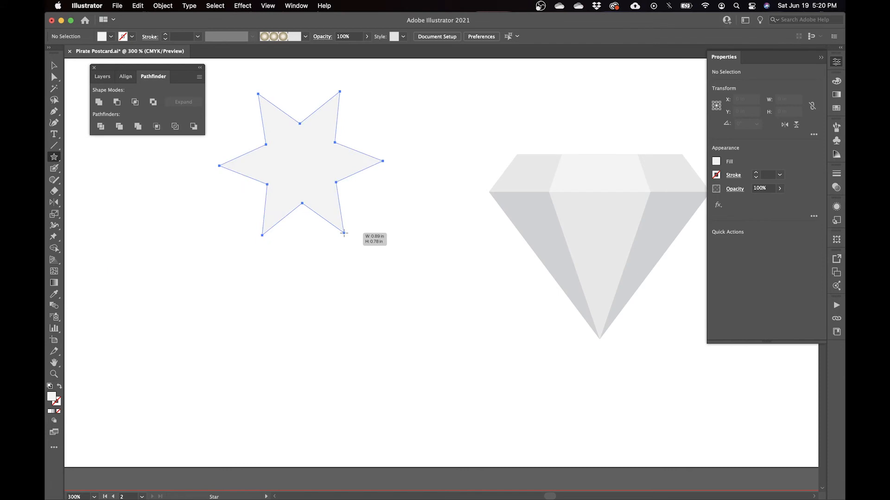
{"action": "left_click_drag", "start_coordinate": [344, 233], "coordinate": [422, 246]}
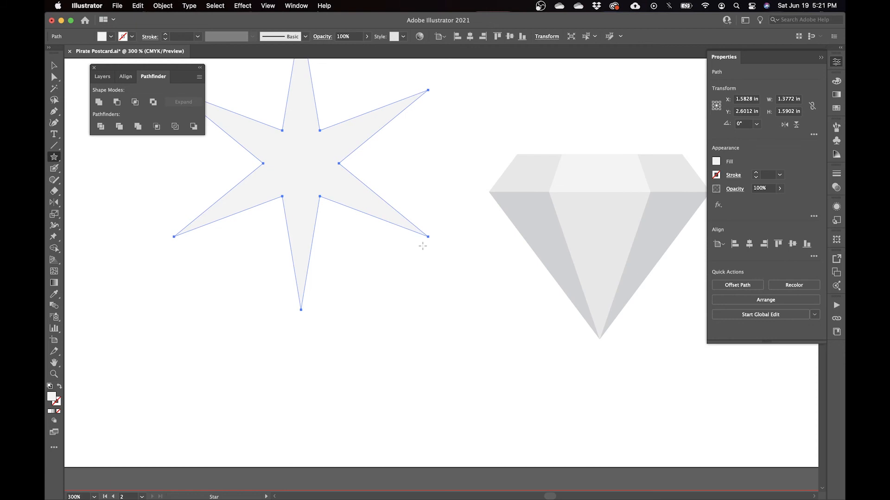
Fill the six-pointed star with the white swatch.
{"action": "scroll", "coordinate": [327, 214], "scroll_direction": "up", "scroll_amount": 2}
{"action": "scroll", "coordinate": [328, 215], "scroll_direction": "left", "scroll_amount": 2}
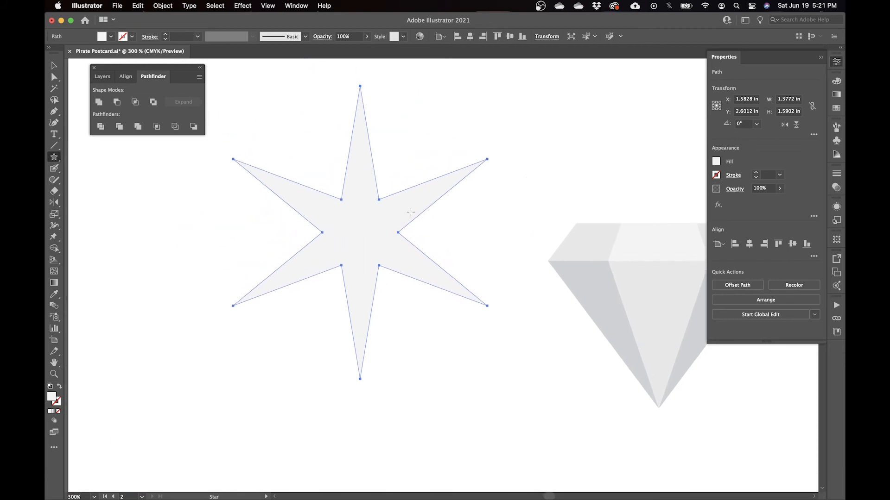
{"action": "key", "text": "v"}
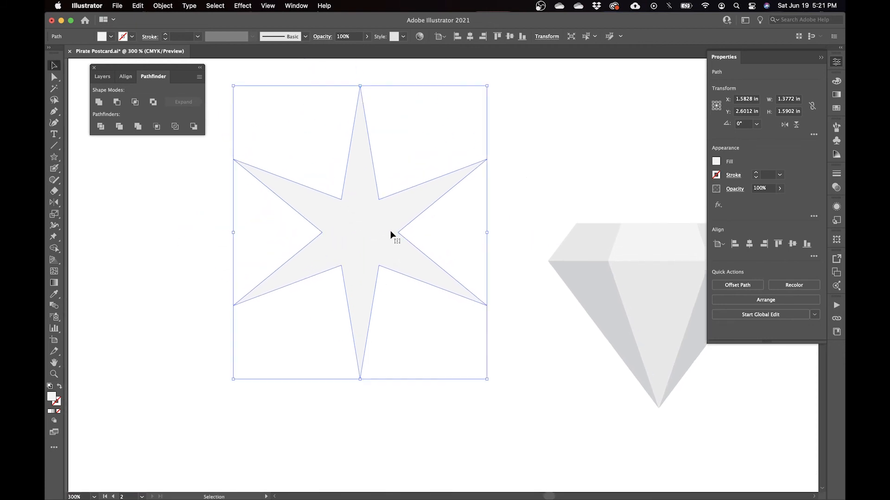
{"action": "left_click", "coordinate": [715, 162]}
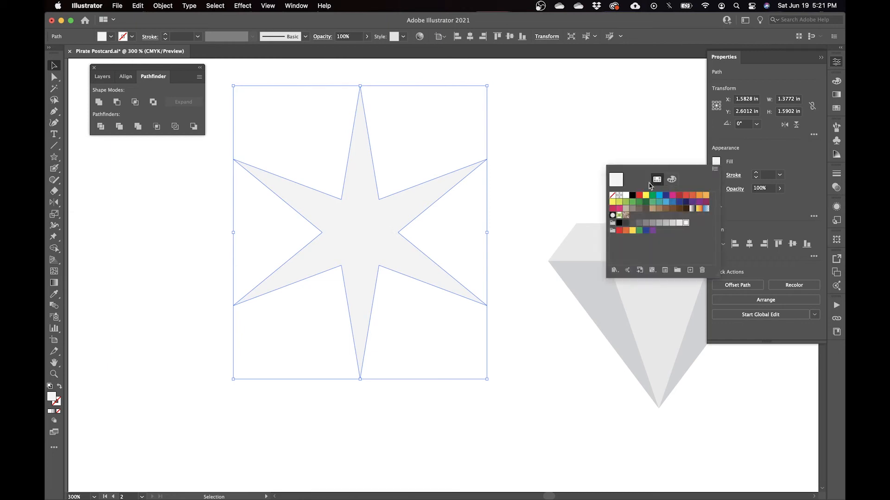
{"action": "left_click", "coordinate": [625, 195]}
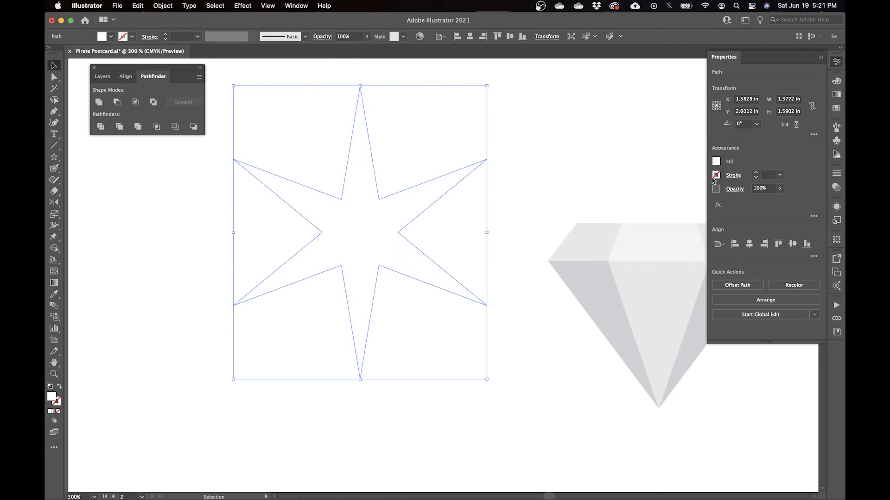
Shrink the white star proportionally to about 0.42 by 0.48 in and place it on the diamond's left side.
{"action": "left_click_drag", "start_coordinate": [365, 242], "coordinate": [447, 280]}
{"action": "scroll", "coordinate": [419, 239], "scroll_direction": "right", "scroll_amount": 5}
{"action": "left_click_drag", "start_coordinate": [477, 100], "coordinate": [395, 194]}
{"action": "left_click_drag", "start_coordinate": [345, 268], "coordinate": [397, 276]}
{"action": "left_click_drag", "start_coordinate": [444, 224], "coordinate": [437, 232]}
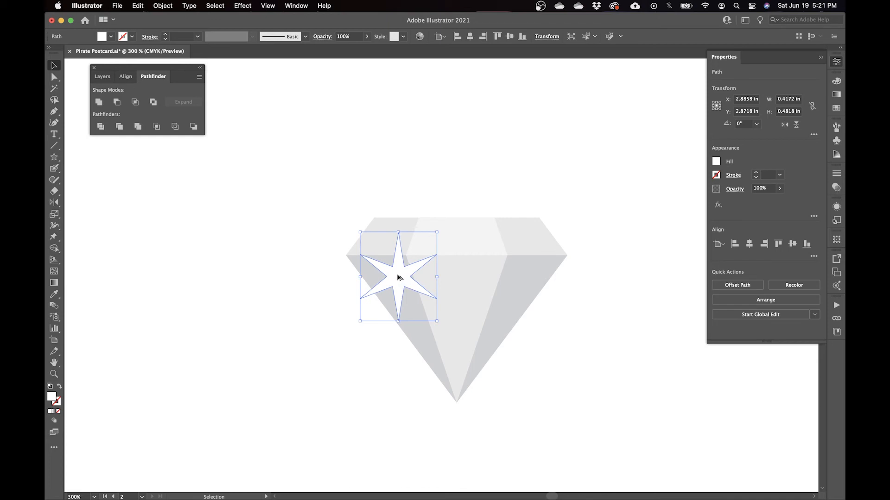
Duplicate the white star onto the diamond's upper-right corner and scale the copy down to a smaller sparkle.
{"action": "left_click_drag", "start_coordinate": [396, 277], "coordinate": [507, 243]}
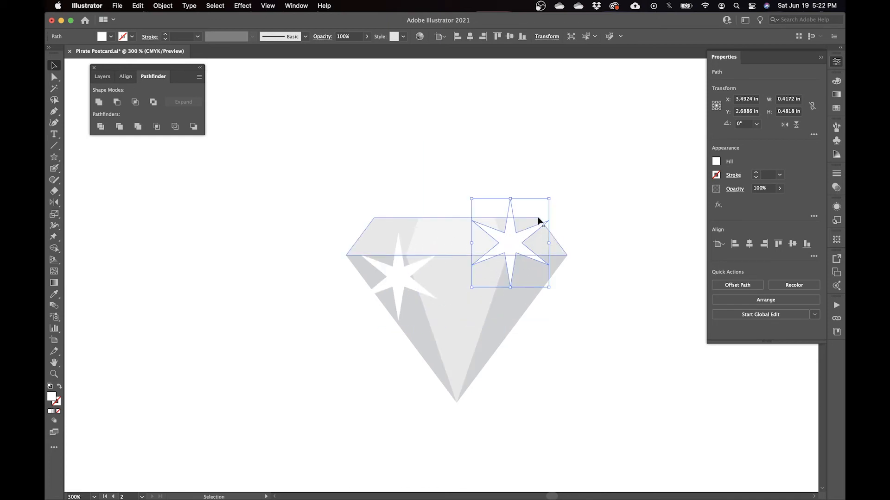
{"action": "left_click_drag", "start_coordinate": [550, 200], "coordinate": [538, 216]}
{"action": "left_click_drag", "start_coordinate": [508, 242], "coordinate": [515, 228]}
Slightly enlarge both sparkle stars and place the larger one lower, over the diamond's lower-left edge.
{"action": "left_click", "coordinate": [412, 283]}
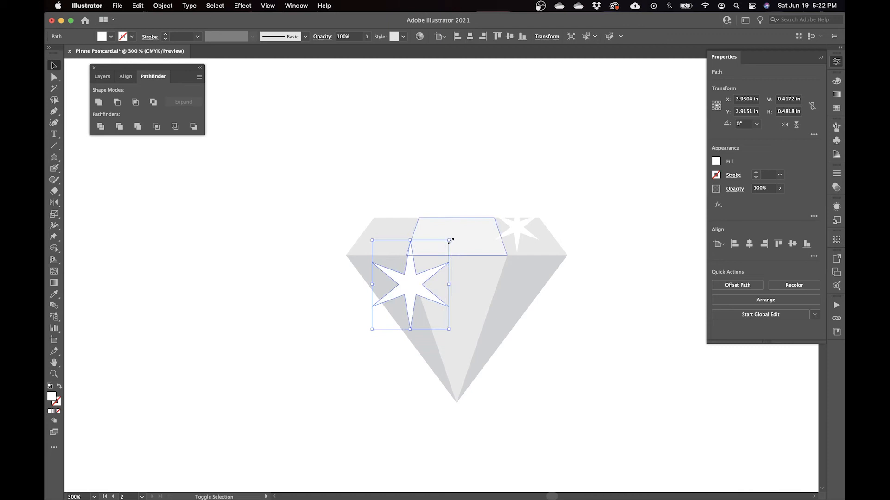
{"action": "left_click_drag", "start_coordinate": [417, 288], "coordinate": [407, 290]}
{"action": "left_click", "coordinate": [516, 232]}
{"action": "left_click_drag", "start_coordinate": [538, 252], "coordinate": [545, 258]}
{"action": "left_click_drag", "start_coordinate": [403, 295], "coordinate": [421, 338]}
{"action": "left_click", "coordinate": [590, 336]}
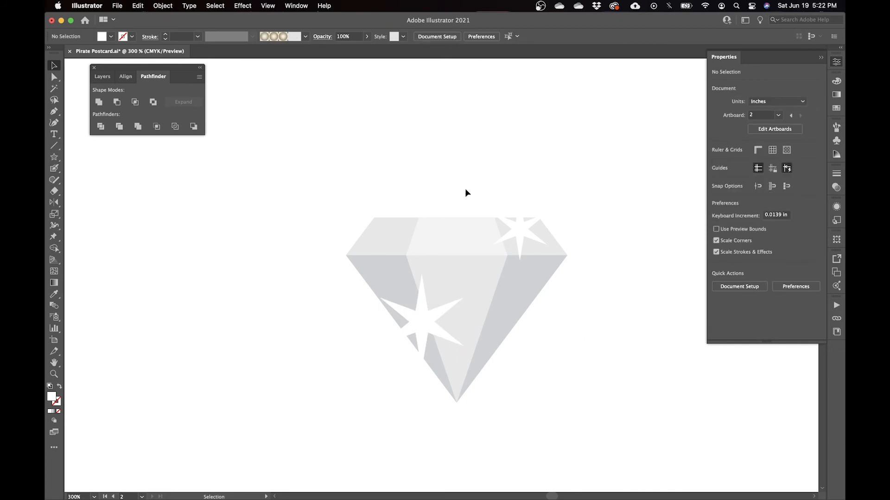
Group the diamond with its two stars and move the group up beside the crossbones.
{"action": "left_click_drag", "start_coordinate": [336, 176], "coordinate": [539, 267]}
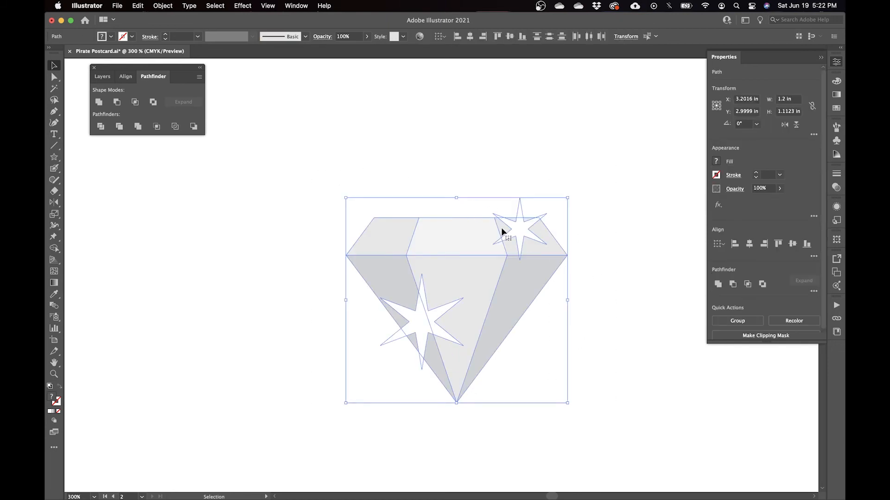
{"action": "left_click", "coordinate": [737, 321]}
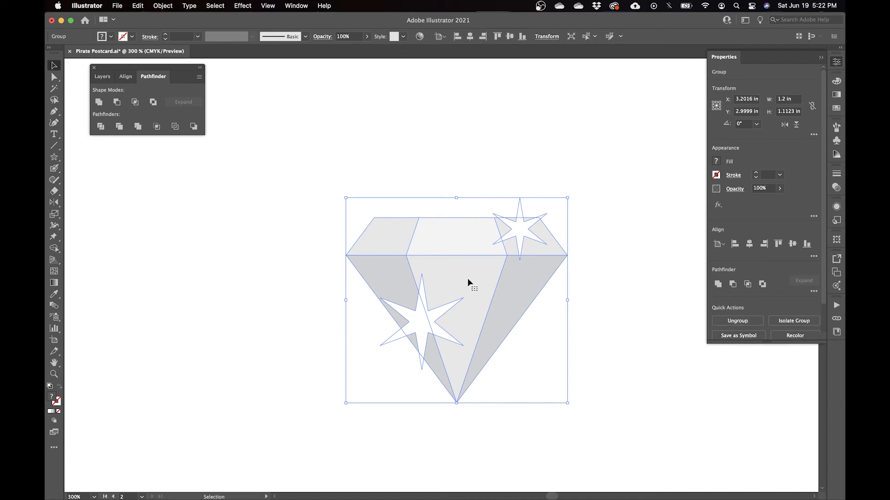
{"action": "key", "text": "super+minus"}
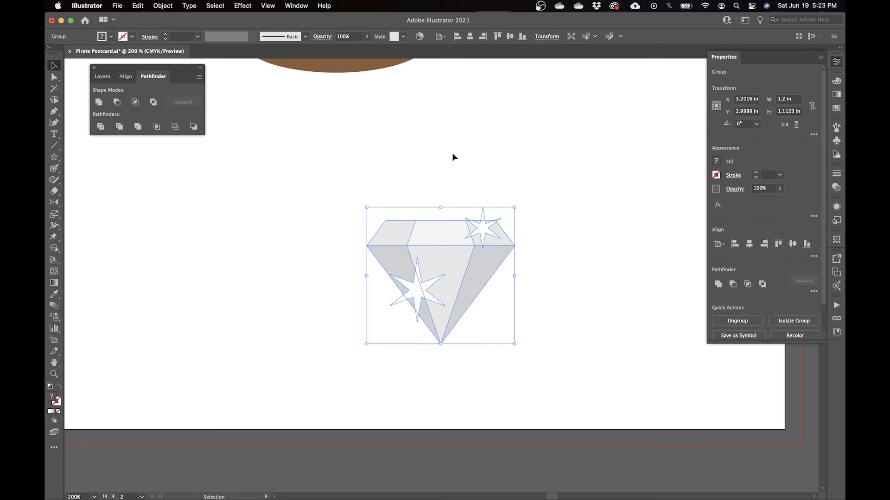
{"action": "scroll", "coordinate": [457, 193], "scroll_direction": "up", "scroll_amount": 5}
{"action": "scroll", "coordinate": [457, 193], "scroll_direction": "right", "scroll_amount": 3}
{"action": "left_click_drag", "start_coordinate": [393, 340], "coordinate": [642, 106]}
{"action": "left_click", "coordinate": [513, 218]}
Move all parts of the brown hull and mast together down into the empty area of the artboard.
{"action": "scroll", "coordinate": [452, 203], "scroll_direction": "right", "scroll_amount": 3}
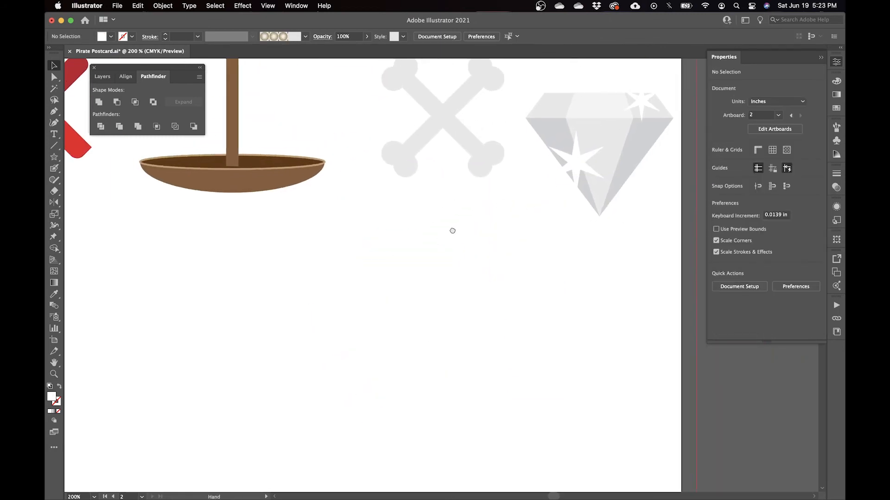
{"action": "scroll", "coordinate": [447, 230], "scroll_direction": "left", "scroll_amount": 5}
{"action": "left_click_drag", "start_coordinate": [342, 160], "coordinate": [284, 278]}
{"action": "key", "text": "super+z"}
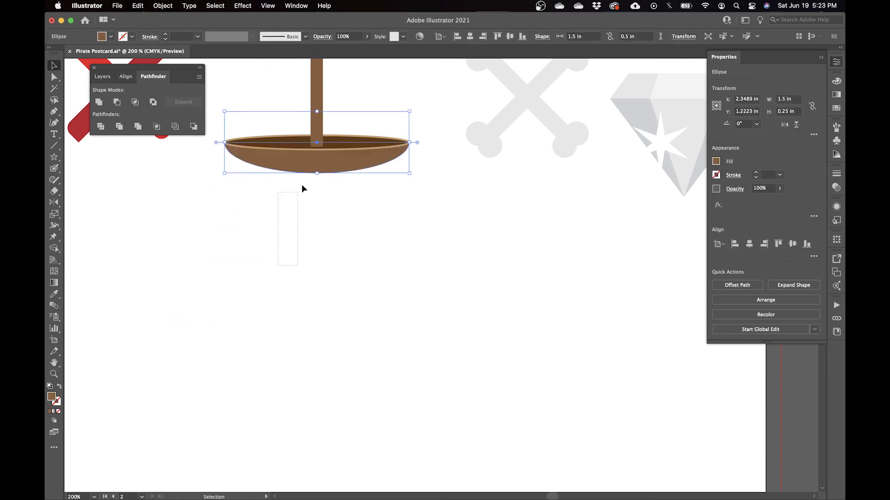
{"action": "left_click", "coordinate": [348, 151]}
{"action": "left_click_drag", "start_coordinate": [321, 125], "coordinate": [190, 319]}
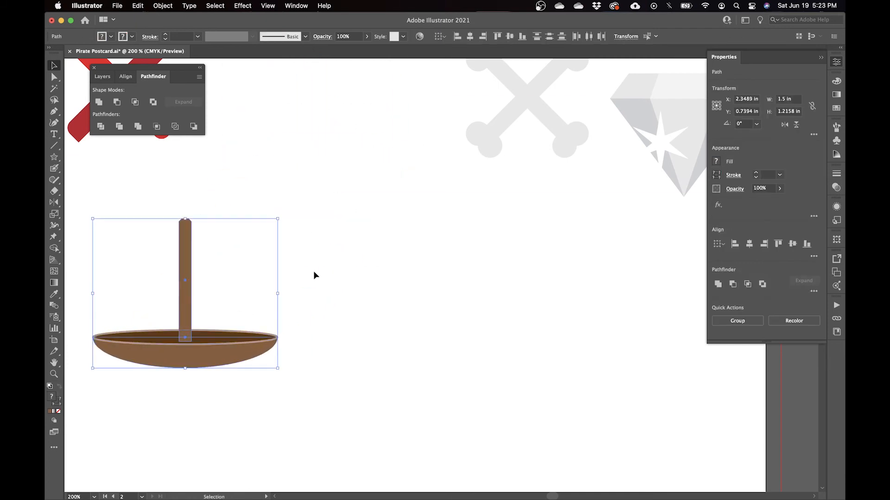
{"action": "left_click", "coordinate": [340, 304]}
{"action": "left_click_drag", "start_coordinate": [383, 268], "coordinate": [416, 234]}
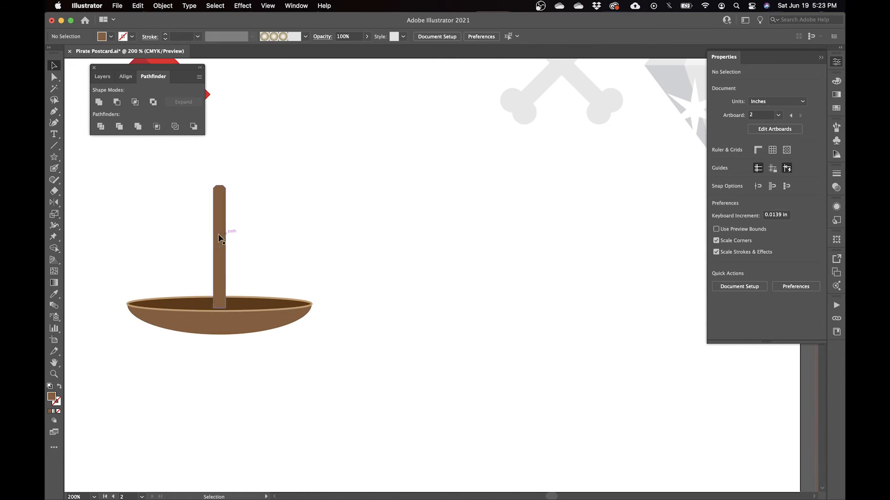
Sketch a rough square freehand with the Shaper tool in the empty area beside the boat, and remove it.
{"action": "left_click", "coordinate": [54, 182]}
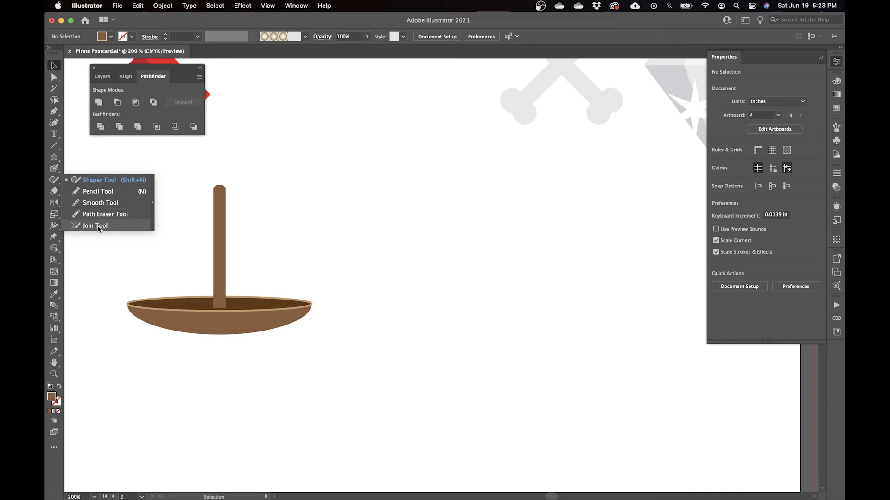
{"action": "left_click", "coordinate": [55, 181]}
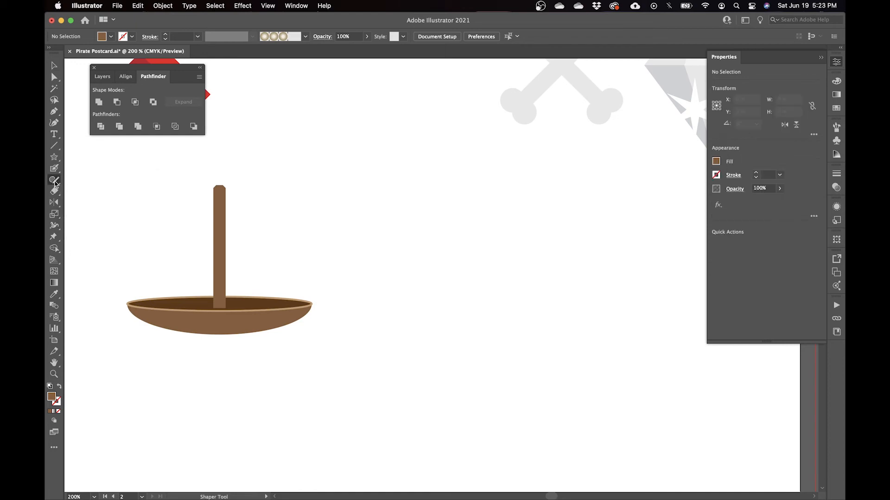
{"action": "left_click", "coordinate": [54, 181]}
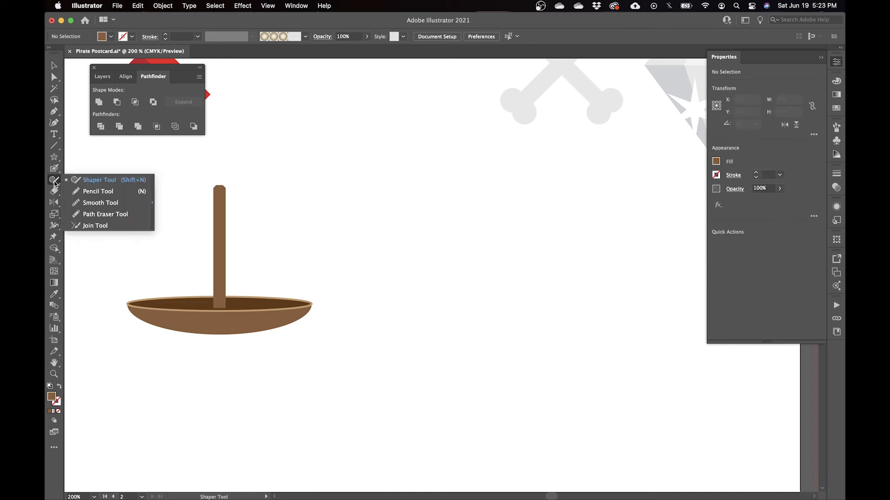
{"action": "left_click", "coordinate": [100, 181]}
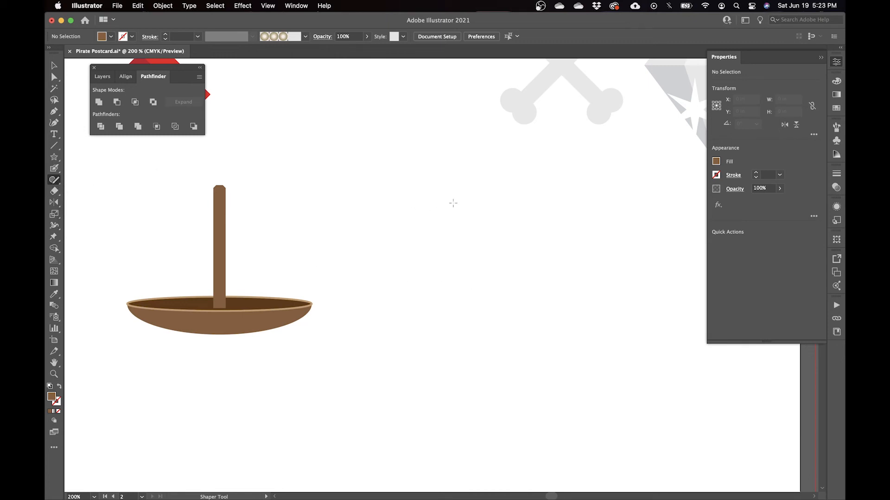
{"action": "mouse_move", "coordinate": [436, 199]}
{"action": "left_mouse_down"}
{"action": "mouse_move", "coordinate": [504, 311]}
{"action": "mouse_move", "coordinate": [556, 241]}
{"action": "mouse_move", "coordinate": [554, 200]}
{"action": "mouse_move", "coordinate": [442, 198]}
{"action": "left_mouse_up"}
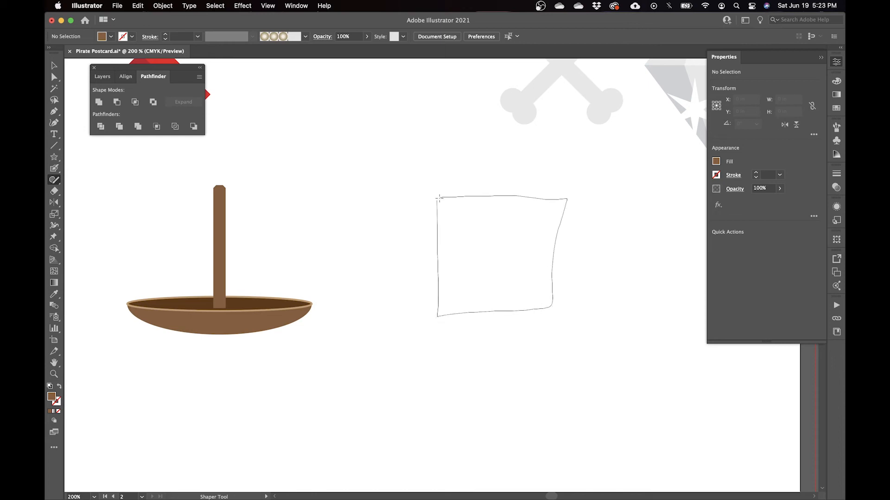
{"action": "left_click_drag", "start_coordinate": [439, 198], "coordinate": [439, 198]}
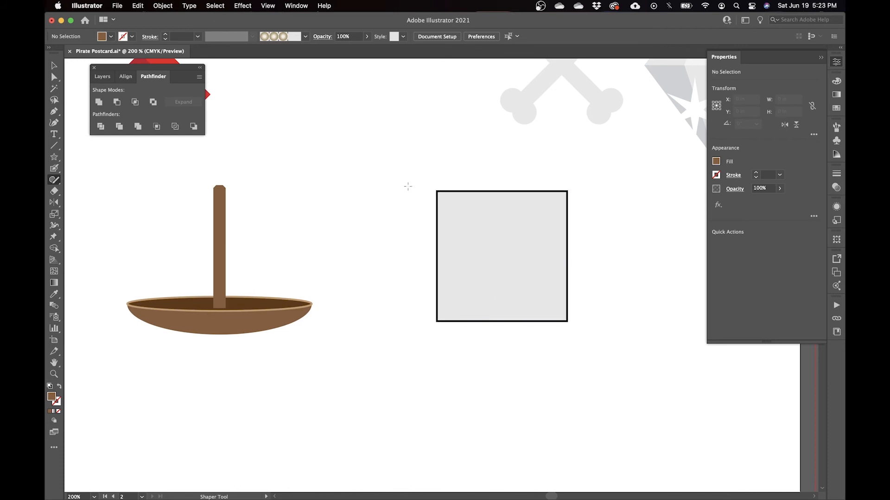
{"action": "mouse_move", "coordinate": [438, 172]}
{"action": "left_mouse_down"}
{"action": "mouse_move", "coordinate": [468, 190]}
{"action": "mouse_move", "coordinate": [498, 266]}
{"action": "mouse_move", "coordinate": [533, 296]}
{"action": "mouse_move", "coordinate": [563, 301]}
{"action": "left_mouse_up"}
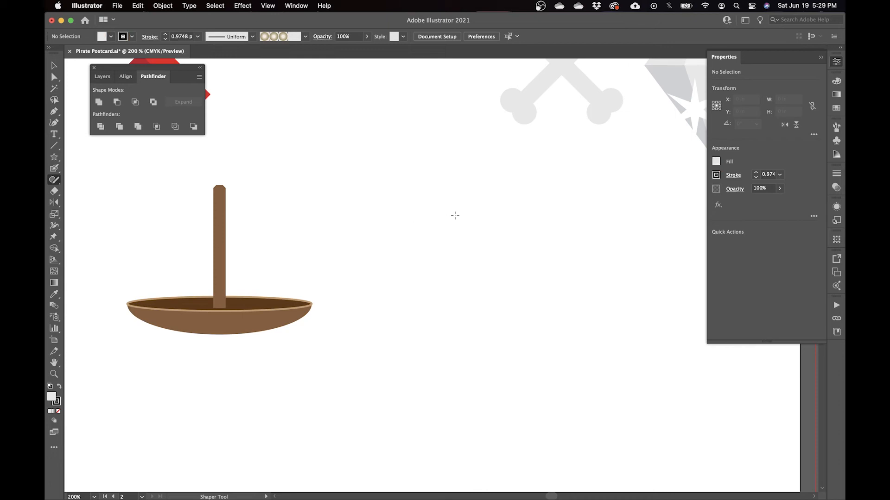
Sketch a tall ellipse with the Shaper tool, resize it into a circle about 0.79 in across, and duplicate it to its left.
{"action": "mouse_move", "coordinate": [509, 167]}
{"action": "left_mouse_down"}
{"action": "mouse_move", "coordinate": [487, 191]}
{"action": "mouse_move", "coordinate": [479, 270]}
{"action": "mouse_move", "coordinate": [479, 329]}
{"action": "mouse_move", "coordinate": [496, 358]}
{"action": "mouse_move", "coordinate": [520, 264]}
{"action": "mouse_move", "coordinate": [497, 171]}
{"action": "left_mouse_up"}
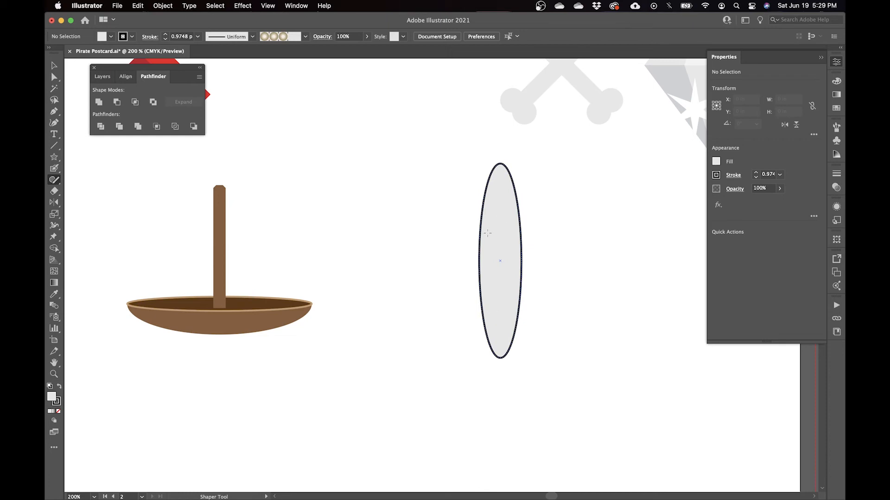
{"action": "left_click", "coordinate": [501, 227]}
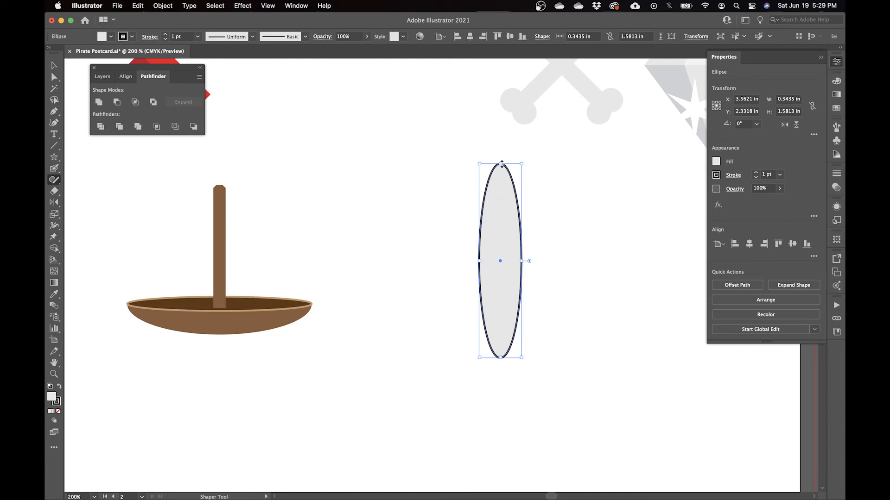
{"action": "left_click_drag", "start_coordinate": [522, 162], "coordinate": [575, 265]}
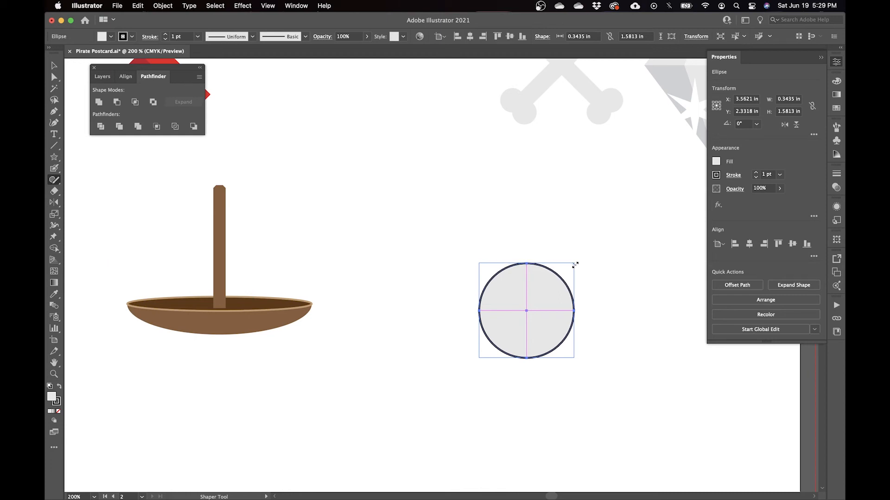
{"action": "left_click_drag", "start_coordinate": [575, 265], "coordinate": [576, 261]}
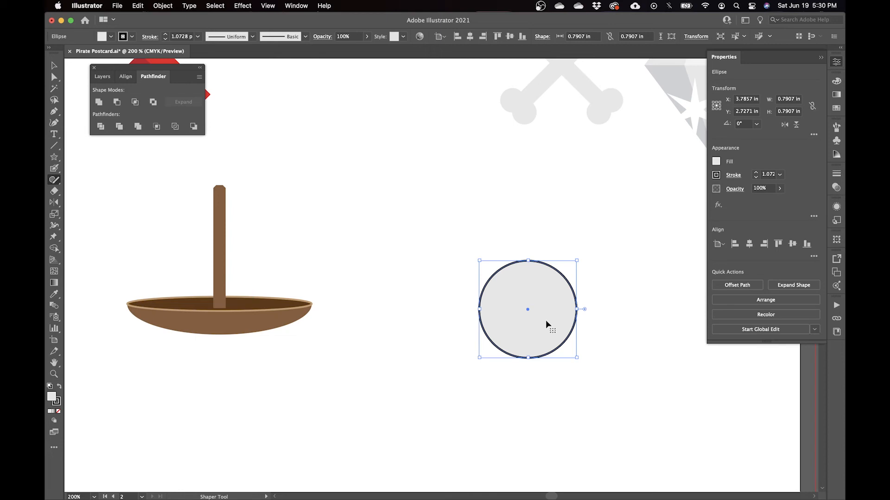
{"action": "left_click_drag", "start_coordinate": [547, 319], "coordinate": [438, 311]}
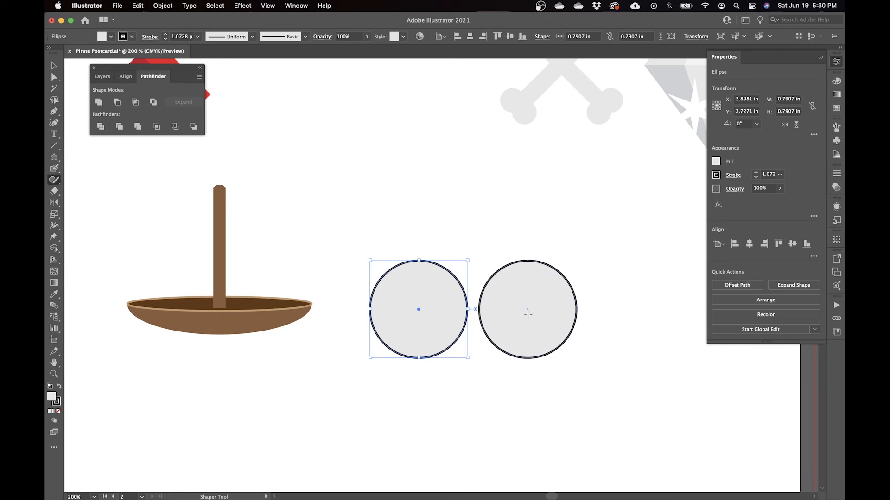
Sketch a rectangle between the two circles and fit its edges to their centres, tops and bottoms.
{"action": "mouse_move", "coordinate": [528, 261]}
{"action": "left_mouse_down"}
{"action": "mouse_move", "coordinate": [521, 361]}
{"action": "mouse_move", "coordinate": [470, 350]}
{"action": "mouse_move", "coordinate": [419, 356]}
{"action": "mouse_move", "coordinate": [422, 260]}
{"action": "mouse_move", "coordinate": [528, 261]}
{"action": "left_mouse_up"}
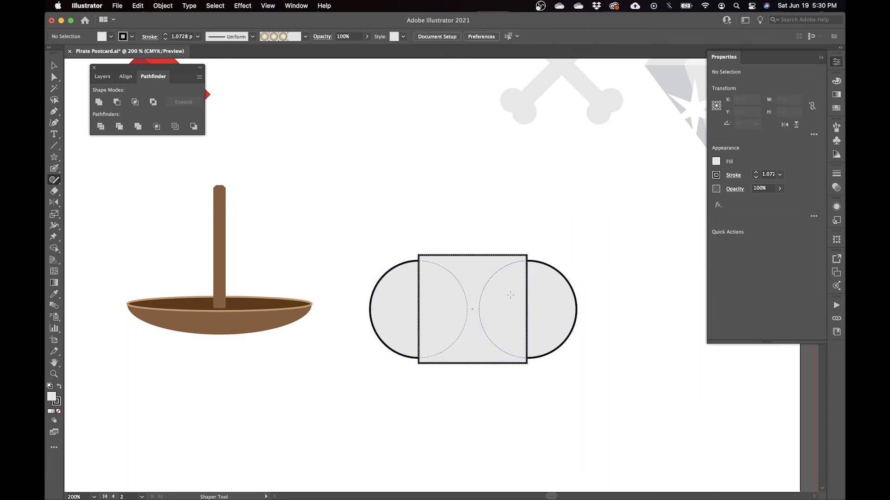
{"action": "left_click", "coordinate": [508, 319]}
{"action": "mouse_move", "coordinate": [527, 309]}
{"action": "left_mouse_down"}
{"action": "mouse_move", "coordinate": [512, 309]}
{"action": "mouse_move", "coordinate": [527, 310]}
{"action": "left_mouse_up"}
{"action": "mouse_move", "coordinate": [418, 310]}
{"action": "left_mouse_down"}
{"action": "mouse_move", "coordinate": [429, 312]}
{"action": "mouse_move", "coordinate": [419, 309]}
{"action": "left_mouse_up"}
{"action": "left_click_drag", "start_coordinate": [471, 255], "coordinate": [472, 260]}
{"action": "left_click_drag", "start_coordinate": [474, 363], "coordinate": [474, 358]}
{"action": "left_click", "coordinate": [472, 440]}
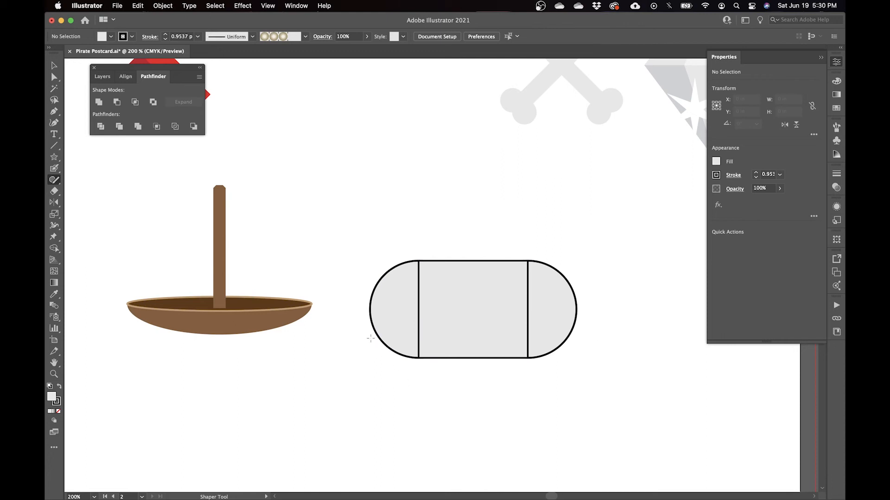
Cut the left circle out of the rectangle with a Shaper scribble, comparing before and after through undo and redo.
{"action": "mouse_move", "coordinate": [342, 323]}
{"action": "left_mouse_down"}
{"action": "mouse_move", "coordinate": [363, 327]}
{"action": "mouse_move", "coordinate": [391, 303]}
{"action": "mouse_move", "coordinate": [412, 328]}
{"action": "mouse_move", "coordinate": [439, 302]}
{"action": "mouse_move", "coordinate": [452, 320]}
{"action": "left_mouse_up"}
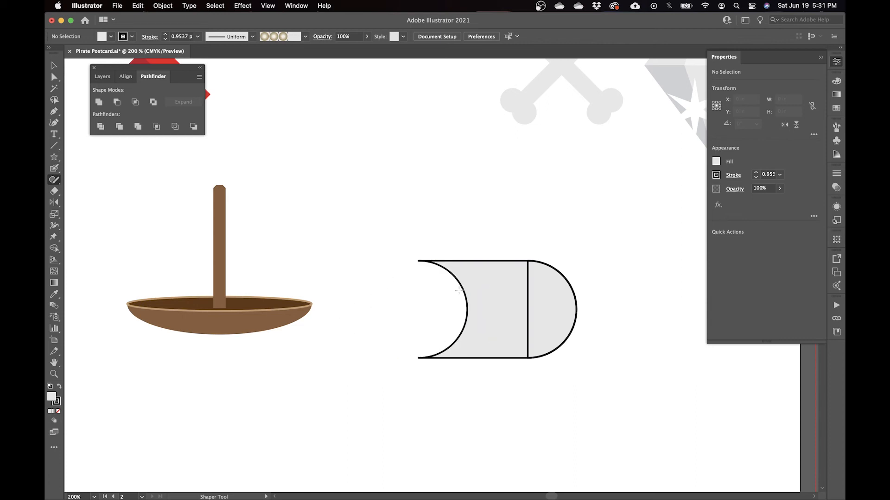
{"action": "key", "text": "super+z"}
{"action": "key", "text": "super+shift+z"}
{"action": "key", "text": "super+z"}
{"action": "key", "text": "super+shift+z"}
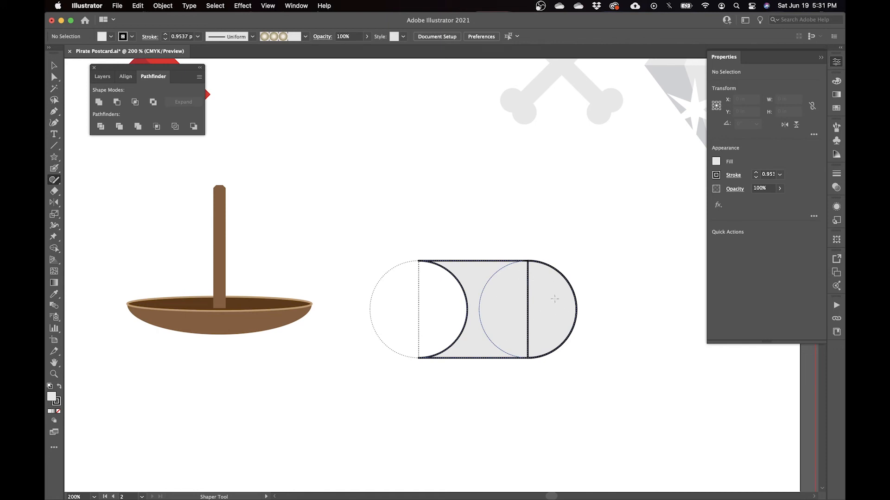
Merge the right circle into the rectangle with a Shaper scribble, and shift the left cut-out circle slightly outward to make the notch shallower.
{"action": "mouse_move", "coordinate": [552, 304]}
{"action": "left_mouse_down"}
{"action": "mouse_move", "coordinate": [518, 300]}
{"action": "mouse_move", "coordinate": [500, 314]}
{"action": "left_mouse_up"}
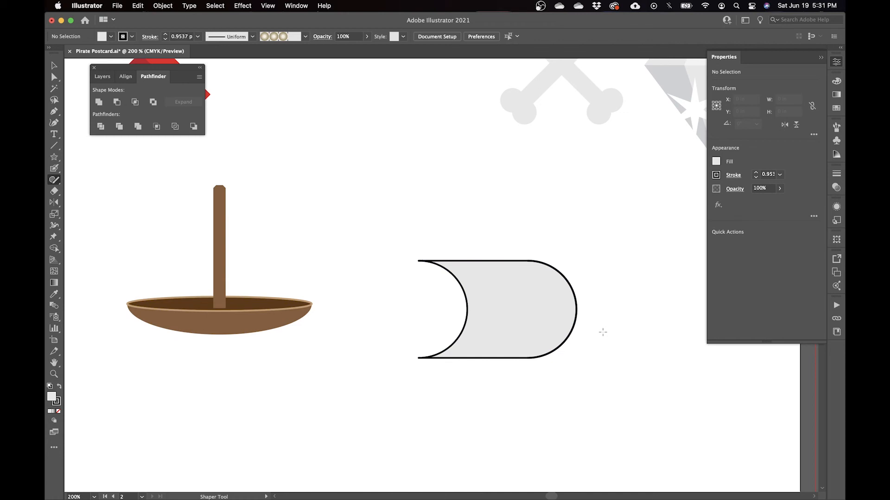
{"action": "left_click", "coordinate": [552, 337]}
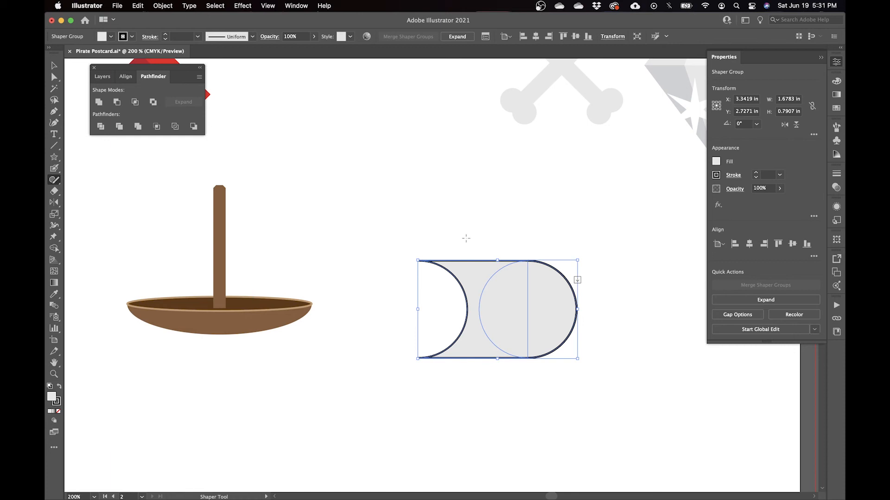
{"action": "left_click", "coordinate": [578, 288]}
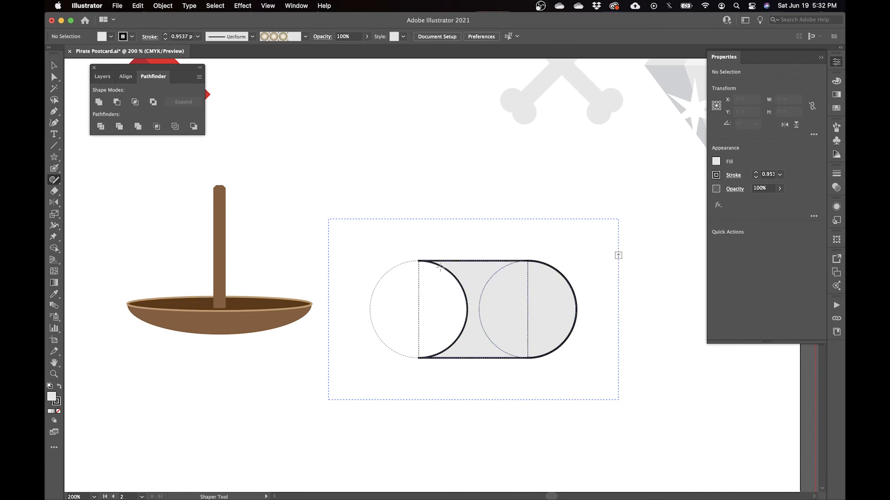
{"action": "left_click", "coordinate": [466, 306]}
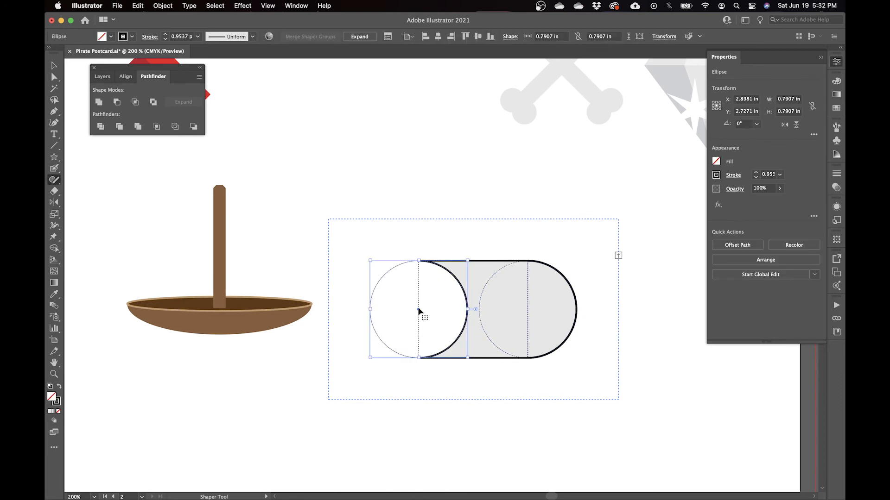
{"action": "mouse_move", "coordinate": [418, 309]}
{"action": "left_mouse_down"}
{"action": "mouse_move", "coordinate": [409, 309]}
{"action": "mouse_move", "coordinate": [440, 309]}
{"action": "mouse_move", "coordinate": [415, 310]}
{"action": "left_mouse_up"}
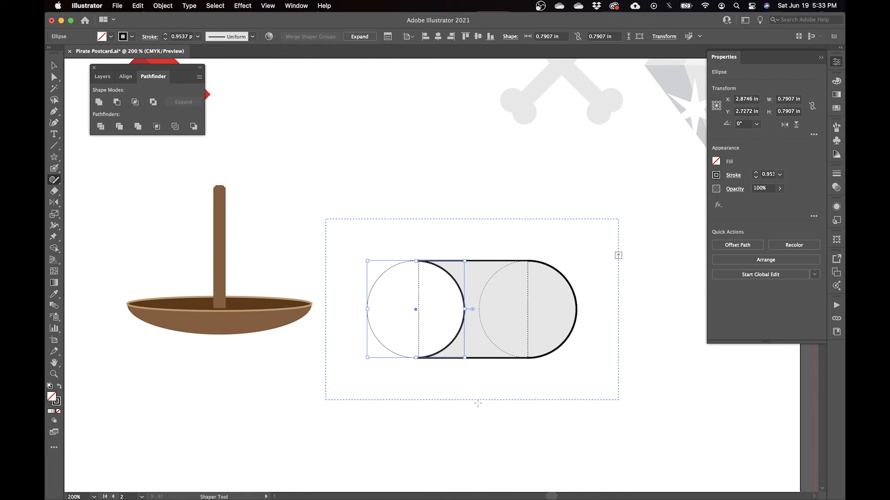
{"action": "left_click_drag", "start_coordinate": [415, 310], "coordinate": [411, 310]}
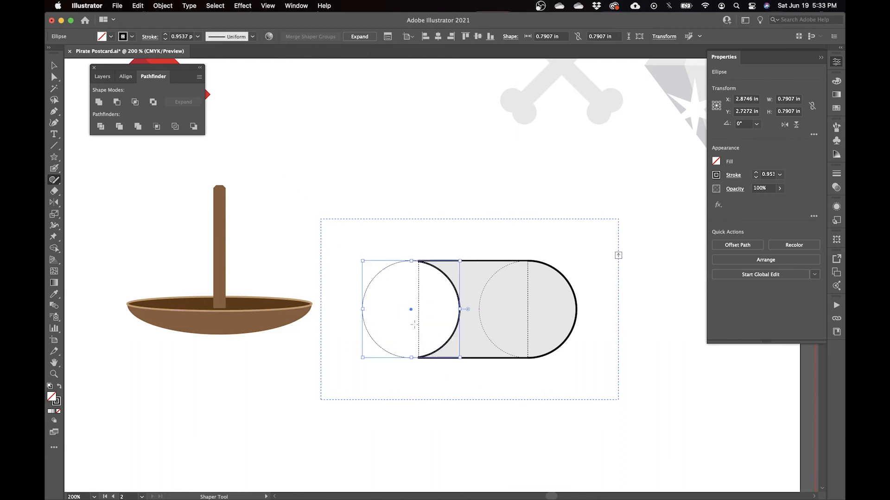
{"action": "key", "text": "v"}
{"action": "left_click", "coordinate": [460, 374]}
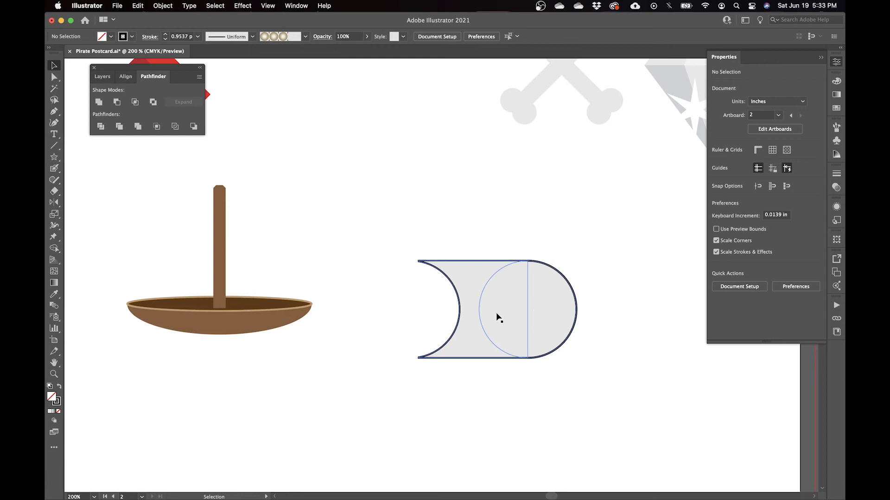
Fill the combined sail shape with the light grey swatch C=0 M=0 Y=0 K=5 and remove its stroke.
{"action": "left_click", "coordinate": [562, 309]}
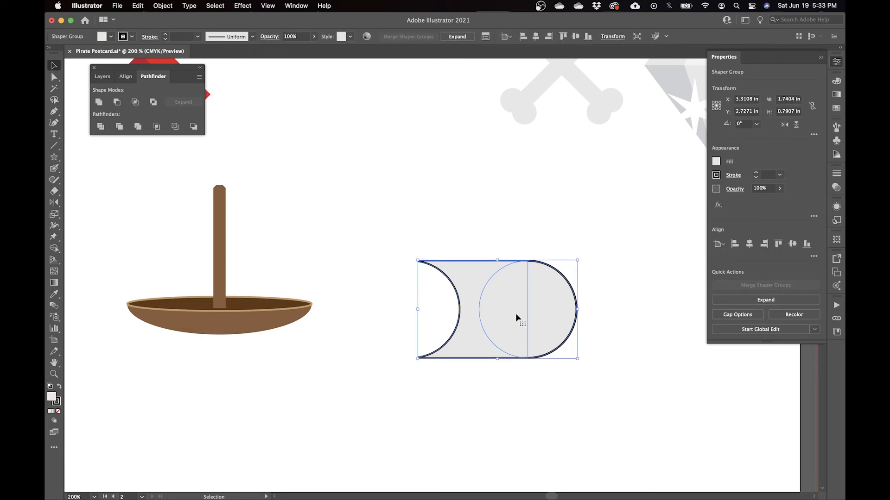
{"action": "left_click", "coordinate": [715, 162]}
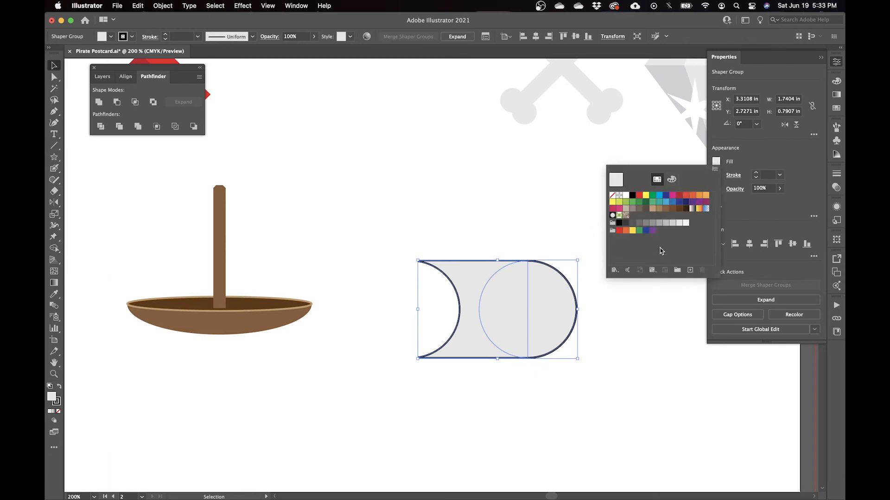
{"action": "left_click", "coordinate": [687, 224]}
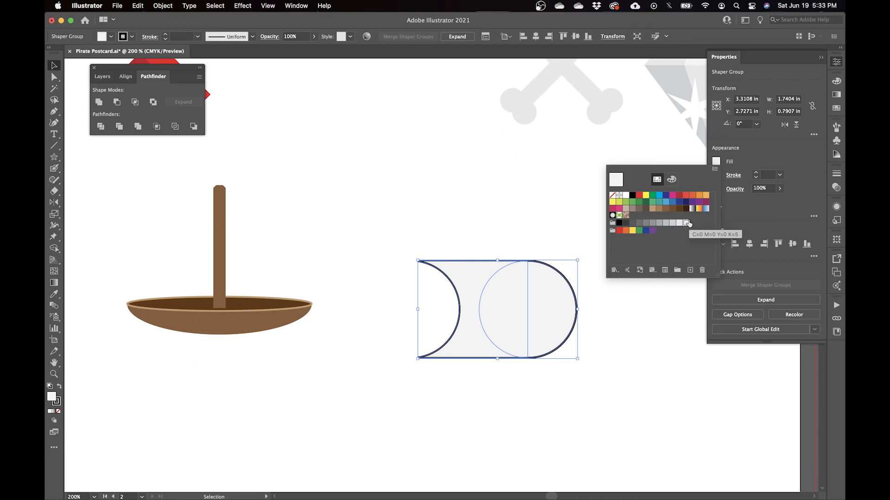
{"action": "left_click", "coordinate": [733, 175]}
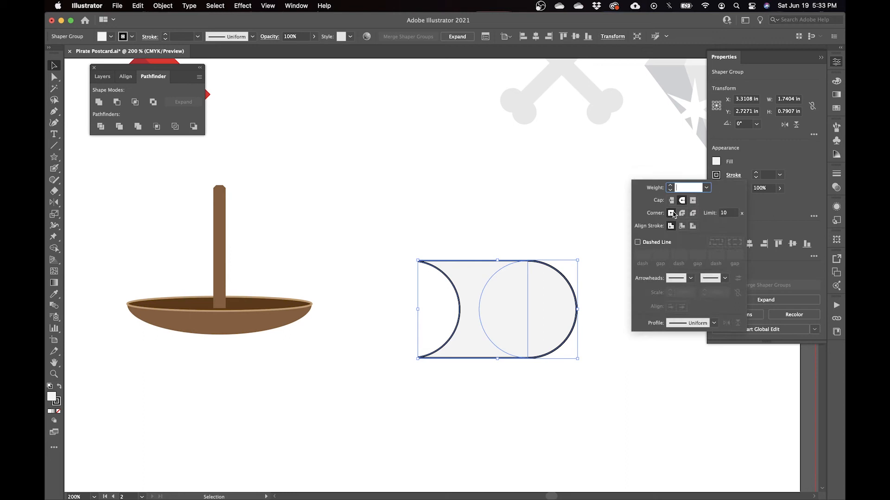
{"action": "left_click", "coordinate": [716, 174]}
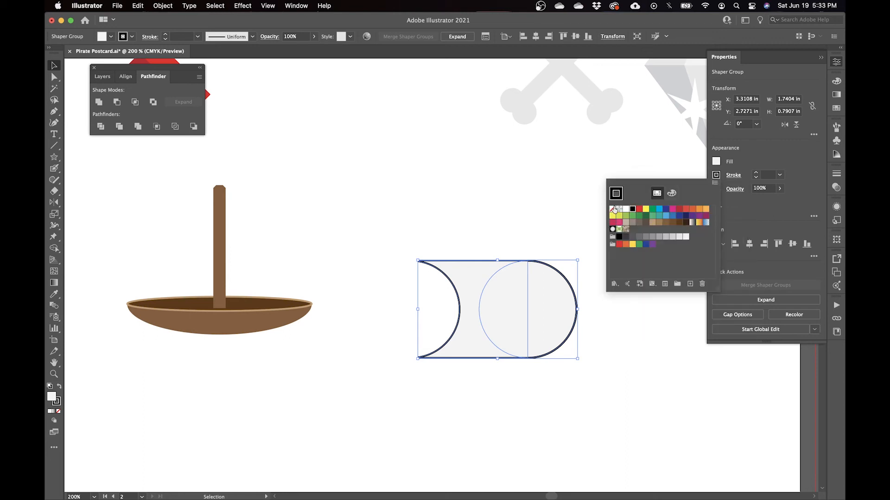
{"action": "left_click", "coordinate": [612, 209]}
{"action": "left_click", "coordinate": [752, 157]}
Place the sail over the boat's mast, scale it to about 1.47 by 0.67 in, and raise it slightly.
{"action": "left_click_drag", "start_coordinate": [493, 298], "coordinate": [249, 240]}
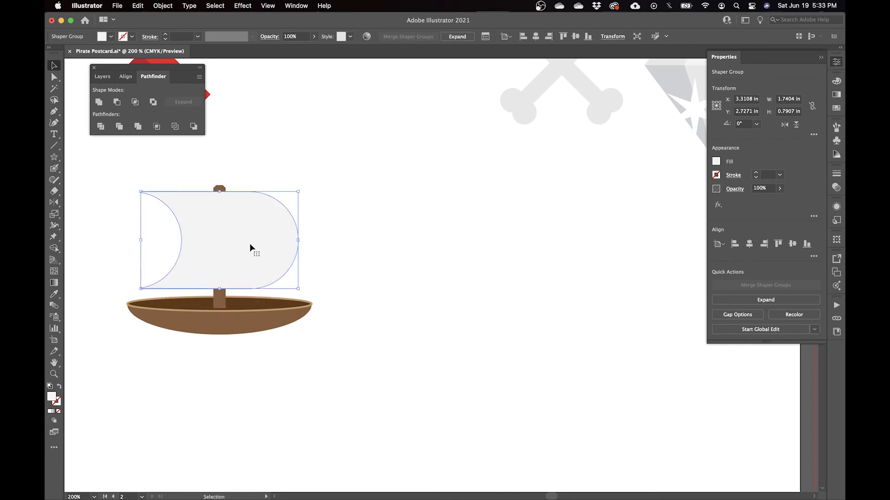
{"action": "left_click_drag", "start_coordinate": [298, 191], "coordinate": [286, 200]}
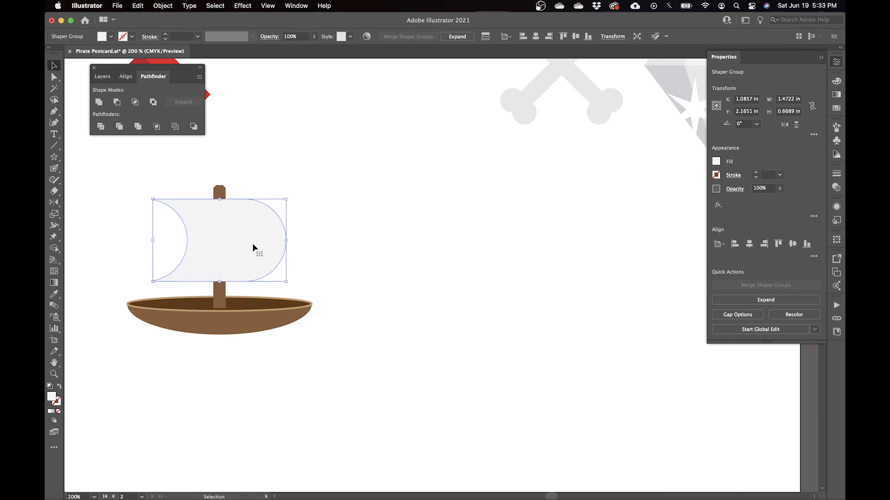
{"action": "left_click_drag", "start_coordinate": [253, 246], "coordinate": [252, 242]}
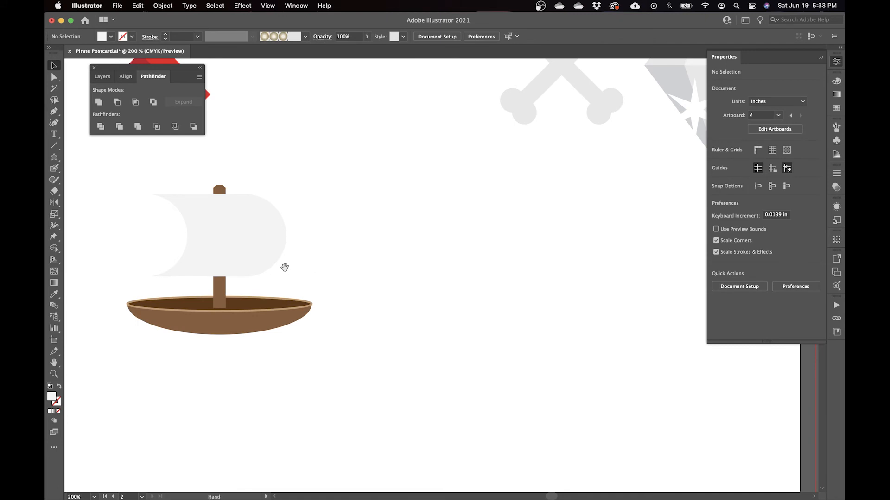
Group the sail, mast and hull into one boat object.
{"action": "left_click_drag", "start_coordinate": [284, 264], "coordinate": [410, 253]}
{"action": "left_click_drag", "start_coordinate": [237, 387], "coordinate": [496, 204]}
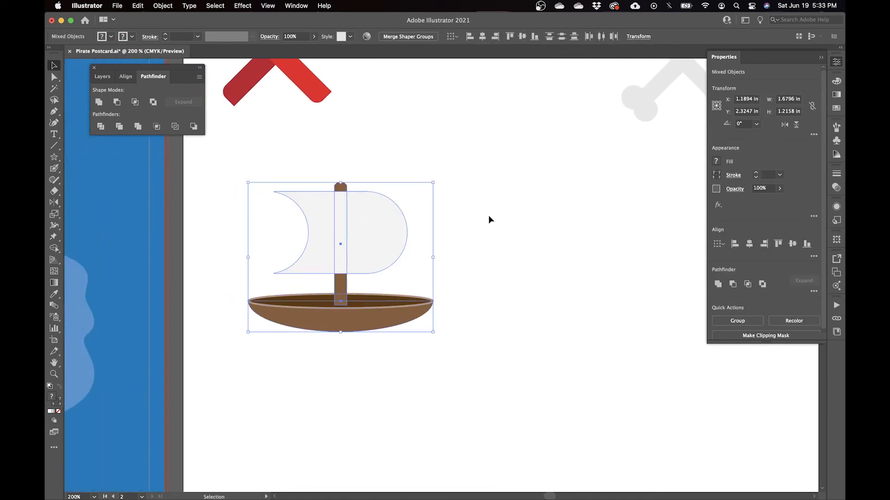
{"action": "key", "text": "super+g"}
{"action": "left_click_drag", "start_coordinate": [450, 213], "coordinate": [345, 339]}
{"action": "left_click_drag", "start_coordinate": [284, 357], "coordinate": [396, 159]}
{"action": "left_click", "coordinate": [389, 327]}
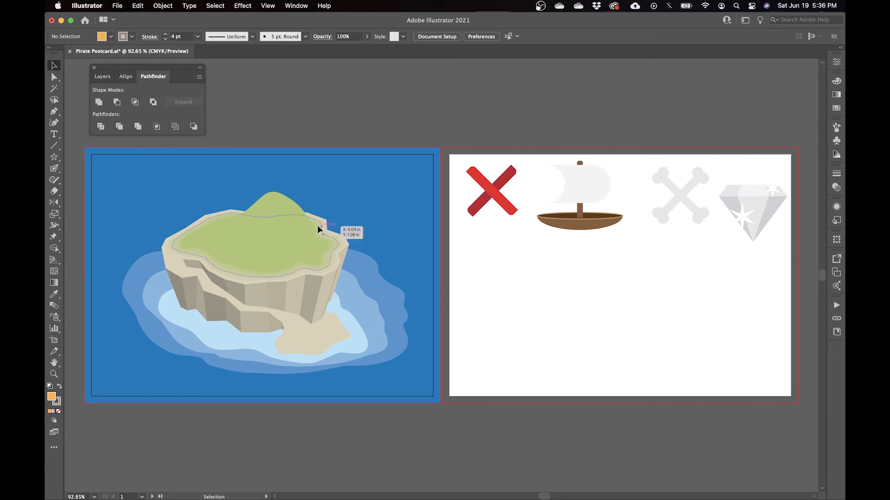
Group all the island and sea artwork on the first artboard.
{"action": "left_click_drag", "start_coordinate": [340, 230], "coordinate": [523, 230]}
{"action": "key", "text": "super+1"}
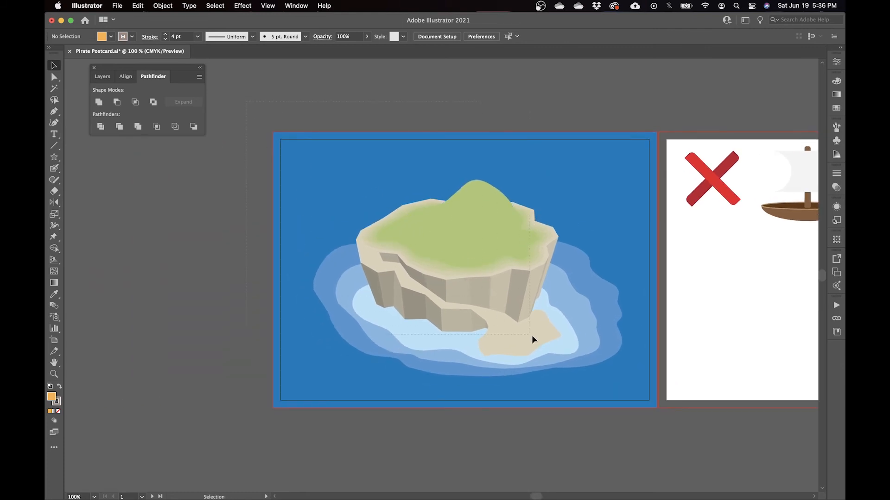
{"action": "key", "text": "alt+super+a"}
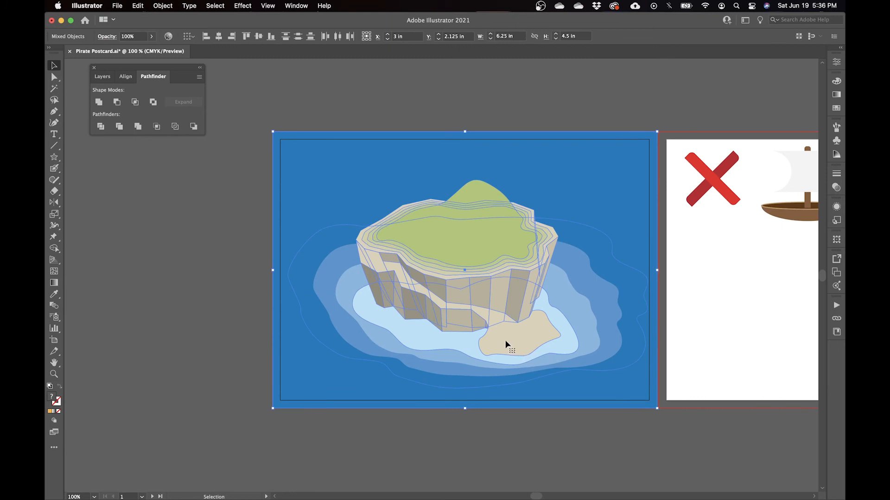
{"action": "right_click", "coordinate": [422, 221]}
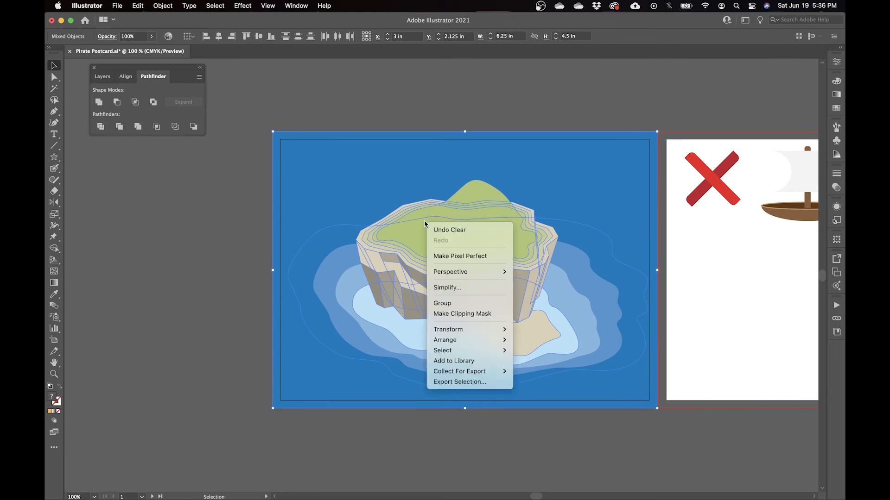
{"action": "left_click", "coordinate": [443, 303]}
{"action": "left_click", "coordinate": [509, 104]}
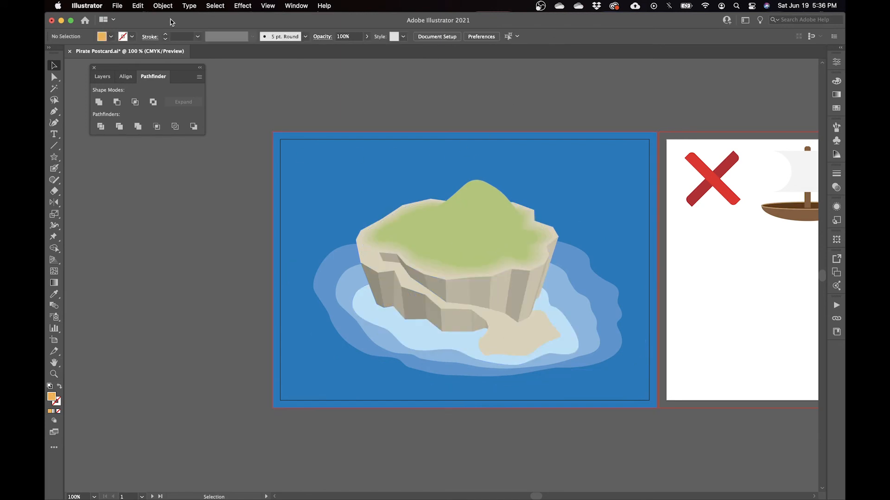
Open the file map_edges.ai from the Pirate Postcard folder.
{"action": "left_click", "coordinate": [118, 5]}
{"action": "left_click", "coordinate": [123, 40]}
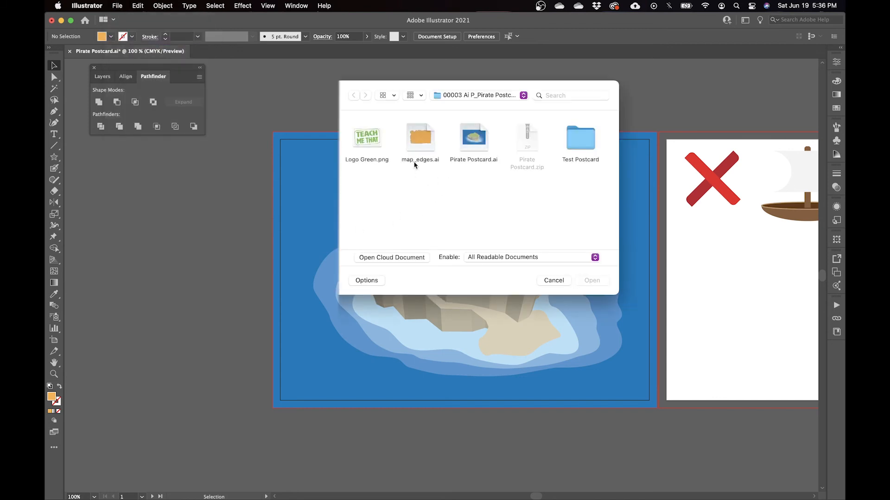
{"action": "left_click", "coordinate": [419, 143]}
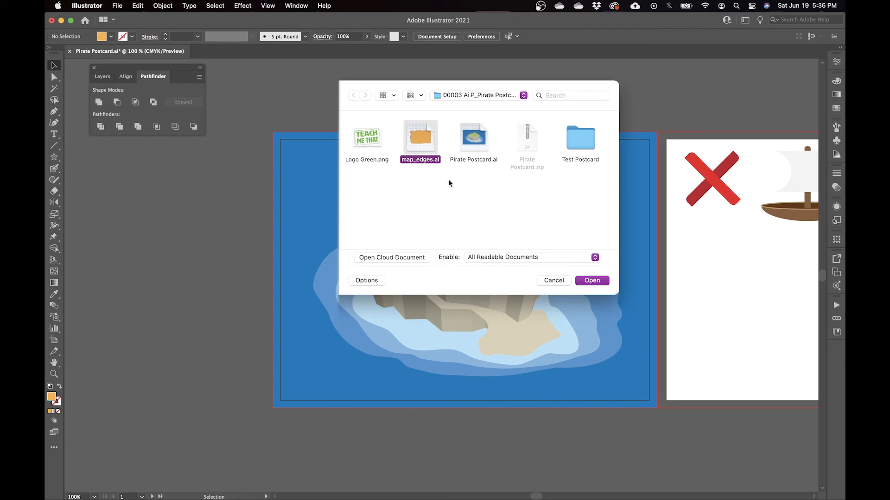
{"action": "left_click", "coordinate": [591, 280]}
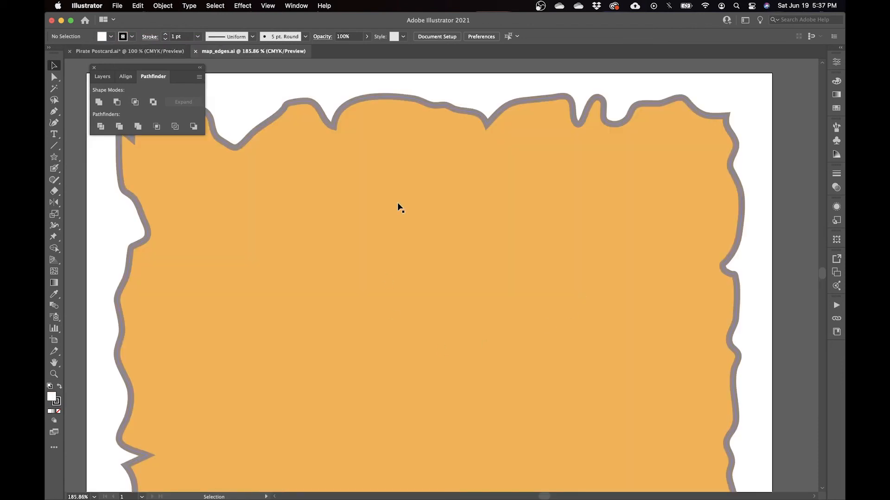
Copy the ragged orange map shape from map_edges.ai and paste it in place over the island in Pirate Postcard.ai.
{"action": "left_click", "coordinate": [441, 269]}
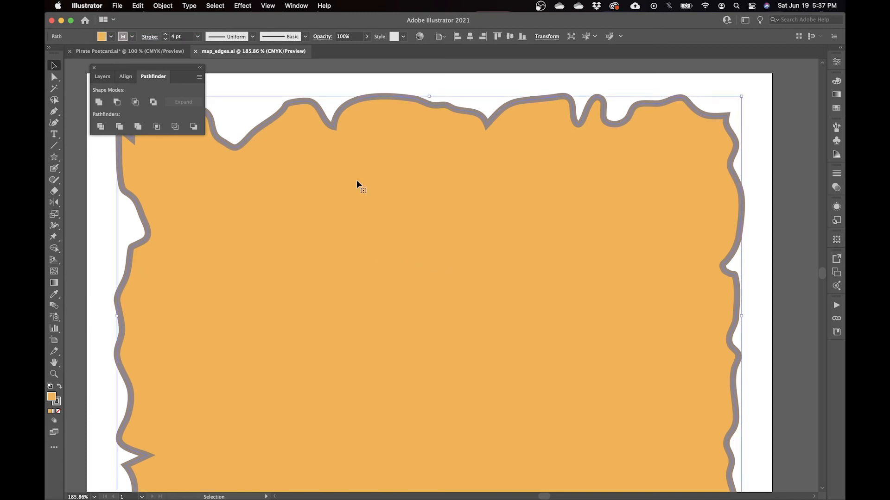
{"action": "key", "text": "a"}
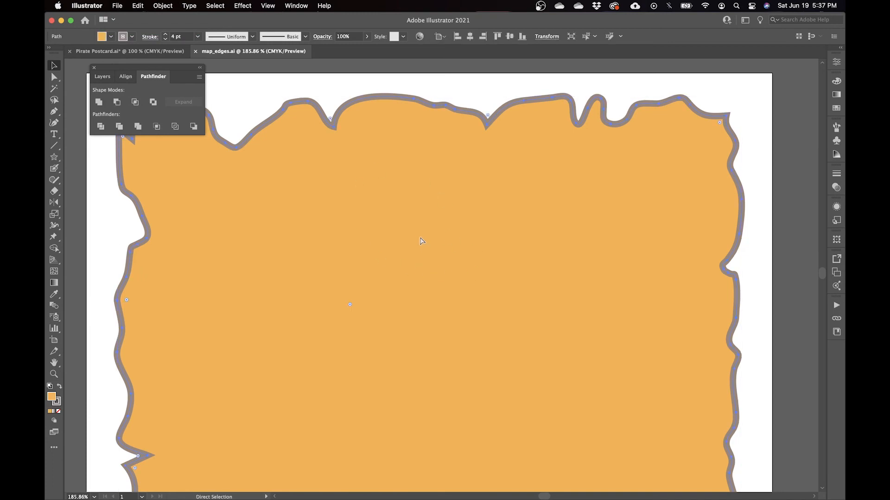
{"action": "left_click", "coordinate": [129, 51]}
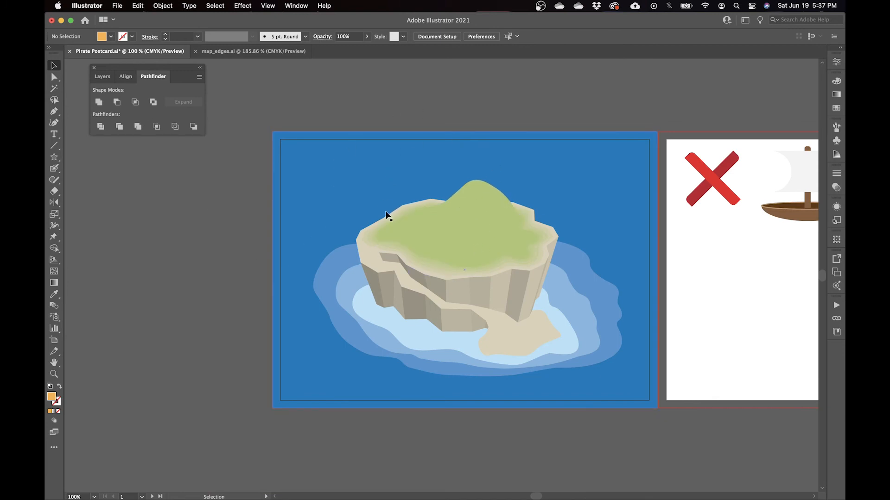
{"action": "key", "text": "a"}
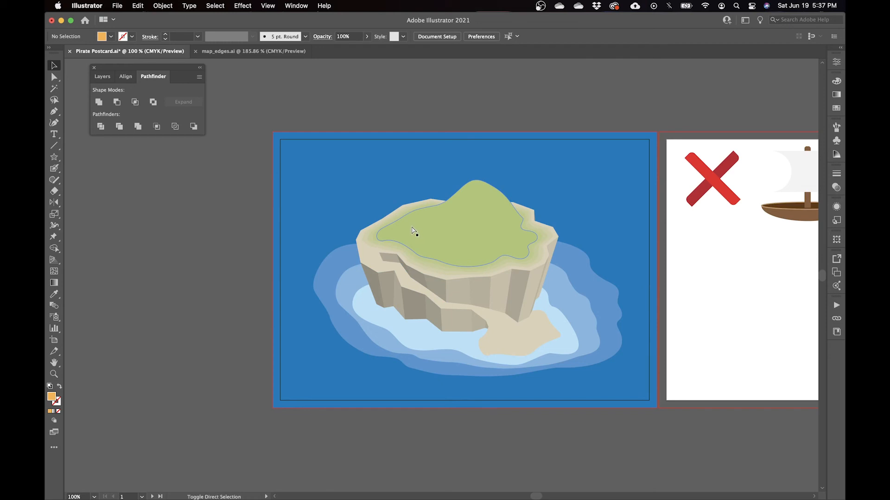
{"action": "key", "text": "super+v"}
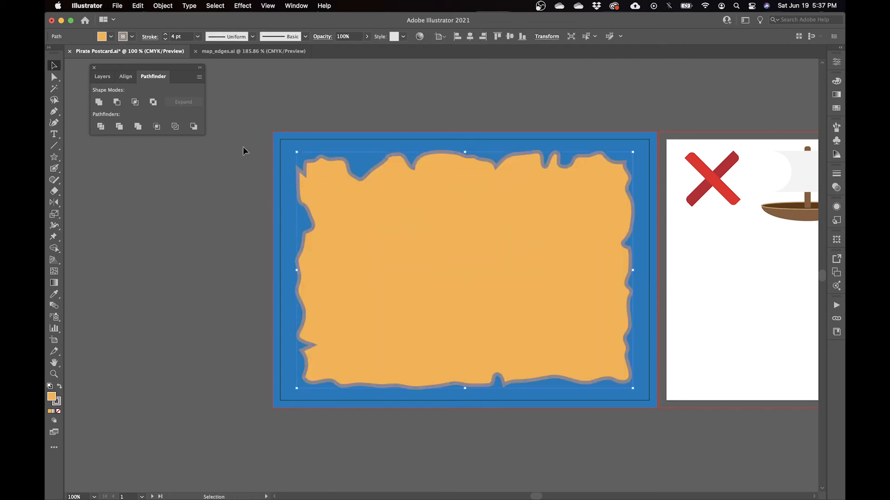
{"action": "left_click", "coordinate": [138, 6]}
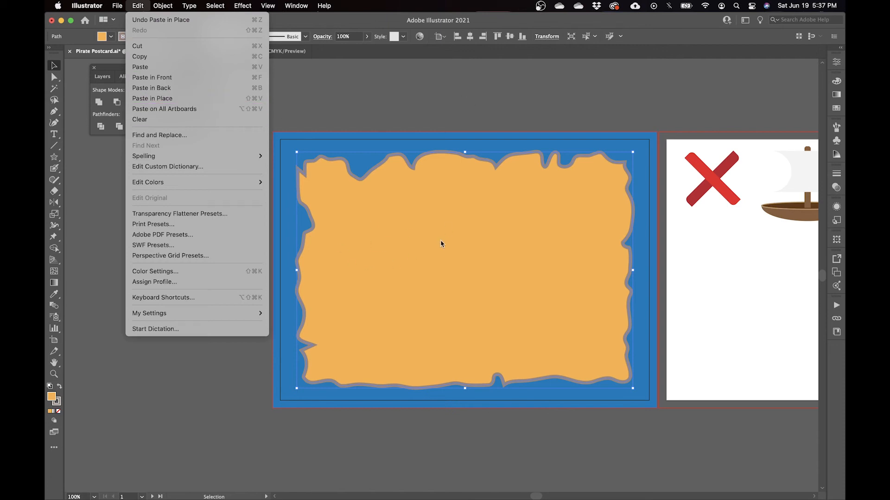
Switch the drawing mode to Draw Inside for the orange map shape.
{"action": "left_click", "coordinate": [54, 423]}
{"action": "left_click", "coordinate": [55, 422]}
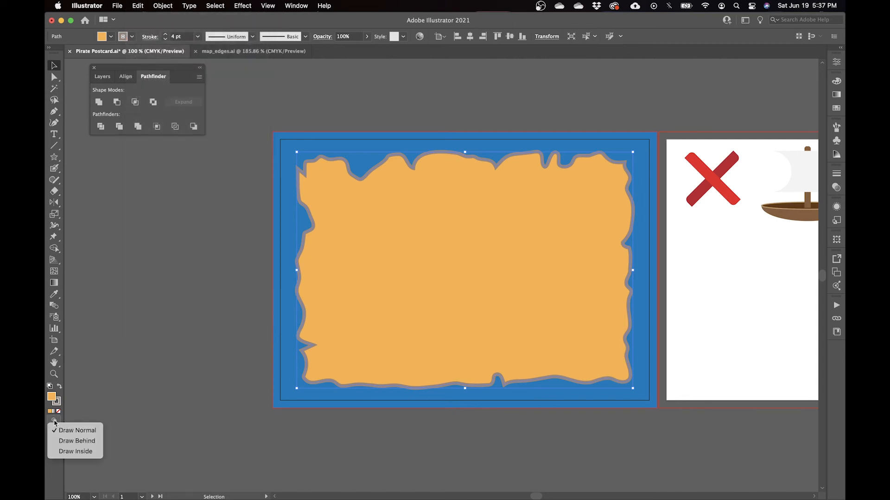
{"action": "left_click", "coordinate": [82, 453]}
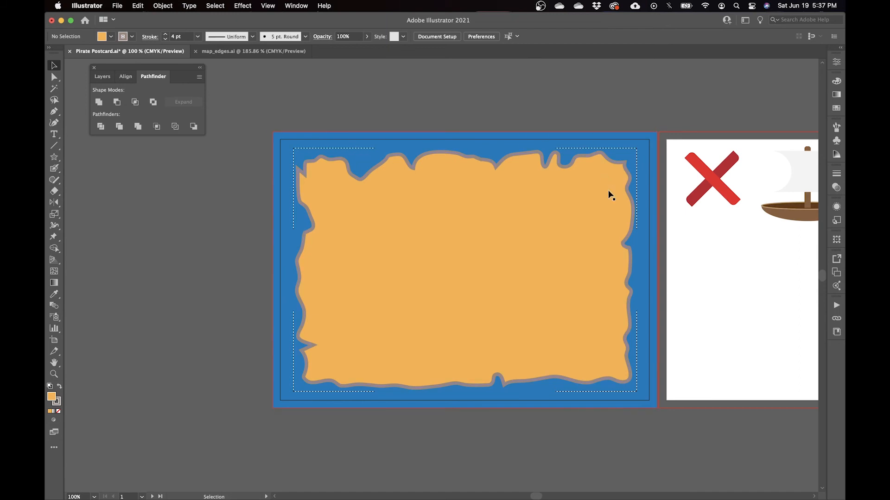
Try drawing a rounded rectangle across the map's upper-left edge in the map's own colours, and undo it.
{"action": "left_click", "coordinate": [55, 158]}
{"action": "left_click_drag", "start_coordinate": [55, 158], "coordinate": [79, 167]}
{"action": "left_click_drag", "start_coordinate": [272, 166], "coordinate": [433, 278]}
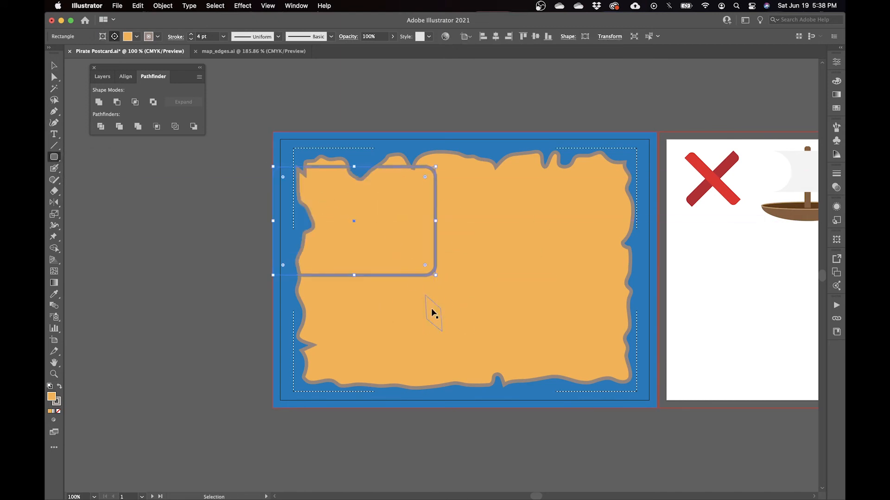
{"action": "key", "text": "ctrl+z"}
Reset to the default white fill and black stroke, and draw two rounded rectangles overlapping the map's upper-left and top edges.
{"action": "key", "text": "d"}
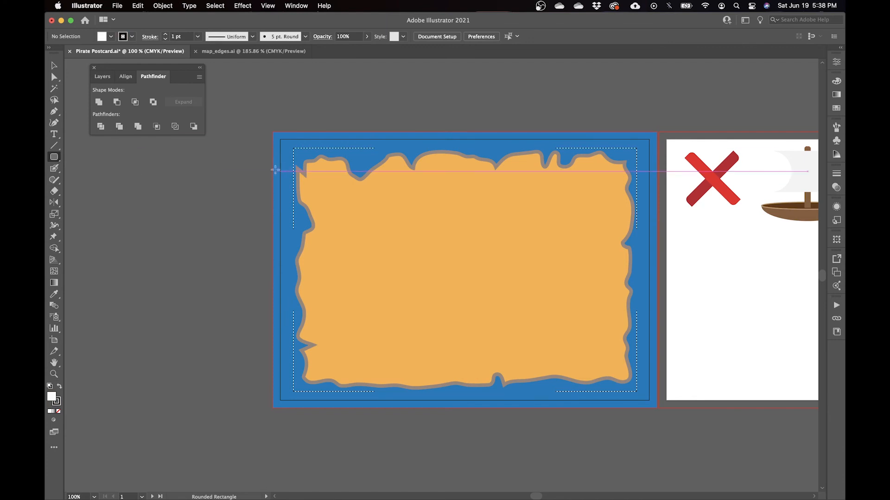
{"action": "left_click_drag", "start_coordinate": [278, 168], "coordinate": [380, 257]}
{"action": "left_click_drag", "start_coordinate": [431, 141], "coordinate": [476, 238]}
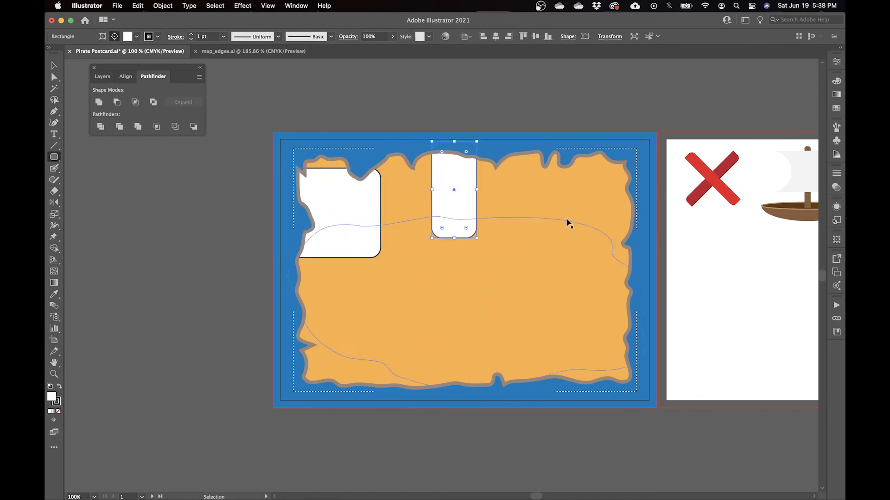
Undo the two white rounded rectangles drawn inside the map shape.
{"action": "key", "text": "ctrl+z"}
{"action": "key", "text": "ctrl+z"}
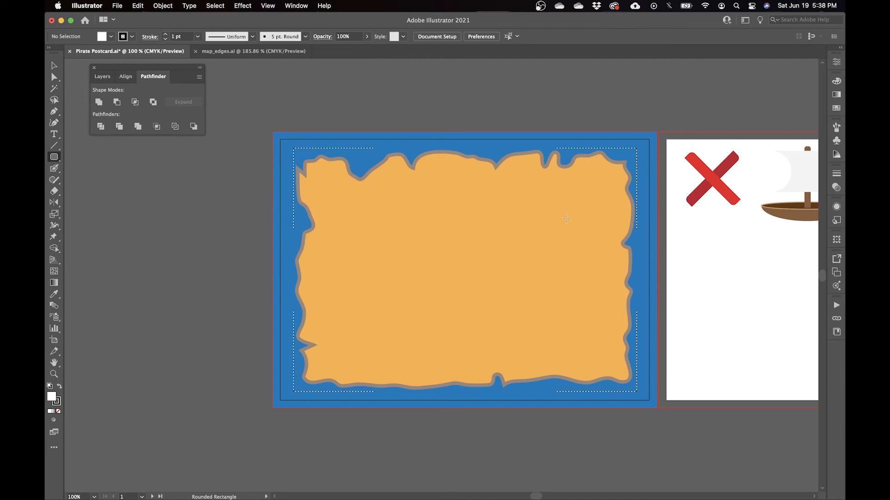
{"action": "key", "text": "v"}
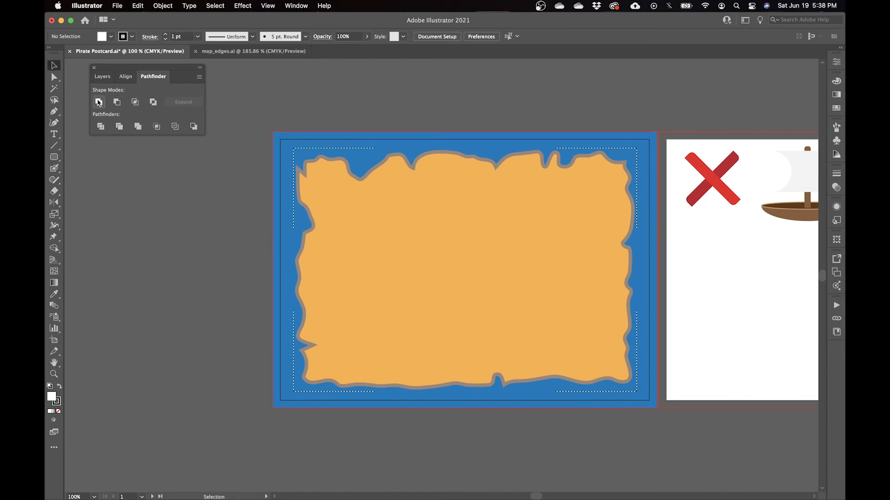
Cut the island and sea artwork group and paste it inside the ragged map shape.
{"action": "left_click", "coordinate": [295, 144]}
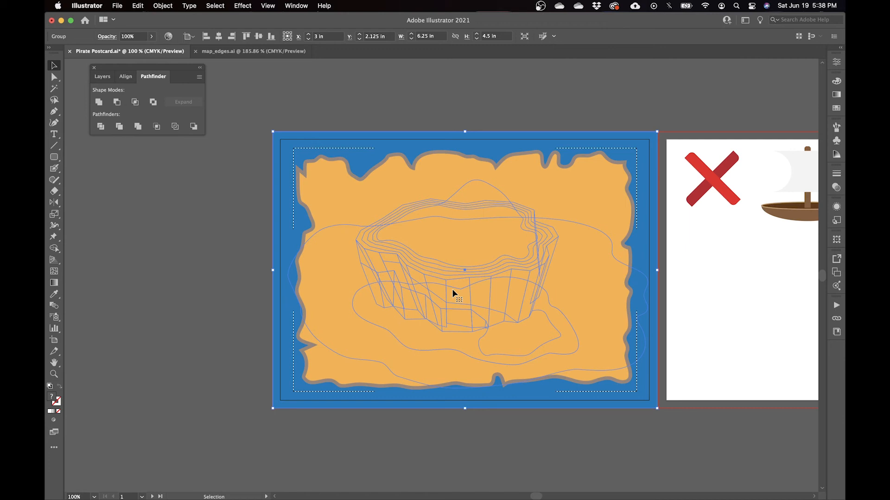
{"action": "key", "text": "a"}
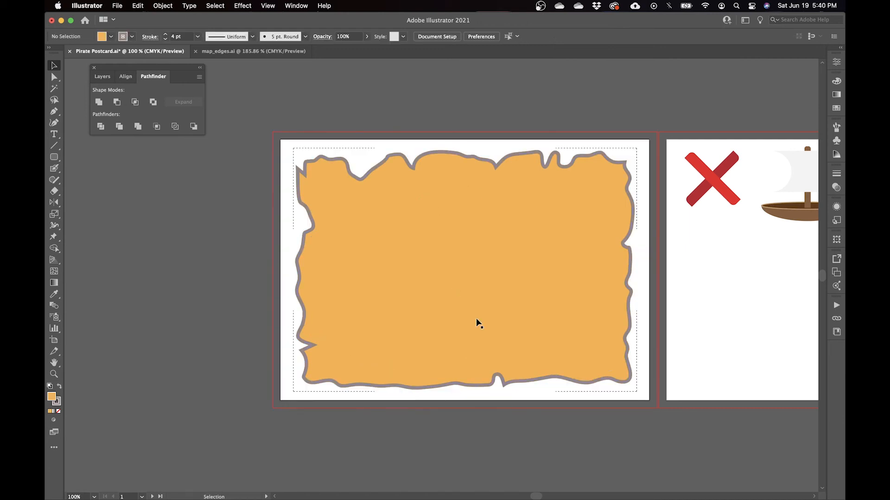
{"action": "key", "text": "a"}
{"action": "key", "text": "super"}
{"action": "key", "text": "super+v"}
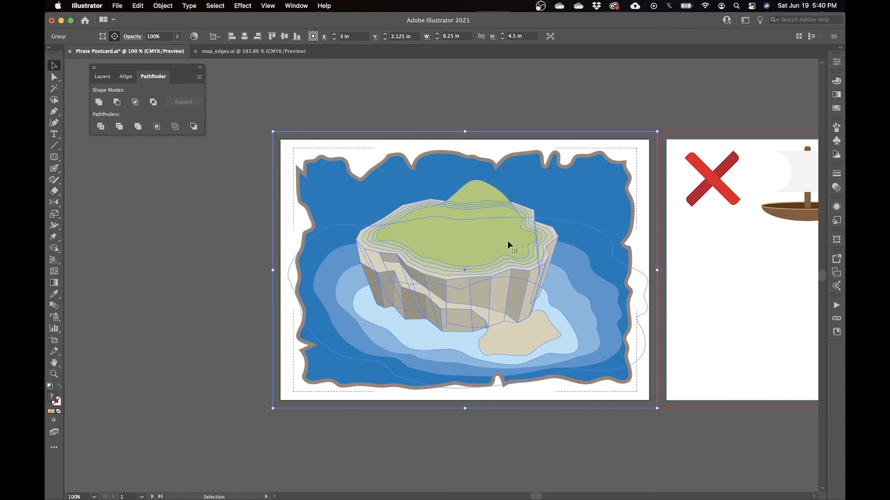
Shift the island artwork left and slightly down within the map, to about X 2.66 in and Y 2.25 in, and deselect it.
{"action": "left_click_drag", "start_coordinate": [483, 235], "coordinate": [463, 238]}
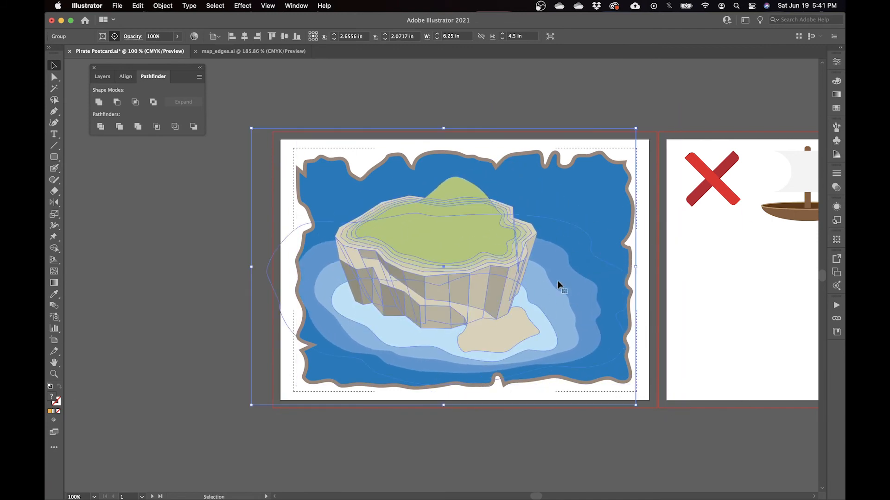
{"action": "left_click_drag", "start_coordinate": [466, 182], "coordinate": [472, 252]}
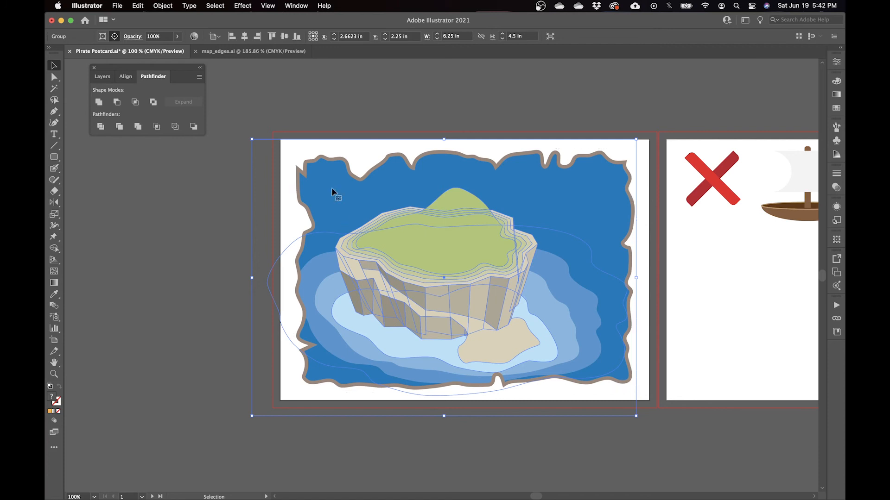
{"action": "left_click", "coordinate": [325, 101]}
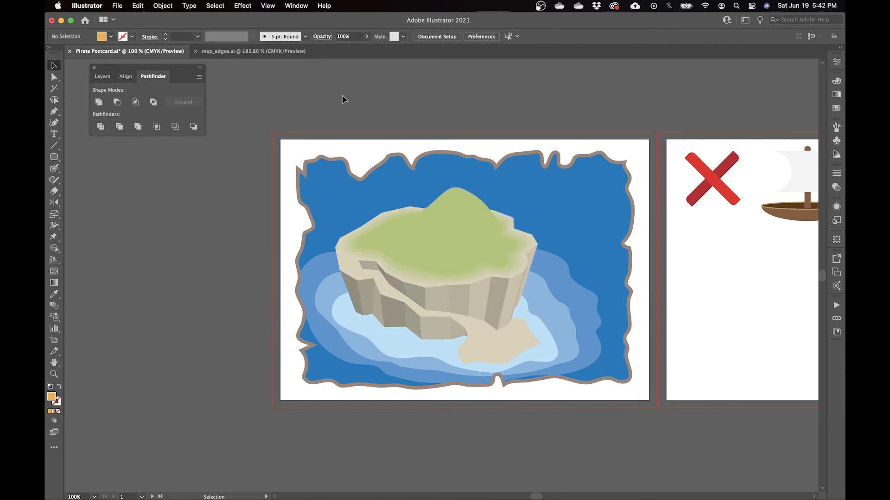
In Draw Behind mode, draw a tan rectangle without a stroke behind the map, covering the first artboard out to its bleed.
{"action": "left_click", "coordinate": [54, 421]}
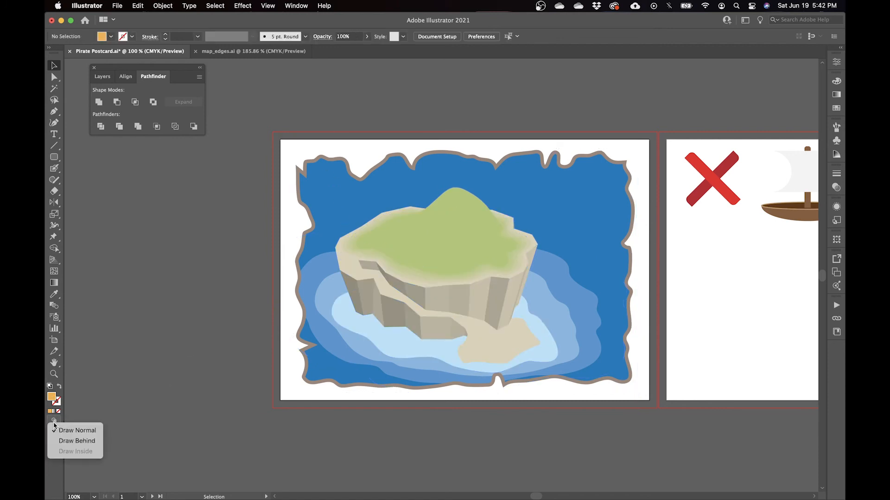
{"action": "left_click", "coordinate": [77, 445]}
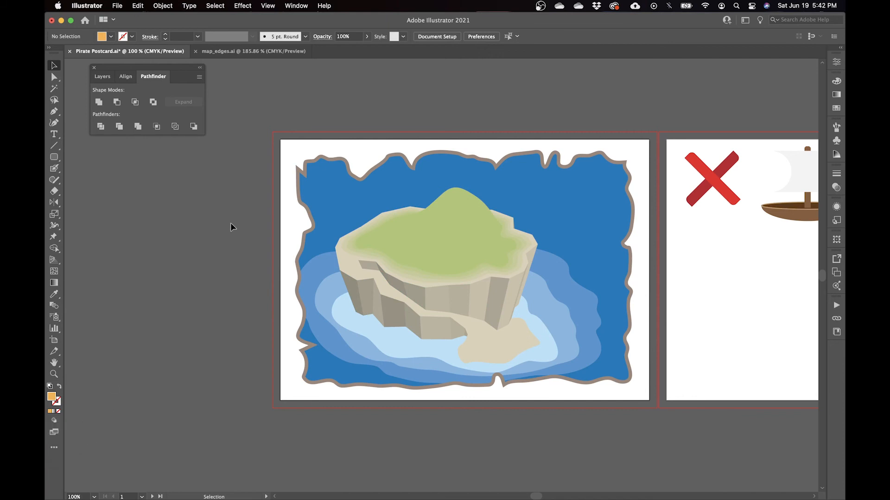
{"action": "key", "text": "m"}
{"action": "left_click", "coordinate": [111, 38]}
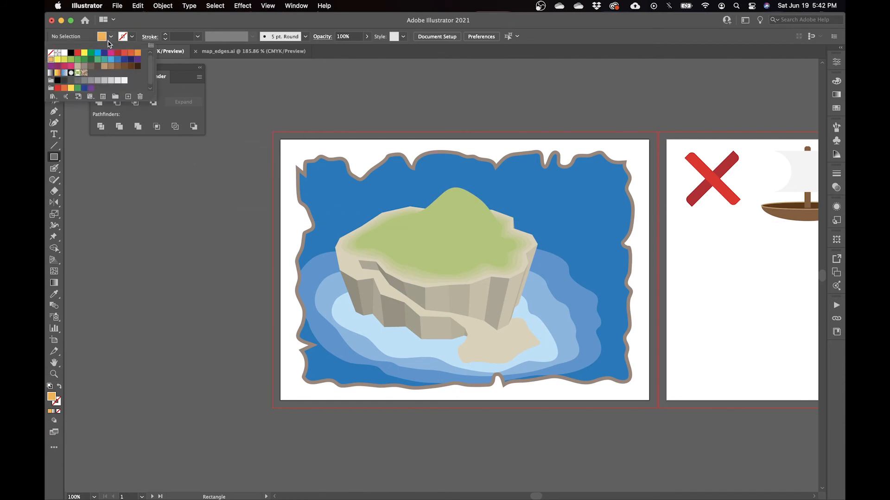
{"action": "left_click", "coordinate": [78, 67]}
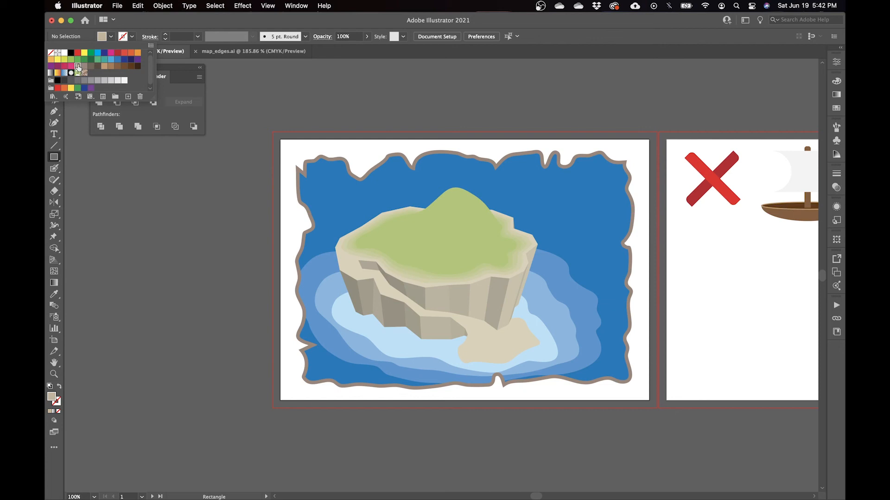
{"action": "left_click", "coordinate": [276, 140]}
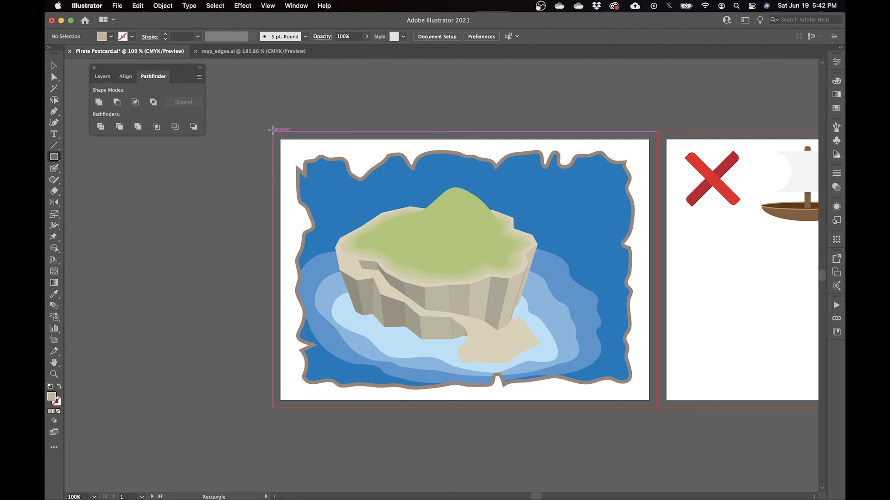
{"action": "left_click_drag", "start_coordinate": [273, 130], "coordinate": [535, 342]}
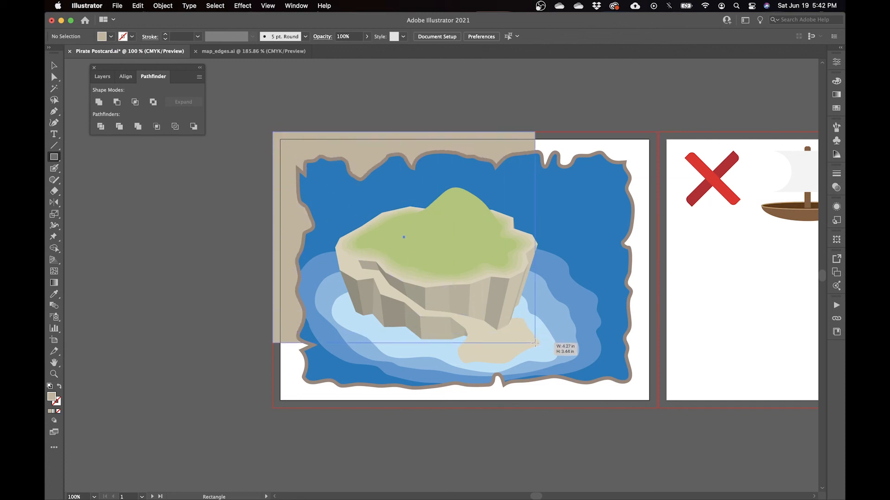
{"action": "left_click_drag", "start_coordinate": [535, 343], "coordinate": [657, 410]}
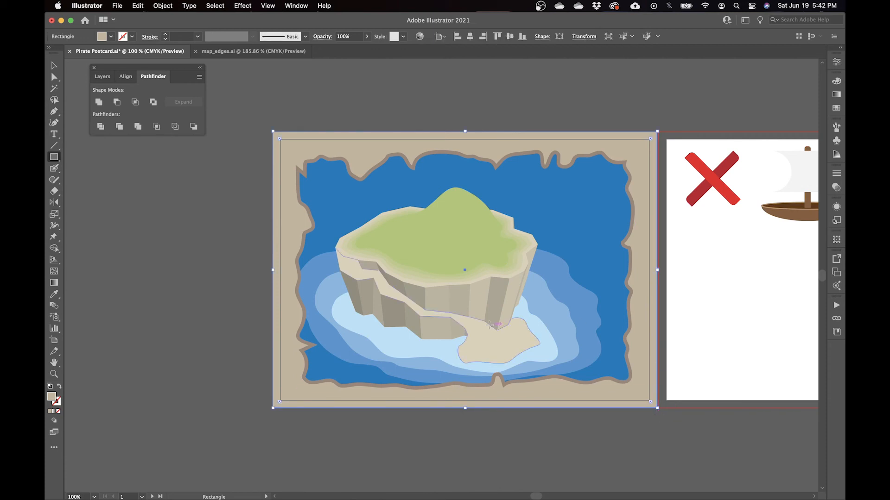
Deselect the tan background rectangle and return the drawing mode to Draw Normal.
{"action": "key", "text": "v"}
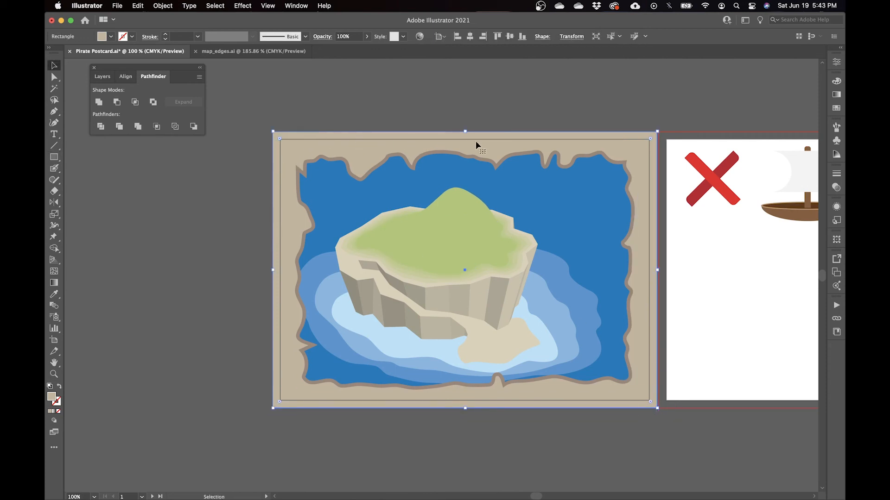
{"action": "key", "text": "super+shift+a"}
{"action": "key", "text": "super+0"}
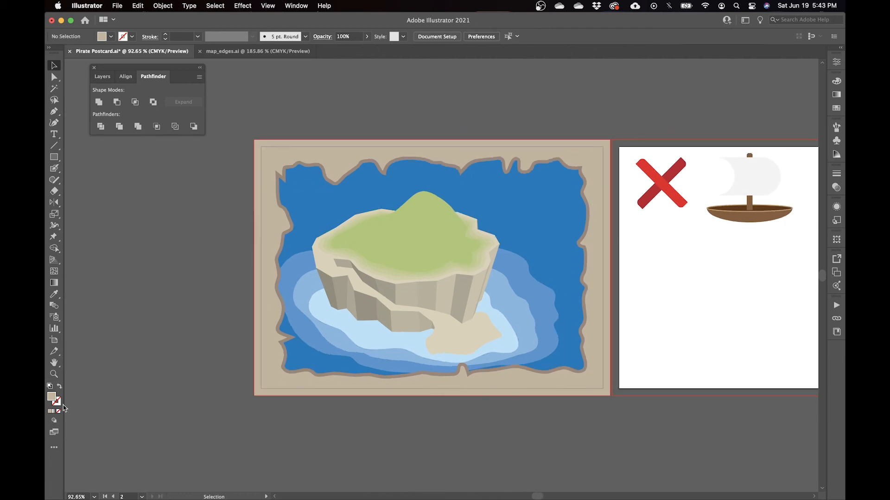
{"action": "left_click", "coordinate": [54, 420]}
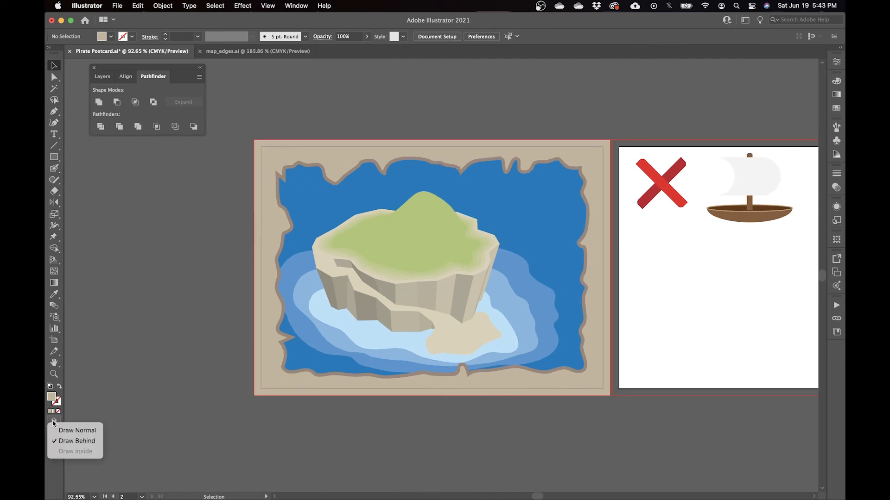
{"action": "left_click", "coordinate": [76, 431]}
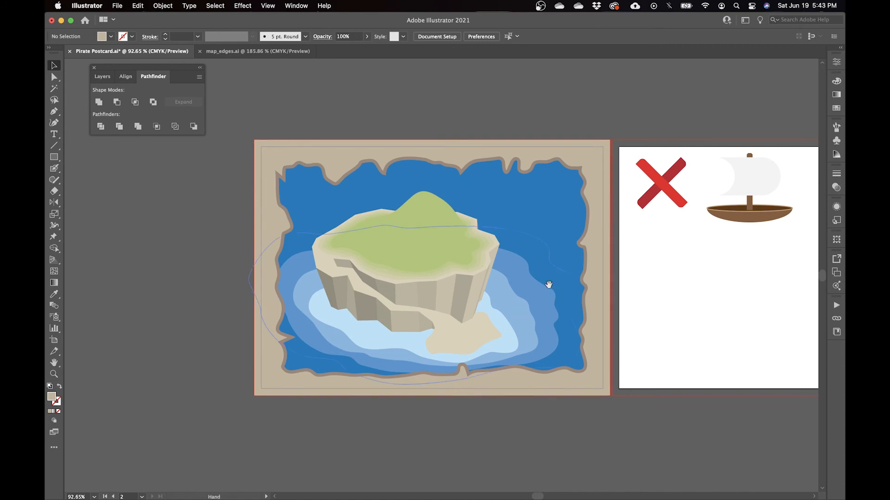
Move the sailboat from the second artboard onto the sea at the island's right edge and bring it to the front.
{"action": "scroll", "coordinate": [528, 259], "scroll_direction": "right", "scroll_amount": 5}
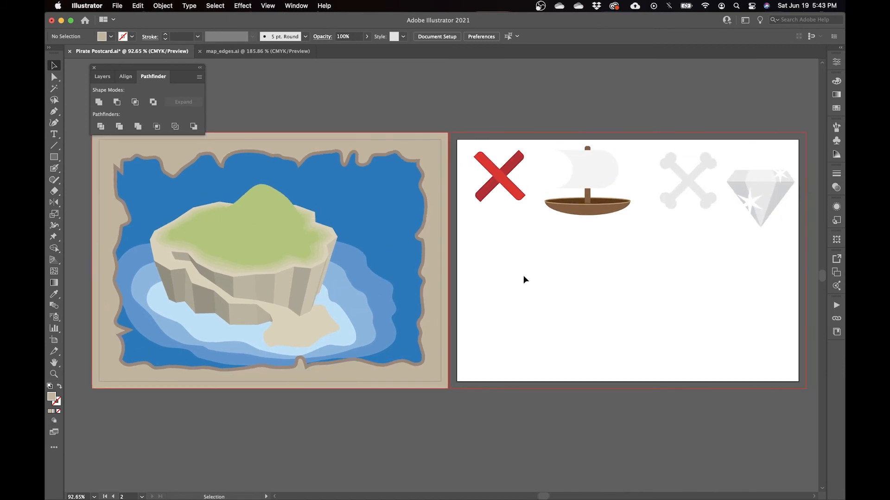
{"action": "scroll", "coordinate": [266, 266], "scroll_direction": "left", "scroll_amount": 5}
{"action": "left_click_drag", "start_coordinate": [655, 179], "coordinate": [423, 276]}
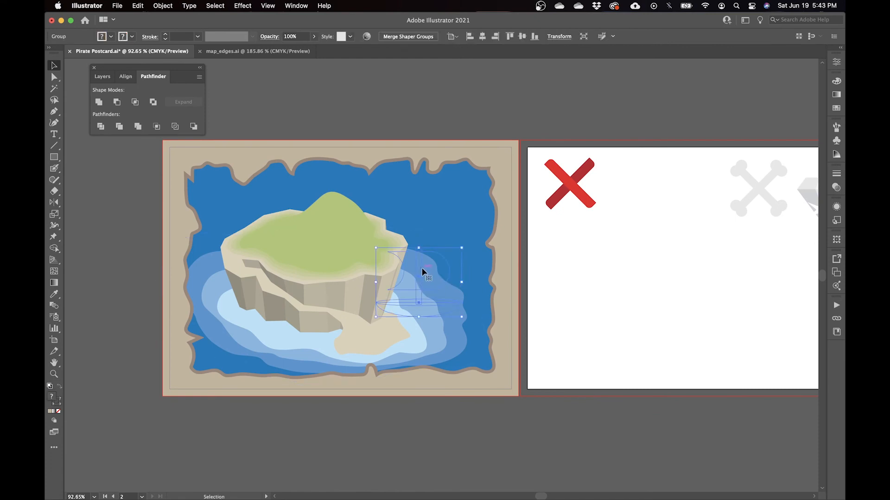
{"action": "right_click", "coordinate": [425, 276]}
{"action": "mouse_move", "coordinate": [504, 404]}
{"action": "left_click", "coordinate": [561, 401]}
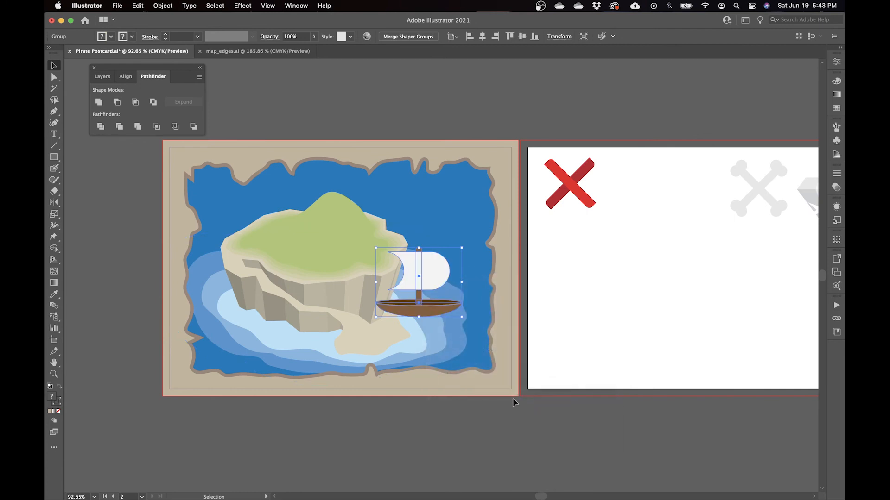
Scale the sailboat down slightly and move it right, clear of the island's cliffs.
{"action": "left_click_drag", "start_coordinate": [429, 283], "coordinate": [438, 284]}
{"action": "key", "text": "super+1"}
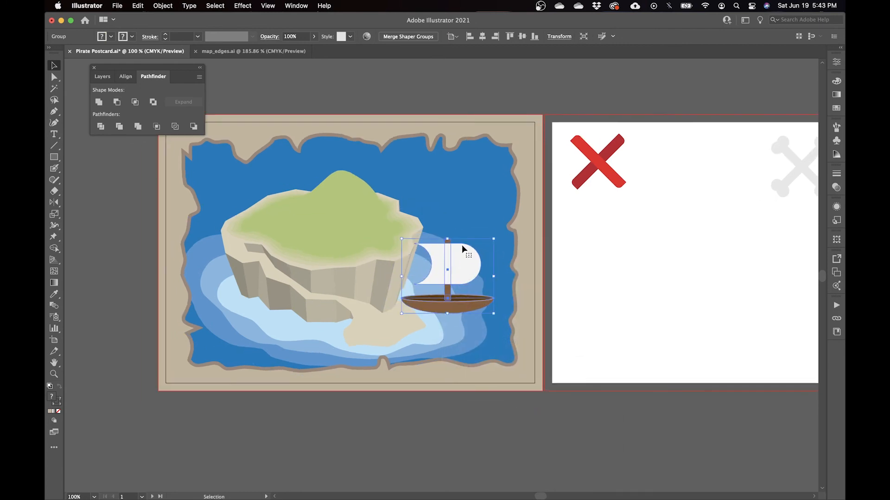
{"action": "left_click_drag", "start_coordinate": [493, 239], "coordinate": [486, 246]}
{"action": "left_click_drag", "start_coordinate": [445, 271], "coordinate": [462, 268]}
Move the red X from the second artboard onto the island's green hill and bring it to the front.
{"action": "scroll", "coordinate": [685, 177], "scroll_direction": "left", "scroll_amount": 5}
{"action": "scroll", "coordinate": [685, 177], "scroll_direction": "up", "scroll_amount": 1}
{"action": "left_click_drag", "start_coordinate": [686, 178], "coordinate": [425, 204]}
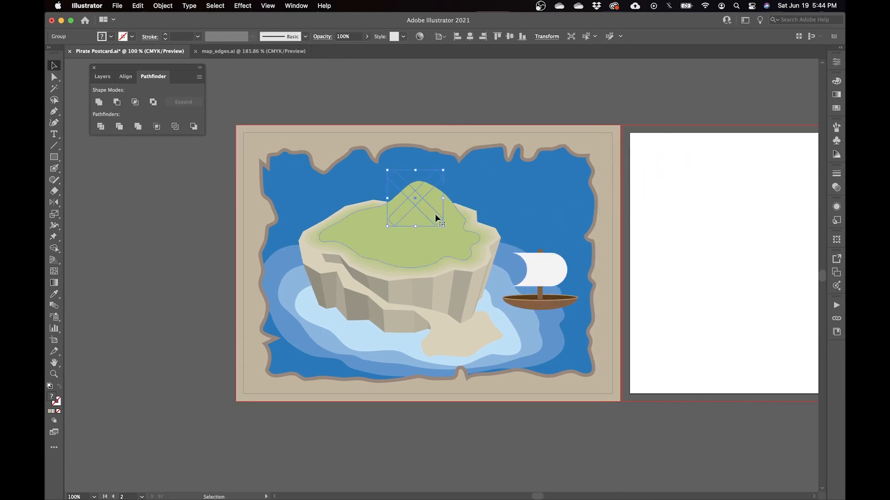
{"action": "right_click", "coordinate": [415, 200]}
{"action": "mouse_move", "coordinate": [478, 318]}
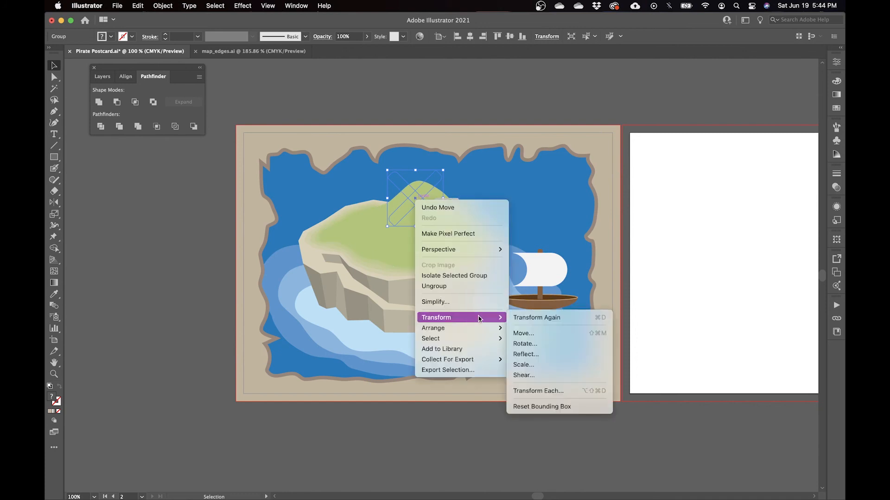
{"action": "mouse_move", "coordinate": [494, 332]}
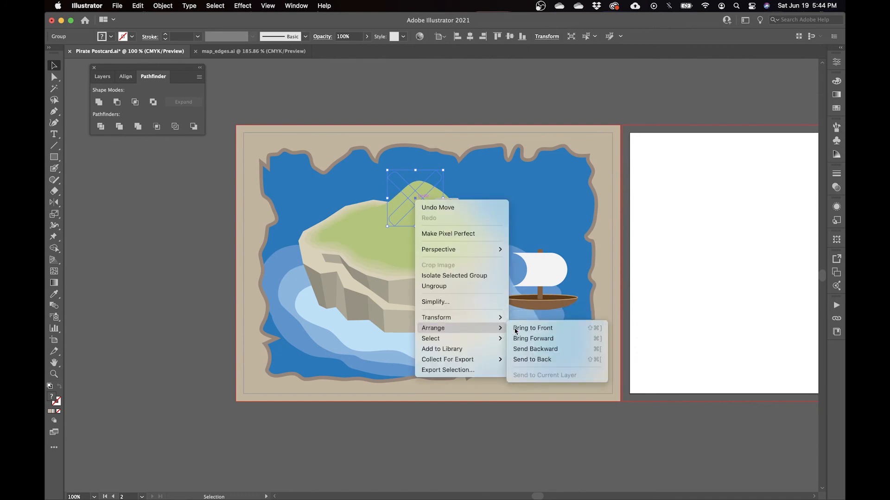
{"action": "left_click", "coordinate": [514, 328]}
Shrink the red X to a small marker and place it on the hill's peak.
{"action": "key", "text": "a"}
{"action": "key", "text": "super+equal"}
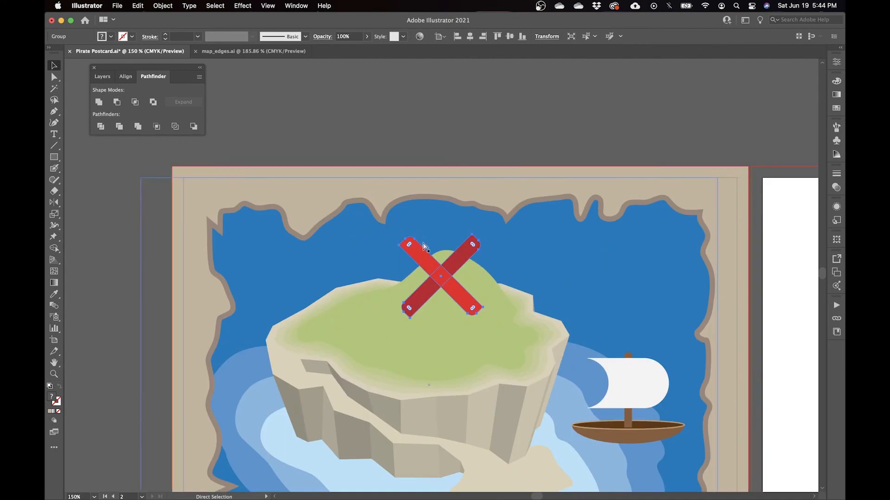
{"action": "left_click_drag", "start_coordinate": [484, 236], "coordinate": [456, 261]}
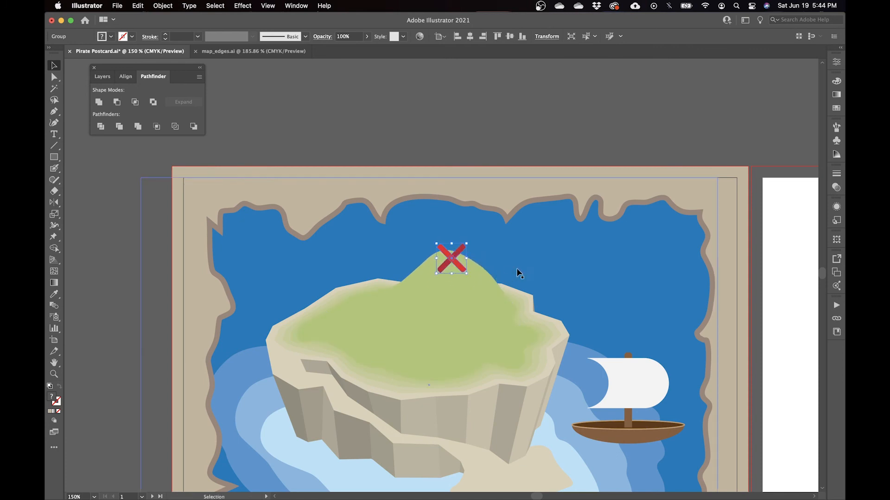
Group all the pieces of the crossbones on the second artboard.
{"action": "scroll", "coordinate": [594, 294], "scroll_direction": "right", "scroll_amount": 10}
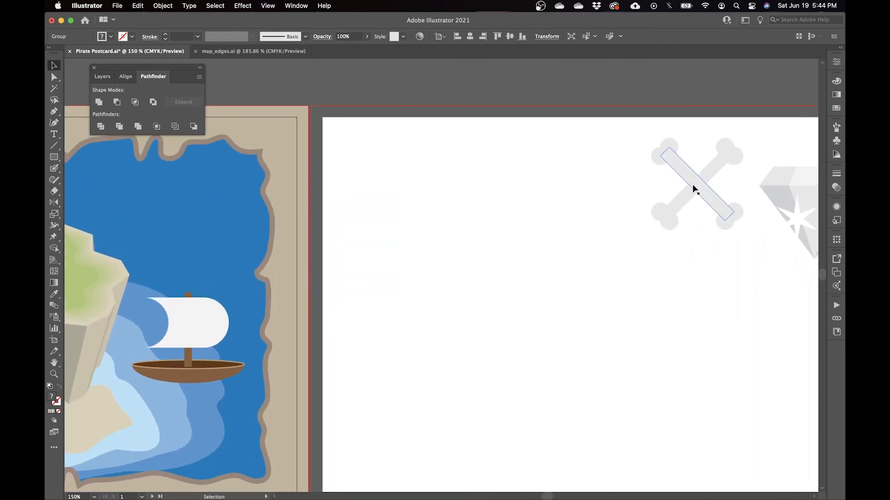
{"action": "left_click_drag", "start_coordinate": [695, 190], "coordinate": [505, 234]}
{"action": "key", "text": "super+z"}
{"action": "left_click", "coordinate": [621, 272]}
{"action": "left_click", "coordinate": [674, 157]}
{"action": "key", "text": "super+g"}
Move the crossbones group onto the island and bring it to the front.
{"action": "left_click_drag", "start_coordinate": [697, 184], "coordinate": [311, 231]}
{"action": "left_click_drag", "start_coordinate": [273, 266], "coordinate": [633, 230]}
{"action": "left_click_drag", "start_coordinate": [663, 193], "coordinate": [363, 211]}
{"action": "right_click", "coordinate": [361, 213]}
{"action": "key", "text": "Escape"}
{"action": "right_click", "coordinate": [363, 211]}
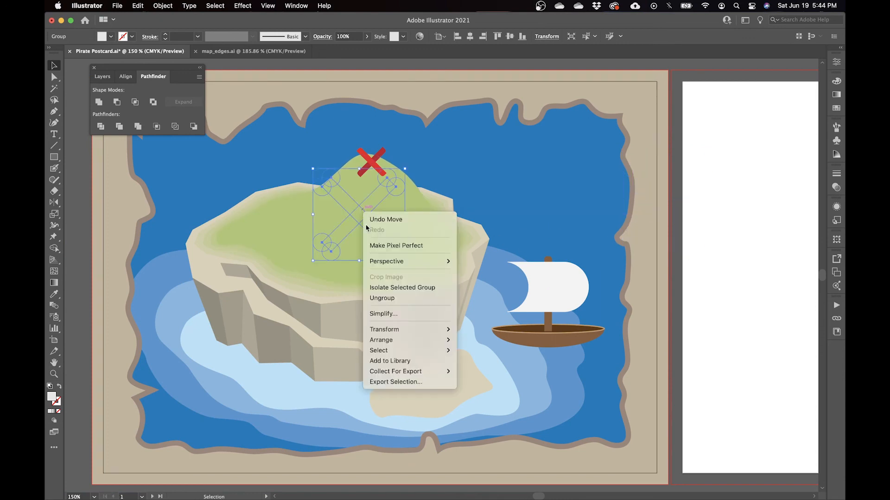
{"action": "mouse_move", "coordinate": [381, 340]}
{"action": "left_click", "coordinate": [469, 341]}
Shrink the crossbones and place three of them on the grass, one near the island's left edge and two near its lower right.
{"action": "left_click_drag", "start_coordinate": [362, 215], "coordinate": [383, 233]}
{"action": "key", "text": "super+equal"}
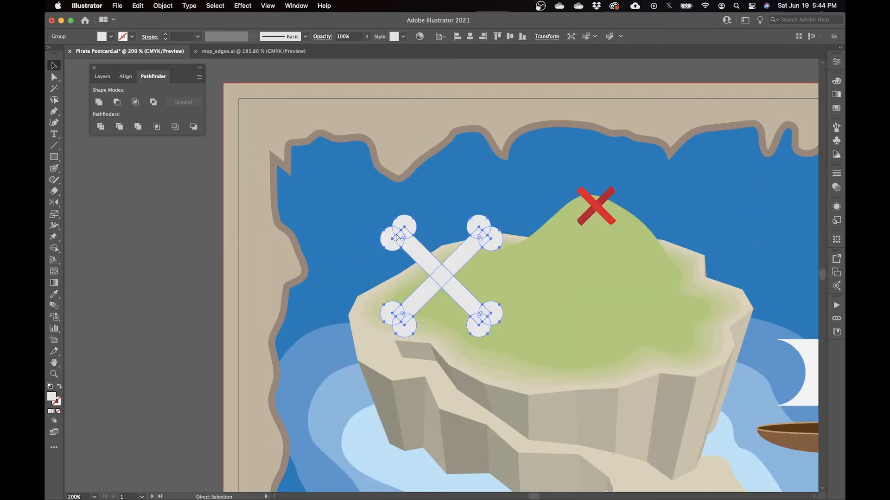
{"action": "left_click_drag", "start_coordinate": [503, 214], "coordinate": [455, 253]}
{"action": "left_click_drag", "start_coordinate": [419, 291], "coordinate": [629, 332]}
Move the diamond from the second artboard onto the map above the sailboat and bring it to the front.
{"action": "scroll", "coordinate": [626, 244], "scroll_direction": "right", "scroll_amount": 15}
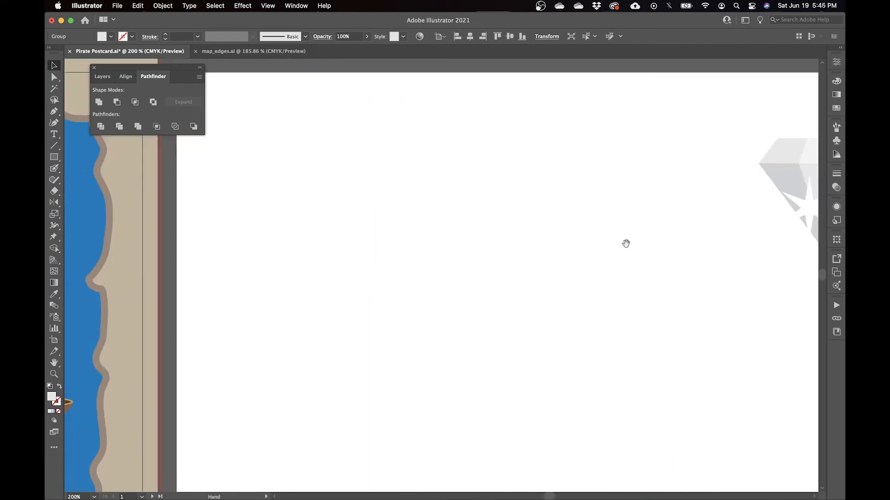
{"action": "scroll", "coordinate": [625, 243], "scroll_direction": "right", "scroll_amount": 10}
{"action": "left_click_drag", "start_coordinate": [586, 162], "coordinate": [252, 244]}
{"action": "left_click_drag", "start_coordinate": [257, 269], "coordinate": [687, 279]}
{"action": "left_click_drag", "start_coordinate": [686, 274], "coordinate": [625, 191]}
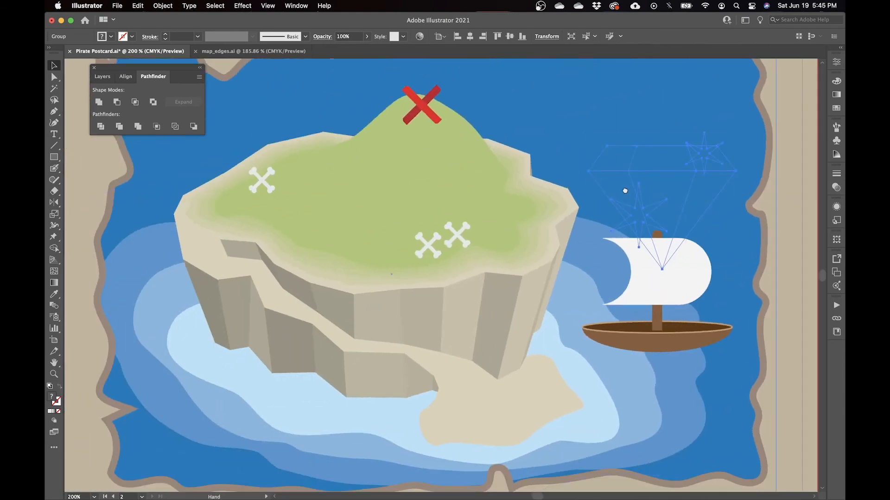
{"action": "right_click", "coordinate": [639, 184]}
{"action": "mouse_move", "coordinate": [714, 311]}
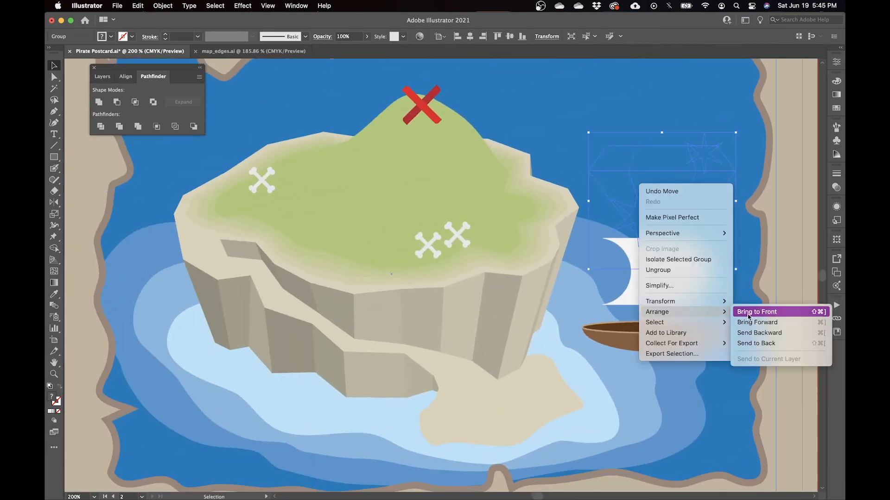
{"action": "left_click", "coordinate": [748, 313]}
Shrink the diamond and place it on the hill just left of the red X.
{"action": "scroll", "coordinate": [722, 269], "scroll_direction": "up", "scroll_amount": 5}
{"action": "left_click_drag", "start_coordinate": [720, 262], "coordinate": [427, 166]}
{"action": "left_click_drag", "start_coordinate": [487, 134], "coordinate": [454, 218]}
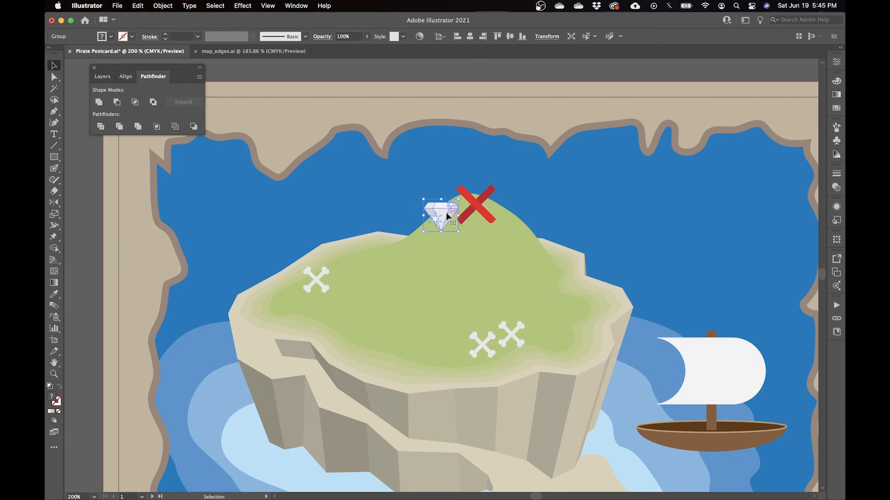
Slightly shrink the diamond left of the red X, add a smaller diamond on its other side, and reduce the X slightly.
{"action": "left_click_drag", "start_coordinate": [458, 199], "coordinate": [512, 205]}
{"action": "mouse_move", "coordinate": [453, 224]}
{"action": "left_mouse_down"}
{"action": "mouse_move", "coordinate": [470, 182]}
{"action": "mouse_move", "coordinate": [484, 219]}
{"action": "mouse_move", "coordinate": [475, 234]}
{"action": "mouse_move", "coordinate": [441, 222]}
{"action": "left_mouse_up"}
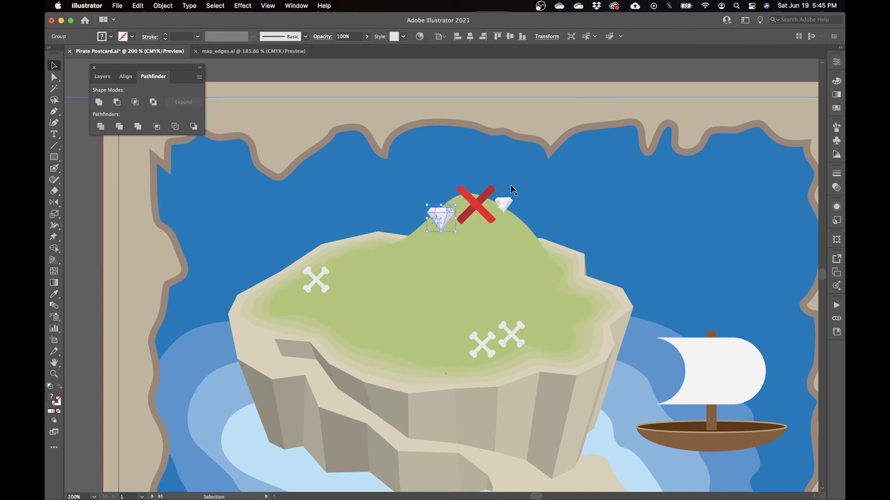
{"action": "left_click", "coordinate": [476, 204]}
{"action": "left_click_drag", "start_coordinate": [492, 187], "coordinate": [490, 191]}
{"action": "left_click_drag", "start_coordinate": [476, 204], "coordinate": [471, 213]}
Arrange the two diamonds close beside the red X, one on each side of the hilltop.
{"action": "left_click_drag", "start_coordinate": [445, 216], "coordinate": [445, 197]}
{"action": "left_click_drag", "start_coordinate": [499, 207], "coordinate": [500, 218]}
{"action": "left_click_drag", "start_coordinate": [500, 217], "coordinate": [501, 193]}
{"action": "left_click_drag", "start_coordinate": [442, 200], "coordinate": [443, 220]}
{"action": "left_click_drag", "start_coordinate": [498, 194], "coordinate": [496, 198]}
{"action": "left_click_drag", "start_coordinate": [472, 209], "coordinate": [439, 216]}
{"action": "left_click_drag", "start_coordinate": [496, 198], "coordinate": [497, 206]}
{"action": "left_click", "coordinate": [523, 74]}
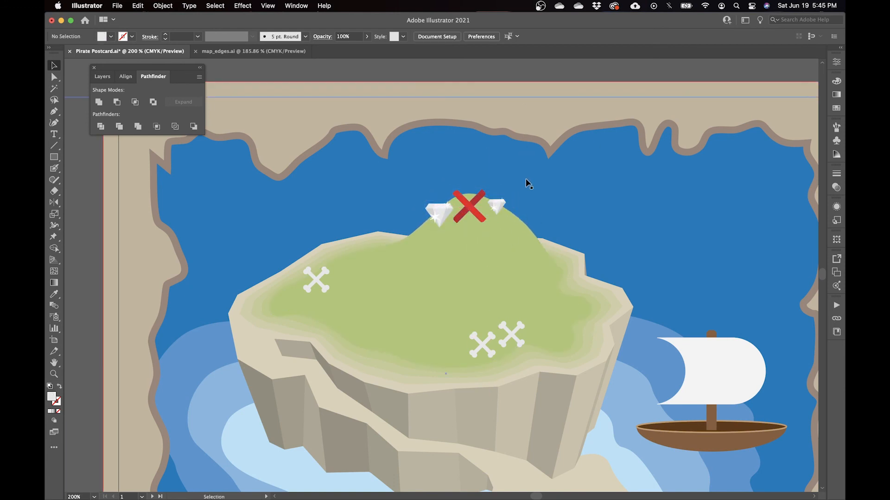
Isolate the mask of the clip group that holds the island and sea artwork.
{"action": "key", "text": "super+1"}
{"action": "left_click_drag", "start_coordinate": [619, 227], "coordinate": [636, 171]}
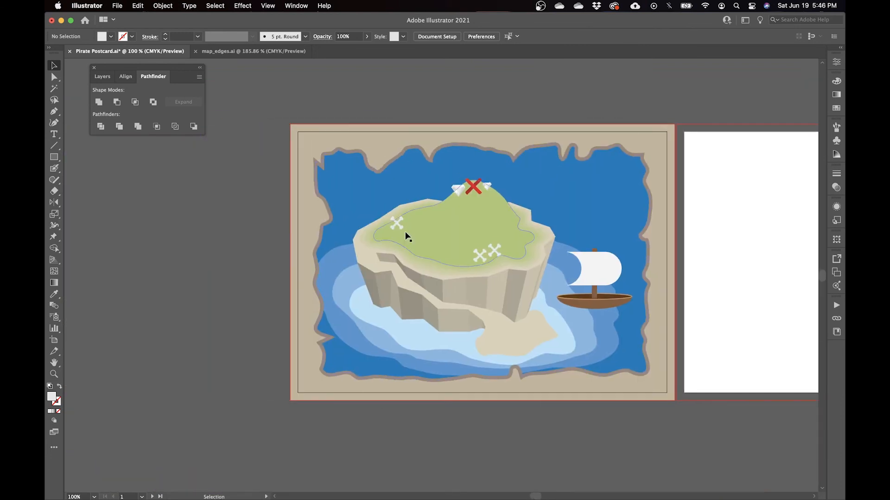
{"action": "key", "text": "super+equal"}
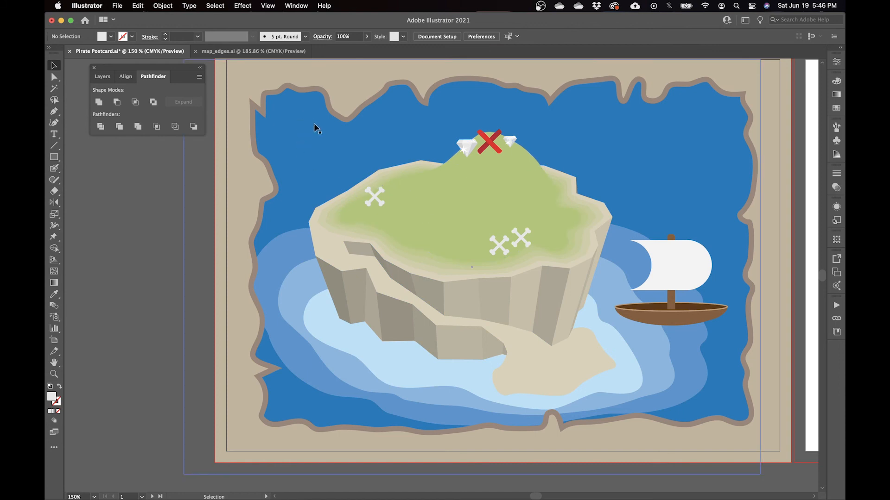
{"action": "left_click", "coordinate": [445, 199]}
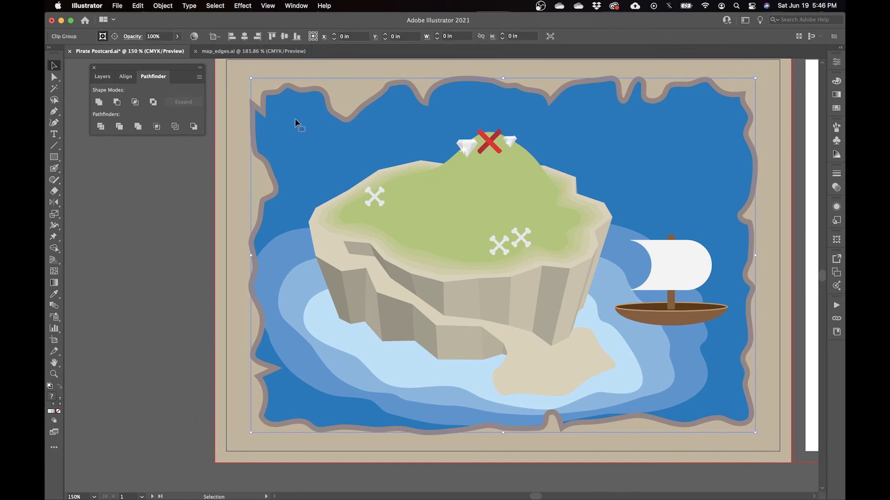
{"action": "left_click", "coordinate": [832, 64]}
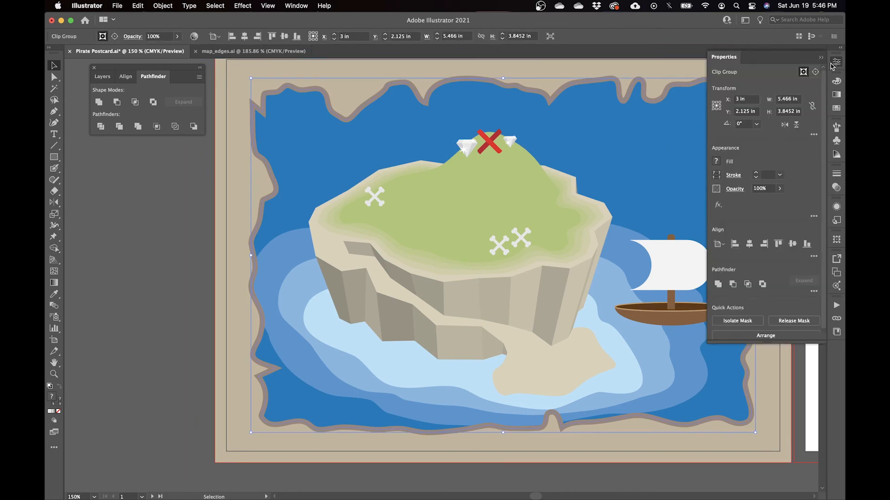
{"action": "left_click", "coordinate": [737, 321]}
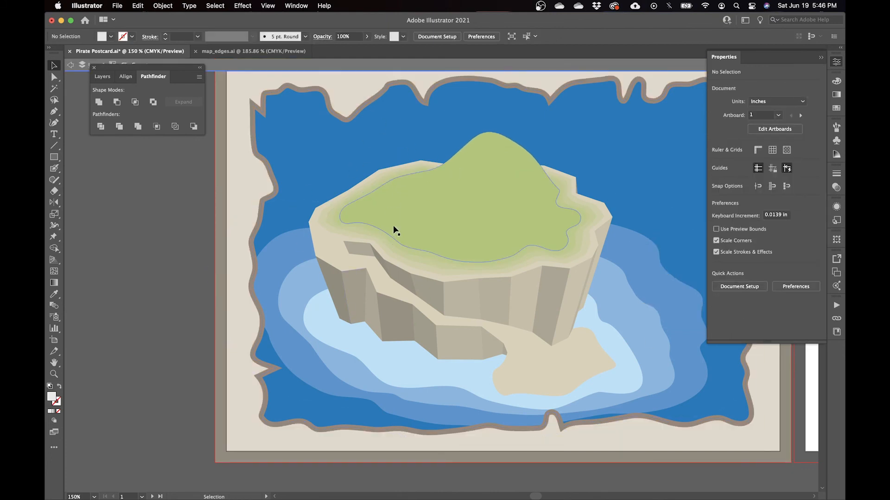
{"action": "left_click", "coordinate": [387, 254]}
{"action": "left_click", "coordinate": [399, 300]}
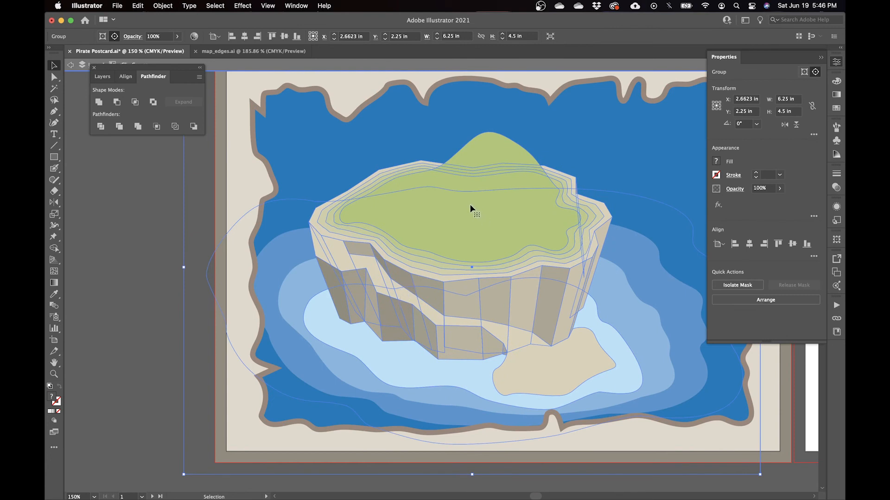
Draw two adjoining rock facets in the water right of the hill, a top about 0.21 × 0.25 in and a side about 0.19 × 0.47 in.
{"action": "key", "text": "p"}
{"action": "scroll", "coordinate": [482, 199], "scroll_direction": "right", "scroll_amount": 6}
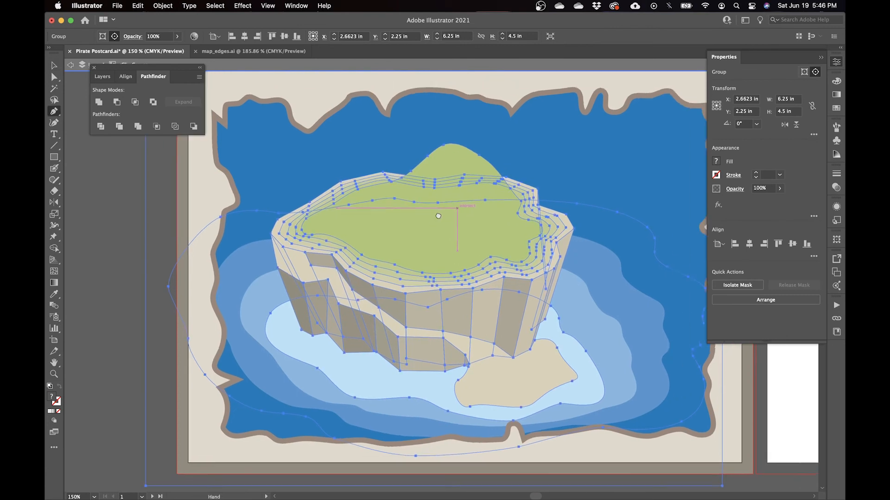
{"action": "left_click_drag", "start_coordinate": [479, 152], "coordinate": [489, 179]}
{"action": "left_click", "coordinate": [485, 175]}
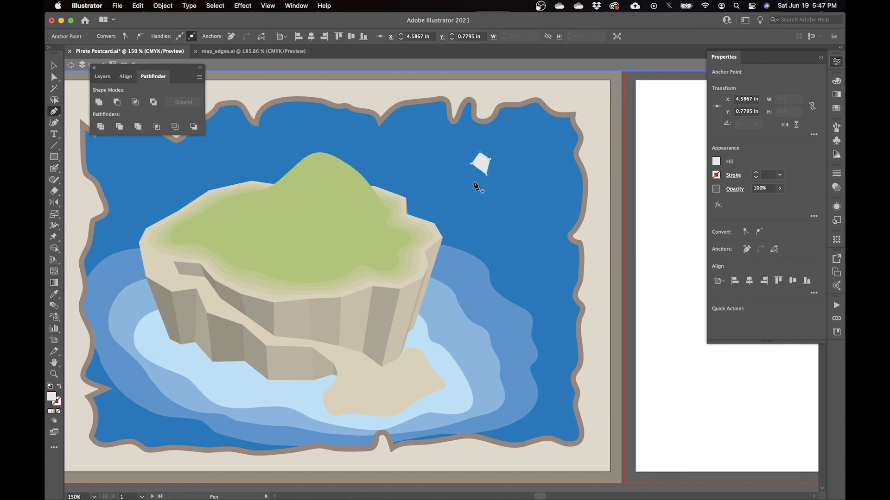
{"action": "left_click", "coordinate": [483, 207]}
{"action": "left_click", "coordinate": [469, 197]}
Fill the rock's lower side facet with medium grey and its top facet with a lighter grey.
{"action": "key", "text": "v"}
{"action": "left_click", "coordinate": [716, 161]}
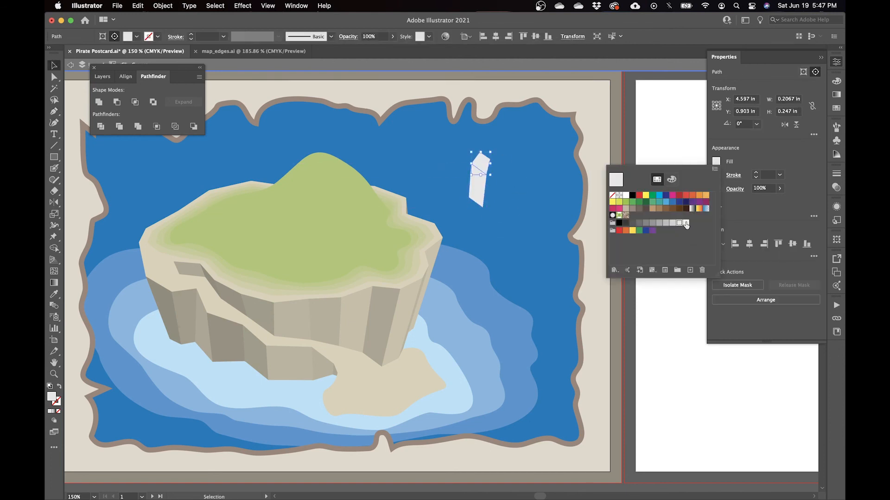
{"action": "left_click", "coordinate": [480, 185]}
{"action": "double_click", "coordinate": [479, 185]}
{"action": "left_click", "coordinate": [71, 66]}
{"action": "left_click", "coordinate": [716, 161]}
{"action": "left_click", "coordinate": [653, 223]}
{"action": "left_click", "coordinate": [659, 224]}
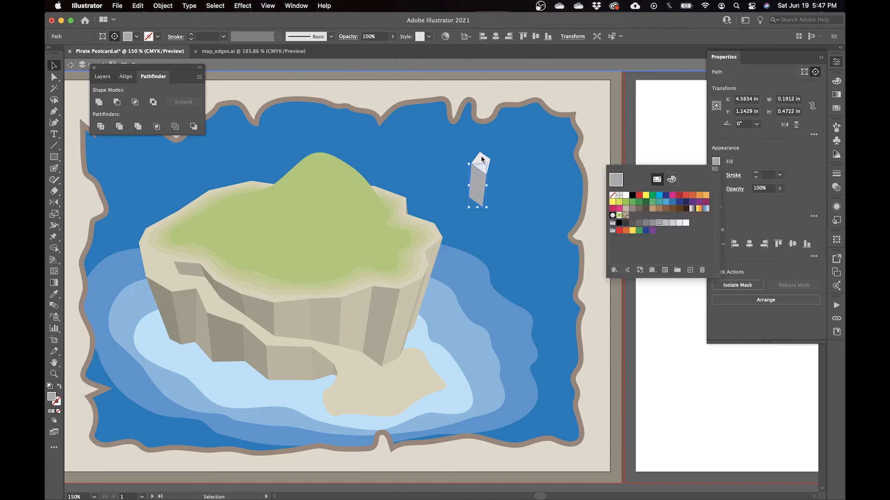
{"action": "left_click", "coordinate": [480, 160]}
{"action": "left_click", "coordinate": [716, 162]}
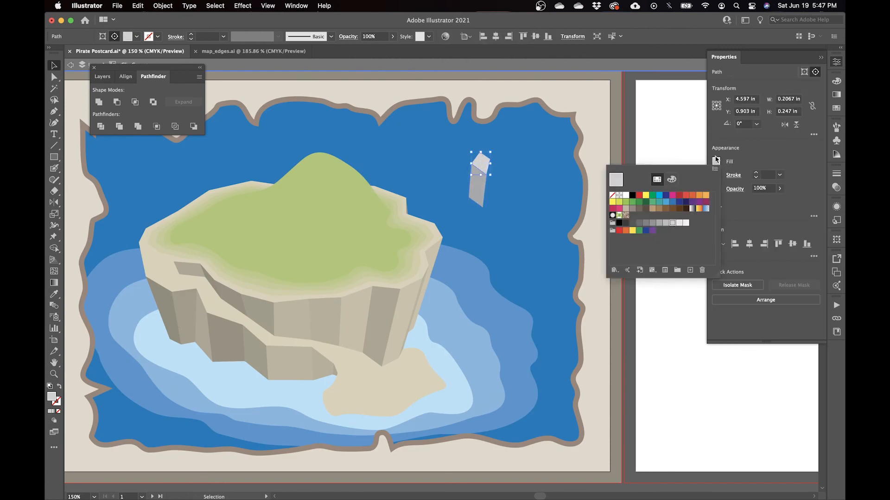
{"action": "key", "text": "Escape"}
Draw the tall rock's right side facet with the Pen tool and fill it with a grey between the other two shades.
{"action": "key", "text": "p"}
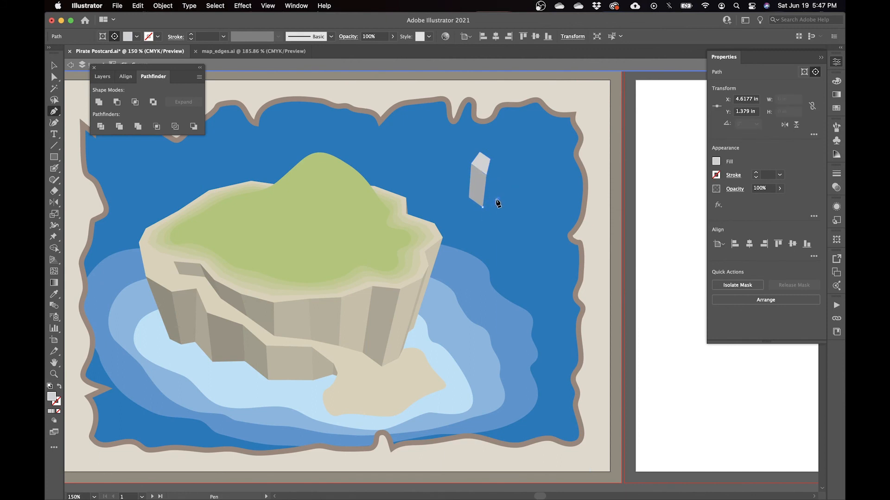
{"action": "left_click", "coordinate": [497, 199]}
{"action": "left_click", "coordinate": [497, 187]}
{"action": "left_click", "coordinate": [489, 159]}
{"action": "left_click", "coordinate": [486, 175]}
{"action": "left_click", "coordinate": [482, 208]}
{"action": "key", "text": "v"}
{"action": "left_click", "coordinate": [716, 162]}
{"action": "left_click", "coordinate": [659, 223]}
{"action": "left_click", "coordinate": [611, 174]}
Draw a smaller rock's top facet, about 0.29 × 0.18 in, overlapping the tall rock's left side and give it the tall rock's top colour.
{"action": "key", "text": "p"}
{"action": "key", "text": "super+equal"}
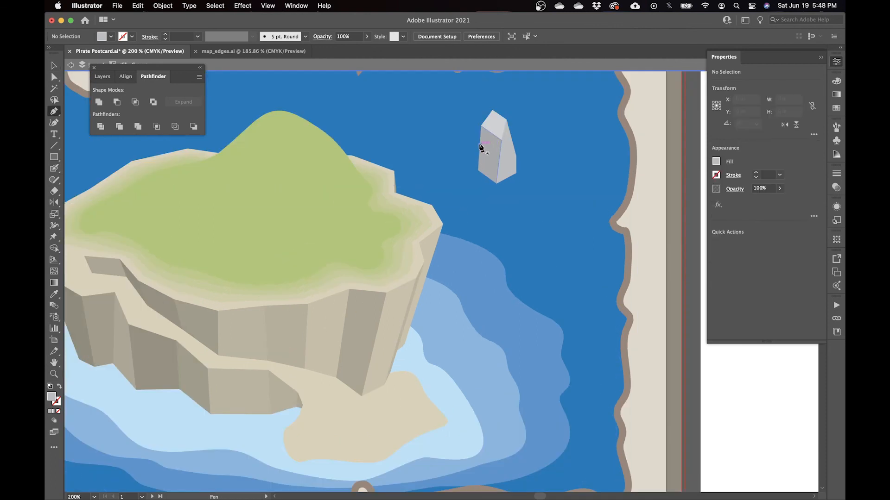
{"action": "left_click", "coordinate": [479, 144]}
{"action": "left_click", "coordinate": [483, 158]}
{"action": "left_click", "coordinate": [499, 155]}
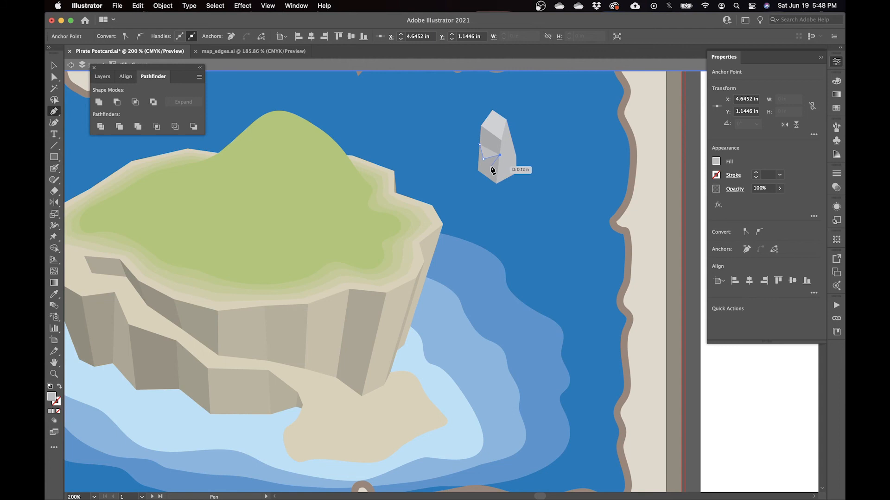
{"action": "left_click", "coordinate": [467, 165]}
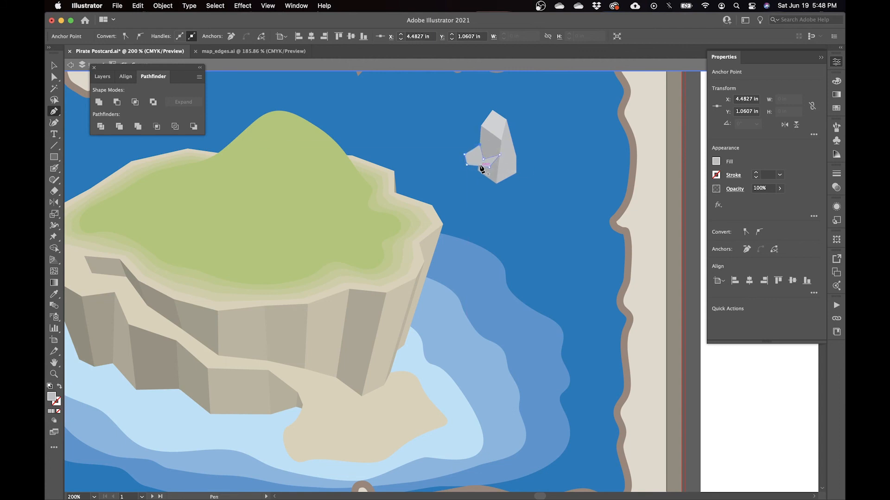
{"action": "key", "text": "v"}
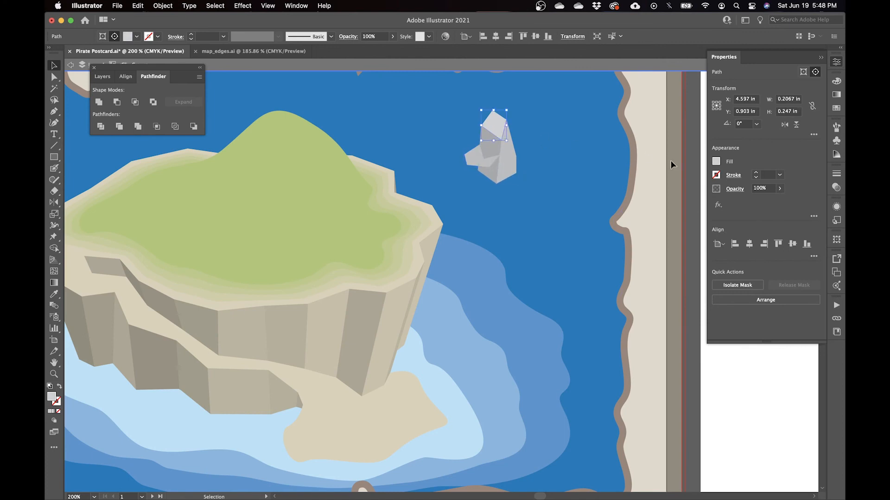
{"action": "key", "text": "i"}
{"action": "left_click", "coordinate": [497, 126]}
{"action": "key", "text": "v"}
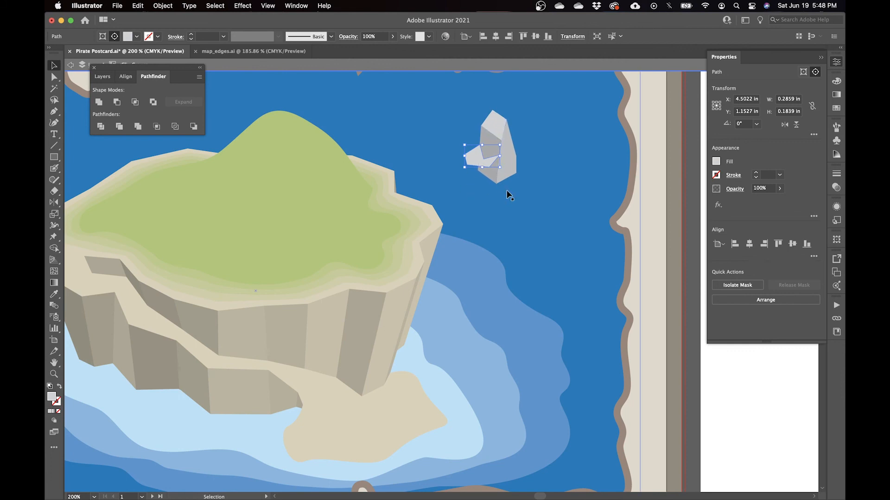
Draw the small rock's narrow left facet, about 0.07 × 0.28 in, and fill it with the grey sampled from the tall rock's left side.
{"action": "key", "text": "p"}
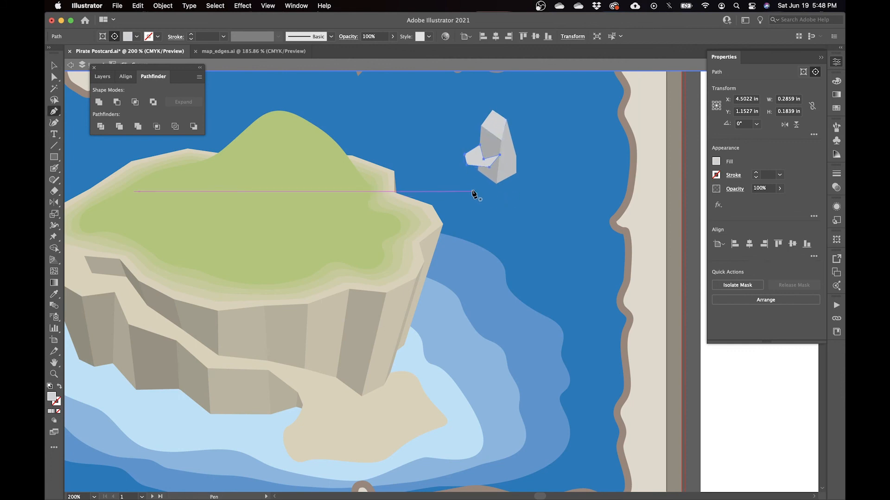
{"action": "left_click", "coordinate": [465, 164]}
{"action": "left_click", "coordinate": [458, 180]}
{"action": "left_click_drag", "start_coordinate": [462, 184], "coordinate": [462, 188]}
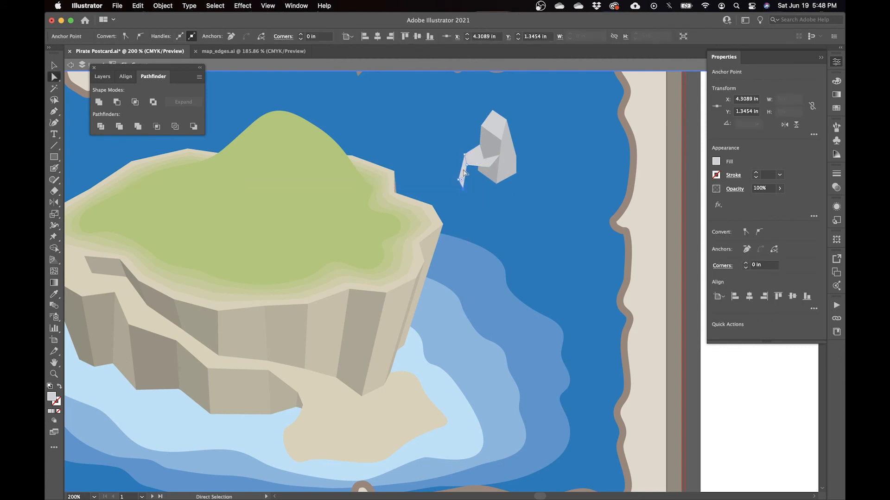
{"action": "key", "text": "i"}
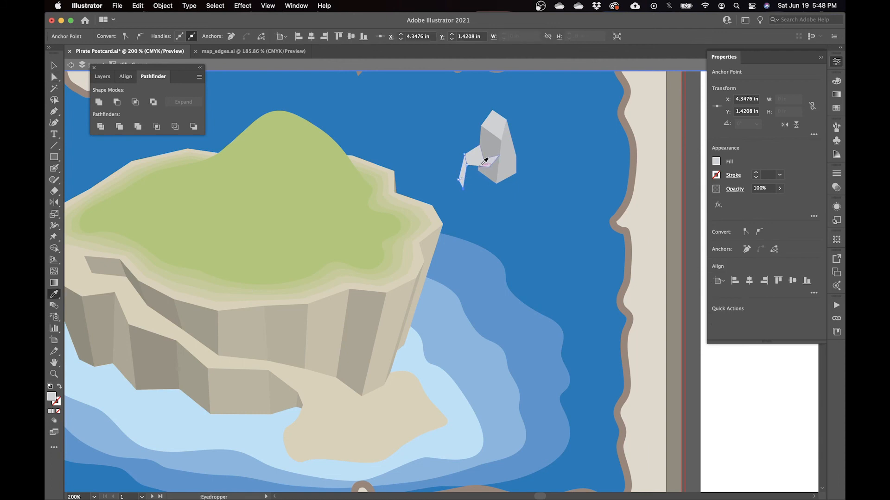
{"action": "left_click", "coordinate": [489, 144]}
Draw the small rock's right side facet below its top's right corner and fill it with the grey of the tall rock's right side.
{"action": "key", "text": "p"}
{"action": "left_click", "coordinate": [498, 156]}
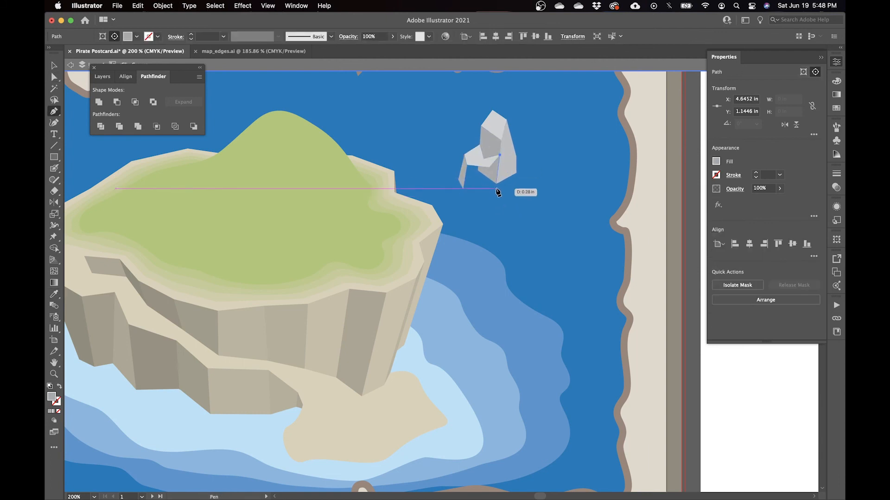
{"action": "left_click", "coordinate": [499, 183]}
{"action": "left_click", "coordinate": [491, 190]}
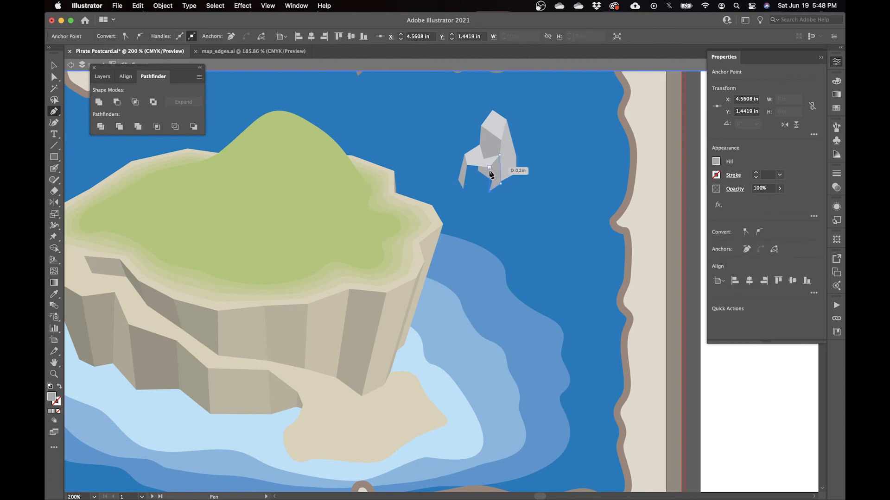
{"action": "left_click", "coordinate": [499, 155]}
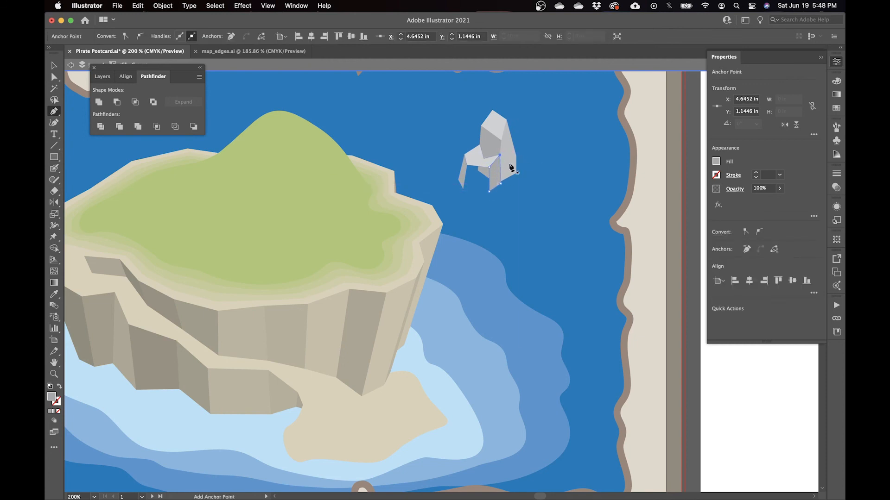
{"action": "key", "text": "i"}
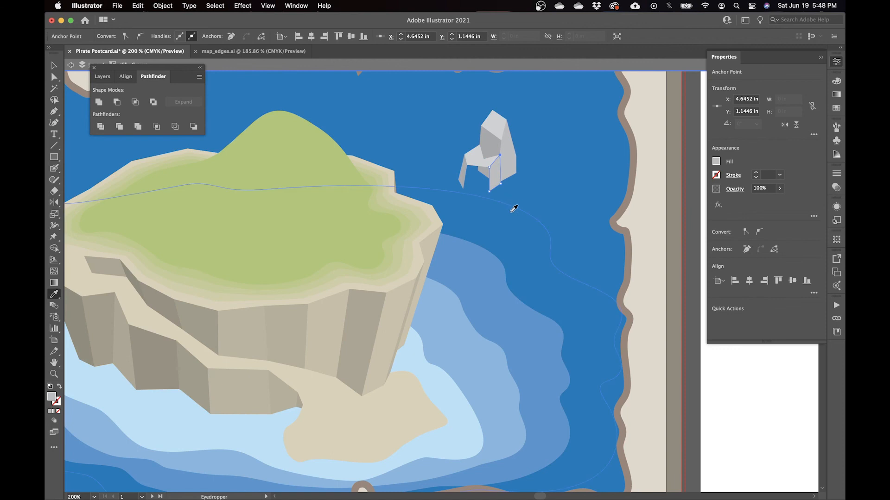
Draw the small rock's front facet between its left and right sides and fill it with medium grey.
{"action": "key", "text": "p"}
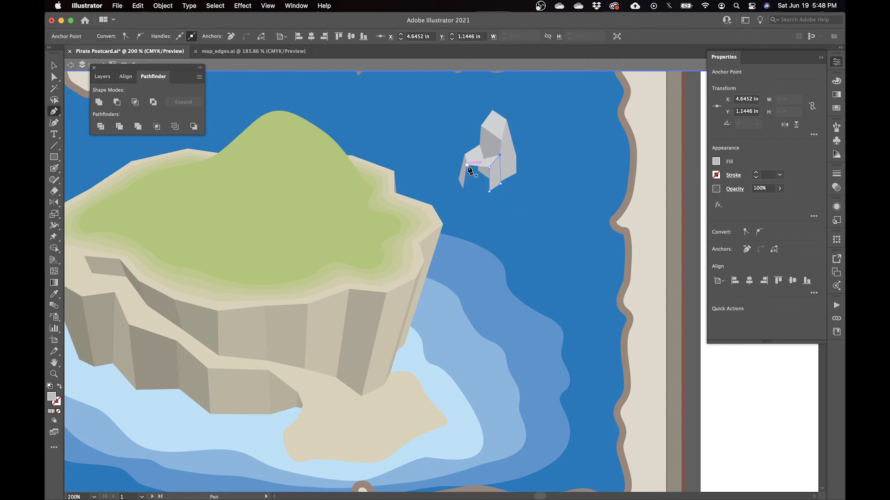
{"action": "left_click", "coordinate": [463, 189]}
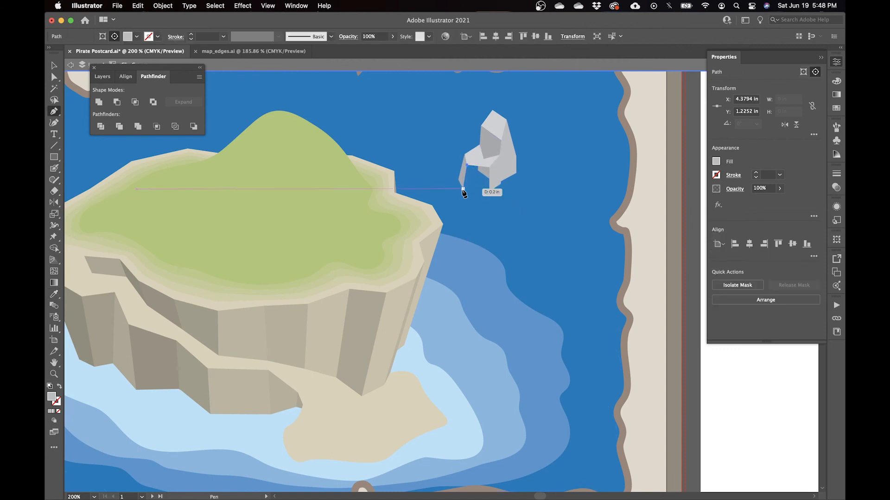
{"action": "left_click", "coordinate": [489, 190]}
{"action": "left_click", "coordinate": [489, 167]}
{"action": "left_click", "coordinate": [464, 165]}
{"action": "key", "text": "v"}
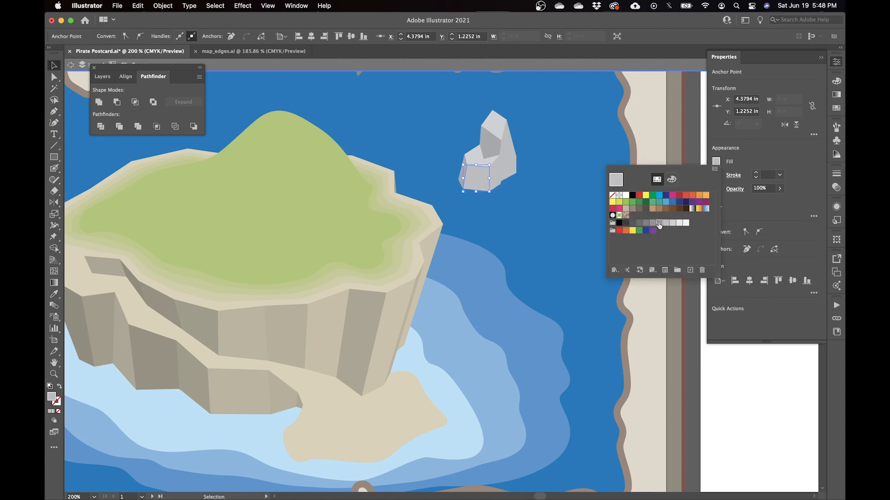
{"action": "left_click", "coordinate": [659, 224]}
{"action": "left_click", "coordinate": [693, 121]}
{"action": "left_click", "coordinate": [694, 122]}
Fill the small rock's narrow left facet and the tall rock's left facet with a darker grey.
{"action": "left_click", "coordinate": [462, 177]}
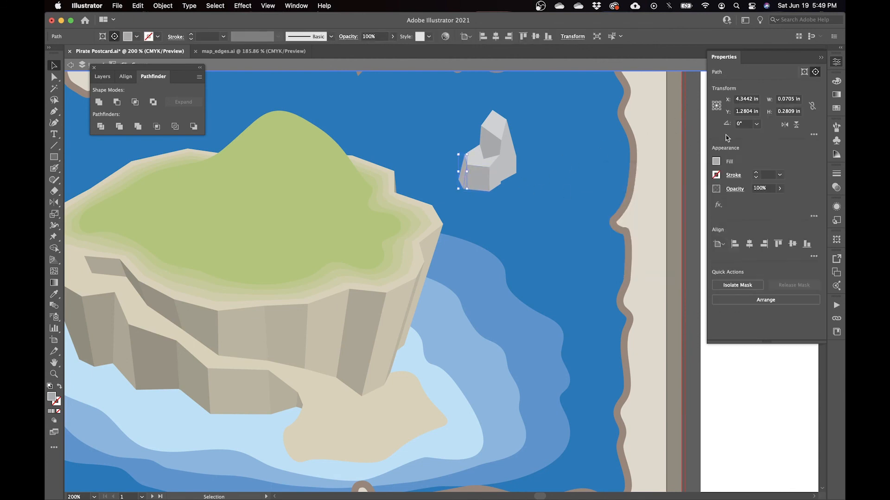
{"action": "left_click", "coordinate": [715, 162]}
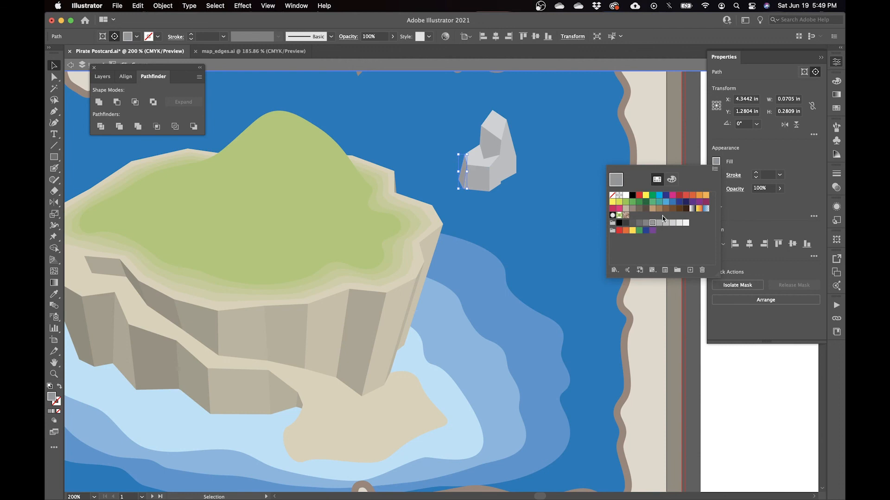
{"action": "left_click", "coordinate": [488, 145]}
{"action": "left_click", "coordinate": [489, 146]}
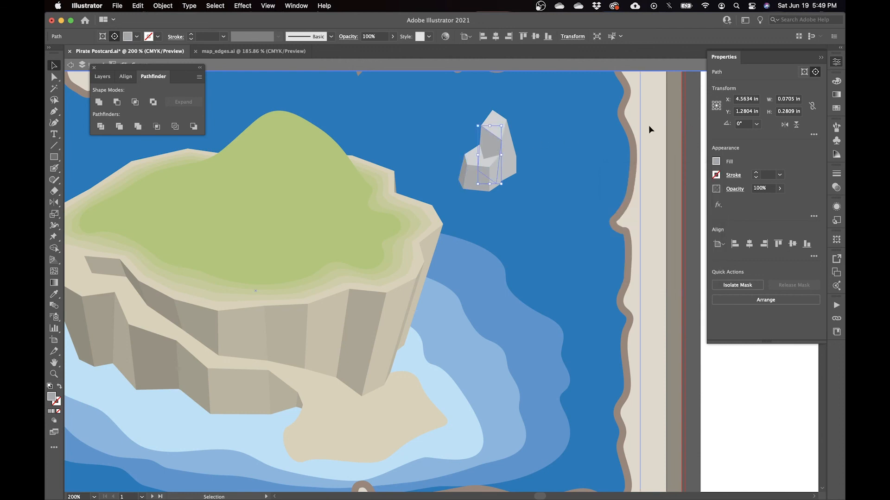
{"action": "left_click", "coordinate": [716, 162]}
{"action": "left_click", "coordinate": [653, 224]}
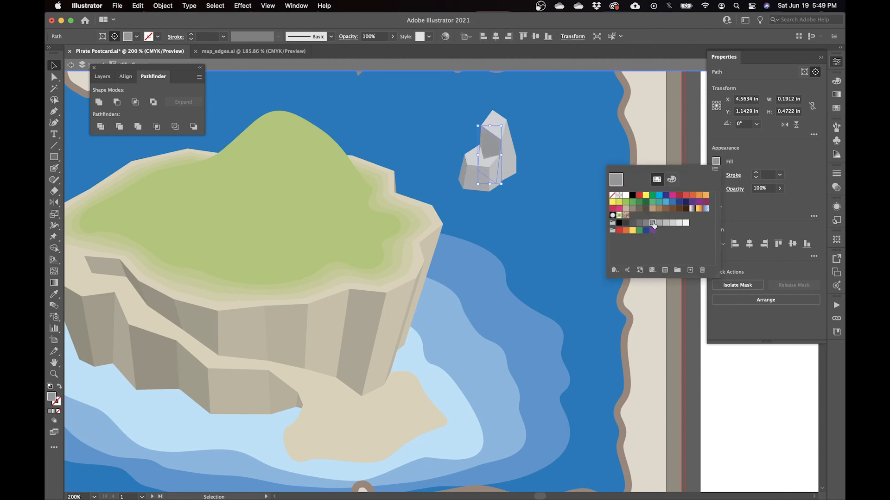
{"action": "left_click", "coordinate": [695, 130]}
Leave the isolated island artwork and isolate its clip group again.
{"action": "key", "text": "Escape"}
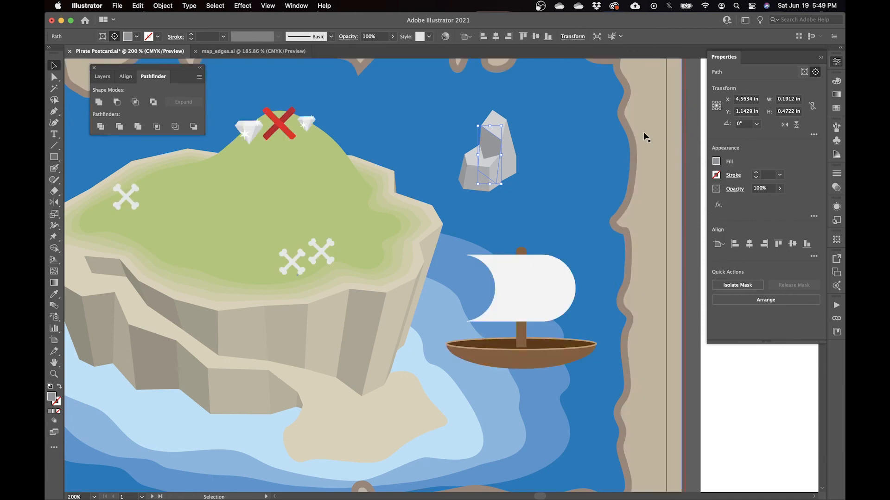
{"action": "left_click", "coordinate": [446, 124]}
{"action": "double_click", "coordinate": [446, 124]}
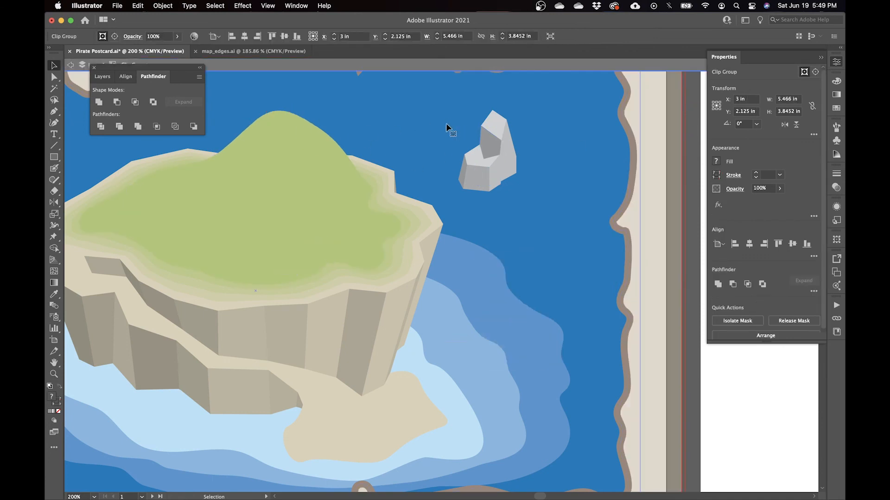
Draw a light grey top facet for another low rock against the right side of the tall rock.
{"action": "left_click", "coordinate": [446, 124]}
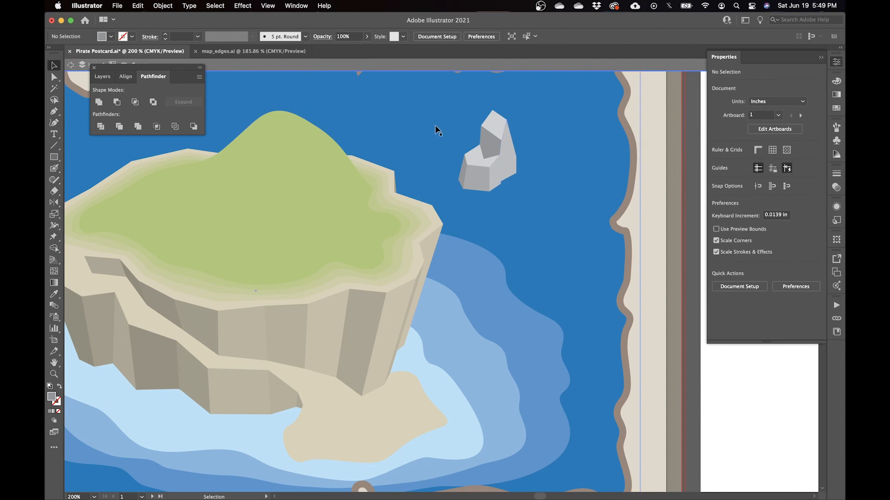
{"action": "left_click_drag", "start_coordinate": [176, 75], "coordinate": [167, 119]}
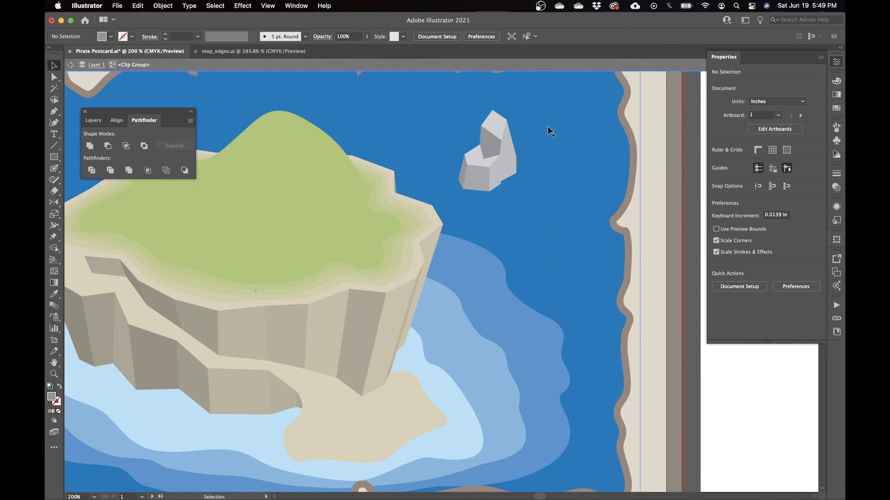
{"action": "key", "text": "p"}
{"action": "left_click", "coordinate": [494, 167]}
{"action": "left_click", "coordinate": [522, 161]}
{"action": "left_click", "coordinate": [515, 146]}
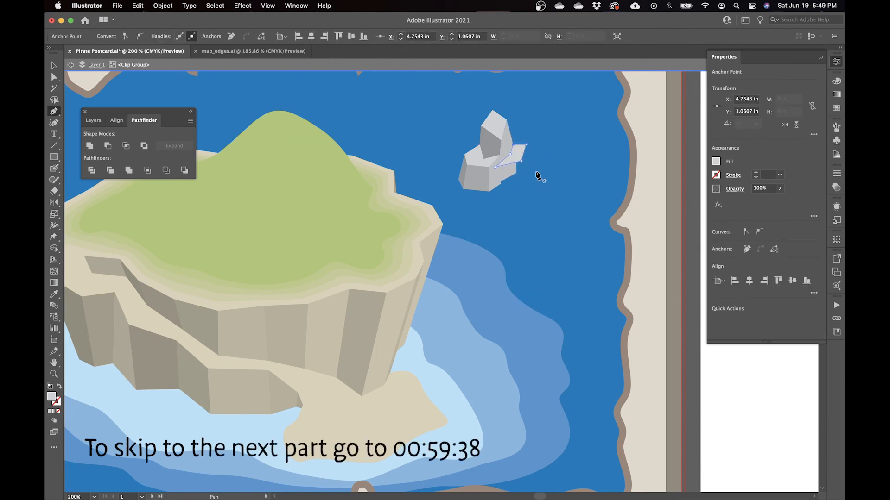
Draw the new low rock's front facet below its top and fill it with the medium grey of the first low rock's front.
{"action": "left_click", "coordinate": [463, 176], "text": "super"}
{"action": "key", "text": "super+equal"}
{"action": "left_click", "coordinate": [496, 278]}
{"action": "left_click", "coordinate": [545, 269]}
{"action": "left_click", "coordinate": [548, 225]}
{"action": "left_click", "coordinate": [496, 277]}
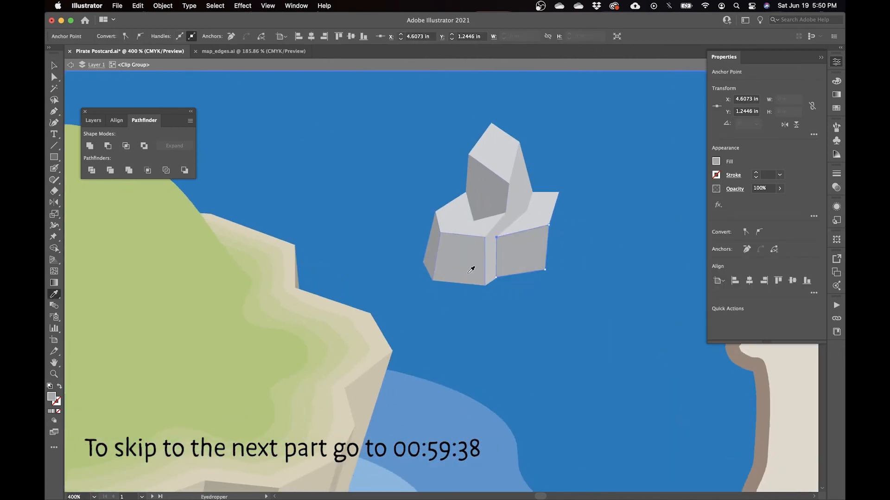
Draw the new low rock's narrow right facet and fill it with the lighter grey of the tall rock's right side.
{"action": "left_click", "coordinate": [558, 192]}
{"action": "left_click", "coordinate": [564, 231]}
{"action": "left_click", "coordinate": [544, 270]}
{"action": "left_click", "coordinate": [549, 225]}
{"action": "left_click", "coordinate": [559, 192]}
{"action": "key", "text": "i"}
{"action": "left_click", "coordinate": [526, 196]}
Select all facets of the tall rock and its low rocks and group them.
{"action": "key", "text": "v"}
{"action": "left_click", "coordinate": [537, 212], "text": "shift"}
{"action": "left_click", "coordinate": [463, 260], "text": "shift"}
{"action": "left_click", "coordinate": [434, 254], "text": "shift"}
{"action": "key", "text": "super+g"}
{"action": "key", "text": "super+z"}
{"action": "left_click", "coordinate": [494, 258], "text": "shift"}
{"action": "key", "text": "super+g"}
Move the rock group onto the left end of the island's top.
{"action": "key", "text": "super+minus"}
{"action": "left_click_drag", "start_coordinate": [433, 301], "coordinate": [101, 435]}
{"action": "left_click_drag", "start_coordinate": [504, 250], "coordinate": [475, 284]}
{"action": "left_click_drag", "start_coordinate": [446, 337], "coordinate": [174, 279]}
Draw a new rock's light grey top facet in the middle of the grass, plus a darker facet on its right side.
{"action": "key", "text": "p"}
{"action": "left_click_drag", "start_coordinate": [446, 233], "coordinate": [499, 235]}
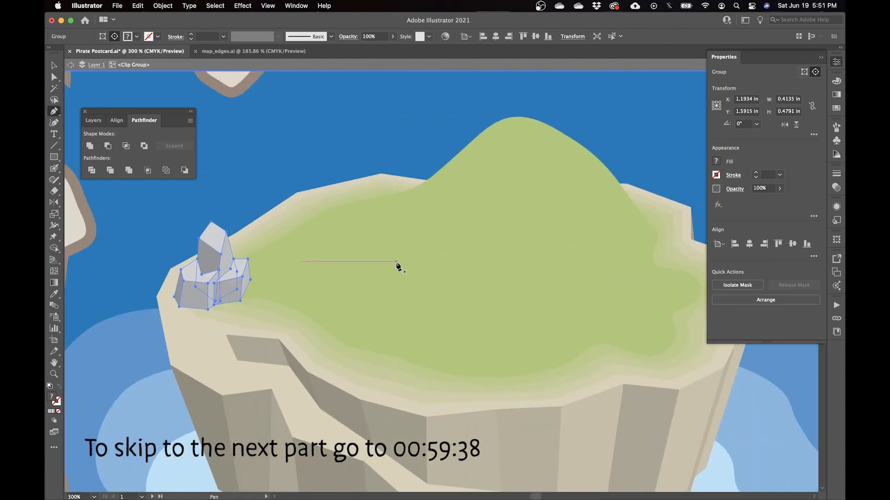
{"action": "left_click", "coordinate": [397, 249]}
{"action": "left_click", "coordinate": [414, 241]}
{"action": "left_click", "coordinate": [432, 246]}
{"action": "left_click", "coordinate": [394, 254]}
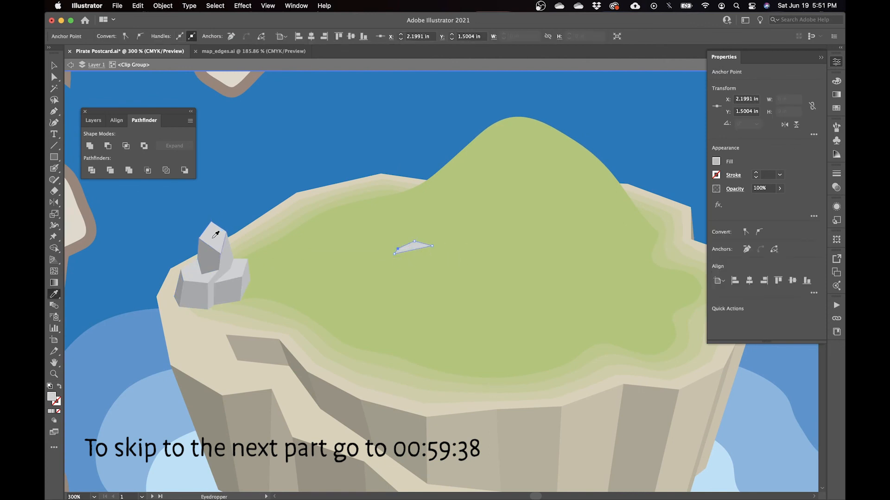
{"action": "left_click", "coordinate": [432, 259]}
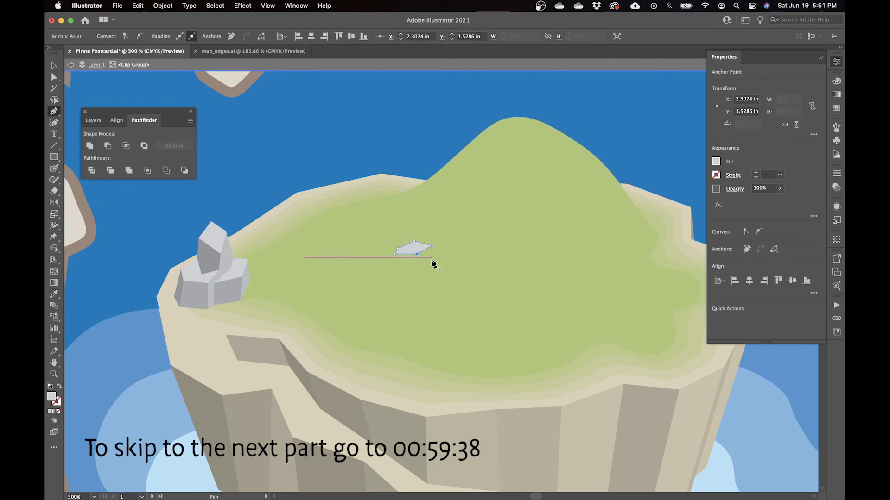
{"action": "left_click_drag", "start_coordinate": [417, 255], "coordinate": [427, 272]}
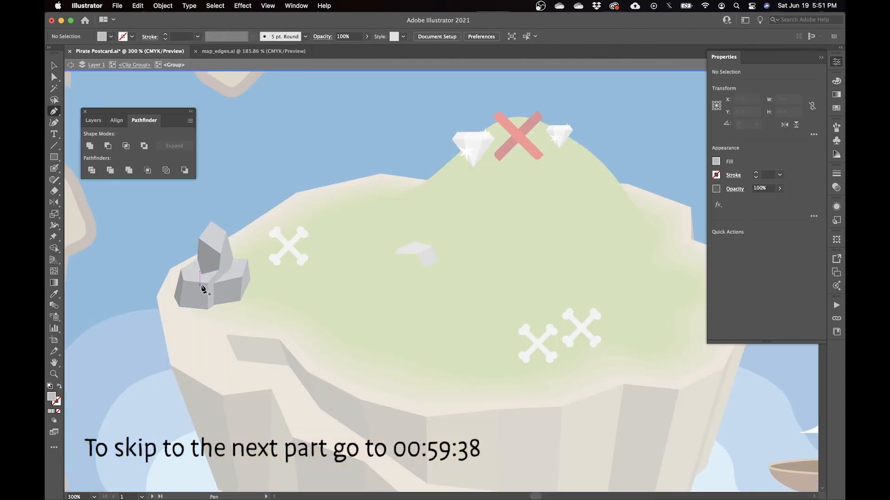
Inside the first rock group, draw a light grey patch joining the tops of the two low rocks, and leave the group.
{"action": "left_click", "coordinate": [207, 283]}
{"action": "left_click", "coordinate": [219, 269]}
{"action": "left_click", "coordinate": [231, 269]}
{"action": "left_click", "coordinate": [231, 283]}
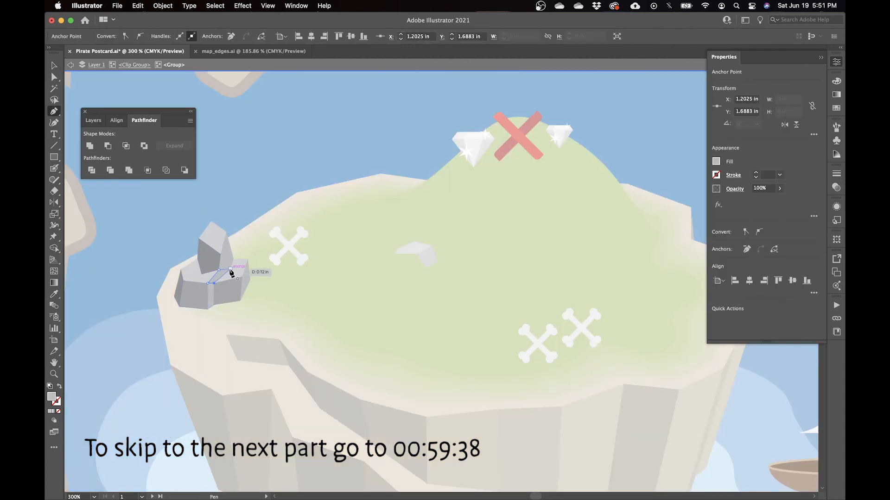
{"action": "key", "text": "v"}
{"action": "left_click", "coordinate": [716, 161]}
{"action": "left_click", "coordinate": [678, 224]}
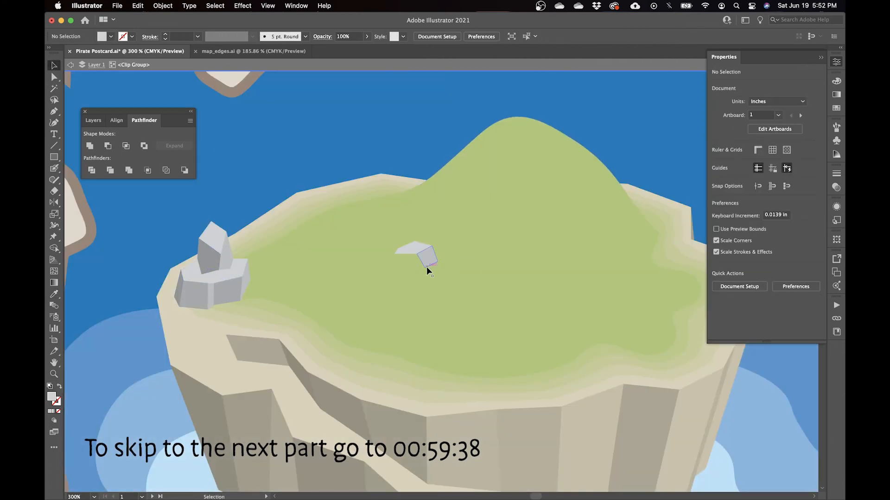
Draw the new rock's tall front facet below its top and fill it with the dark grey of the tall rock's front.
{"action": "key", "text": "p"}
{"action": "left_click", "coordinate": [394, 254]}
{"action": "left_click", "coordinate": [387, 271]}
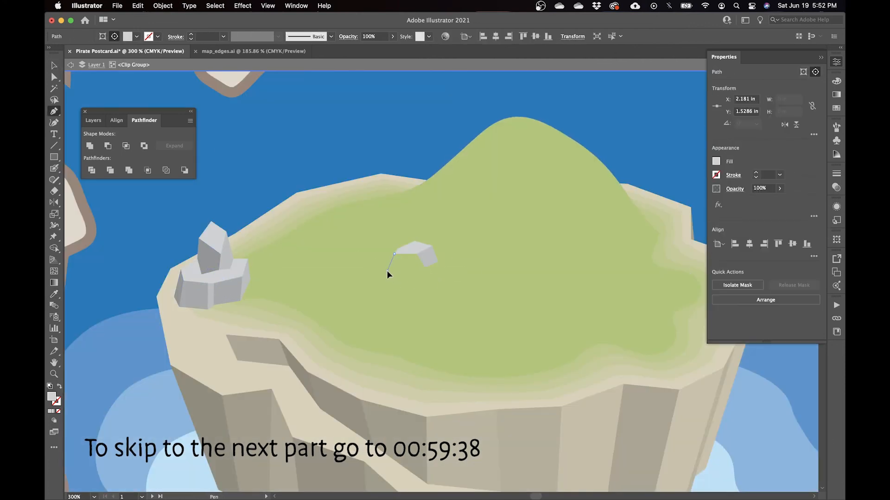
{"action": "left_click", "coordinate": [388, 305]}
{"action": "left_click", "coordinate": [422, 308]}
{"action": "left_click", "coordinate": [424, 268]}
{"action": "left_click", "coordinate": [417, 254]}
{"action": "left_click", "coordinate": [394, 254]}
{"action": "key", "text": "i"}
{"action": "left_click", "coordinate": [210, 258]}
{"action": "key", "text": "a"}
{"action": "left_click", "coordinate": [396, 323]}
{"action": "key", "text": "super+z"}
Draw a lower rock's top facet across the front of the new rock and fill it with the light top grey.
{"action": "key", "text": "p"}
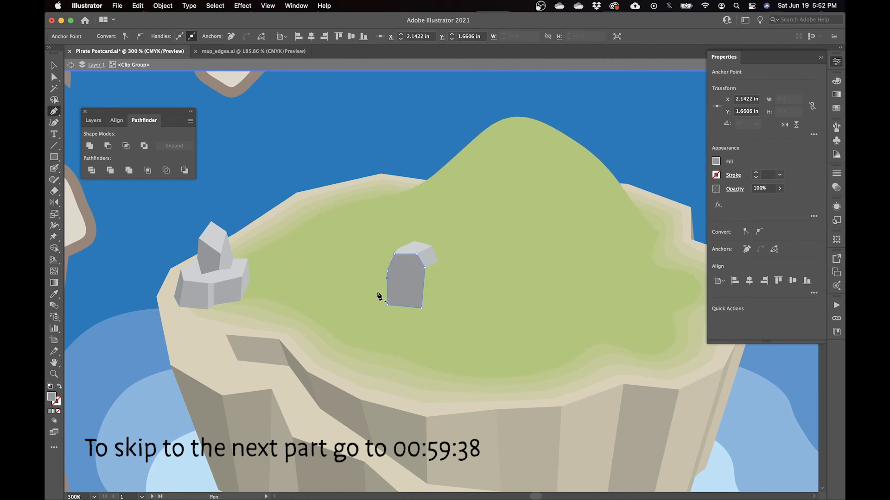
{"action": "left_click", "coordinate": [396, 296]}
{"action": "left_click", "coordinate": [429, 292]}
{"action": "left_click", "coordinate": [439, 275]}
{"action": "left_click", "coordinate": [427, 284]}
{"action": "left_click", "coordinate": [411, 273]}
{"action": "left_click", "coordinate": [383, 277]}
{"action": "left_click", "coordinate": [375, 287]}
{"action": "left_click", "coordinate": [397, 296]}
{"action": "key", "text": "i"}
{"action": "left_click", "coordinate": [411, 250]}
Draw the lower rock's left facet and fill it with the dark grey of the upper rock's front.
{"action": "key", "text": "p"}
{"action": "left_click", "coordinate": [366, 309]}
{"action": "left_click", "coordinate": [376, 287]}
{"action": "left_click", "coordinate": [396, 296]}
{"action": "left_click", "coordinate": [388, 317]}
{"action": "left_click", "coordinate": [371, 320]}
{"action": "left_click", "coordinate": [366, 309]}
{"action": "key", "text": "i"}
{"action": "left_click", "coordinate": [407, 258]}
Draw the lower rock's front facet beside its left facet and fill it with medium grey.
{"action": "key", "text": "p"}
{"action": "left_click", "coordinate": [429, 292]}
{"action": "left_click", "coordinate": [397, 296]}
{"action": "left_click", "coordinate": [388, 316]}
{"action": "left_click", "coordinate": [411, 315]}
{"action": "left_click", "coordinate": [434, 311]}
{"action": "left_click", "coordinate": [429, 292]}
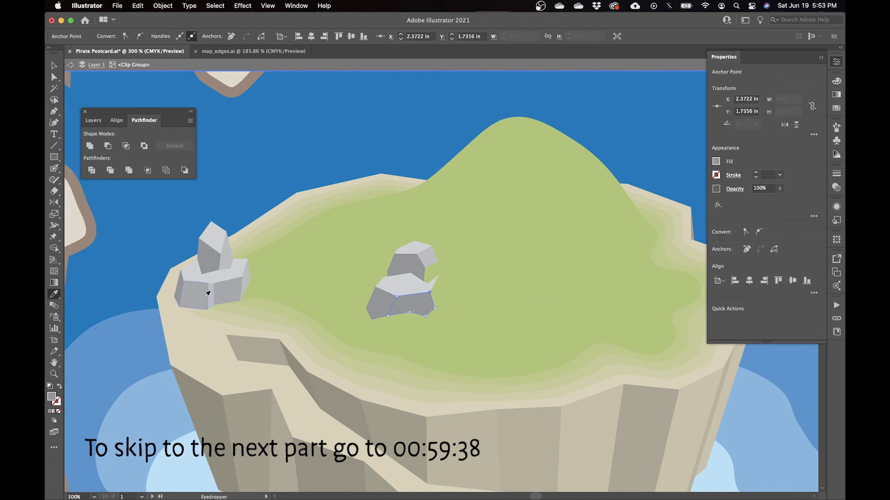
Draw the lower rock's pointed right facet and fill it with the grey of the upper rock's right side.
{"action": "left_click", "coordinate": [440, 274]}
{"action": "left_click", "coordinate": [457, 295]}
{"action": "left_click", "coordinate": [434, 308]}
{"action": "left_click", "coordinate": [429, 292]}
{"action": "left_click", "coordinate": [440, 274]}
{"action": "key", "text": "i"}
{"action": "left_click", "coordinate": [428, 255]}
Draw a small facet beneath the upper rock's right side, reaching down to the lower rock, and fill it with medium grey.
{"action": "key", "text": "p"}
{"action": "left_click", "coordinate": [437, 262]}
{"action": "left_click", "coordinate": [425, 268]}
{"action": "key", "text": "super+equal"}
{"action": "key", "text": "super+equal"}
{"action": "left_click", "coordinate": [436, 275]}
{"action": "left_click", "coordinate": [442, 279]}
{"action": "left_click", "coordinate": [466, 260]}
{"action": "left_click", "coordinate": [461, 249]}
{"action": "left_click", "coordinate": [462, 235]}
{"action": "left_click_drag", "start_coordinate": [399, 299], "coordinate": [560, 319]}
{"action": "key", "text": "i"}
{"action": "left_click", "coordinate": [220, 265]}
{"action": "left_click", "coordinate": [716, 161]}
{"action": "left_click", "coordinate": [670, 223]}
{"action": "left_click", "coordinate": [662, 224]}
Select all facets of the rock in the middle of the grass and group them.
{"action": "key", "text": "v"}
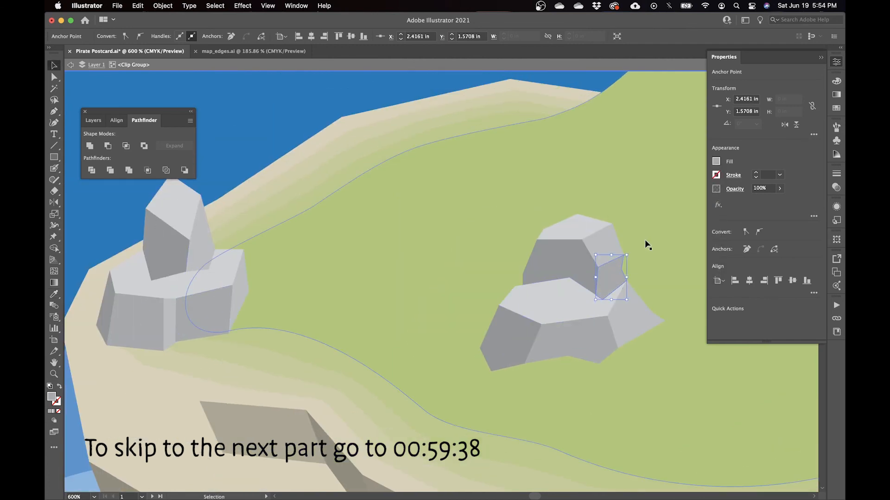
{"action": "key", "text": "super+minus"}
{"action": "left_click", "coordinate": [414, 280]}
{"action": "left_click", "coordinate": [390, 315]}
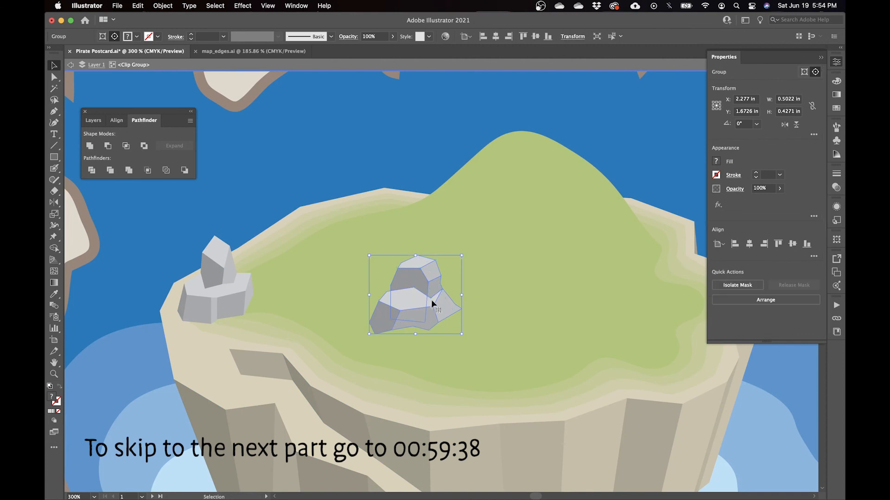
Draw a rock column to the right of the grouped rock, with a light grey top and a dark grey left facet.
{"action": "key", "text": "p"}
{"action": "key", "text": "super+equal"}
{"action": "scroll", "coordinate": [509, 236], "scroll_direction": "right", "scroll_amount": 3}
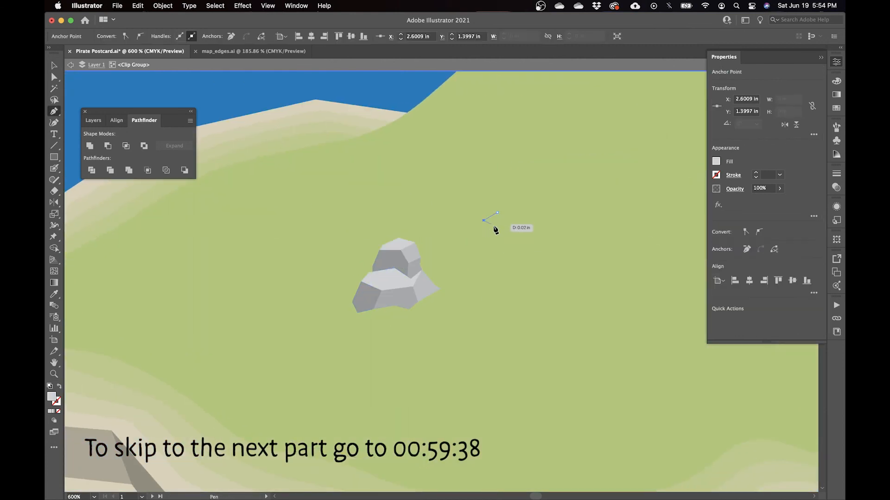
{"action": "left_click", "coordinate": [480, 297]}
{"action": "left_click", "coordinate": [483, 220]}
{"action": "left_click", "coordinate": [500, 233]}
{"action": "left_click", "coordinate": [495, 309]}
{"action": "left_click", "coordinate": [481, 297]}
{"action": "key", "text": "i"}
{"action": "left_click", "coordinate": [372, 299]}
Draw the column's right facet and fill it with the lighter grey of the neighbouring rock's right side.
{"action": "key", "text": "p"}
{"action": "left_click", "coordinate": [519, 220]}
{"action": "left_click", "coordinate": [500, 233]}
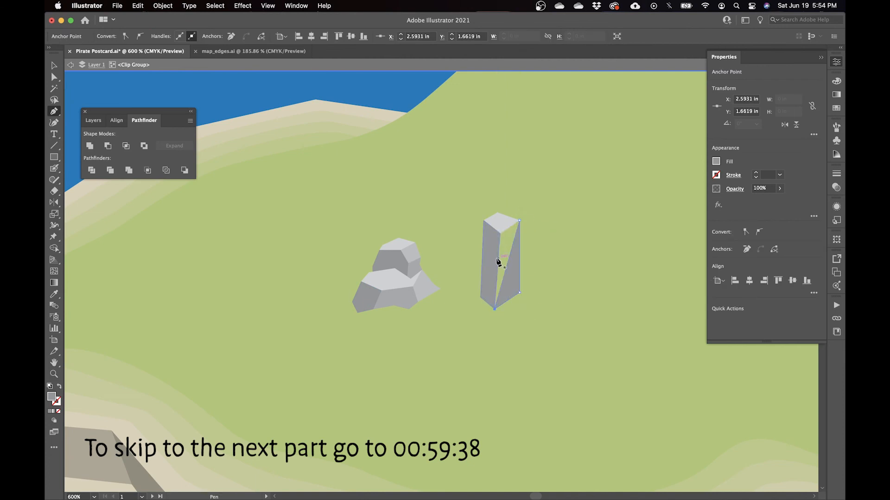
{"action": "key", "text": "i"}
{"action": "left_click", "coordinate": [417, 253]}
Draw a small rock's light grey top facet against the column's lower left side.
{"action": "key", "text": "p"}
{"action": "left_click", "coordinate": [498, 252]}
{"action": "left_click", "coordinate": [493, 260]}
{"action": "left_click", "coordinate": [477, 260]}
{"action": "left_click", "coordinate": [473, 250]}
{"action": "left_click", "coordinate": [483, 244]}
{"action": "key", "text": "i"}
{"action": "left_click", "coordinate": [417, 263]}
Draw the small rock's front facet down to the column's base and fill it with dark grey.
{"action": "left_click", "coordinate": [470, 299]}
{"action": "left_click", "coordinate": [476, 260]}
{"action": "left_click", "coordinate": [492, 260]}
{"action": "left_click", "coordinate": [494, 309]}
{"action": "left_click", "coordinate": [470, 299]}
{"action": "key", "text": "i"}
{"action": "left_click", "coordinate": [373, 300]}
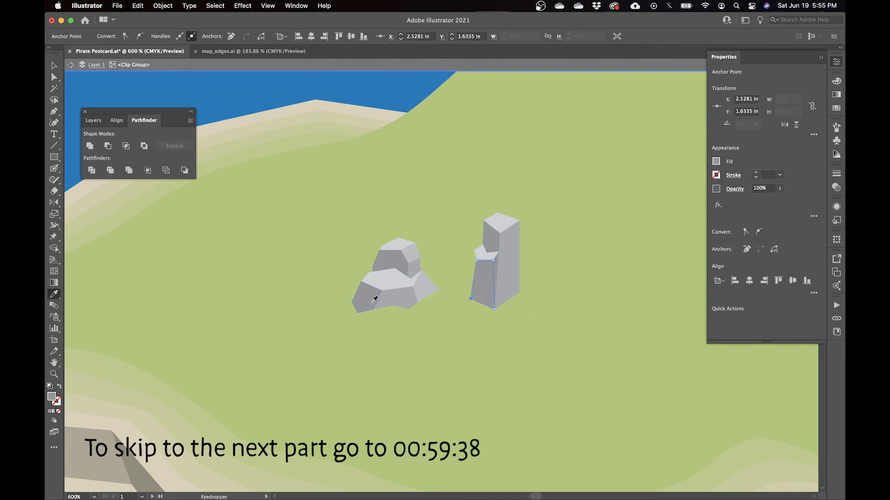
Draw the small rock's narrow right facet from its top down past the column's base.
{"action": "key", "text": "p"}
{"action": "left_click", "coordinate": [493, 260]}
{"action": "left_click", "coordinate": [484, 316]}
{"action": "left_click", "coordinate": [492, 317]}
{"action": "left_click", "coordinate": [499, 308]}
{"action": "left_click", "coordinate": [499, 251]}
Draw the small rock's thin left facet and fill it with a grey sampled from the column area.
{"action": "left_click", "coordinate": [473, 251]}
{"action": "left_click", "coordinate": [470, 299]}
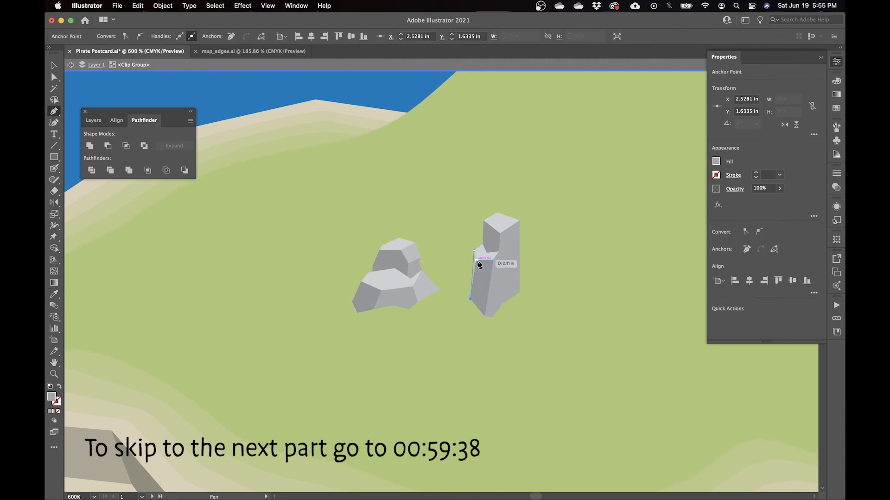
{"action": "key", "text": "i"}
{"action": "left_click", "coordinate": [500, 284]}
Draw a second small rock's light grey top facet against the column's right side with the Pen tool.
{"action": "key", "text": "p"}
{"action": "left_click", "coordinate": [506, 271]}
{"action": "left_click", "coordinate": [506, 263]}
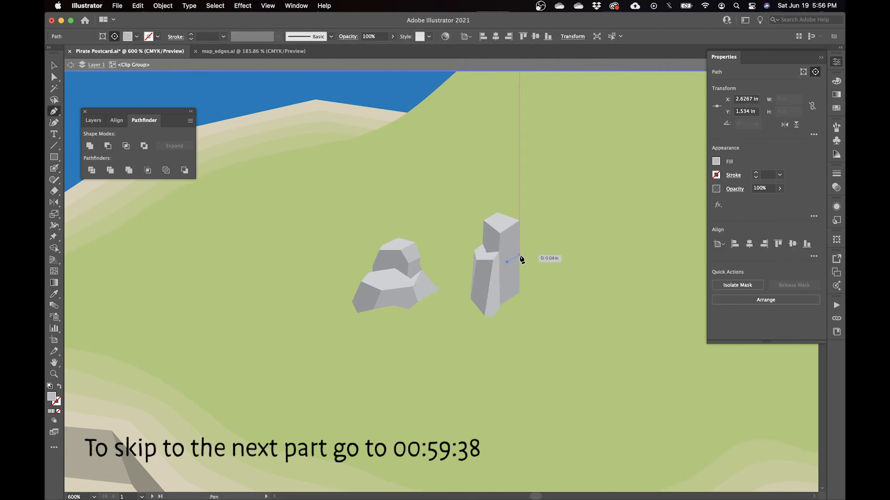
{"action": "left_click", "coordinate": [519, 244]}
{"action": "left_click", "coordinate": [530, 244]}
{"action": "left_click", "coordinate": [537, 248]}
{"action": "left_click", "coordinate": [534, 263]}
{"action": "left_click", "coordinate": [519, 275]}
{"action": "left_click", "coordinate": [507, 271]}
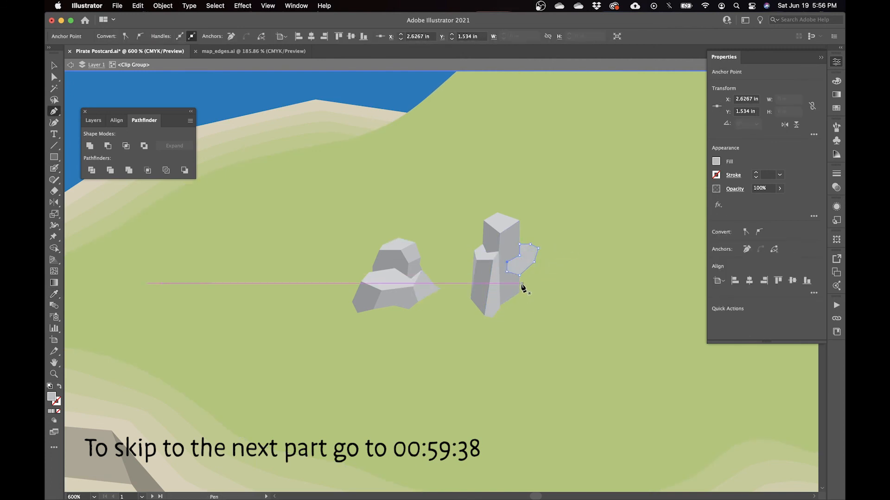
Draw the second small rock's front facet down to the column's base and fill it with a grey sampled from the neighbouring rock.
{"action": "key", "text": "i"}
{"action": "left_click", "coordinate": [501, 308], "text": "super"}
{"action": "key", "text": "p"}
{"action": "left_click", "coordinate": [520, 275]}
{"action": "left_click", "coordinate": [535, 262]}
{"action": "left_click", "coordinate": [540, 292]}
{"action": "left_click", "coordinate": [519, 315]}
{"action": "left_click", "coordinate": [519, 275]}
{"action": "key", "text": "i"}
{"action": "left_click", "coordinate": [408, 292]}
Draw the second small rock's narrow right facet and fill it with the lighter grey of the low rock's right facet.
{"action": "key", "text": "p"}
{"action": "left_click", "coordinate": [534, 262]}
{"action": "left_click", "coordinate": [539, 292]}
{"action": "left_click", "coordinate": [538, 249]}
{"action": "key", "text": "i"}
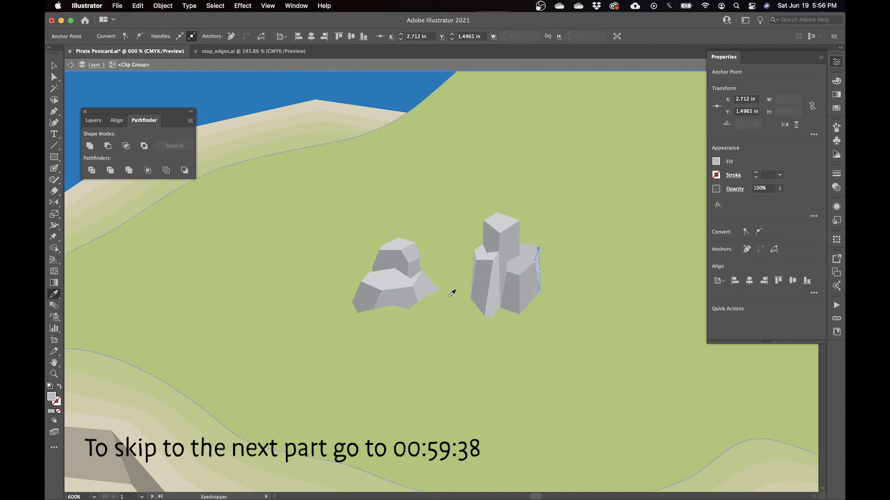
{"action": "left_click", "coordinate": [436, 290]}
Group the column rock's facets and reposition the group on the grass.
{"action": "key", "text": "v"}
{"action": "left_click", "coordinate": [520, 272]}
{"action": "left_click", "coordinate": [513, 284], "text": "shift"}
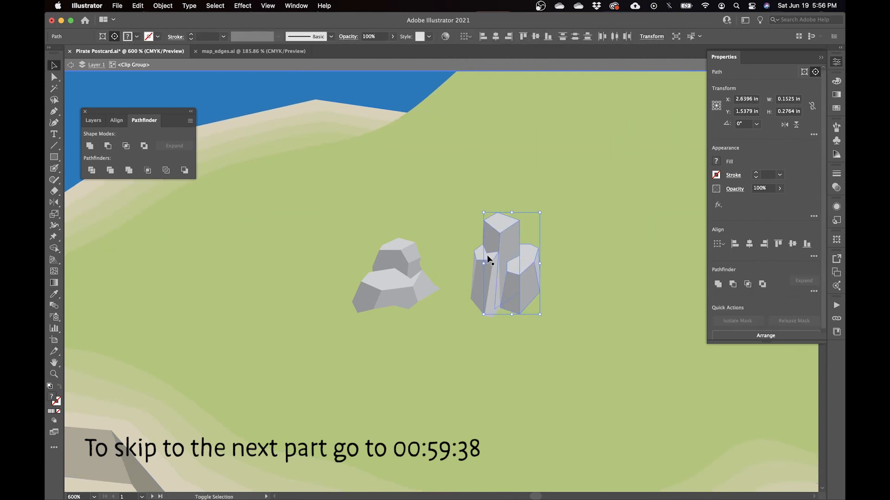
{"action": "key", "text": "super+g"}
{"action": "left_click_drag", "start_coordinate": [492, 255], "coordinate": [525, 338]}
Distribute copies of the column and low rock groups around the island's grass, combining them into clusters.
{"action": "key", "text": "super+minus"}
{"action": "left_click_drag", "start_coordinate": [506, 397], "coordinate": [563, 252]}
{"action": "left_click", "coordinate": [278, 342]}
{"action": "key", "text": "super+space"}
{"action": "left_click", "coordinate": [675, 25]}
{"action": "scroll", "coordinate": [371, 278], "scroll_direction": "left", "scroll_amount": 5}
{"action": "left_click_drag", "start_coordinate": [83, 305], "coordinate": [484, 300]}
{"action": "scroll", "coordinate": [486, 255], "scroll_direction": "right", "scroll_amount": 5}
{"action": "left_click_drag", "start_coordinate": [468, 343], "coordinate": [457, 201]}
{"action": "key", "text": "a"}
{"action": "key", "text": "v"}
{"action": "scroll", "coordinate": [492, 366], "scroll_direction": "left", "scroll_amount": 4}
{"action": "scroll", "coordinate": [491, 366], "scroll_direction": "up", "scroll_amount": 2}
Isolate the column copy below the hill, delete the small rock on its right side, and return to the clip group.
{"action": "double_click", "coordinate": [469, 243]}
{"action": "left_click", "coordinate": [466, 235]}
{"action": "key", "text": "Delete"}
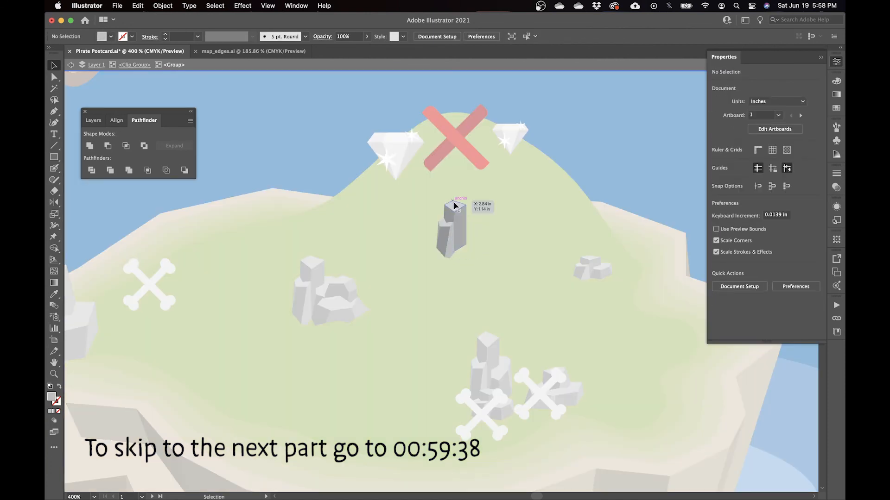
{"action": "left_click", "coordinate": [453, 205]}
{"action": "left_click", "coordinate": [134, 65]}
Place the trimmed column beside the low rock at the foot of the hill and exit isolation mode.
{"action": "left_click_drag", "start_coordinate": [451, 201], "coordinate": [454, 218]}
{"action": "left_click_drag", "start_coordinate": [462, 252], "coordinate": [579, 262]}
{"action": "left_click_drag", "start_coordinate": [475, 275], "coordinate": [483, 285]}
{"action": "key", "text": "super+0"}
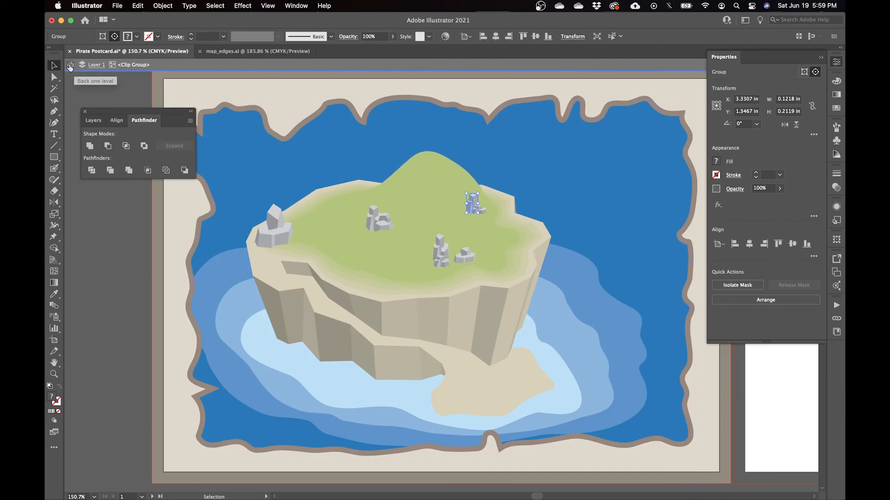
{"action": "left_click", "coordinate": [70, 67]}
{"action": "left_click", "coordinate": [72, 68]}
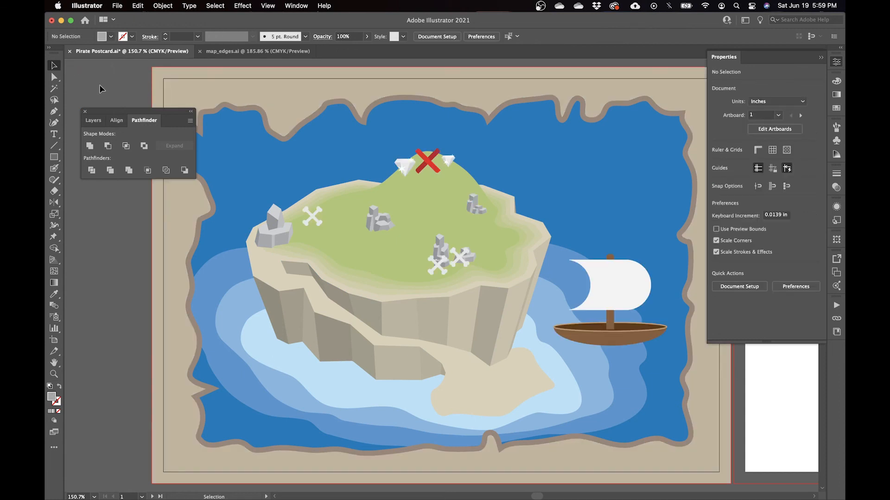
Move the two crossbones off the rocks to the island's right edge and shift the left column cluster slightly up and left.
{"action": "key", "text": "super+equal"}
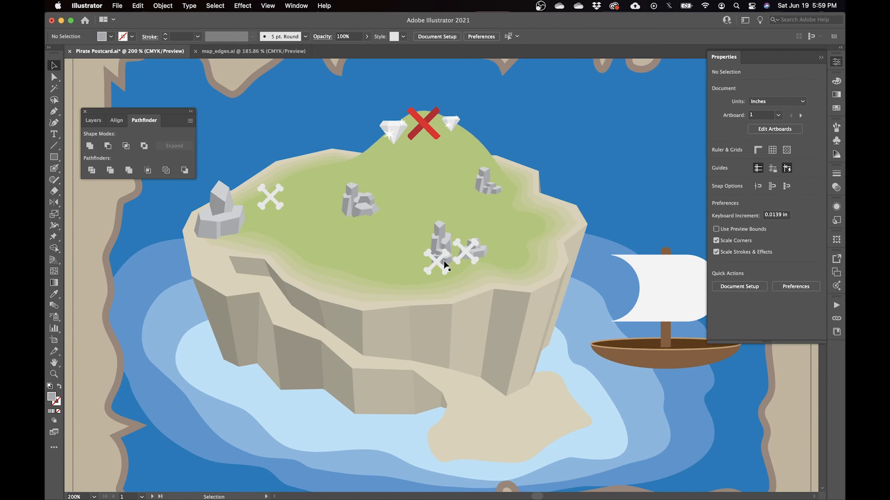
{"action": "scroll", "coordinate": [463, 278], "scroll_direction": "up", "scroll_amount": 1}
{"action": "left_click_drag", "start_coordinate": [495, 267], "coordinate": [510, 255]}
{"action": "left_click_drag", "start_coordinate": [444, 281], "coordinate": [408, 272]}
{"action": "left_click_drag", "start_coordinate": [443, 301], "coordinate": [535, 237]}
{"action": "left_click_drag", "start_coordinate": [413, 282], "coordinate": [527, 273]}
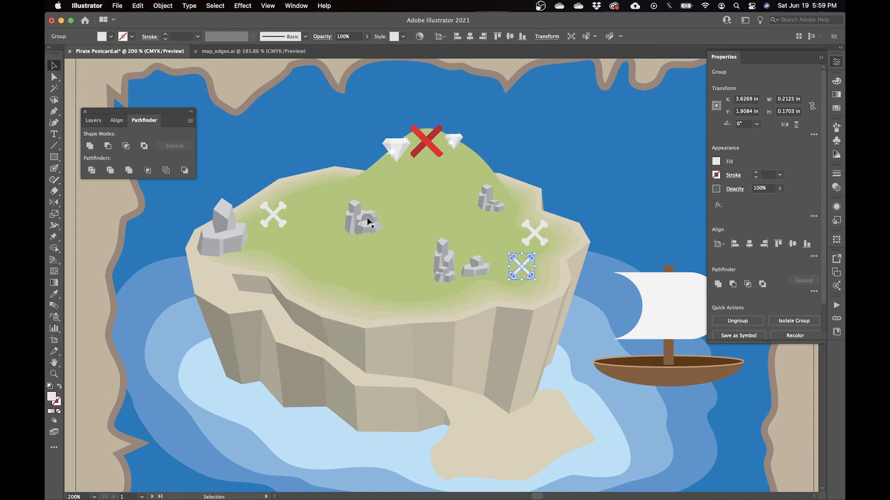
{"action": "key", "text": "ctrl+shift+a"}
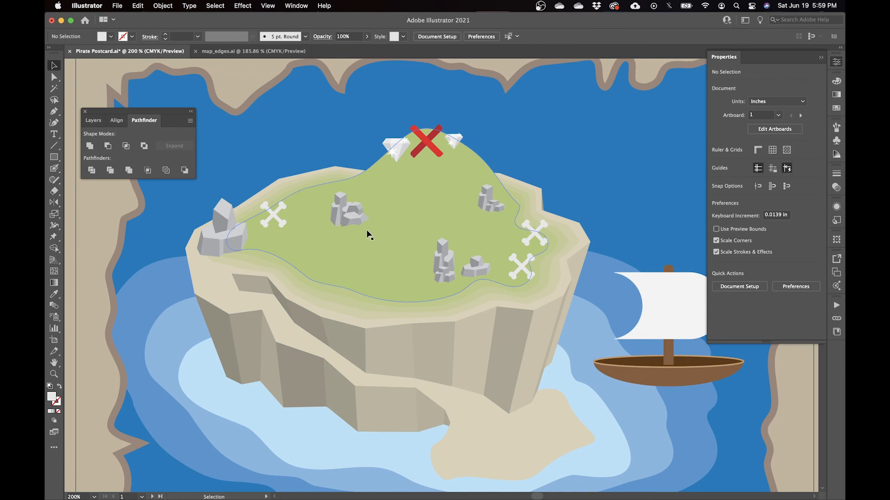
Choose the Paintbrush tool and mix a red of about 5% cyan, 91% magenta, 100% yellow and 10% black.
{"action": "mouse_move", "coordinate": [53, 168]}
{"action": "left_mouse_down"}
{"action": "mouse_move", "coordinate": [115, 170]}
{"action": "mouse_move", "coordinate": [96, 185]}
{"action": "left_mouse_up"}
{"action": "left_click", "coordinate": [111, 36]}
{"action": "left_click", "coordinate": [69, 51]}
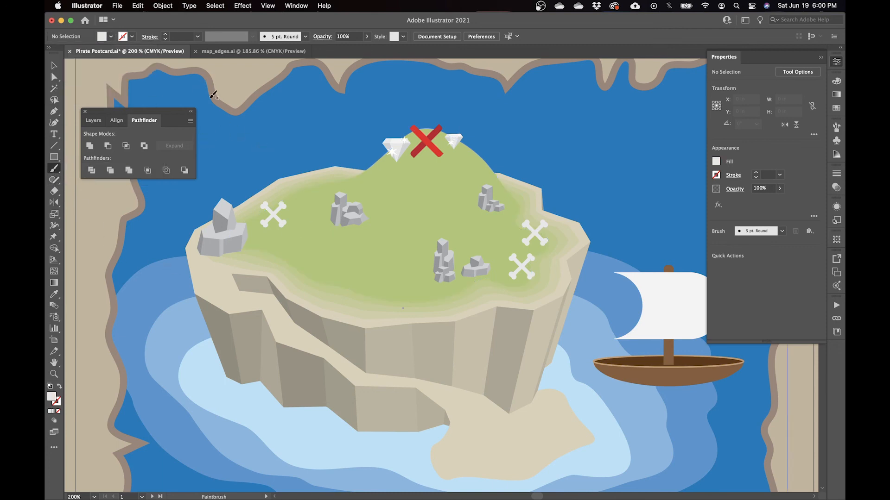
{"action": "left_click", "coordinate": [837, 81]}
{"action": "left_click", "coordinate": [763, 105]}
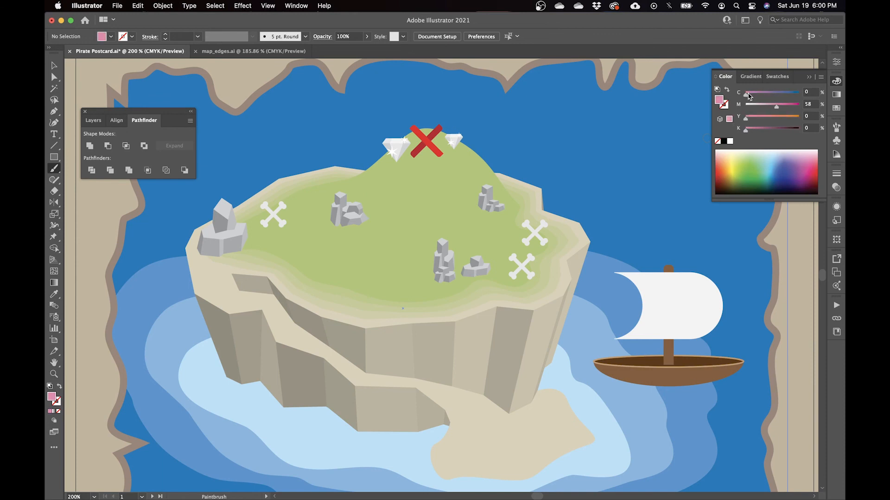
{"action": "left_click_drag", "start_coordinate": [782, 107], "coordinate": [795, 114]}
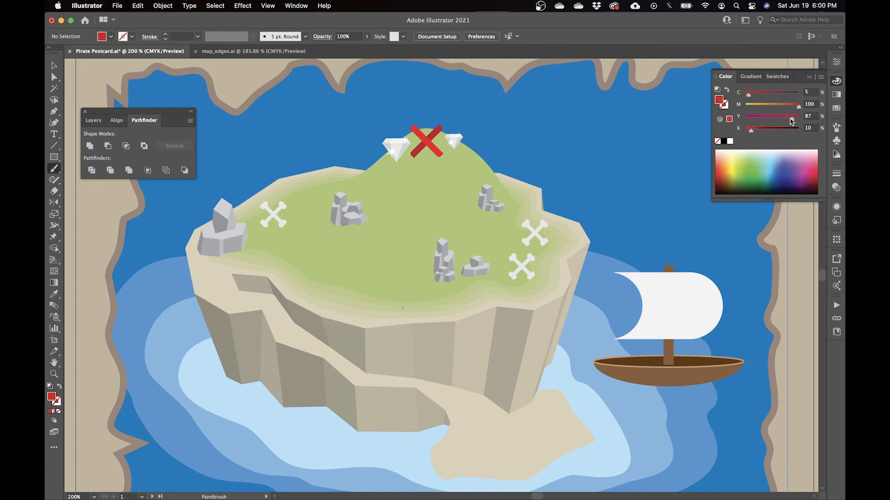
{"action": "left_click", "coordinate": [792, 109]}
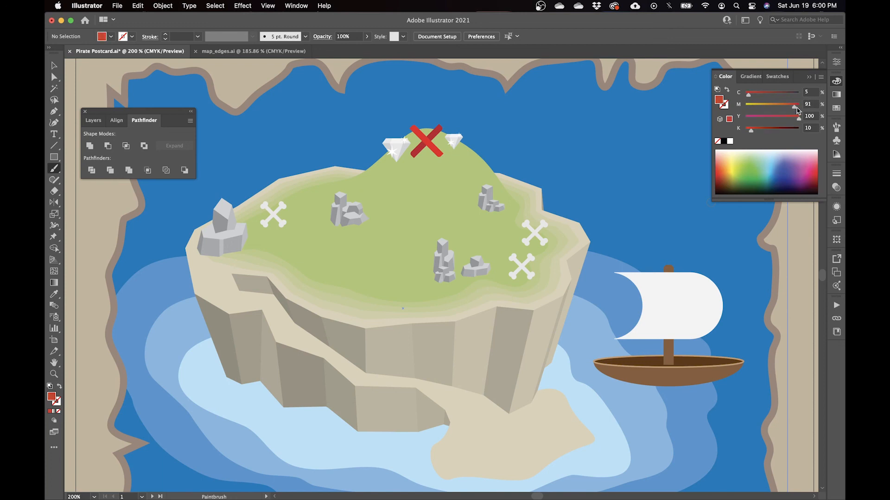
{"action": "left_click", "coordinate": [837, 82]}
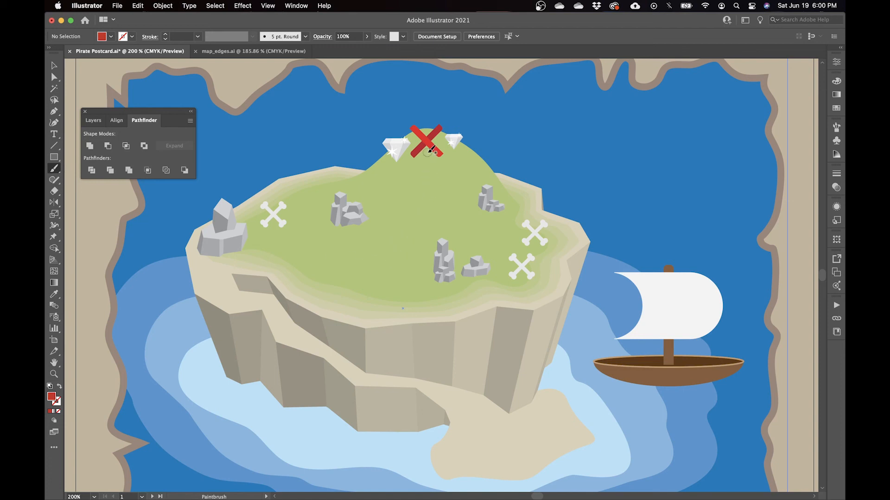
Paint a winding red route from the X across the grass and down the cliff path to the beach.
{"action": "mouse_move", "coordinate": [430, 148]}
{"action": "left_mouse_down"}
{"action": "mouse_move", "coordinate": [427, 168]}
{"action": "mouse_move", "coordinate": [458, 179]}
{"action": "mouse_move", "coordinate": [419, 211]}
{"action": "mouse_move", "coordinate": [409, 253]}
{"action": "mouse_move", "coordinate": [385, 274]}
{"action": "mouse_move", "coordinate": [278, 253]}
{"action": "mouse_move", "coordinate": [225, 265]}
{"action": "mouse_move", "coordinate": [213, 284]}
{"action": "mouse_move", "coordinate": [229, 301]}
{"action": "mouse_move", "coordinate": [270, 302]}
{"action": "mouse_move", "coordinate": [294, 337]}
{"action": "mouse_move", "coordinate": [371, 381]}
{"action": "mouse_move", "coordinate": [468, 399]}
{"action": "mouse_move", "coordinate": [493, 432]}
{"action": "mouse_move", "coordinate": [531, 432]}
{"action": "mouse_move", "coordinate": [582, 420]}
{"action": "left_mouse_up"}
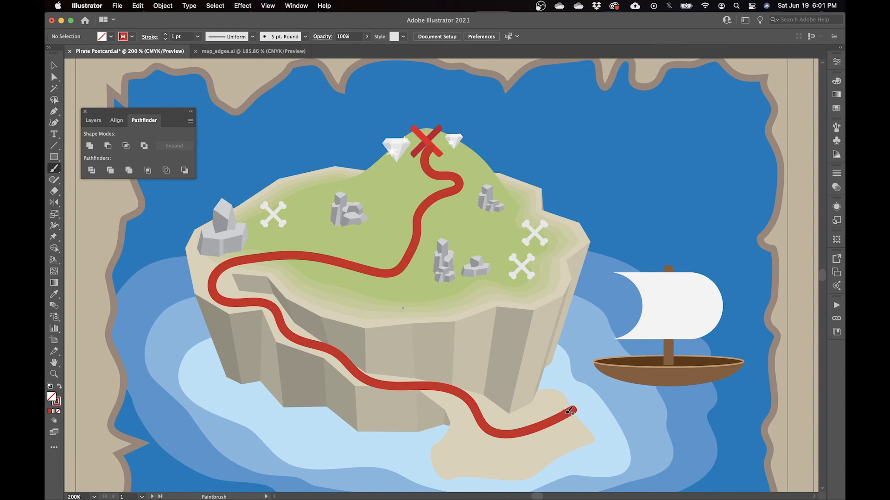
{"action": "key", "text": "v"}
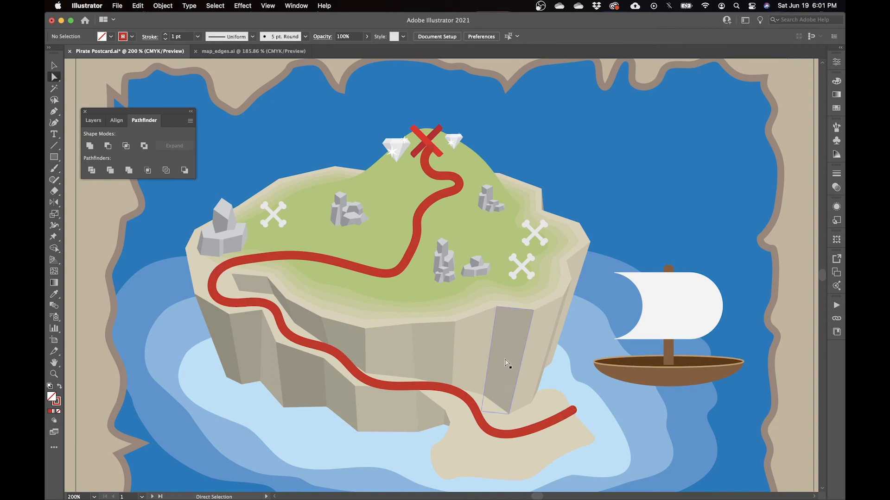
Change the route to the Basic brush and set its stroke weight to 2 pt.
{"action": "left_click", "coordinate": [401, 271]}
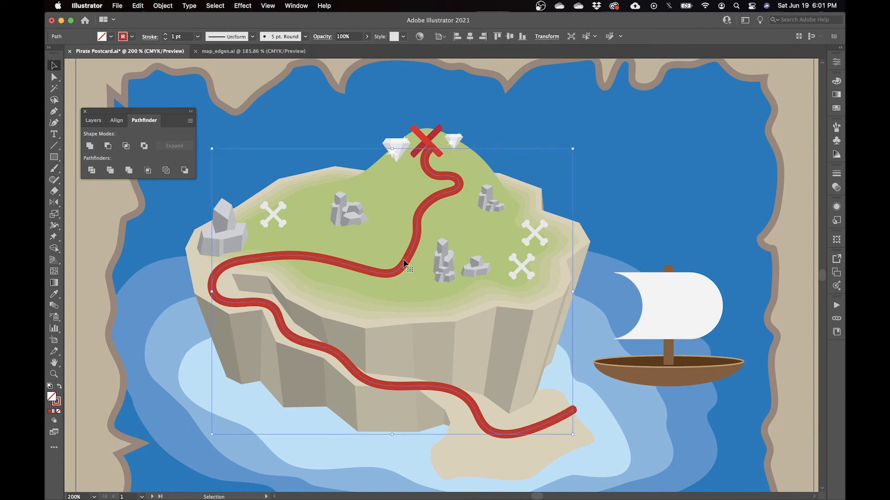
{"action": "left_click", "coordinate": [305, 36]}
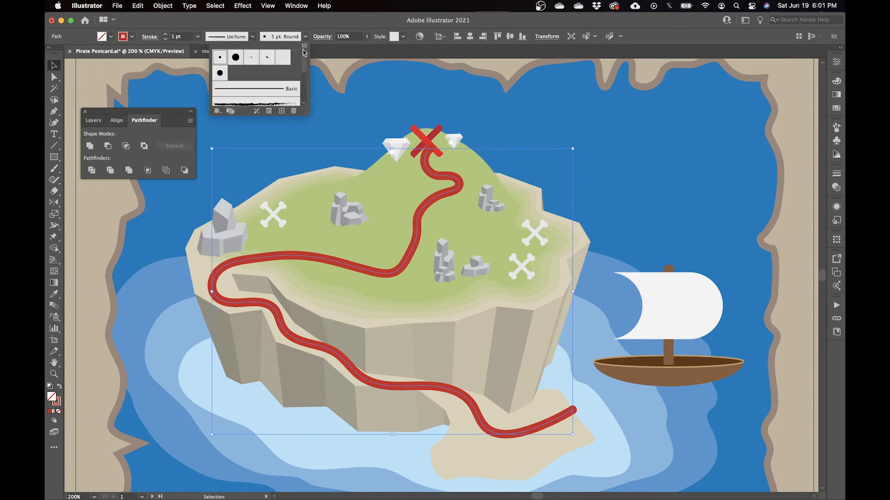
{"action": "left_click", "coordinate": [270, 93]}
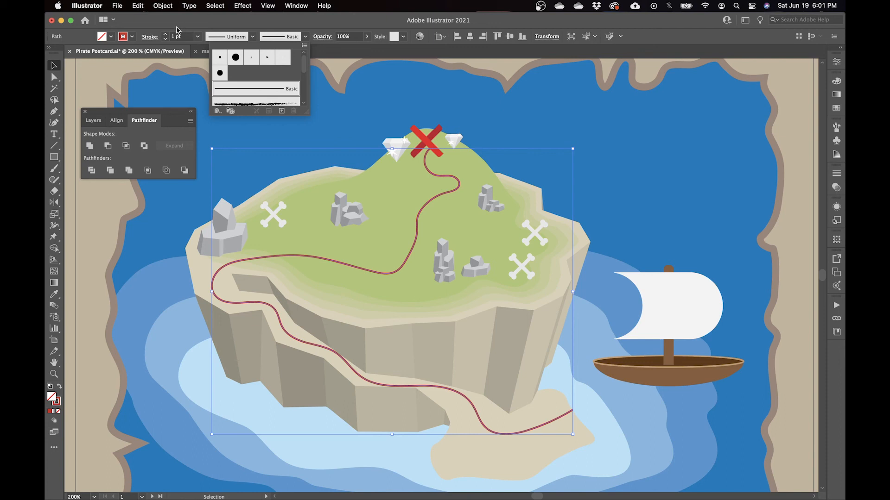
{"action": "left_click", "coordinate": [166, 36]}
{"action": "left_click", "coordinate": [166, 36]}
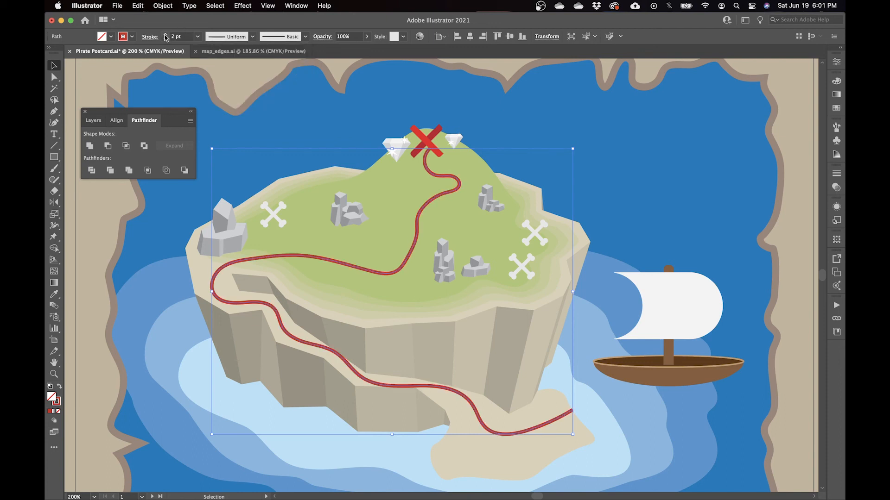
{"action": "left_click", "coordinate": [166, 36]}
{"action": "left_click", "coordinate": [166, 40]}
Turn the route into a dashed line with 5 pt dashes.
{"action": "left_click", "coordinate": [153, 40]}
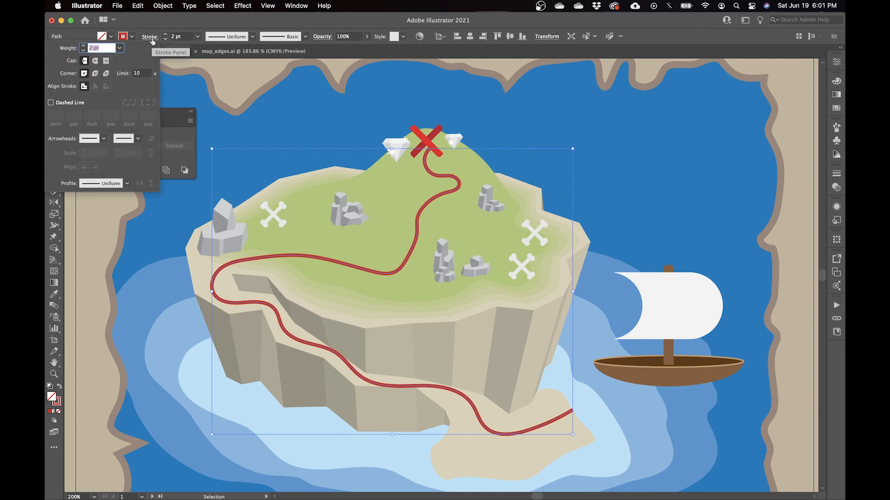
{"action": "left_click", "coordinate": [51, 104]}
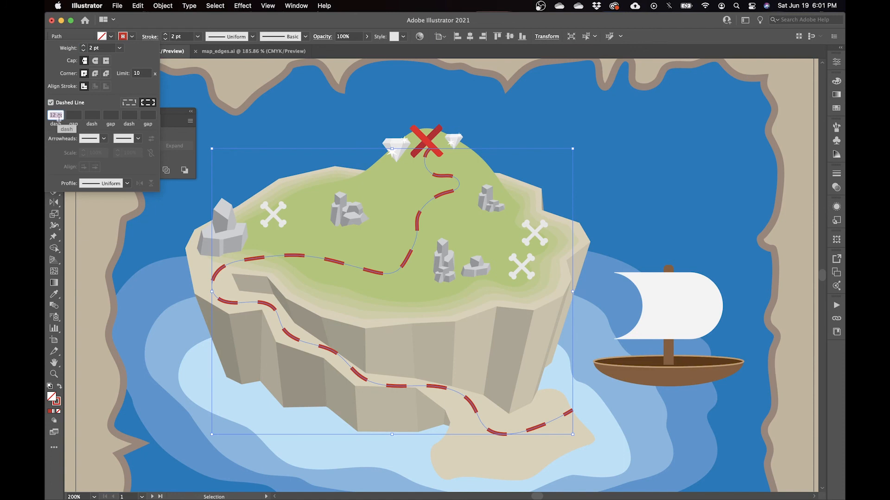
{"action": "type", "text": "10"}
{"action": "key", "text": "Return"}
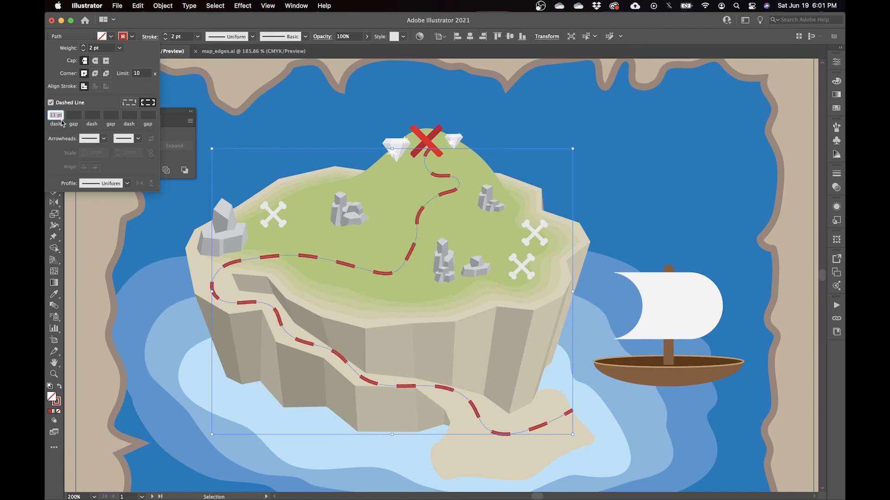
{"action": "key", "text": "Down"}
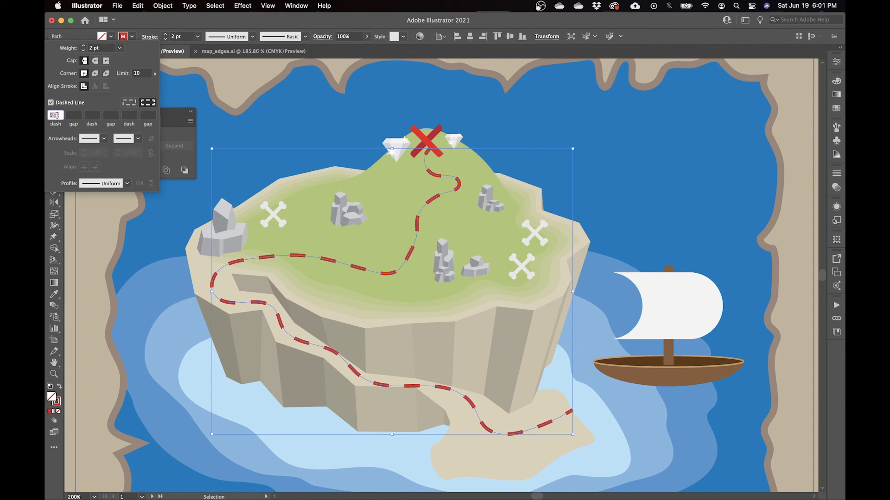
{"action": "key", "text": "Down"}
{"action": "key", "text": "Down"}
{"action": "key", "text": "Down"}
{"action": "key", "text": "Down"}
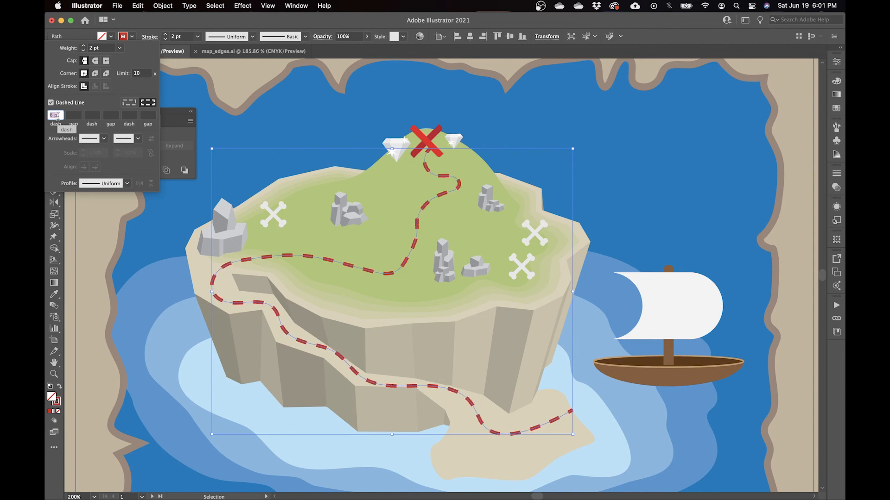
{"action": "key", "text": "Down"}
{"action": "key", "text": "Up"}
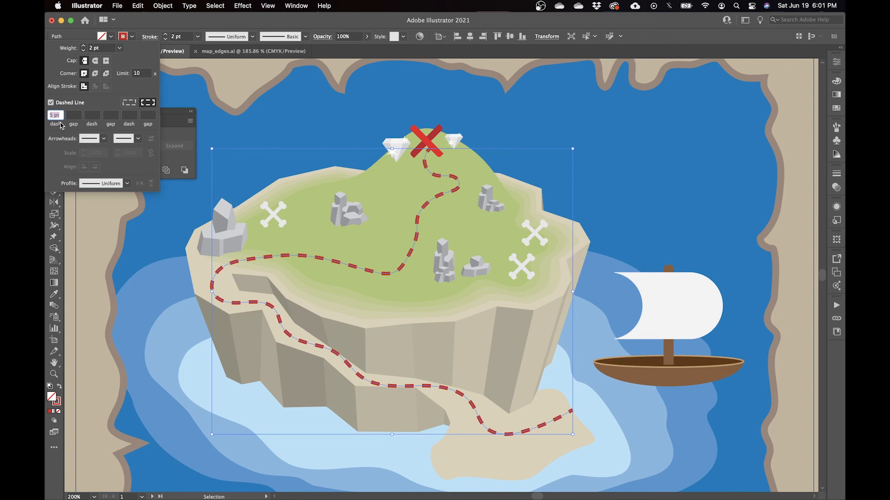
{"action": "left_click", "coordinate": [169, 29]}
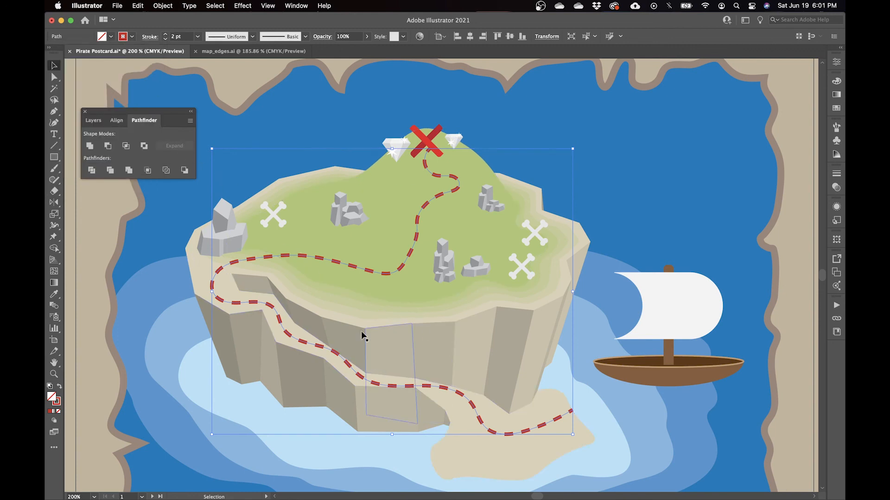
Reshape the route's end on the beach by moving the anchor at its bend lower on the sand.
{"action": "key", "text": "p"}
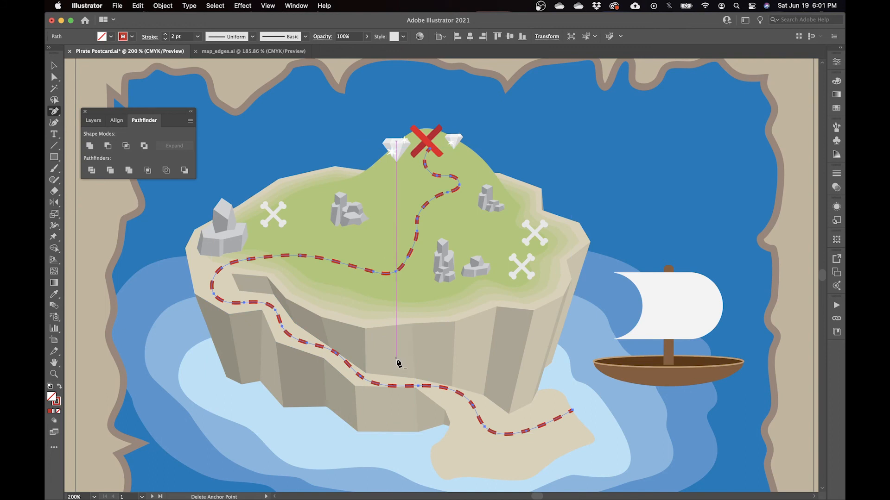
{"action": "key", "text": "a"}
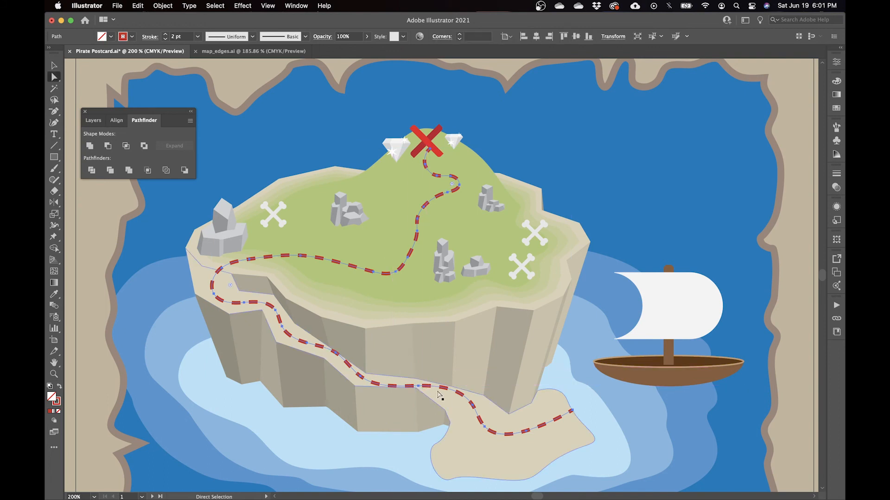
{"action": "left_click", "coordinate": [573, 411]}
{"action": "key", "text": "p"}
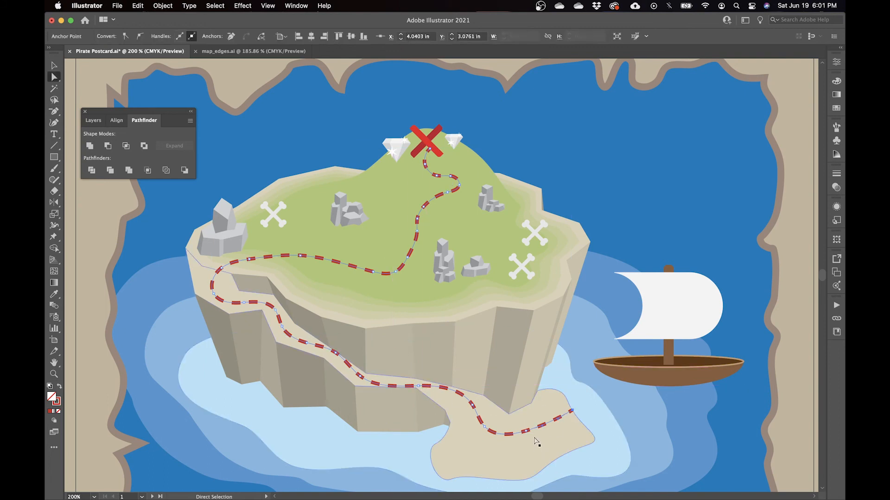
{"action": "key", "text": "a"}
{"action": "left_click_drag", "start_coordinate": [485, 427], "coordinate": [496, 452]}
{"action": "left_click", "coordinate": [512, 452]}
{"action": "left_click", "coordinate": [512, 449]}
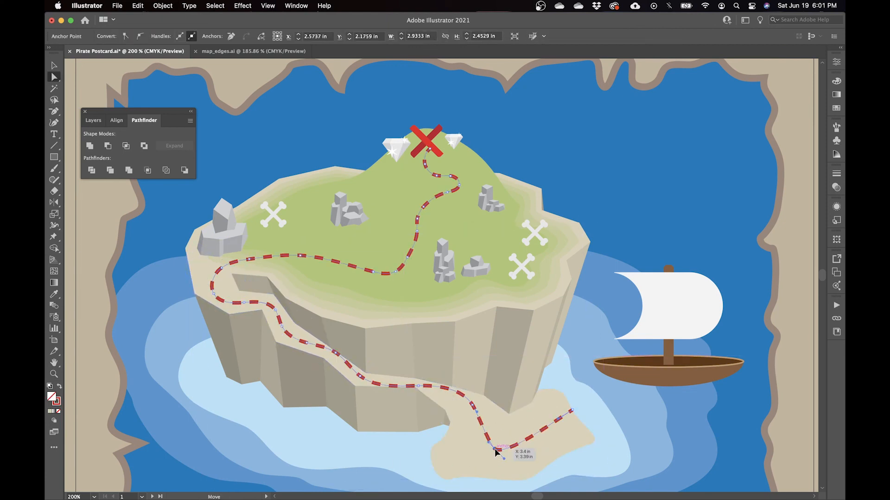
{"action": "left_click_drag", "start_coordinate": [506, 454], "coordinate": [470, 447]}
Remove surplus anchor points and adjust the curve so the route follows the cliff path down to the beach.
{"action": "left_click", "coordinate": [408, 394], "text": "super"}
{"action": "mouse_move", "coordinate": [471, 257]}
{"action": "left_mouse_down"}
{"action": "mouse_move", "coordinate": [437, 250]}
{"action": "mouse_move", "coordinate": [471, 258]}
{"action": "left_mouse_up"}
{"action": "left_click_drag", "start_coordinate": [551, 285], "coordinate": [536, 292]}
{"action": "key", "text": "minus"}
{"action": "left_click", "coordinate": [437, 250]}
{"action": "key", "text": "a"}
{"action": "left_click_drag", "start_coordinate": [407, 261], "coordinate": [506, 255]}
{"action": "left_click_drag", "start_coordinate": [382, 242], "coordinate": [438, 258]}
{"action": "key", "text": "space"}
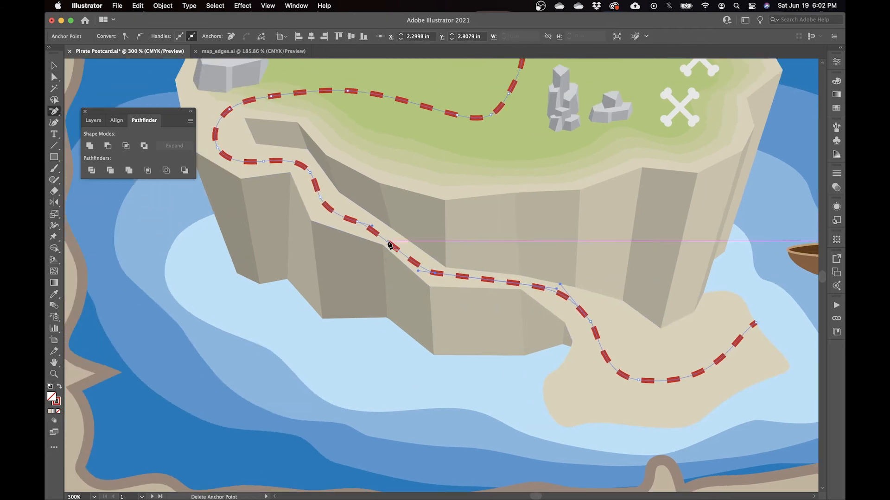
Remove surplus anchor points from the route across the lower grass and reshape its curve with direction handles.
{"action": "left_click_drag", "start_coordinate": [317, 124], "coordinate": [363, 178]}
{"action": "left_click_drag", "start_coordinate": [519, 185], "coordinate": [485, 276]}
{"action": "key", "text": "minus"}
{"action": "left_click", "coordinate": [470, 235]}
{"action": "left_click", "coordinate": [489, 213]}
{"action": "key", "text": "a"}
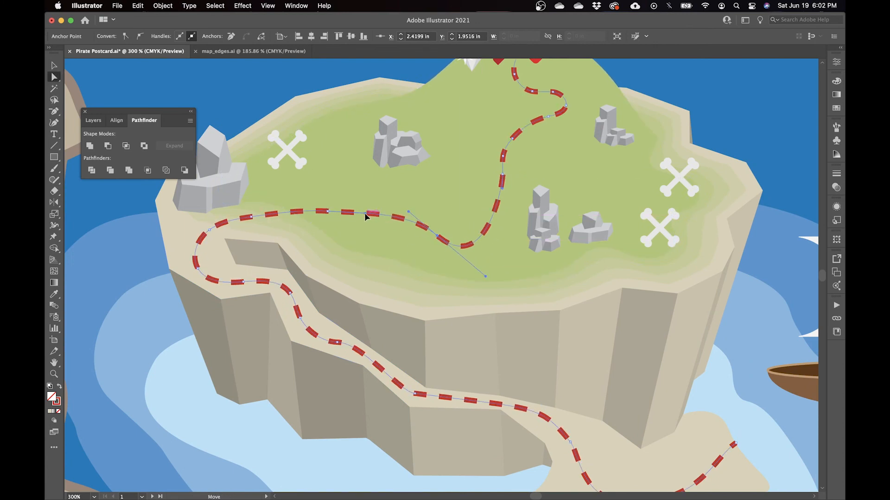
{"action": "key", "text": "p"}
{"action": "left_click", "coordinate": [327, 214]}
{"action": "key", "text": "a"}
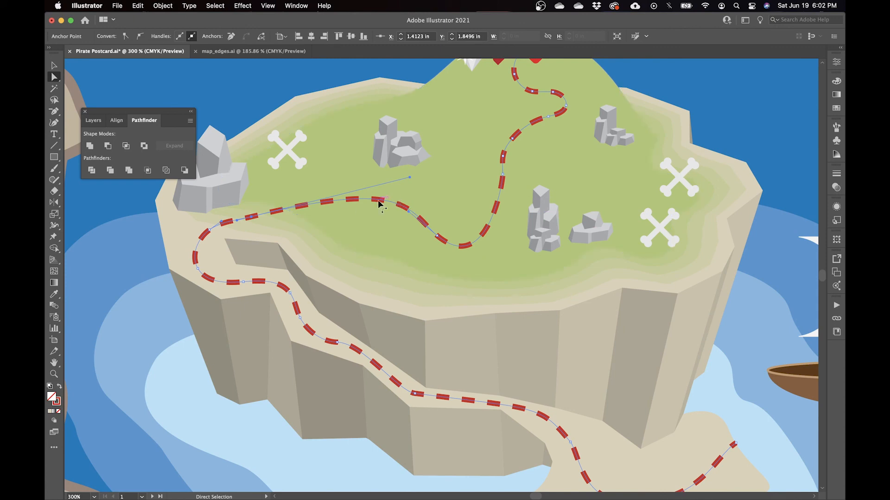
Simplify the route's upper end just below the red X by removing surplus anchor points.
{"action": "scroll", "coordinate": [462, 210], "scroll_direction": "up", "scroll_amount": 3}
{"action": "scroll", "coordinate": [462, 210], "scroll_direction": "right", "scroll_amount": 2}
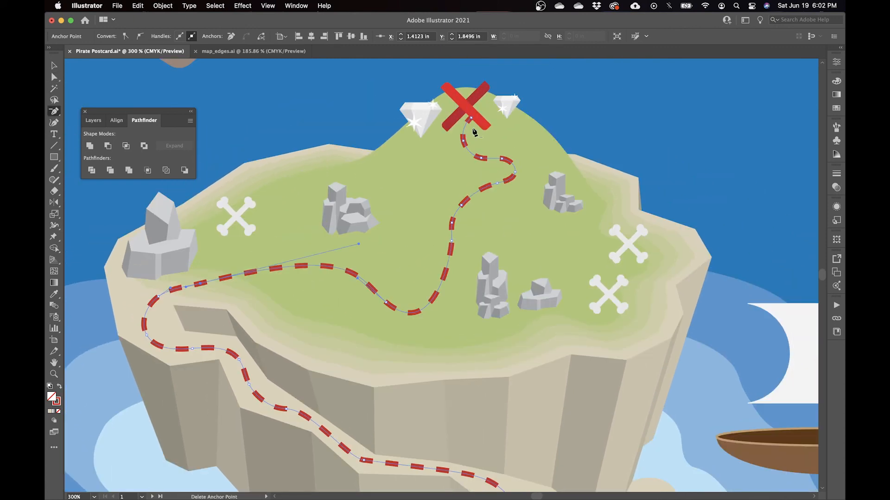
{"action": "left_click", "coordinate": [463, 141]}
{"action": "left_click_drag", "start_coordinate": [463, 141], "coordinate": [465, 131]}
{"action": "key", "text": "p"}
{"action": "left_click", "coordinate": [481, 158]}
Widen and smooth the route's bends between the hilltop and the lower grass by adjusting anchors and handles, and deselect the path.
{"action": "key", "text": "a"}
{"action": "left_click_drag", "start_coordinate": [491, 159], "coordinate": [452, 159]}
{"action": "left_click_drag", "start_coordinate": [461, 205], "coordinate": [433, 219]}
{"action": "left_click_drag", "start_coordinate": [495, 186], "coordinate": [416, 209]}
{"action": "left_click_drag", "start_coordinate": [388, 312], "coordinate": [520, 318]}
{"action": "mouse_move", "coordinate": [354, 318]}
{"action": "left_mouse_down"}
{"action": "mouse_move", "coordinate": [342, 304]}
{"action": "mouse_move", "coordinate": [339, 317]}
{"action": "left_mouse_up"}
{"action": "left_click_drag", "start_coordinate": [358, 244], "coordinate": [341, 250]}
{"action": "key", "text": "super+minus"}
{"action": "key", "text": "super+minus"}
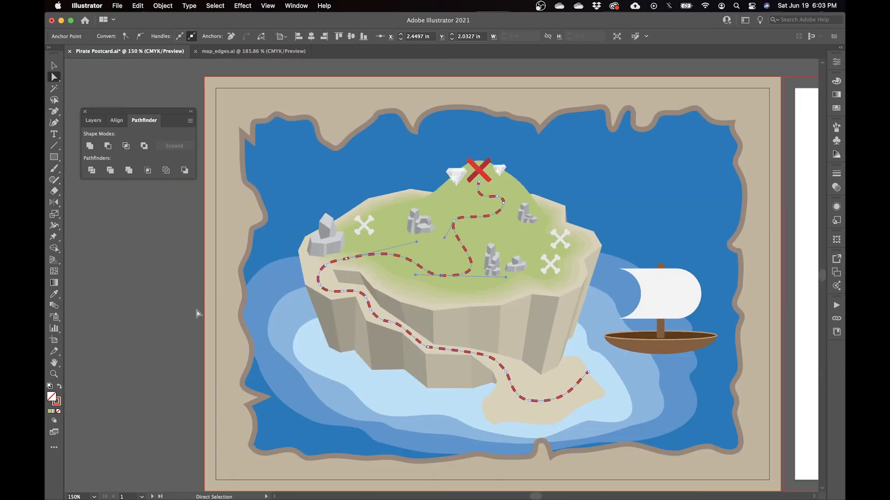
{"action": "left_click", "coordinate": [196, 310]}
Move the dashed route into the island's clip group, keeping it in the same place.
{"action": "key", "text": "super+equal"}
{"action": "key", "text": "super+equal"}
{"action": "key", "text": "v"}
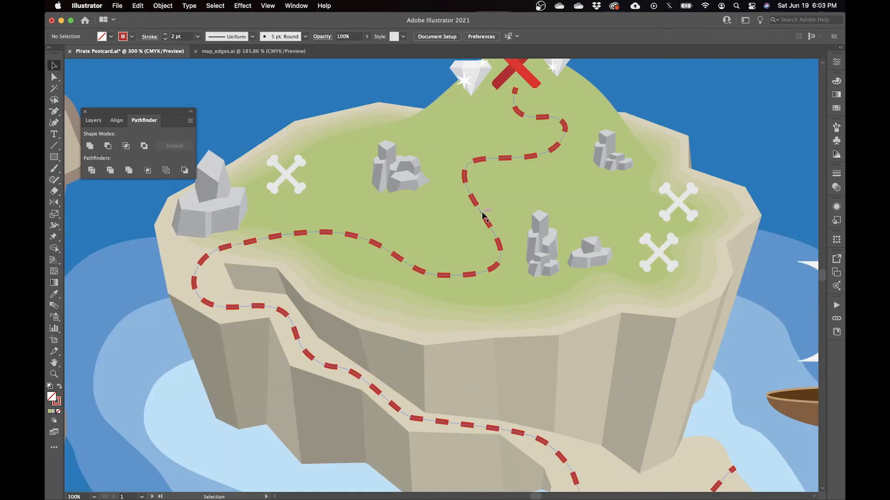
{"action": "key", "text": "super+minus"}
{"action": "left_click", "coordinate": [463, 234]}
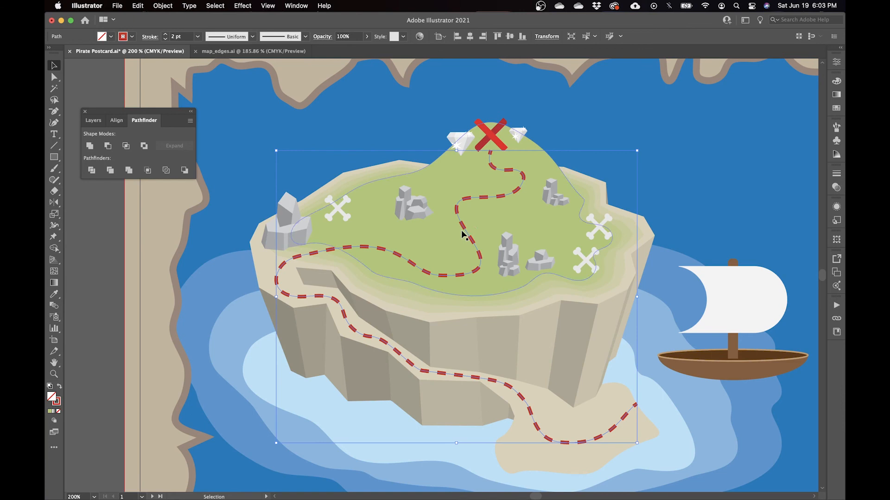
{"action": "key", "text": "Delete"}
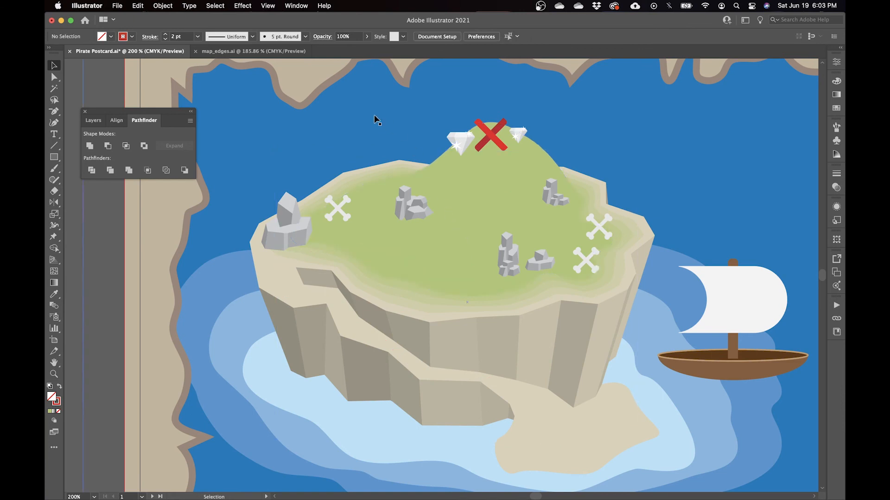
{"action": "double_click", "coordinate": [376, 122]}
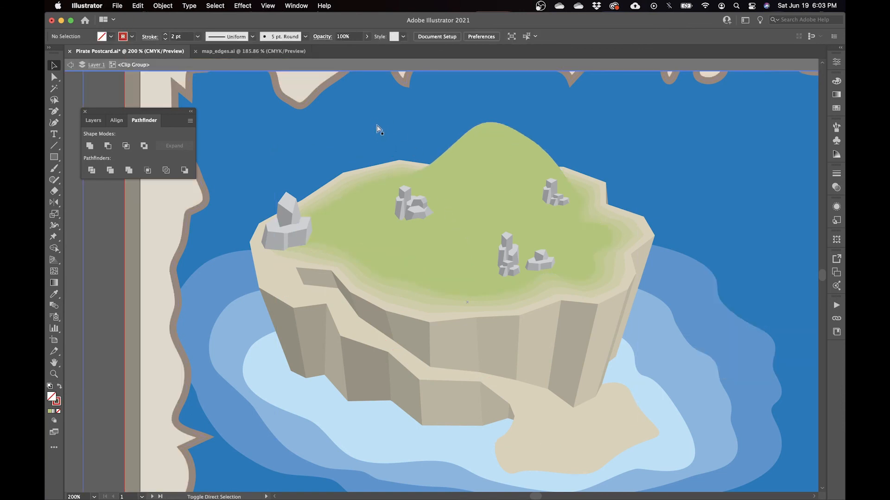
{"action": "key", "text": "super+z"}
{"action": "key", "text": "super+plus"}
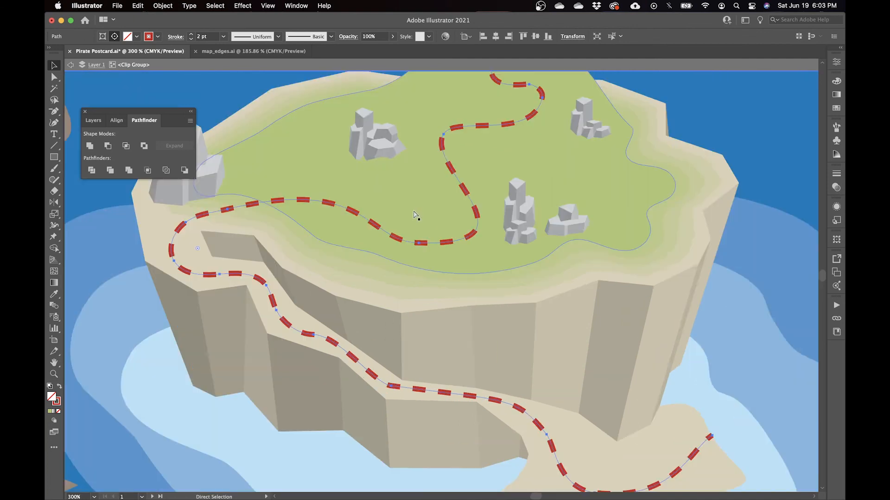
{"action": "key", "text": "super+plus"}
{"action": "key", "text": "super+plus"}
{"action": "key", "text": "v"}
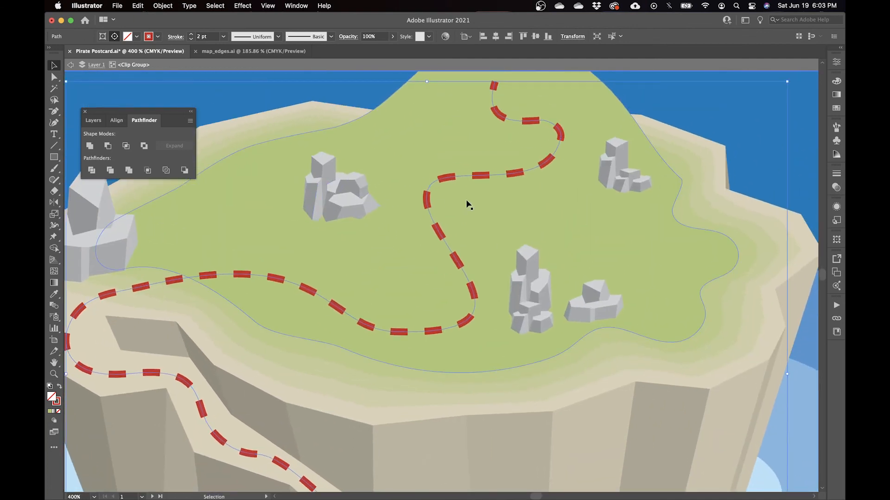
Copy the large clifftop rock into the route's central bend at a smaller size and bring the copy to the front.
{"action": "scroll", "coordinate": [516, 278], "scroll_direction": "left", "scroll_amount": 5}
{"action": "scroll", "coordinate": [516, 278], "scroll_direction": "up", "scroll_amount": 1}
{"action": "left_click_drag", "start_coordinate": [171, 290], "coordinate": [467, 281]}
{"action": "right_click", "coordinate": [467, 279]}
{"action": "mouse_move", "coordinate": [548, 407]}
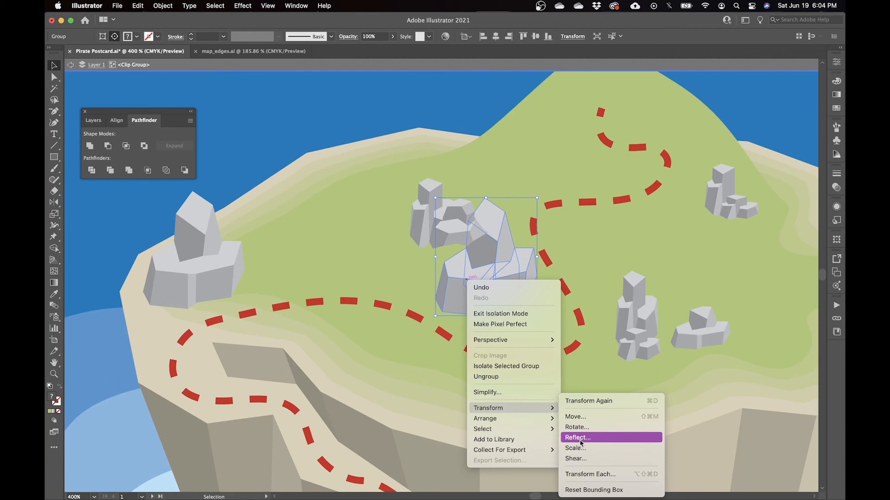
{"action": "mouse_move", "coordinate": [510, 418]}
{"action": "left_click", "coordinate": [584, 418]}
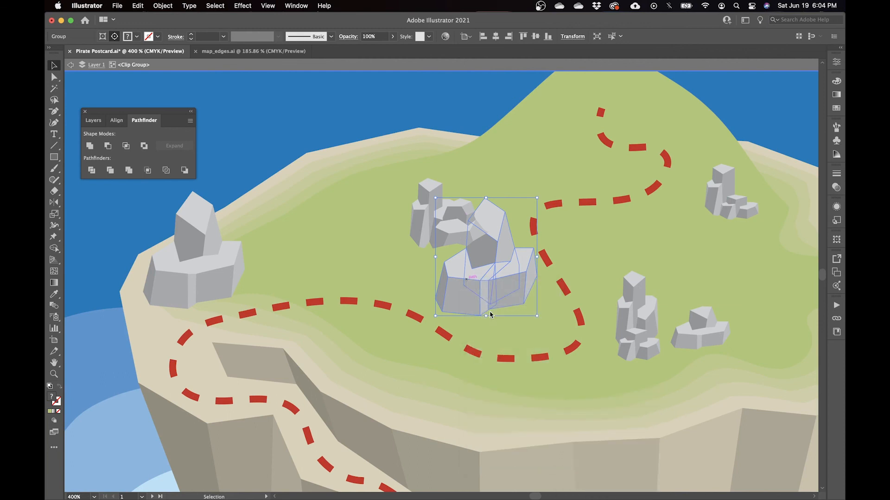
{"action": "left_click_drag", "start_coordinate": [480, 263], "coordinate": [515, 278]}
Draw the top face of a small new rock beside the central rock and fill it with the sampled light gray.
{"action": "key", "text": "p"}
{"action": "key", "text": "super+equal"}
{"action": "left_click", "coordinate": [454, 262]}
{"action": "left_click", "coordinate": [461, 250]}
{"action": "left_click", "coordinate": [468, 265]}
{"action": "left_click", "coordinate": [418, 226]}
{"action": "left_click", "coordinate": [413, 209]}
{"action": "left_click", "coordinate": [403, 203]}
{"action": "key", "text": "i"}
{"action": "left_click", "coordinate": [488, 200]}
Draw the shaded lower-left face of the small rock, joined to its top face, with the Pen tool.
{"action": "key", "text": "p"}
{"action": "left_click", "coordinate": [379, 226]}
{"action": "left_click", "coordinate": [404, 203]}
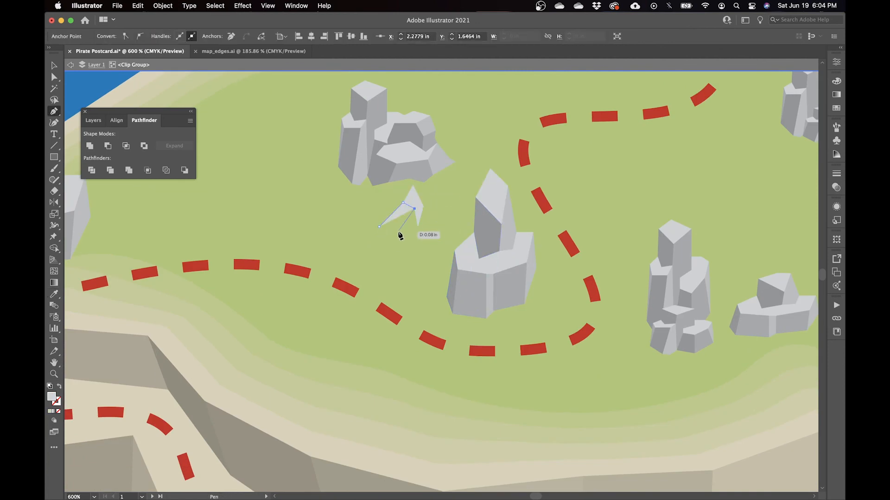
{"action": "left_click", "coordinate": [397, 232]}
{"action": "left_click", "coordinate": [418, 227]}
{"action": "left_click", "coordinate": [415, 209]}
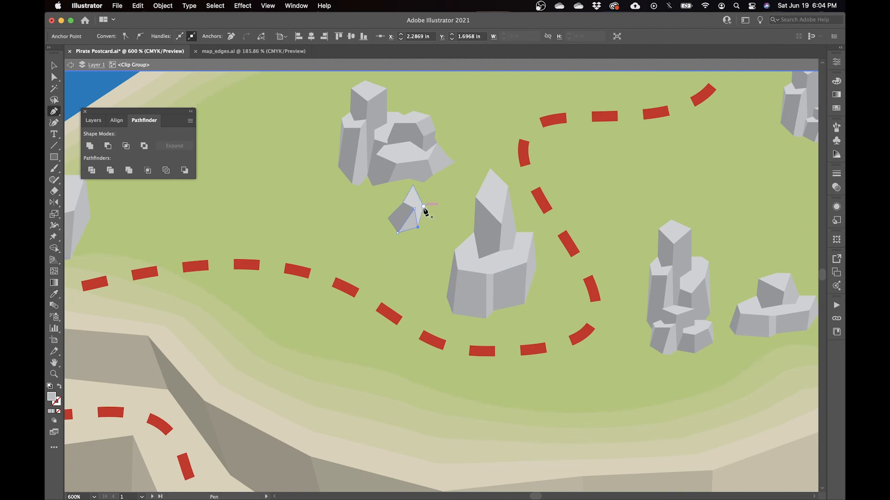
Add the right side face of the small rock with the Pen tool.
{"action": "left_click", "coordinate": [423, 206]}
{"action": "left_click", "coordinate": [436, 211]}
{"action": "left_click", "coordinate": [426, 225]}
{"action": "left_click", "coordinate": [418, 227]}
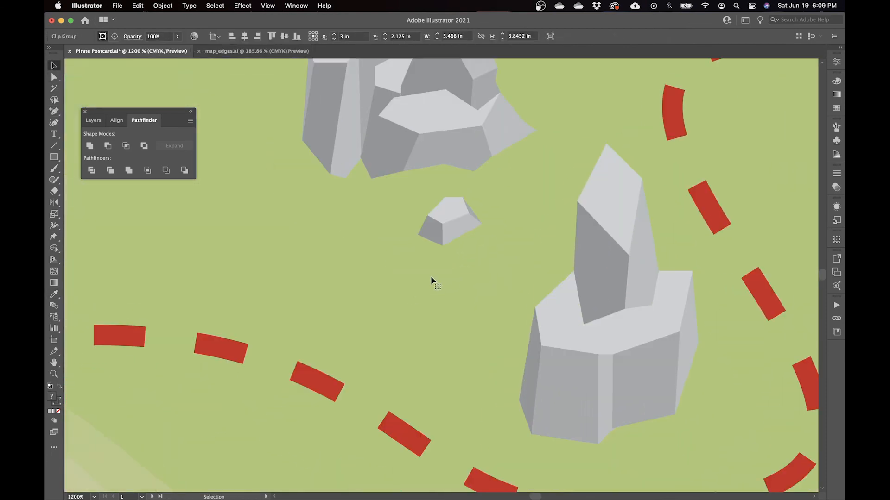
Place the slender rock shard beside the large central rock and leave the clip group's isolation.
{"action": "key", "text": "cmd+0"}
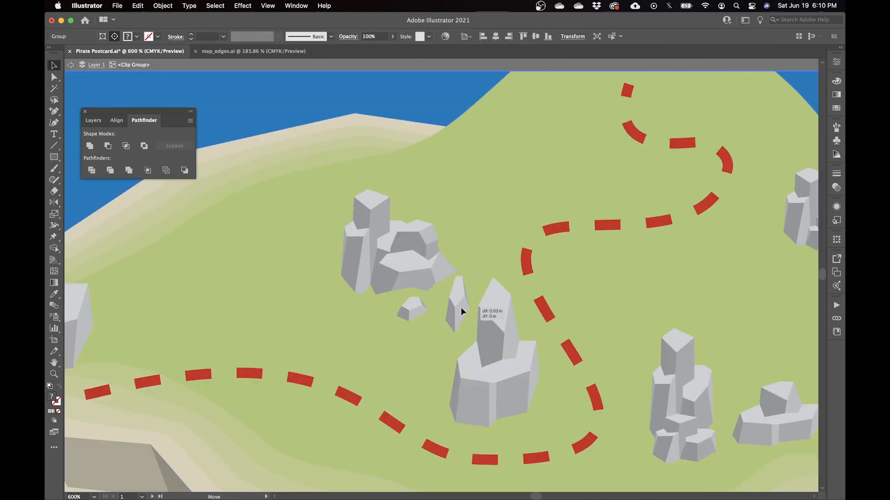
{"action": "left_click_drag", "start_coordinate": [460, 307], "coordinate": [466, 327]}
{"action": "key", "text": "super+minus"}
{"action": "key", "text": "super+minus"}
{"action": "key", "text": "Escape"}
{"action": "key", "text": "super+0"}
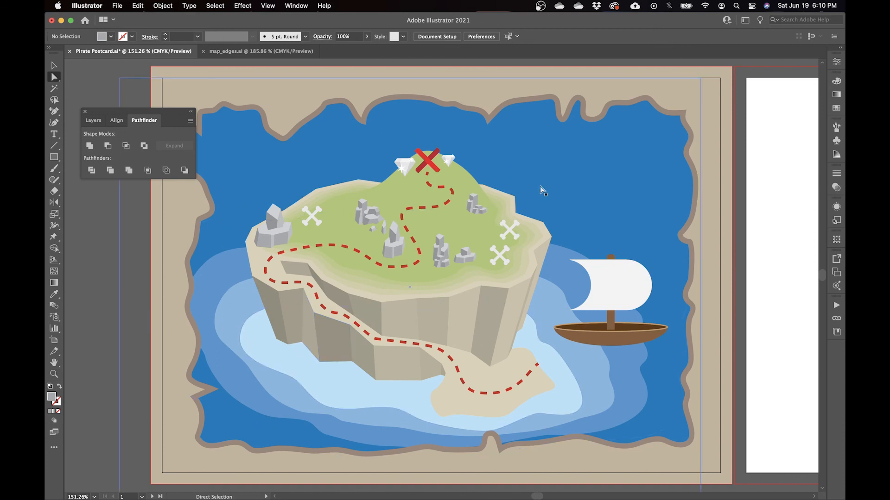
Draw a vertical line with no fill and a light gray stroke down the middle of the blank second artboard.
{"action": "scroll", "coordinate": [542, 190], "scroll_direction": "right", "scroll_amount": 10}
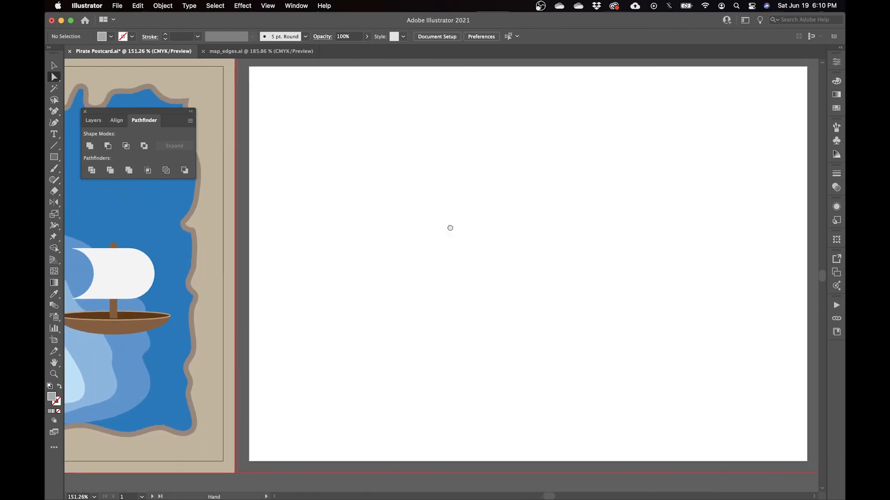
{"action": "key", "text": "super+1"}
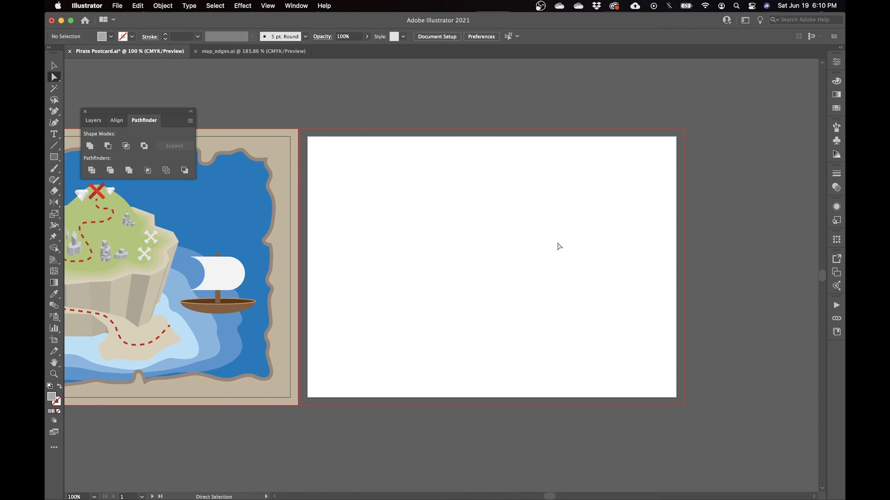
{"action": "left_click", "coordinate": [423, 202]}
{"action": "key", "text": "backslash"}
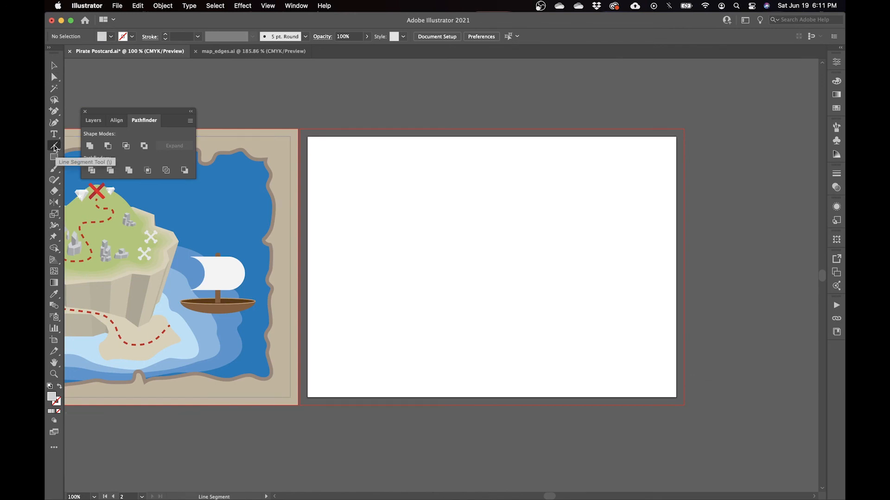
{"action": "left_click", "coordinate": [836, 108]}
{"action": "left_click", "coordinate": [717, 108]}
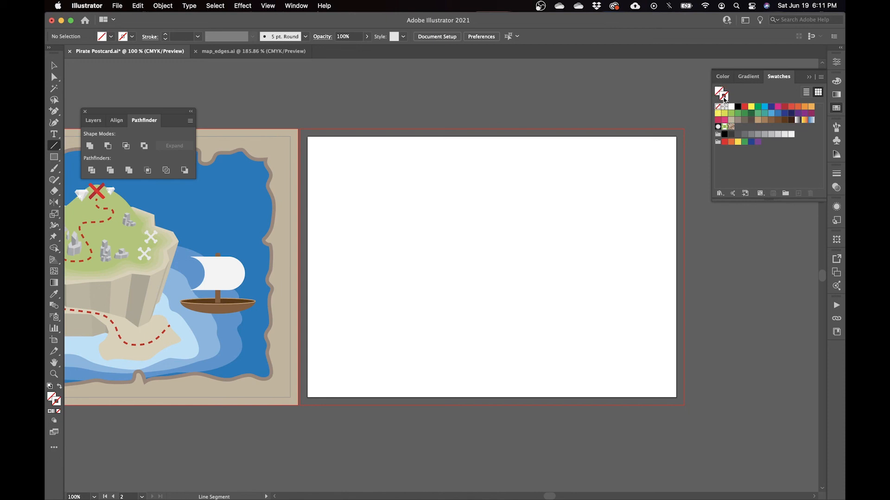
{"action": "left_click", "coordinate": [777, 134]}
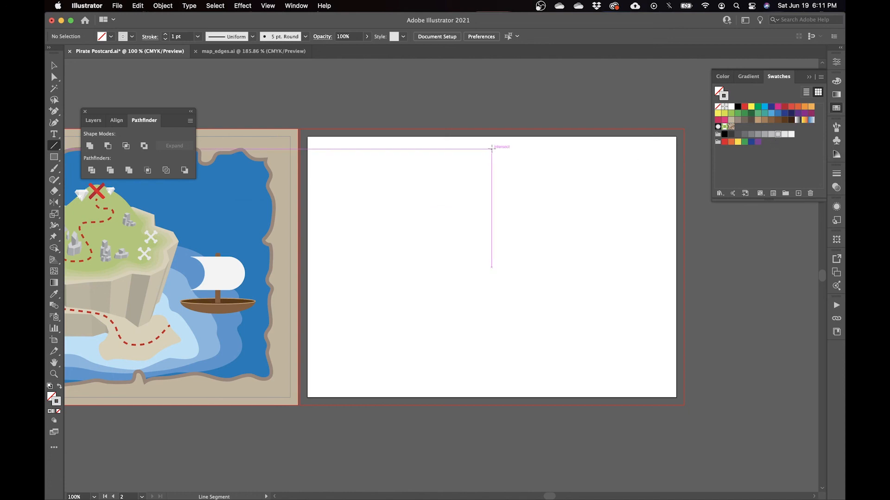
{"action": "left_click_drag", "start_coordinate": [491, 151], "coordinate": [492, 366]}
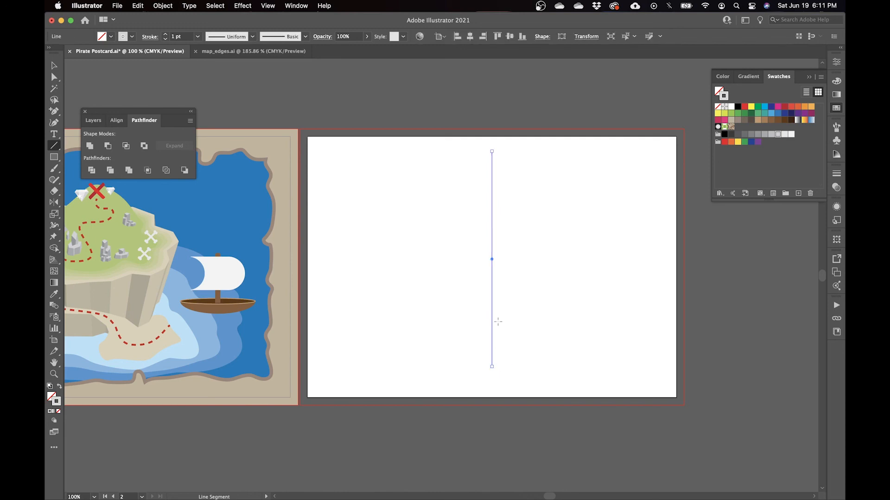
Center the line horizontally and vertically on the second artboard.
{"action": "key", "text": "v"}
{"action": "left_click_drag", "start_coordinate": [441, 292], "coordinate": [441, 292]}
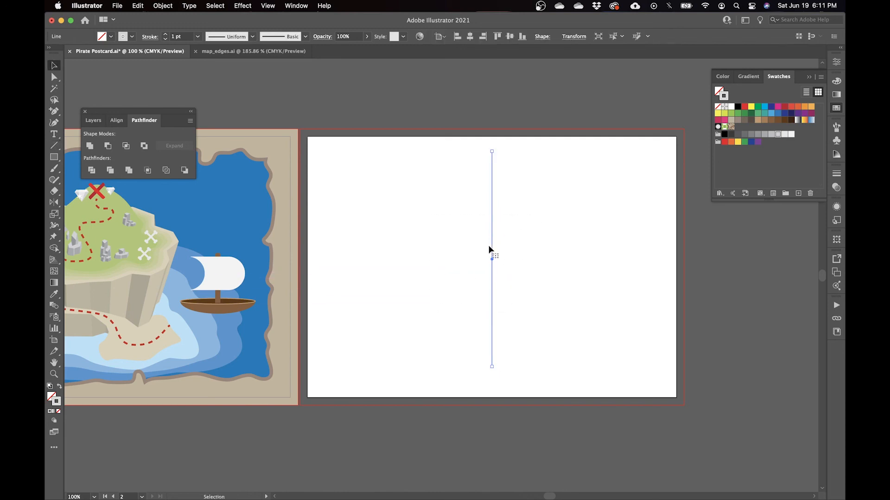
{"action": "left_click", "coordinate": [118, 121]}
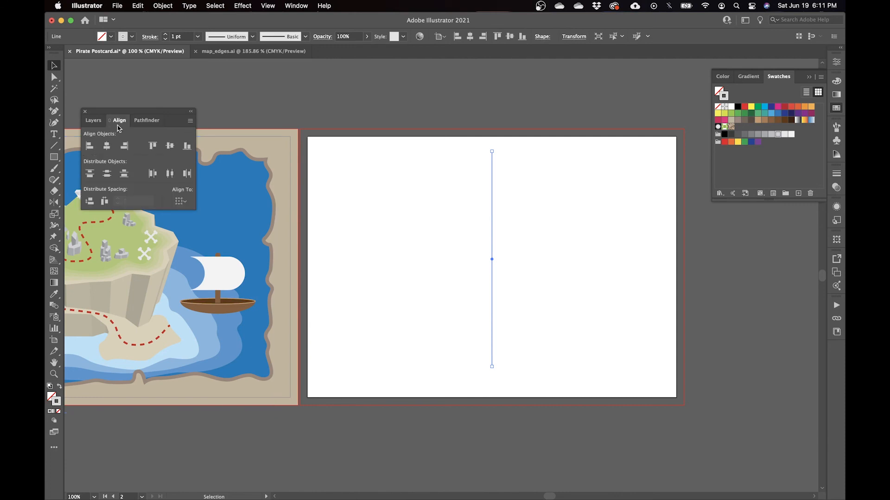
{"action": "left_click", "coordinate": [297, 6]}
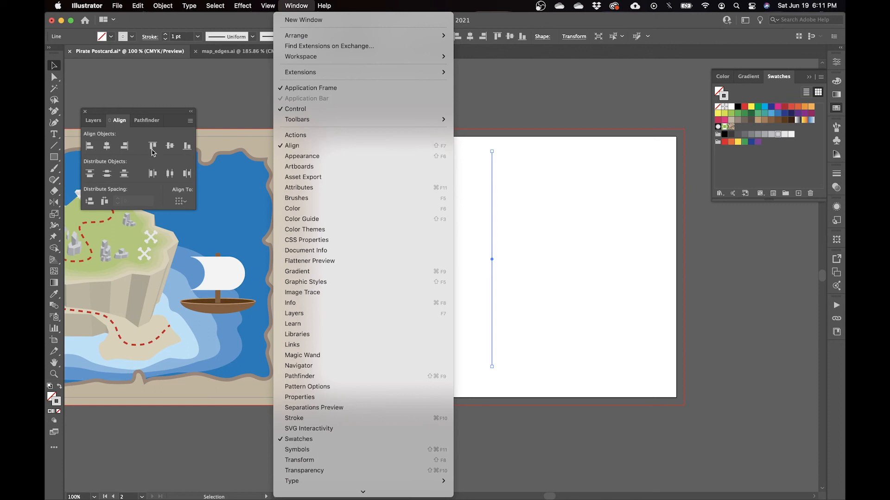
{"action": "left_click", "coordinate": [107, 146]}
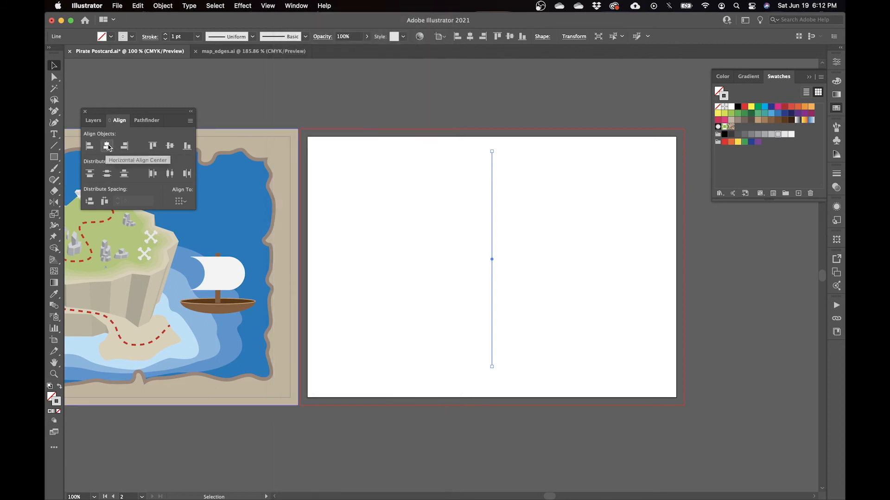
{"action": "left_click", "coordinate": [171, 147]}
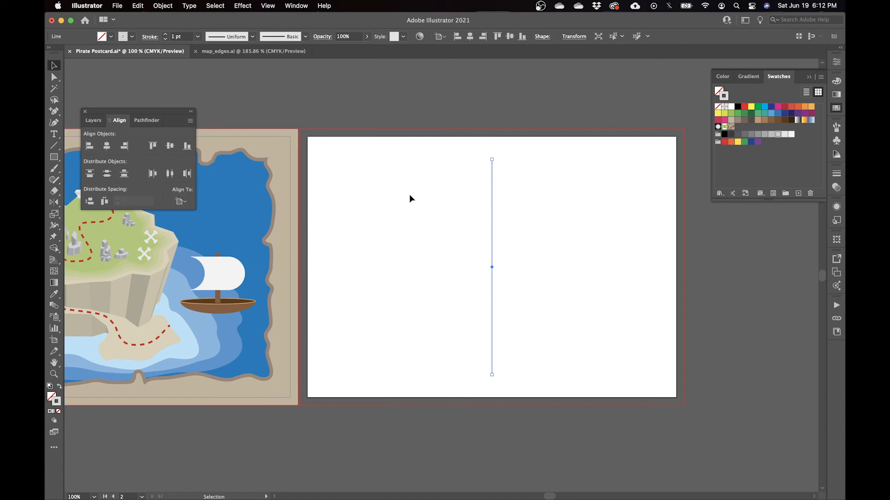
Set the divider line's stroke weight to 3 pt.
{"action": "left_click", "coordinate": [165, 35]}
{"action": "left_click", "coordinate": [166, 35]}
{"action": "left_click", "coordinate": [166, 34]}
{"action": "left_click", "coordinate": [166, 34]}
{"action": "left_click", "coordinate": [166, 35]}
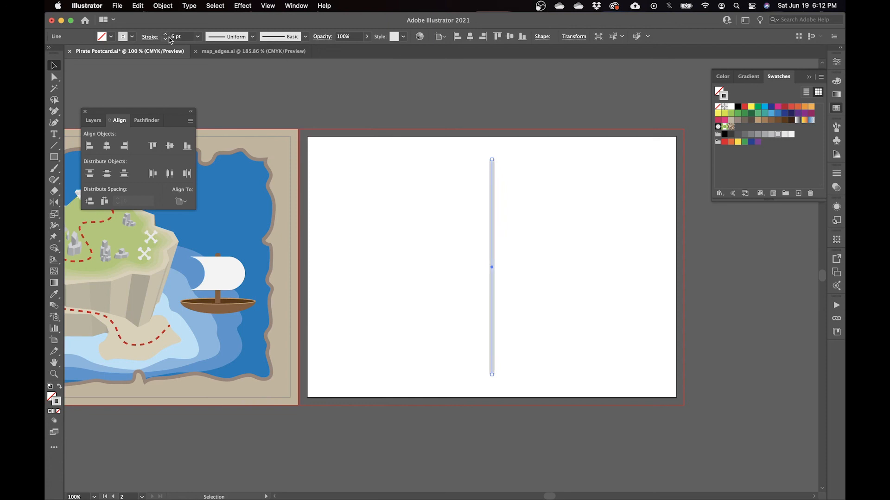
{"action": "left_click", "coordinate": [166, 39]}
{"action": "left_click", "coordinate": [165, 40]}
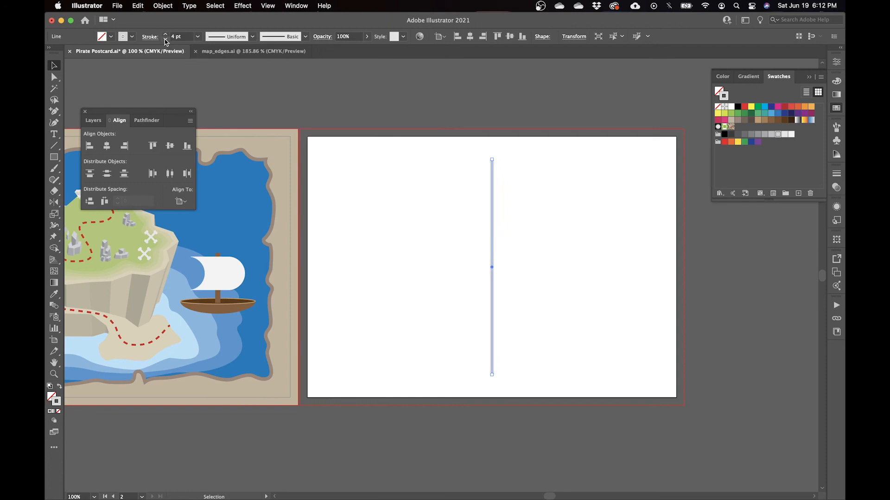
{"action": "left_click", "coordinate": [165, 40]}
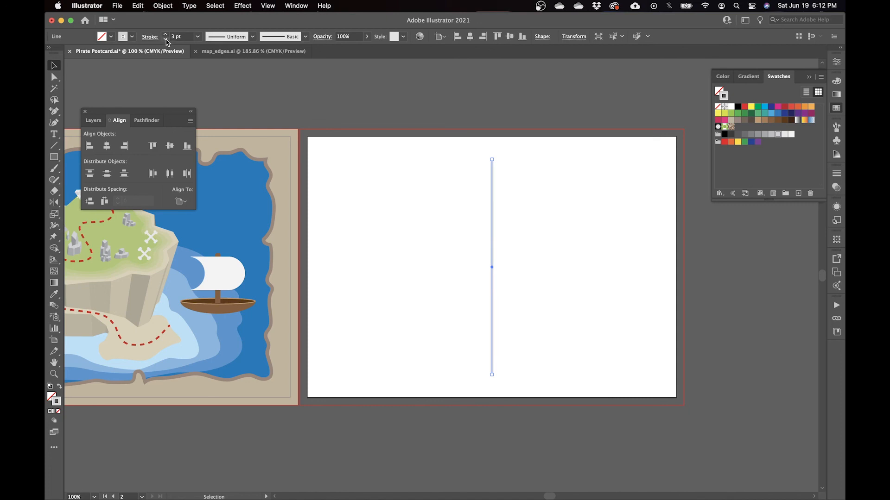
Give the divider line round caps and deselect it.
{"action": "left_click", "coordinate": [150, 36]}
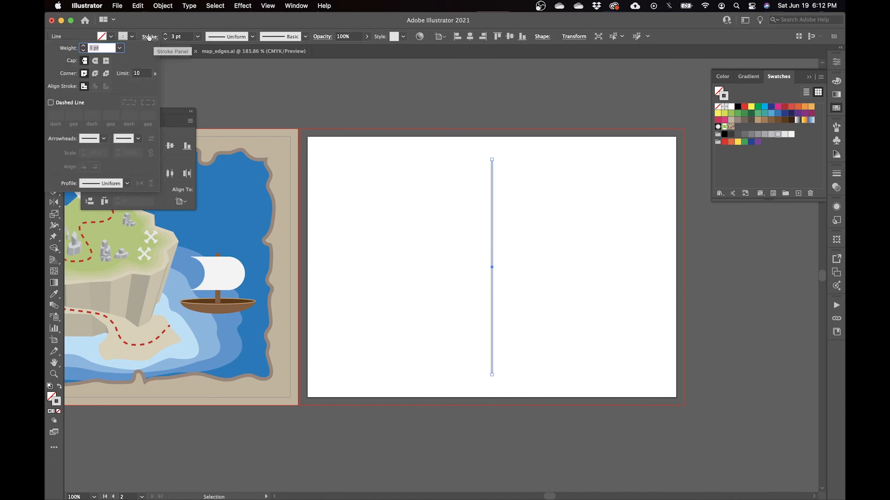
{"action": "left_click", "coordinate": [95, 61]}
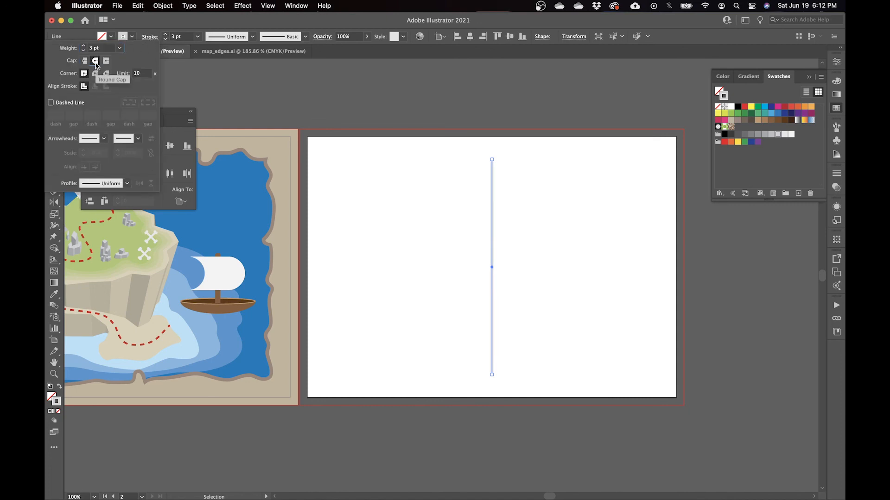
{"action": "left_click", "coordinate": [514, 185]}
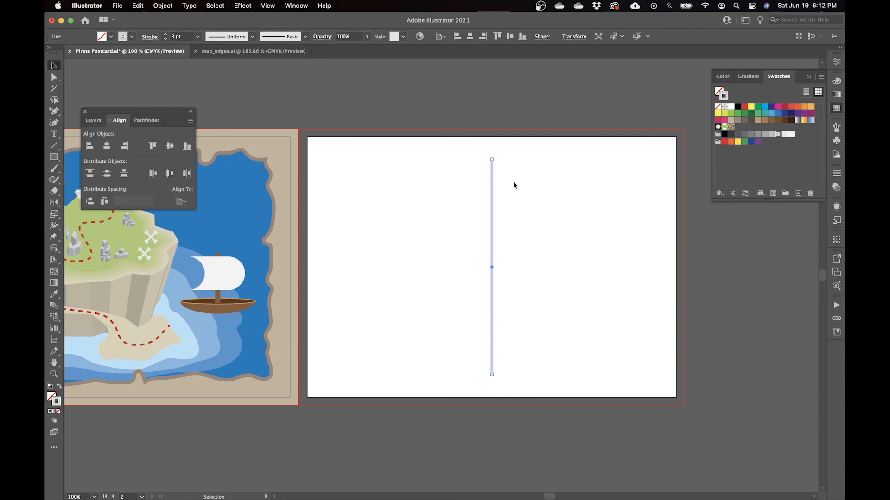
{"action": "left_click", "coordinate": [520, 183]}
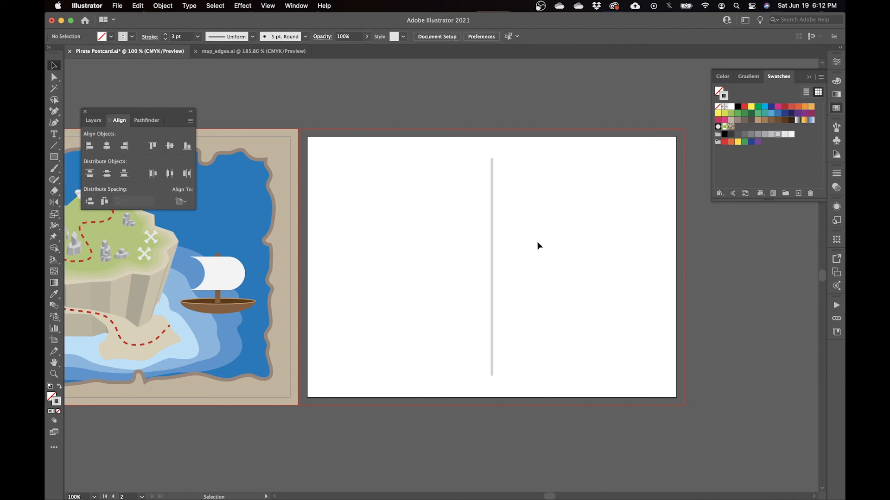
Draw a light gray outlined square as a stamp box in the upper-right corner of the second artboard and deselect it.
{"action": "key", "text": "super+equal"}
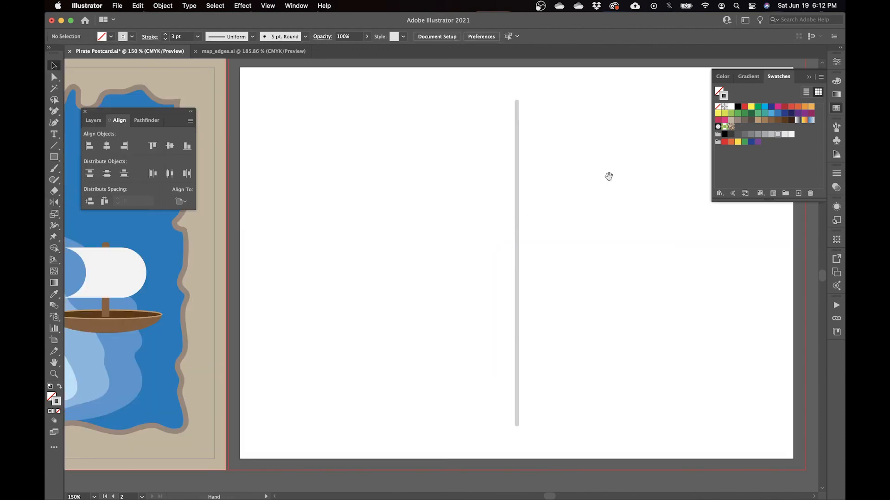
{"action": "left_click_drag", "start_coordinate": [608, 177], "coordinate": [423, 195]}
{"action": "key", "text": "m"}
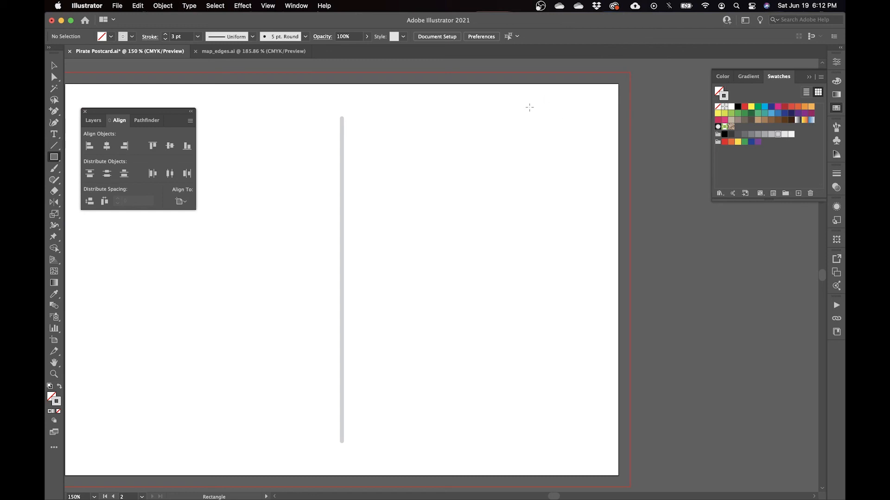
{"action": "left_click_drag", "start_coordinate": [535, 107], "coordinate": [564, 136]}
{"action": "key", "text": "v"}
{"action": "left_click_drag", "start_coordinate": [561, 100], "coordinate": [592, 117]}
{"action": "scroll", "coordinate": [524, 229], "scroll_direction": "left", "scroll_amount": 5}
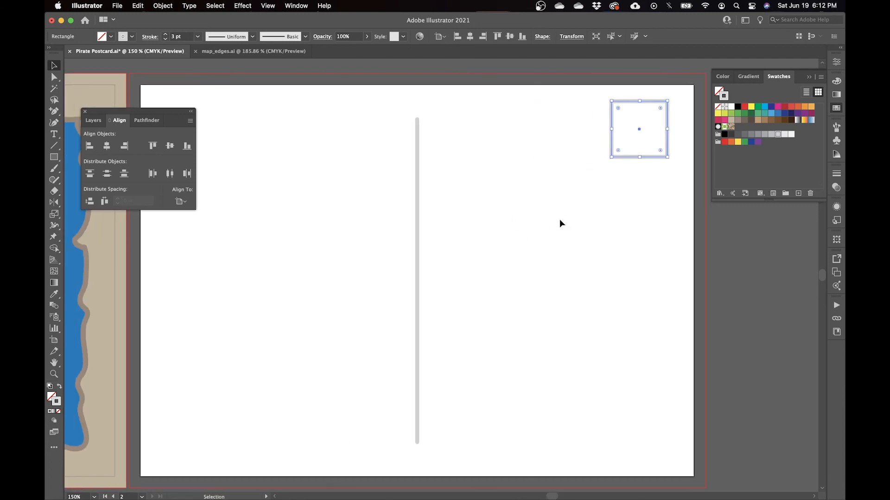
{"action": "left_click", "coordinate": [560, 218]}
{"action": "mouse_move", "coordinate": [453, 220]}
{"action": "left_mouse_down"}
{"action": "mouse_move", "coordinate": [576, 200]}
{"action": "mouse_move", "coordinate": [462, 212]}
{"action": "left_mouse_up"}
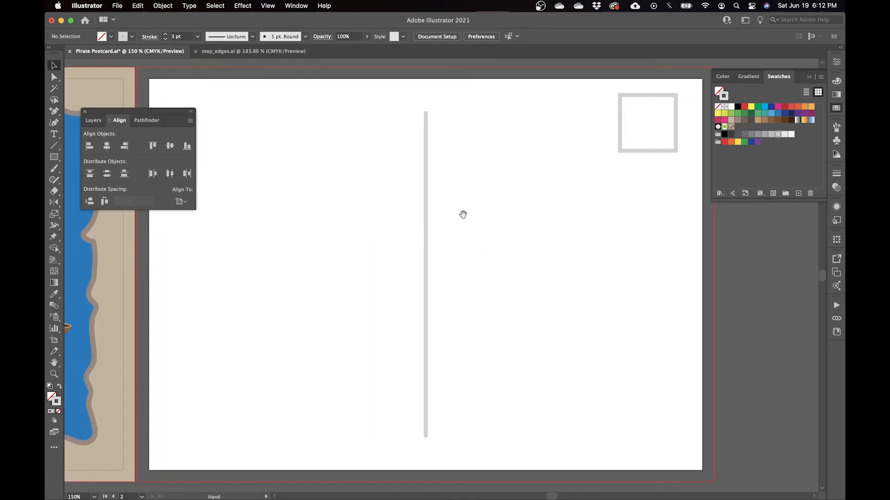
{"action": "left_click", "coordinate": [426, 204]}
{"action": "left_click", "coordinate": [494, 250]}
{"action": "left_click", "coordinate": [425, 165]}
{"action": "left_click", "coordinate": [502, 211]}
Draw a horizontal line about 2.5 in long below the stamp box, between the divider and the right margin, and adjust its position slightly.
{"action": "scroll", "coordinate": [510, 227], "scroll_direction": "right", "scroll_amount": 3}
{"action": "scroll", "coordinate": [510, 227], "scroll_direction": "down", "scroll_amount": 1}
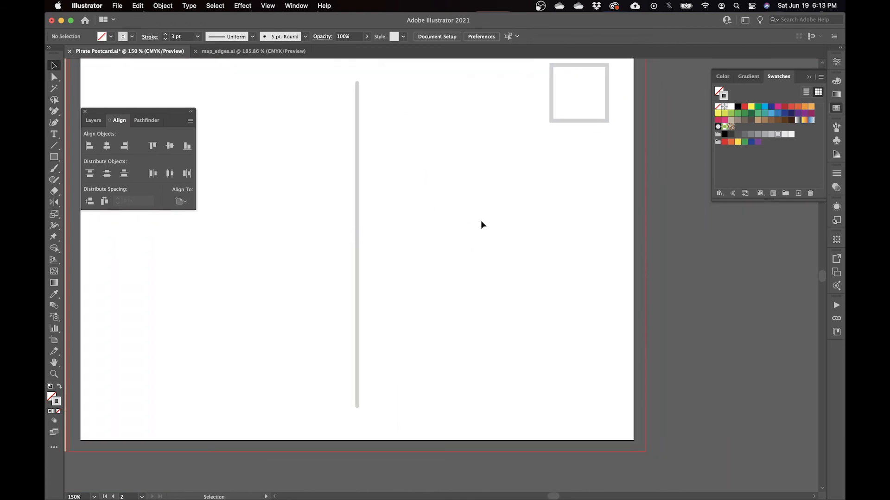
{"action": "key", "text": "backslash"}
{"action": "left_click_drag", "start_coordinate": [381, 189], "coordinate": [609, 214]}
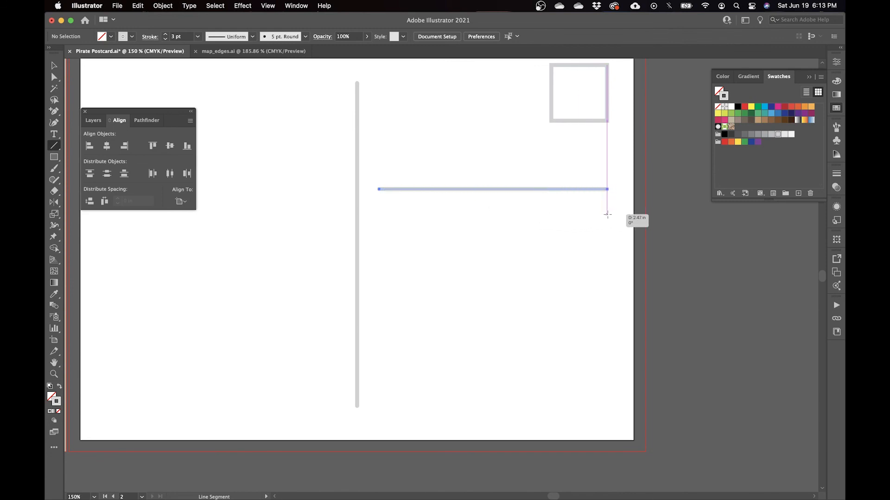
{"action": "left_click_drag", "start_coordinate": [607, 214], "coordinate": [610, 214]}
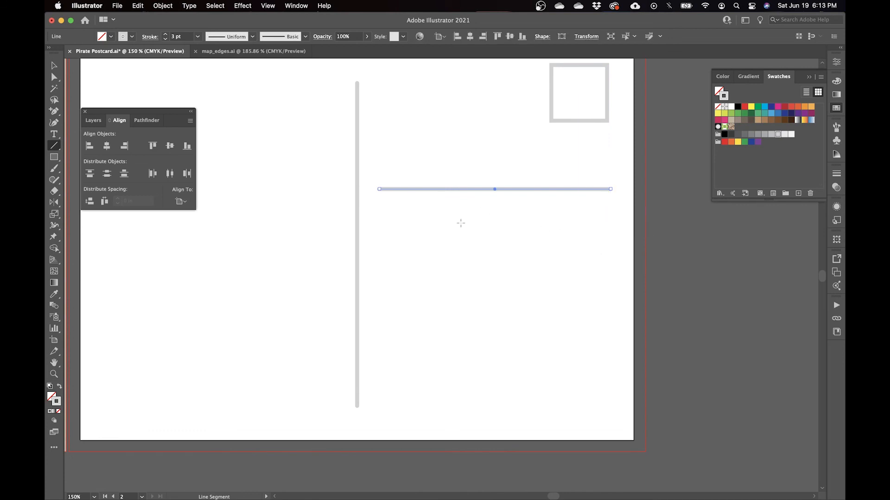
{"action": "key", "text": "v"}
{"action": "scroll", "coordinate": [487, 297], "scroll_direction": "up", "scroll_amount": 3}
{"action": "scroll", "coordinate": [486, 296], "scroll_direction": "left", "scroll_amount": 2}
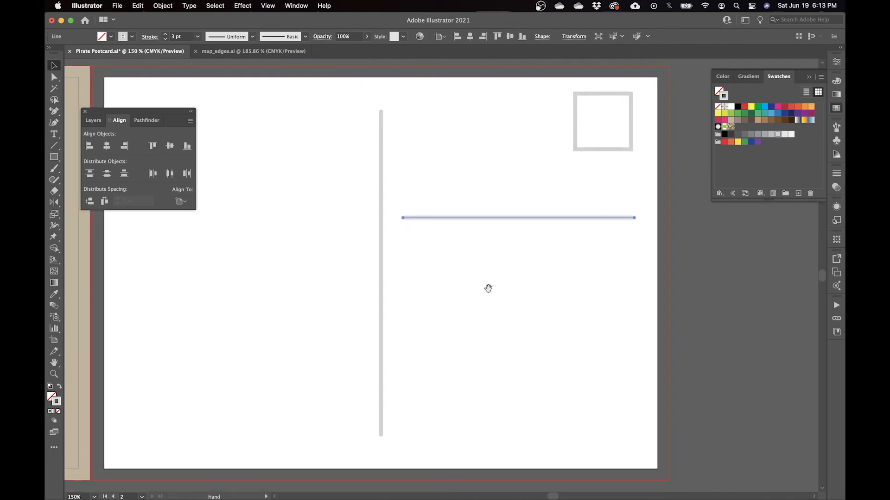
{"action": "mouse_move", "coordinate": [538, 220]}
{"action": "left_mouse_down"}
{"action": "mouse_move", "coordinate": [575, 199]}
{"action": "mouse_move", "coordinate": [552, 215]}
{"action": "left_mouse_up"}
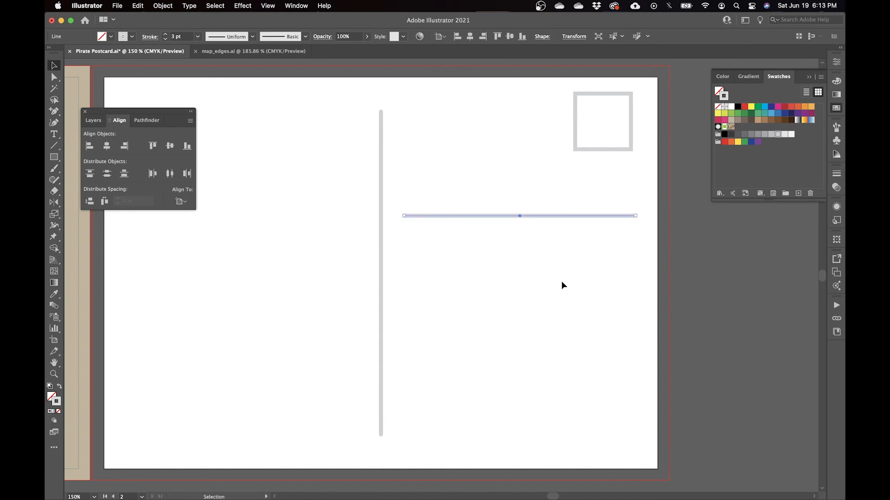
Draw a helper rectangle covering the half of the second artboard that contains the horizontal line and stamp box.
{"action": "key", "text": "m"}
{"action": "mouse_move", "coordinate": [548, 228]}
{"action": "left_mouse_down"}
{"action": "mouse_move", "coordinate": [544, 194]}
{"action": "mouse_move", "coordinate": [539, 225]}
{"action": "left_mouse_up"}
{"action": "left_click_drag", "start_coordinate": [652, 81], "coordinate": [376, 474]}
Center the horizontal line horizontally with the helper rectangle and delete the rectangle.
{"action": "key", "text": "v"}
{"action": "left_click", "coordinate": [431, 221], "text": "shift"}
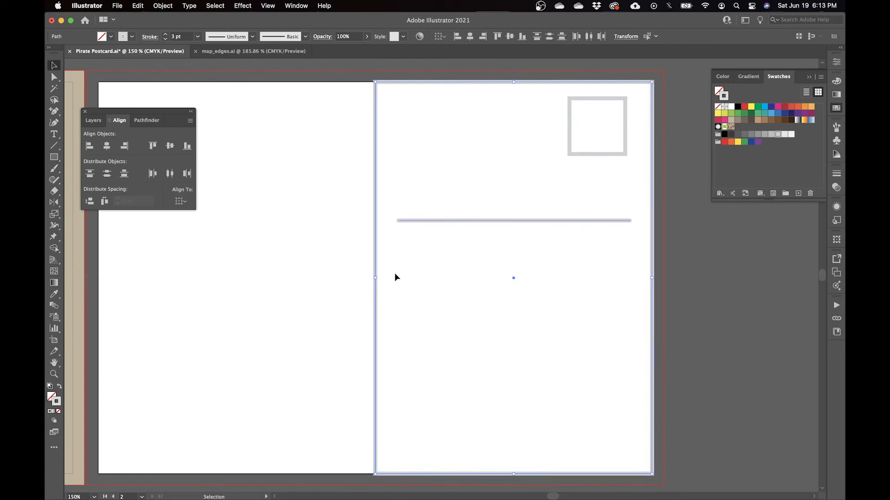
{"action": "left_click", "coordinate": [107, 147]}
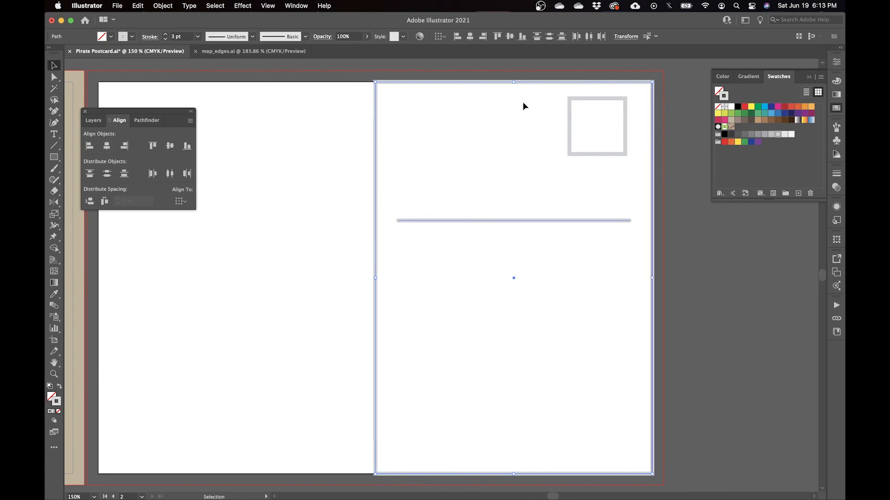
{"action": "left_click", "coordinate": [505, 139]}
{"action": "left_click_drag", "start_coordinate": [505, 78], "coordinate": [489, 193]}
{"action": "key", "text": "Delete"}
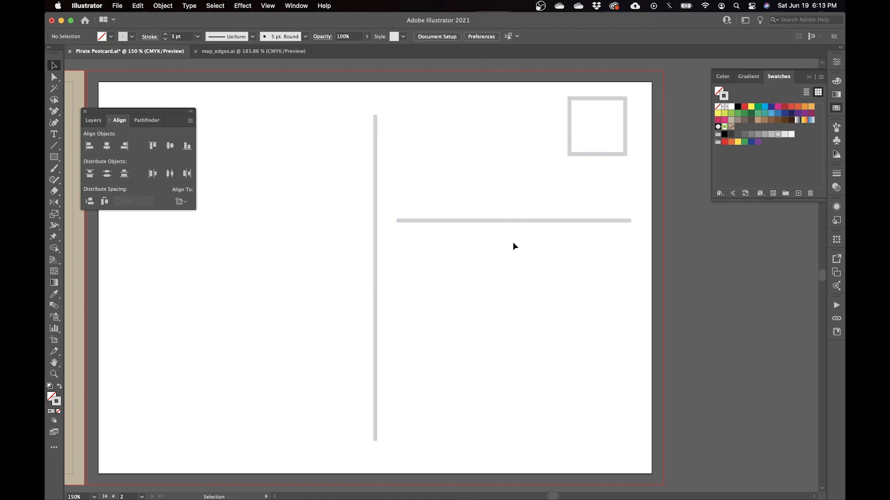
Duplicate the horizontal line straight down, about 1.89 in below the original.
{"action": "left_click_drag", "start_coordinate": [523, 221], "coordinate": [527, 257]}
{"action": "key", "text": "super+z"}
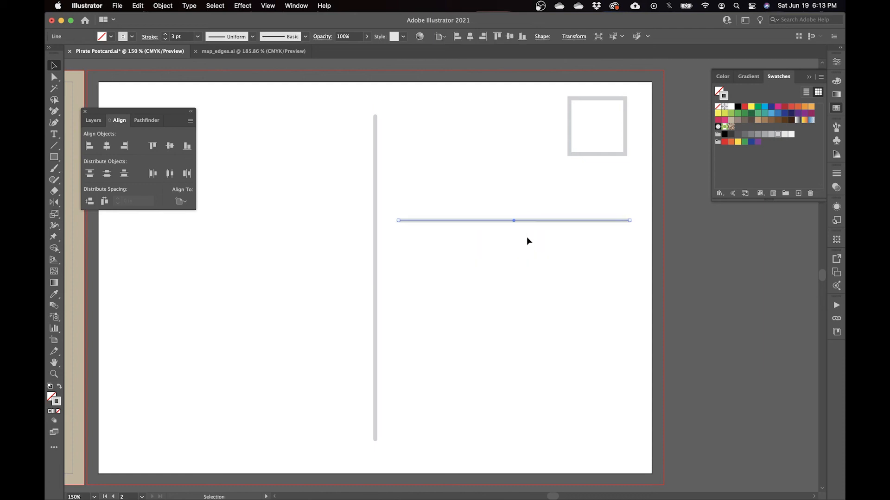
{"action": "left_click_drag", "start_coordinate": [537, 222], "coordinate": [524, 398]}
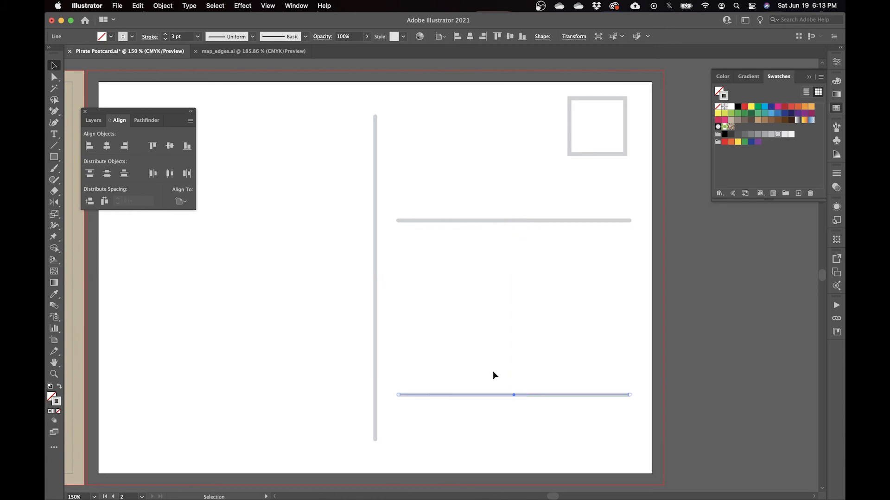
Blend the two horizontal lines using Specified Steps spacing with 5 steps, and deselect the blend.
{"action": "left_click", "coordinate": [54, 305]}
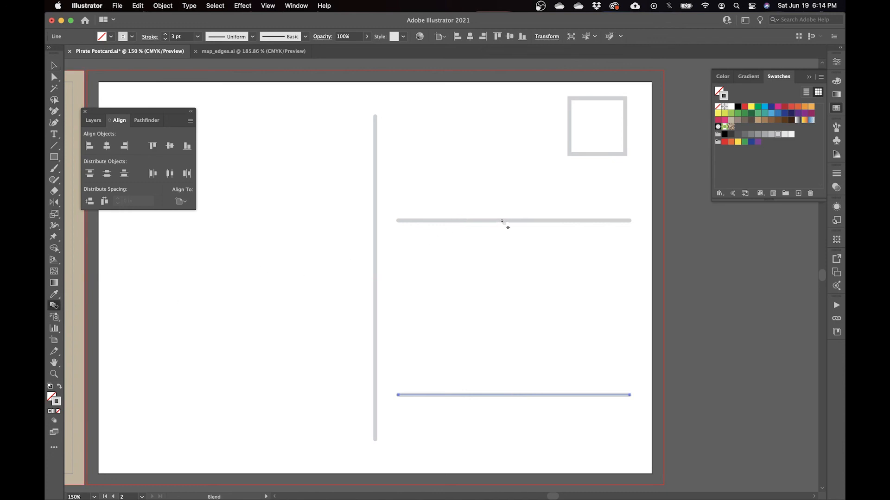
{"action": "left_click", "coordinate": [471, 396]}
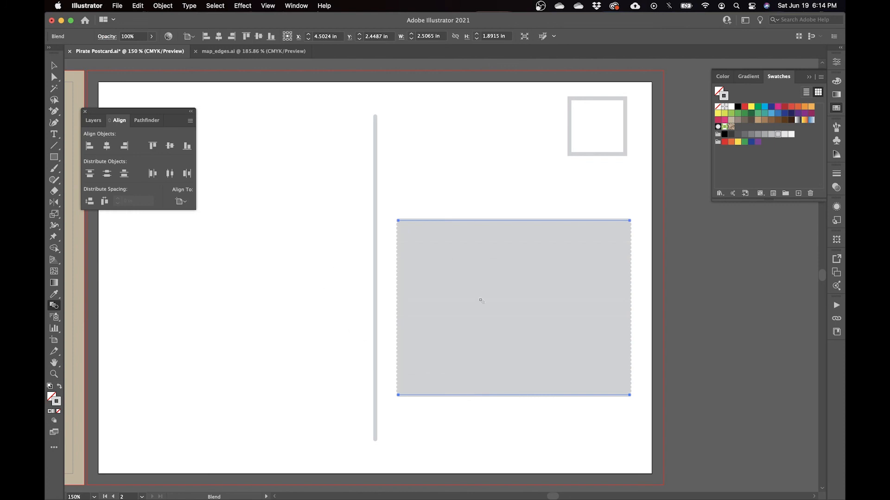
{"action": "double_click", "coordinate": [54, 306]}
{"action": "left_click", "coordinate": [625, 279]}
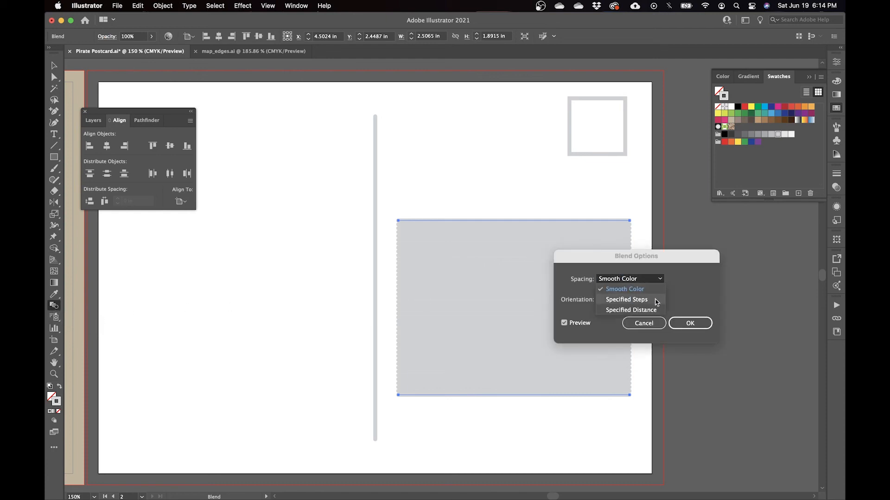
{"action": "left_click", "coordinate": [640, 305]}
{"action": "type", "text": "27"}
{"action": "key", "text": "Tab"}
{"action": "key", "text": "Down"}
{"action": "key", "text": "Down"}
{"action": "key", "text": "Down"}
{"action": "key", "text": "Down"}
{"action": "key", "text": "Down"}
{"action": "key", "text": "Down"}
{"action": "key", "text": "Down"}
{"action": "key", "text": "Down"}
{"action": "key", "text": "Down"}
{"action": "key", "text": "Down"}
{"action": "key", "text": "Down"}
{"action": "key", "text": "Down"}
{"action": "key", "text": "Down"}
{"action": "key", "text": "Down"}
{"action": "key", "text": "Down"}
{"action": "key", "text": "Down"}
{"action": "key", "text": "Down"}
{"action": "key", "text": "Down"}
{"action": "key", "text": "Down"}
{"action": "key", "text": "Down"}
{"action": "key", "text": "Up"}
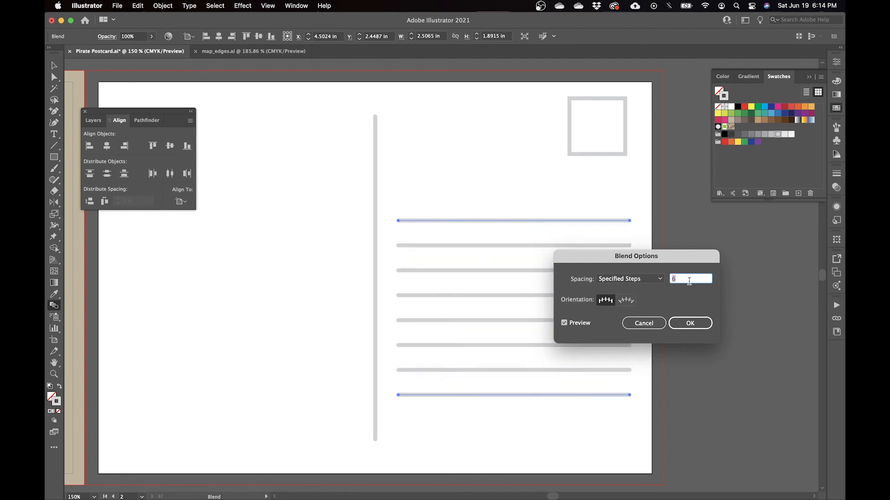
{"action": "key", "text": "Down"}
{"action": "key", "text": "Up"}
{"action": "key", "text": "Down"}
{"action": "key", "text": "Up"}
{"action": "key", "text": "Down"}
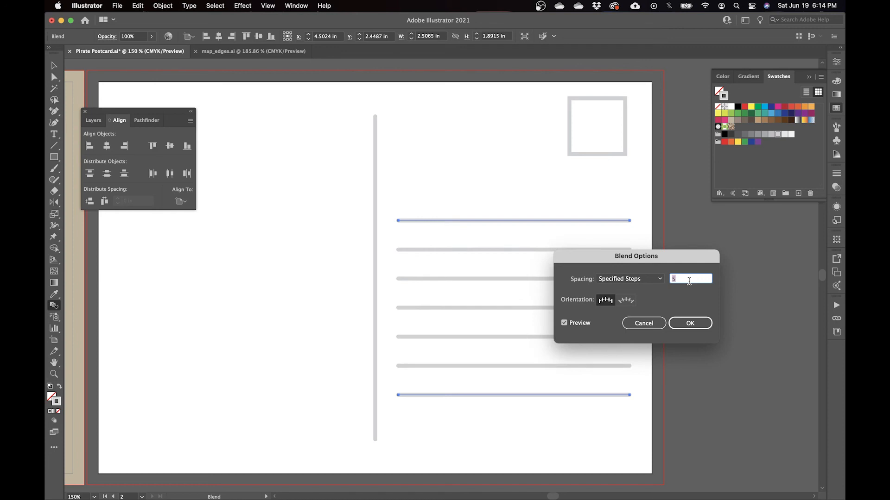
{"action": "key", "text": "Up"}
{"action": "key", "text": "Down"}
{"action": "left_click", "coordinate": [690, 324]}
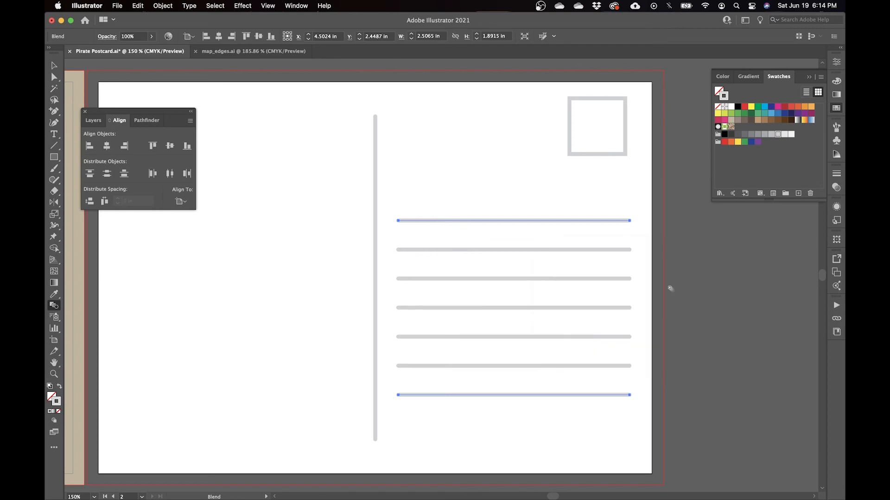
{"action": "scroll", "coordinate": [265, 252], "scroll_direction": "left", "scroll_amount": 5}
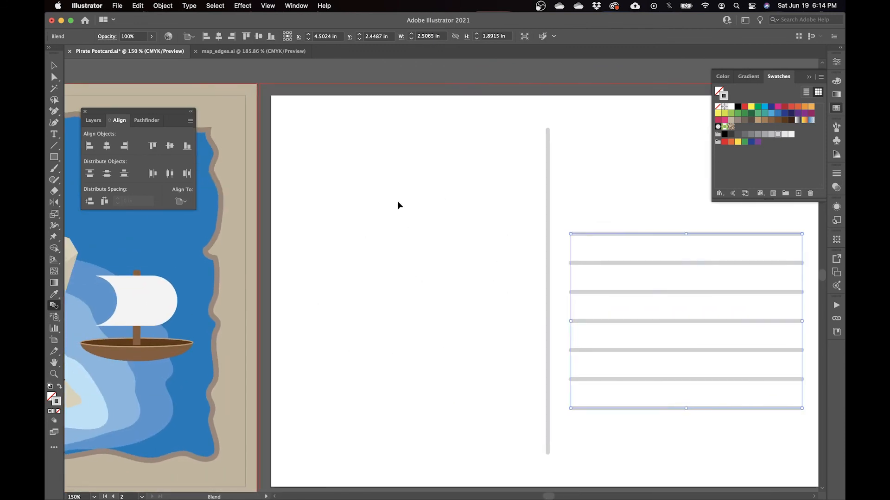
{"action": "key", "text": "v"}
{"action": "left_click", "coordinate": [375, 231]}
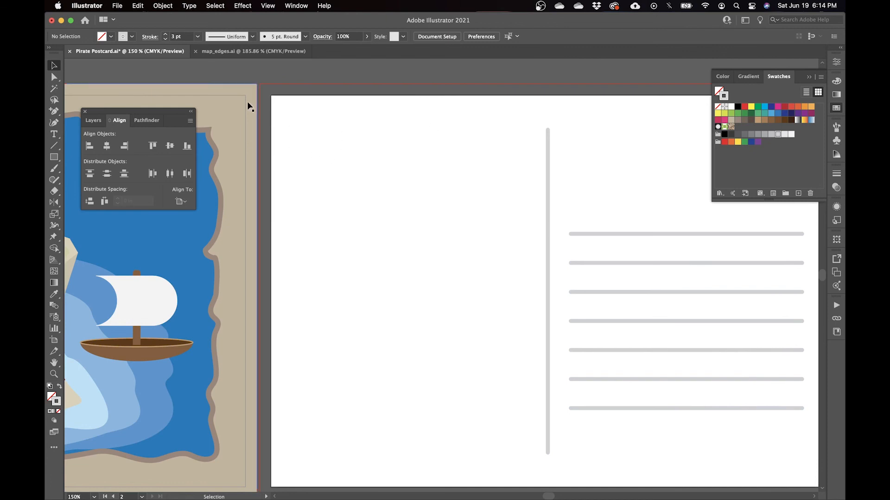
Try placing Logo Green.png unlinked at a reduced size in the upper-left corner of the postcard back, and undo the placement.
{"action": "left_click", "coordinate": [119, 6]}
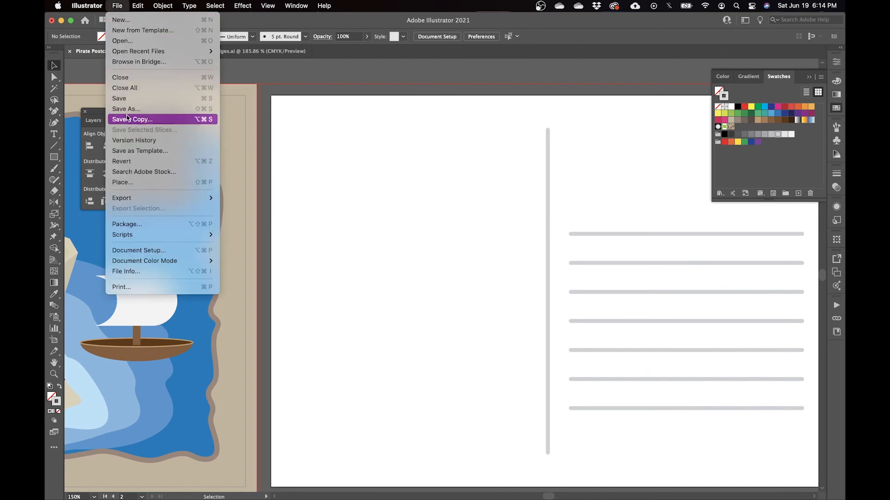
{"action": "left_click", "coordinate": [137, 185]}
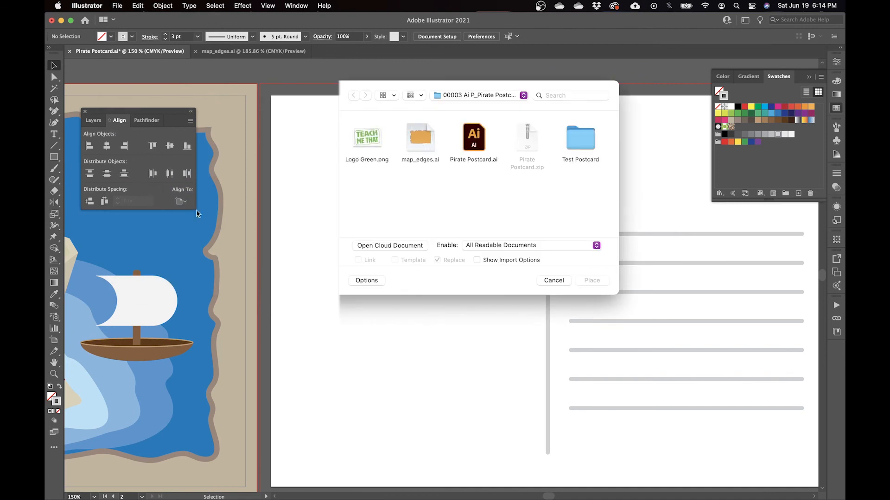
{"action": "left_click", "coordinate": [367, 139]}
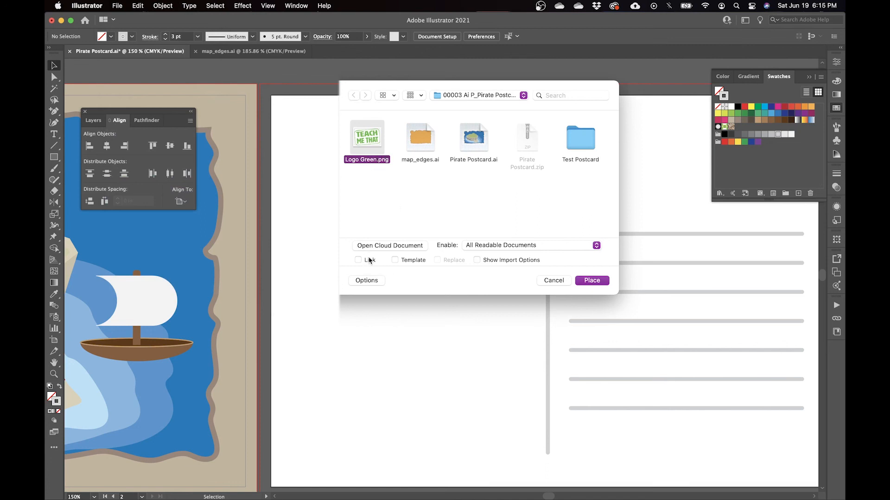
{"action": "left_click", "coordinate": [592, 281]}
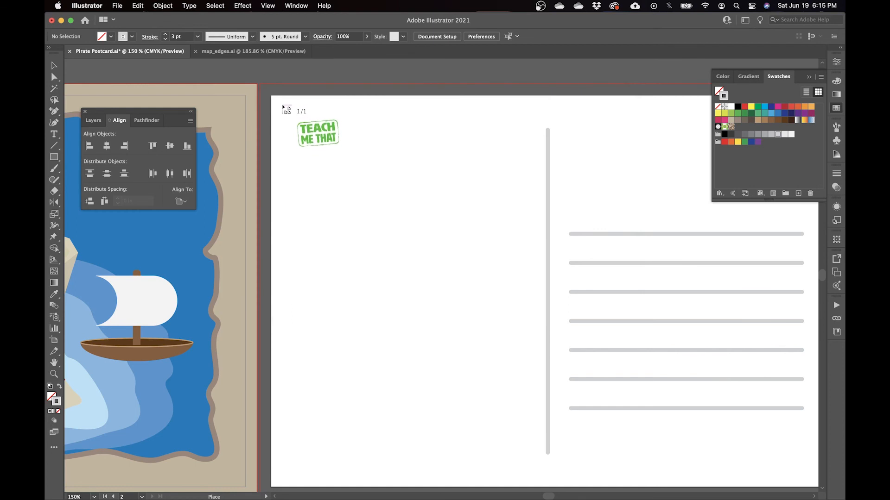
{"action": "left_click_drag", "start_coordinate": [284, 105], "coordinate": [397, 185]}
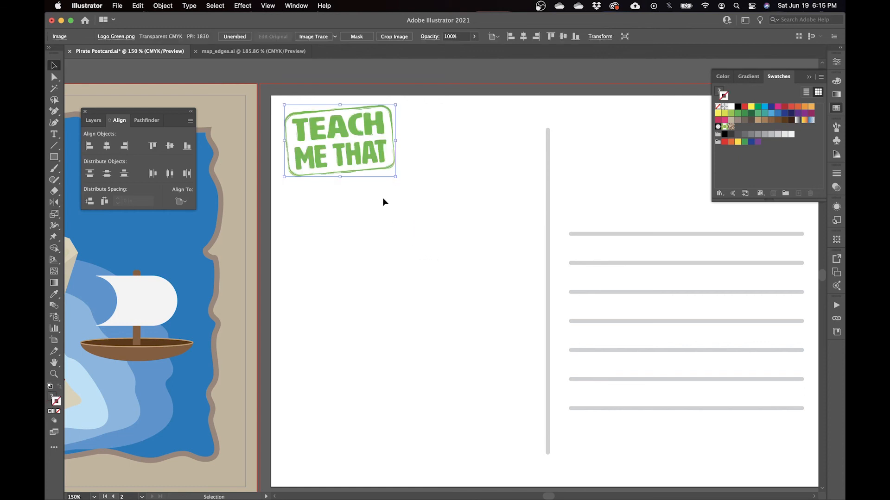
{"action": "key", "text": "super+z"}
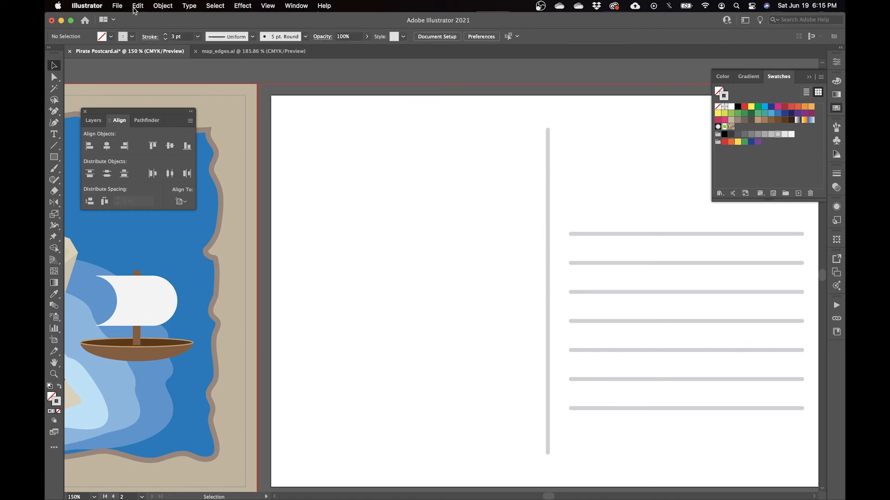
Try placing Logo Green.png at its original size on the postcard back, and delete it.
{"action": "left_click", "coordinate": [118, 6]}
{"action": "left_click", "coordinate": [158, 183]}
{"action": "left_click", "coordinate": [367, 139]}
{"action": "left_click", "coordinate": [592, 280]}
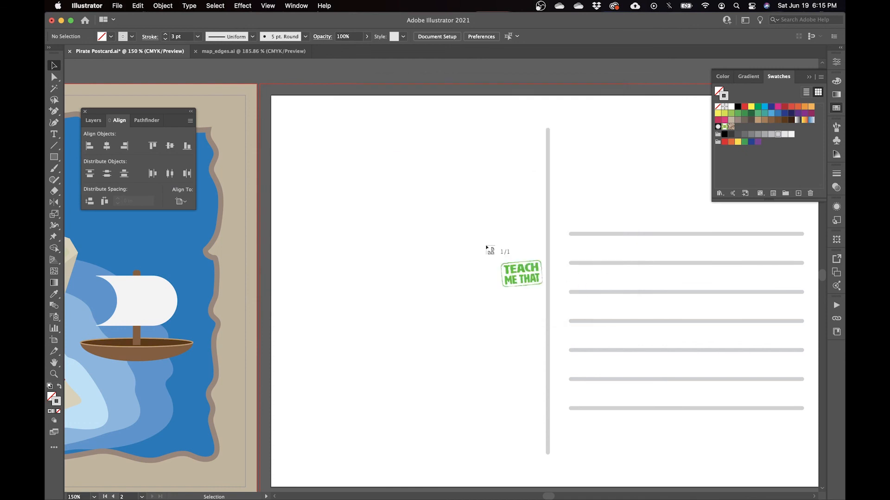
{"action": "left_click", "coordinate": [313, 130]}
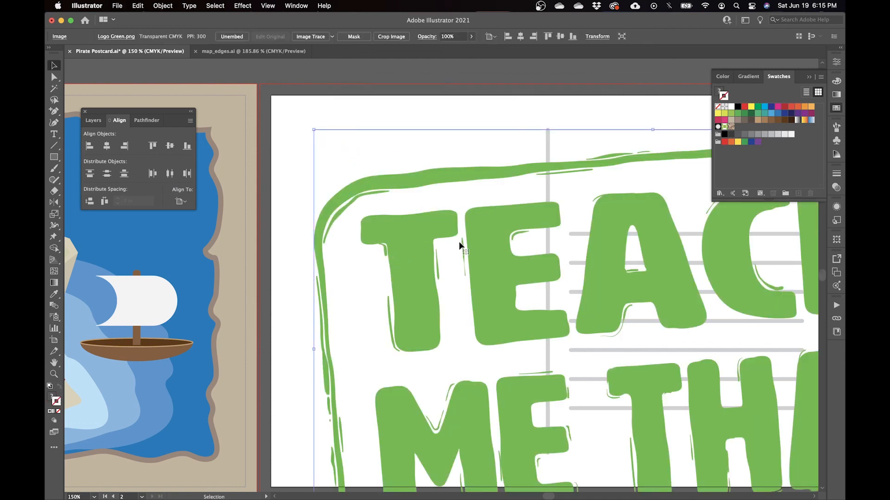
{"action": "key", "text": "Delete"}
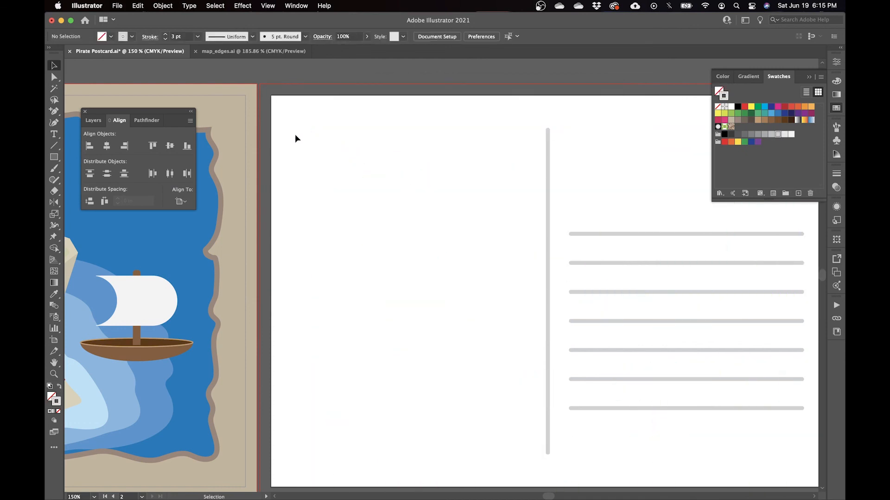
Place Logo Green.png unlinked at a reduced size in the upper-left corner of the postcard back, and deselect it.
{"action": "left_click", "coordinate": [117, 6]}
{"action": "left_click", "coordinate": [137, 187]}
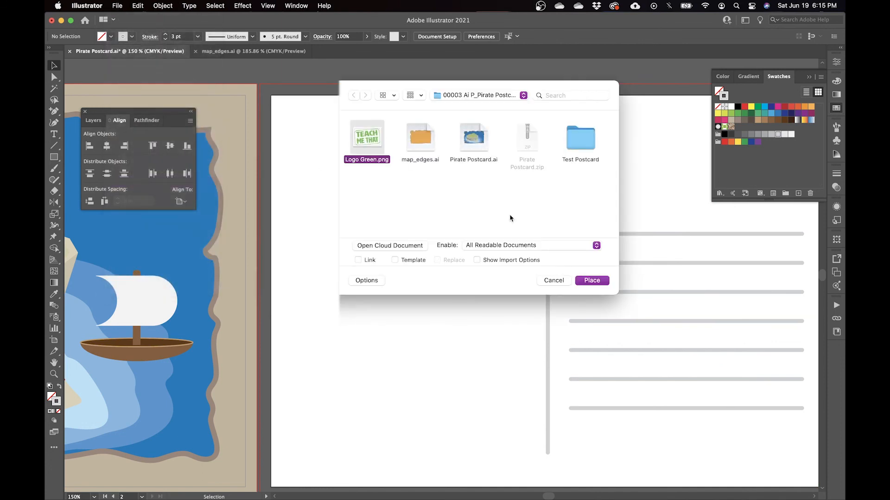
{"action": "left_click", "coordinate": [599, 282]}
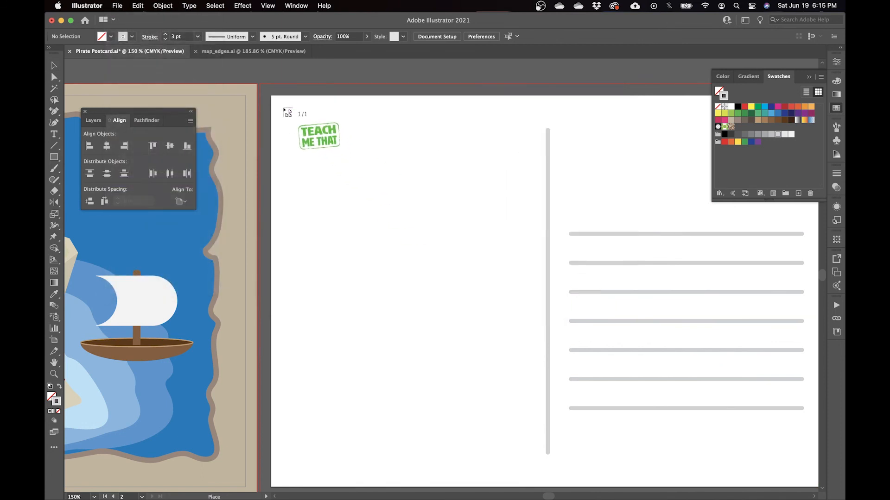
{"action": "left_click_drag", "start_coordinate": [284, 109], "coordinate": [401, 204]}
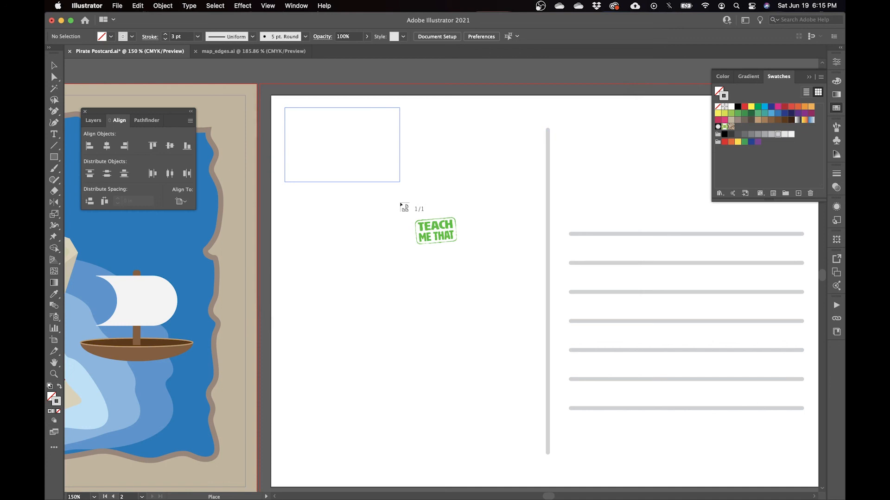
{"action": "left_click_drag", "start_coordinate": [401, 205], "coordinate": [401, 205]}
{"action": "left_click", "coordinate": [451, 218]}
{"action": "key", "text": "super+alt+0"}
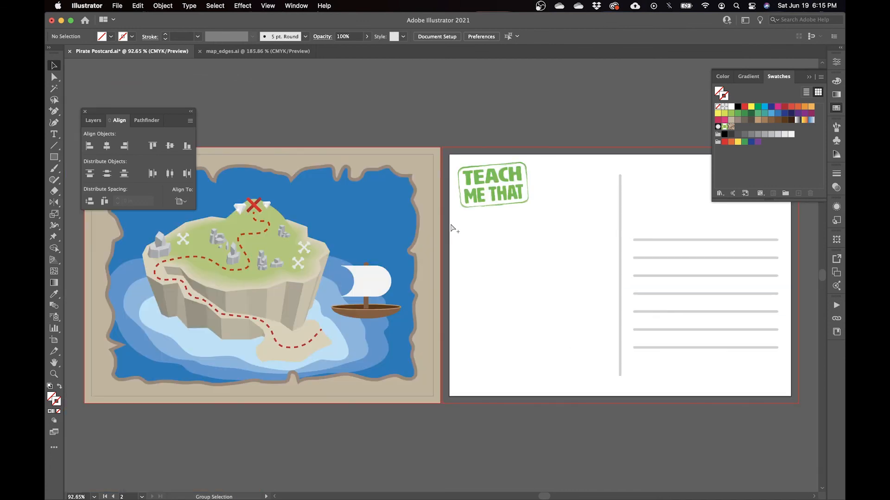
Collapse the floating Align group, move it above the map artwork, collapse Swatches off the postcard back, and save the document.
{"action": "left_click", "coordinate": [192, 113]}
{"action": "left_click_drag", "start_coordinate": [94, 119], "coordinate": [93, 86]}
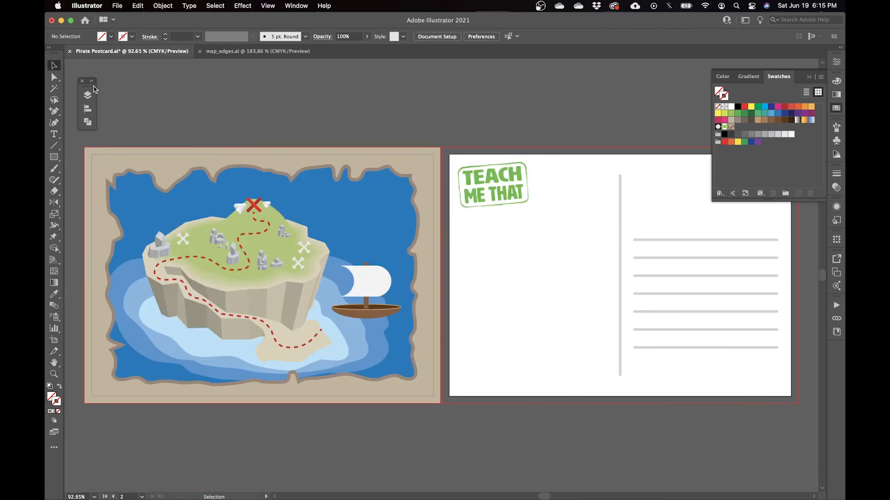
{"action": "left_click", "coordinate": [836, 108]}
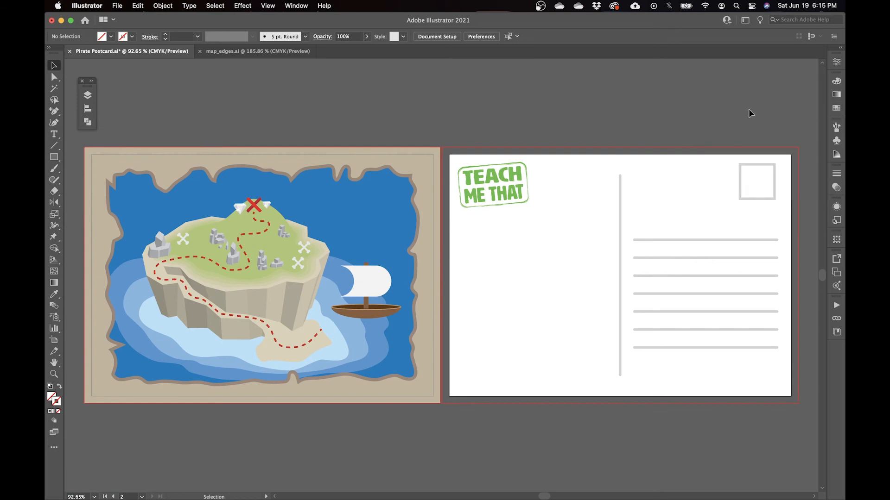
{"action": "key", "text": "super+s"}
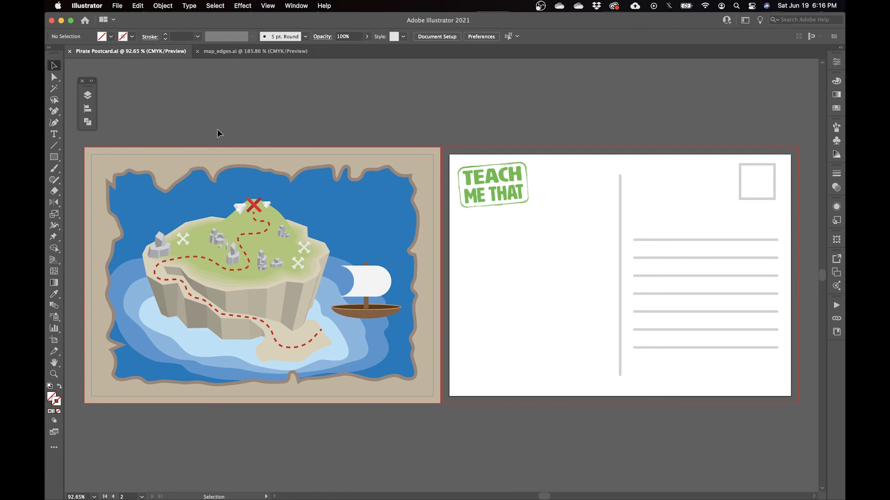
Save a copy of all artboards as the Adobe PDF file Pirate Postcard.pdf using the Illustrator Default preset.
{"action": "left_click", "coordinate": [119, 9]}
{"action": "left_click", "coordinate": [138, 110]}
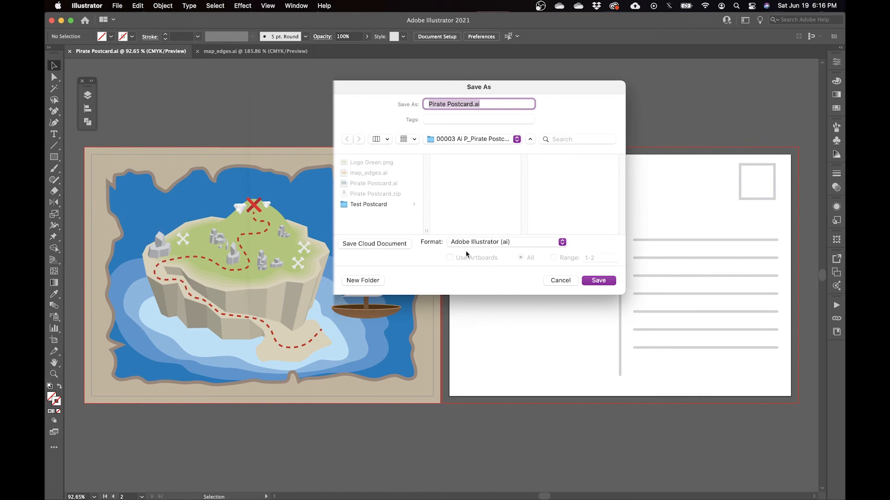
{"action": "left_click", "coordinate": [489, 246]}
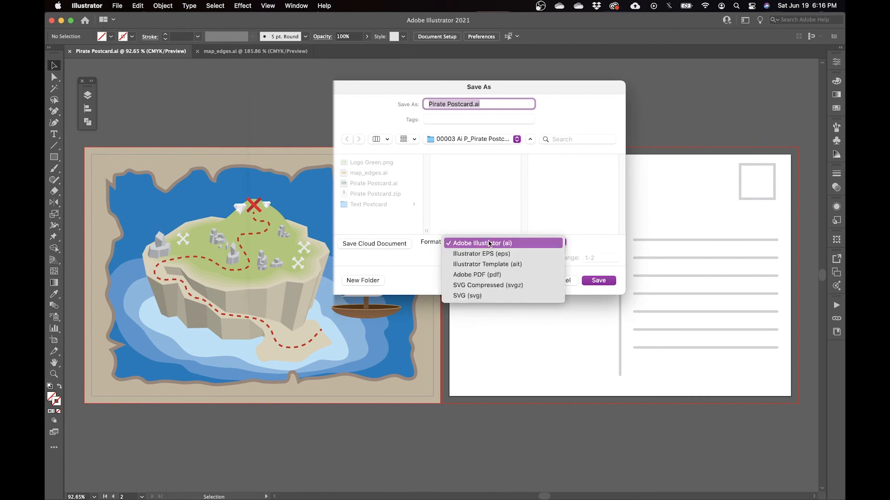
{"action": "left_click", "coordinate": [488, 275]}
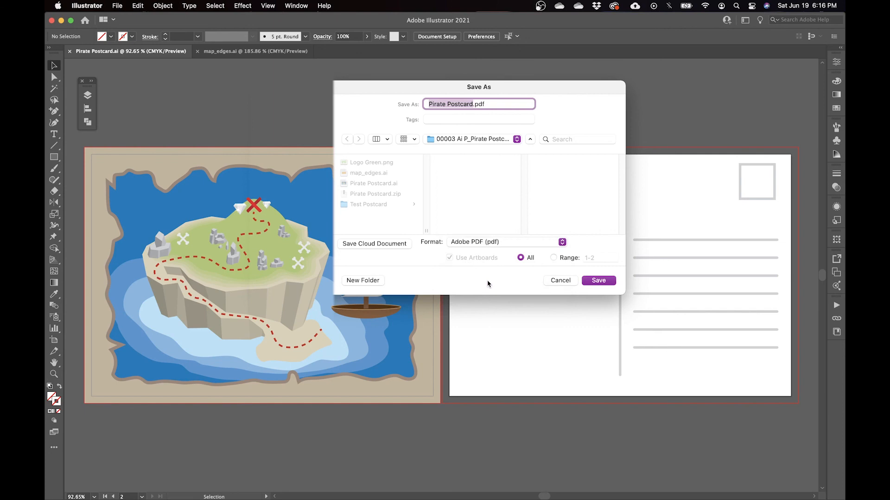
{"action": "left_click", "coordinate": [600, 282]}
{"action": "left_click", "coordinate": [593, 376]}
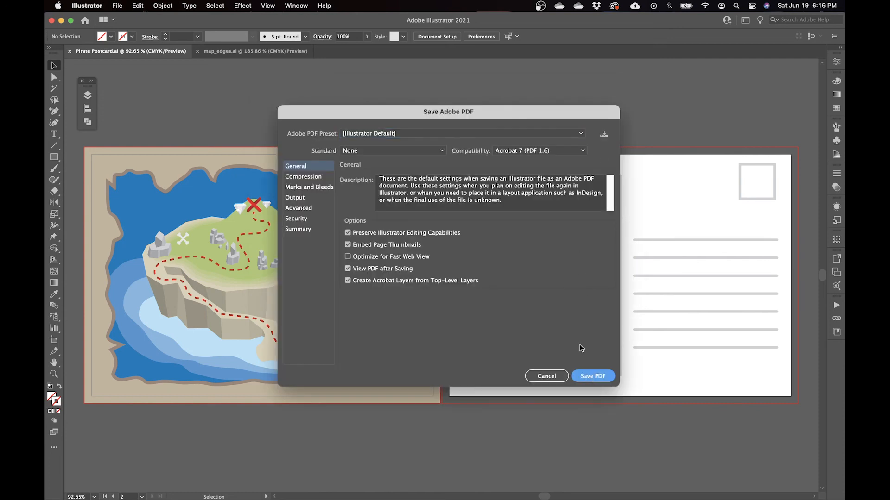